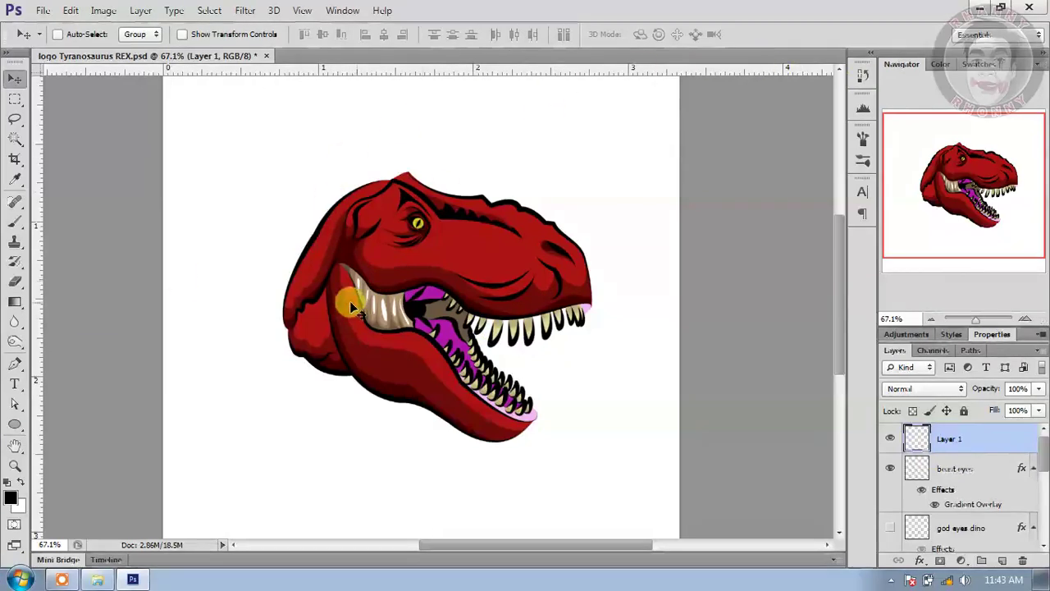
Step: Create a new layer above Layer 1 and name it "bg meteor"
{"action": "left_click_drag", "start_coordinate": [433, 229], "coordinate": [471, 231]}
{"action": "key", "text": "ctrl+z"}
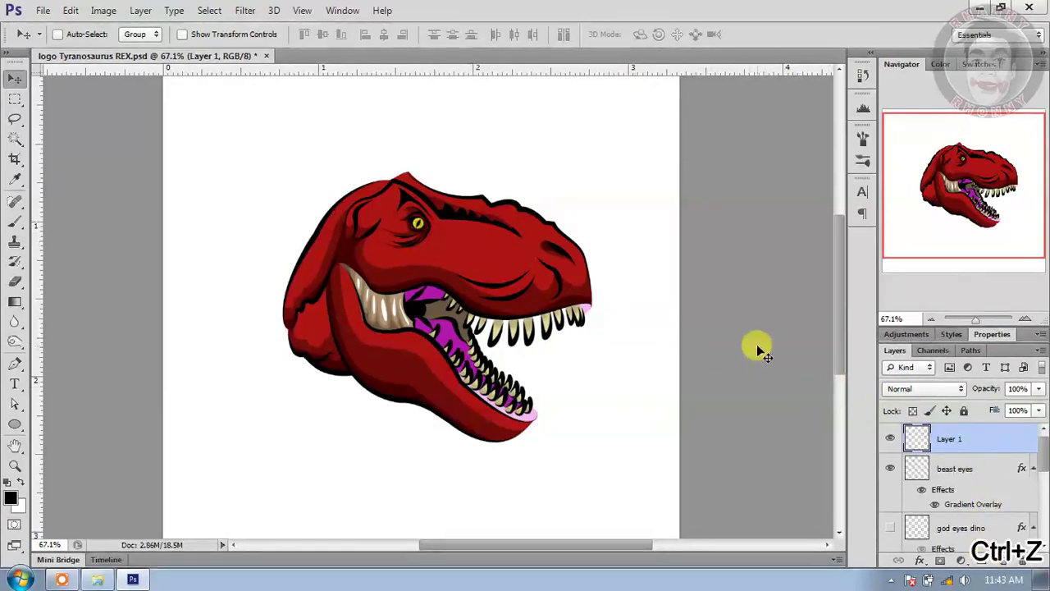
{"action": "left_click", "coordinate": [1002, 561]}
{"action": "double_click", "coordinate": [945, 439]}
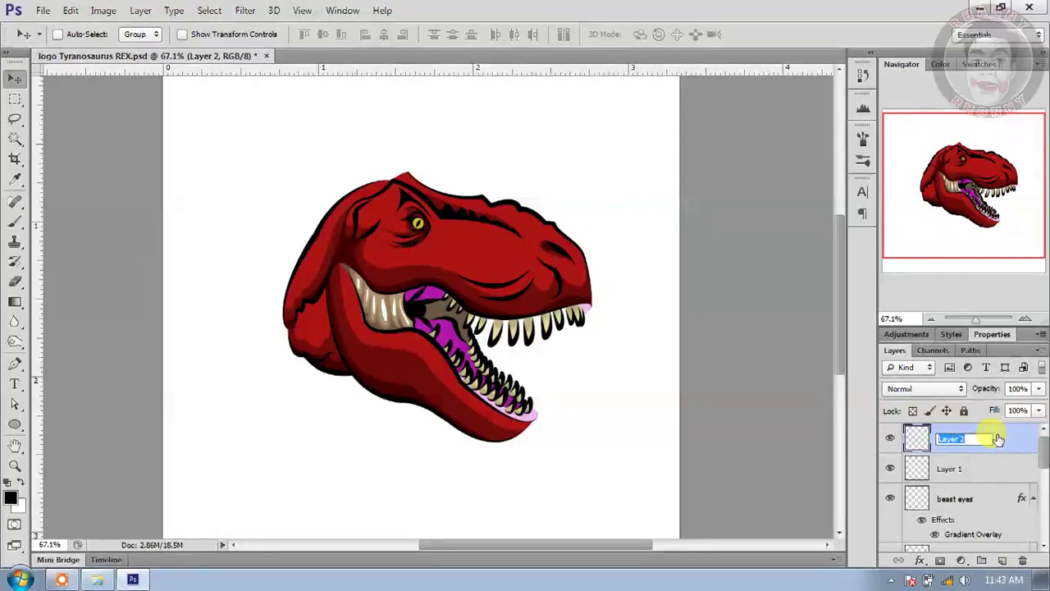
{"action": "type", "text": "b"}
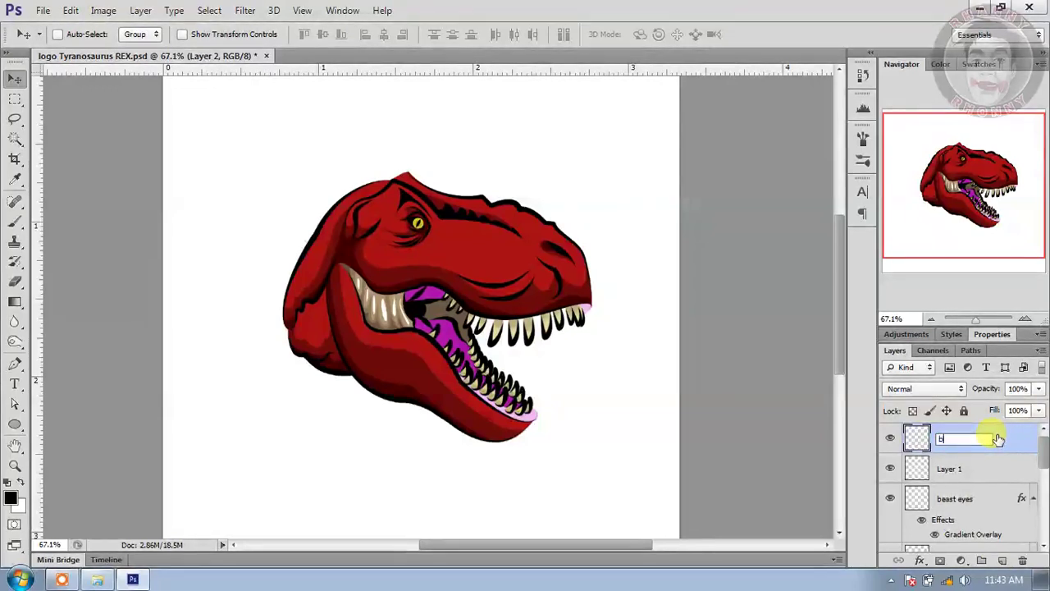
{"action": "type", "text": "g"}
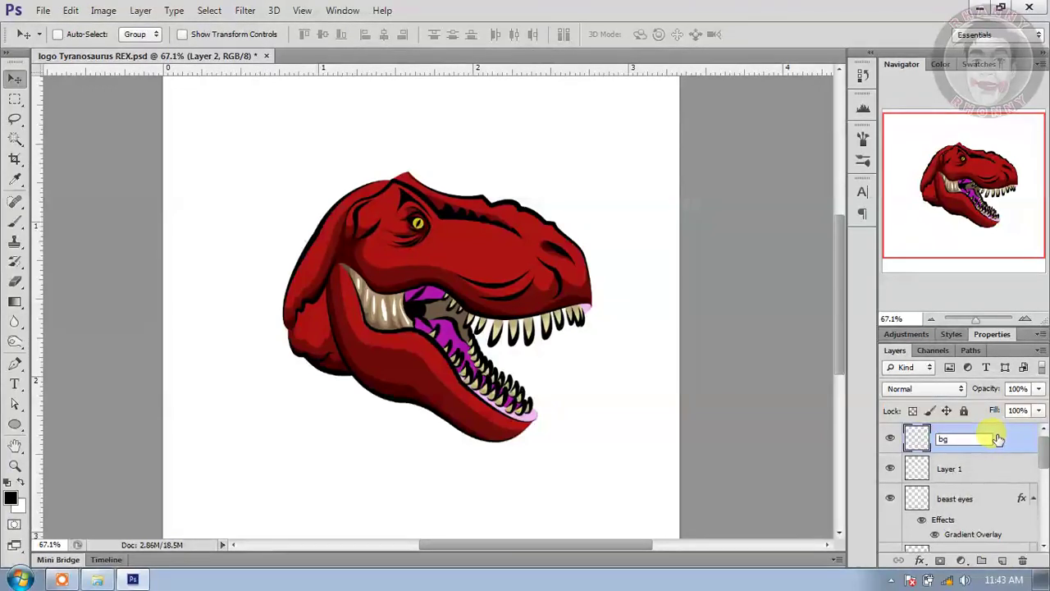
{"action": "type", "text": " meteor"}
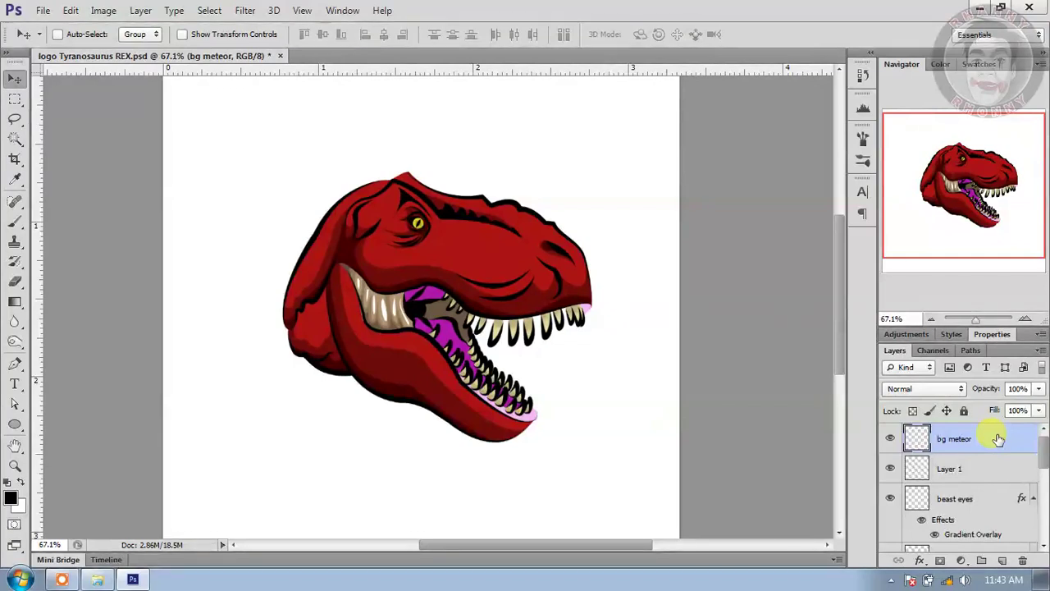
Step: Merge all the dinosaur layers from Layer 1 down to "light skin color" into a single layer
{"action": "left_click", "coordinate": [949, 468]}
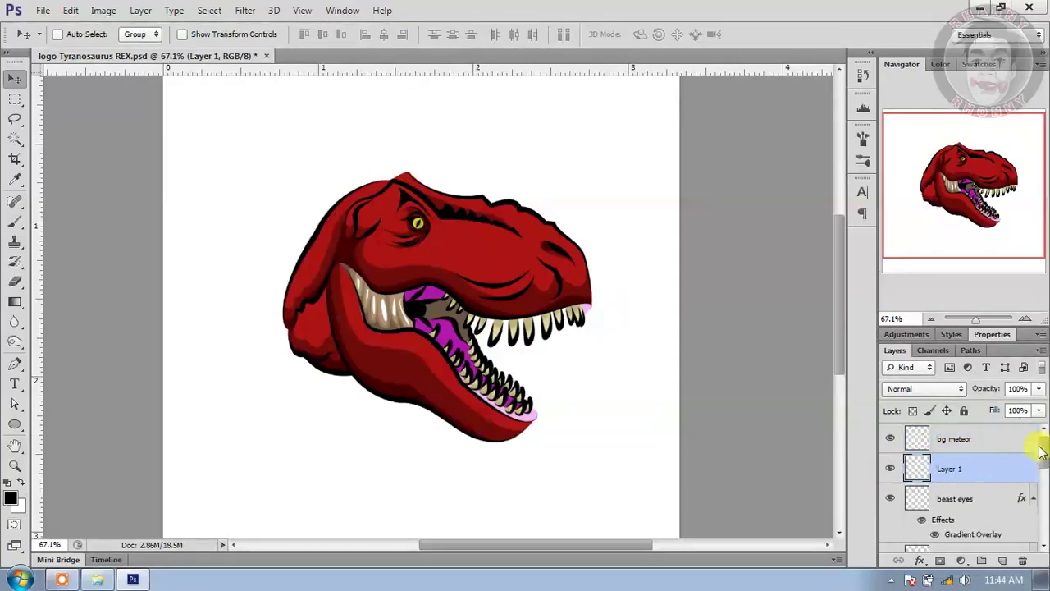
{"action": "mouse_move", "coordinate": [1044, 451]}
{"action": "left_mouse_down"}
{"action": "mouse_move", "coordinate": [1041, 515]}
{"action": "mouse_move", "coordinate": [1045, 447]}
{"action": "left_mouse_up"}
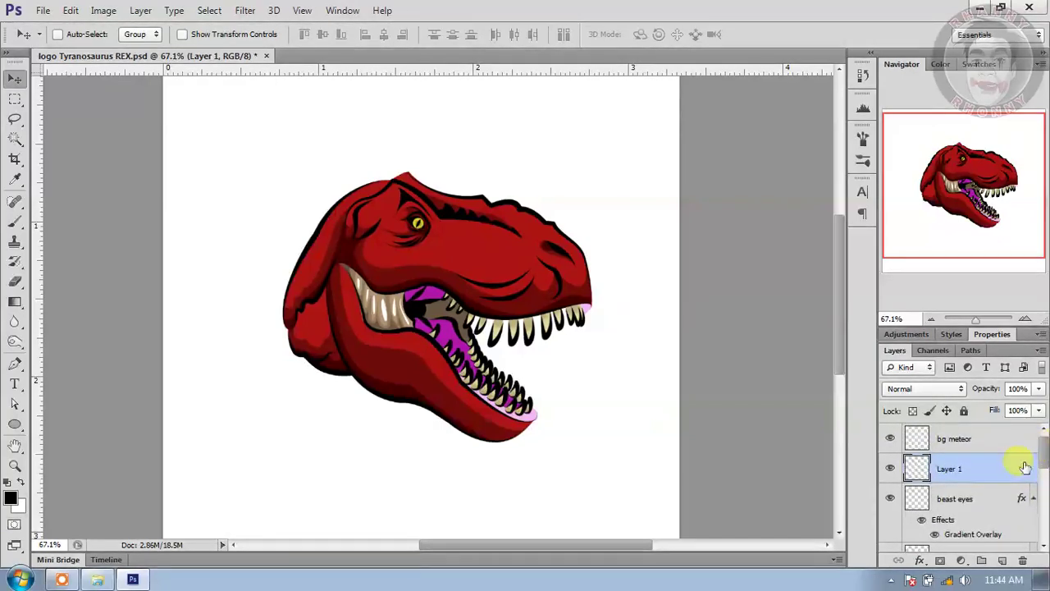
{"action": "left_click_drag", "start_coordinate": [1042, 461], "coordinate": [1044, 556]}
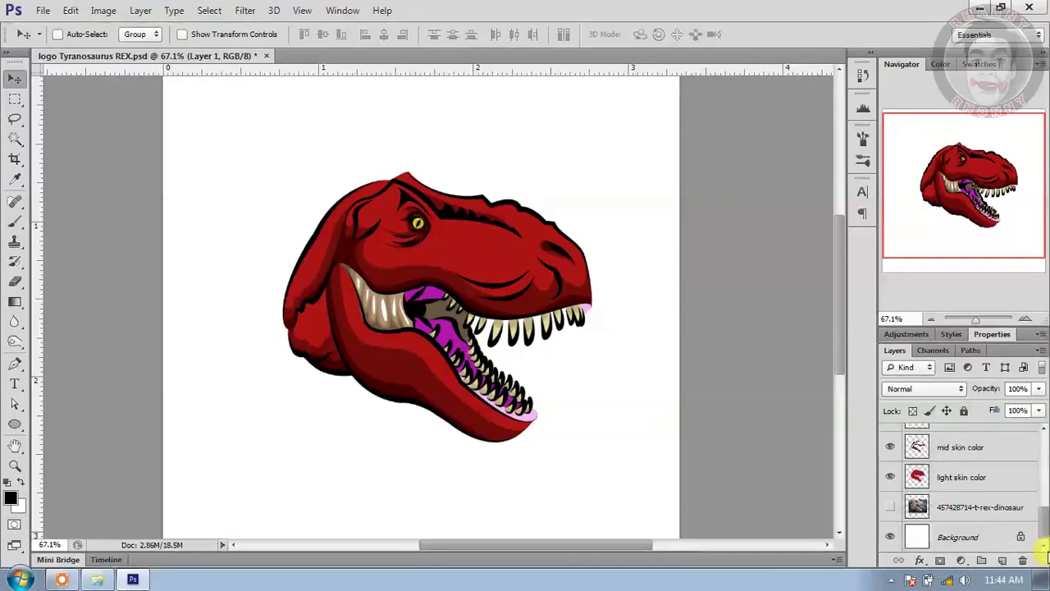
{"action": "left_click", "coordinate": [972, 479], "text": "shift"}
{"action": "right_click", "coordinate": [977, 480]}
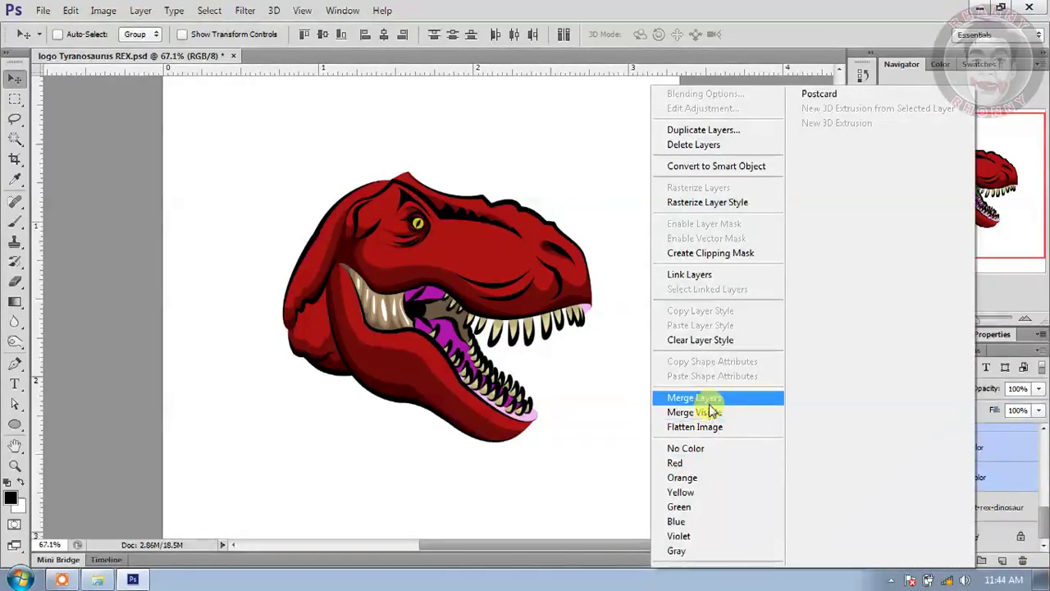
{"action": "left_click", "coordinate": [707, 399]}
Step: Hide and show the merged dinosaur layer repeatedly to check that it contains the whole head
{"action": "left_click", "coordinate": [890, 468]}
{"action": "left_click", "coordinate": [890, 468]}
{"action": "left_click", "coordinate": [891, 469]}
{"action": "left_click", "coordinate": [890, 468]}
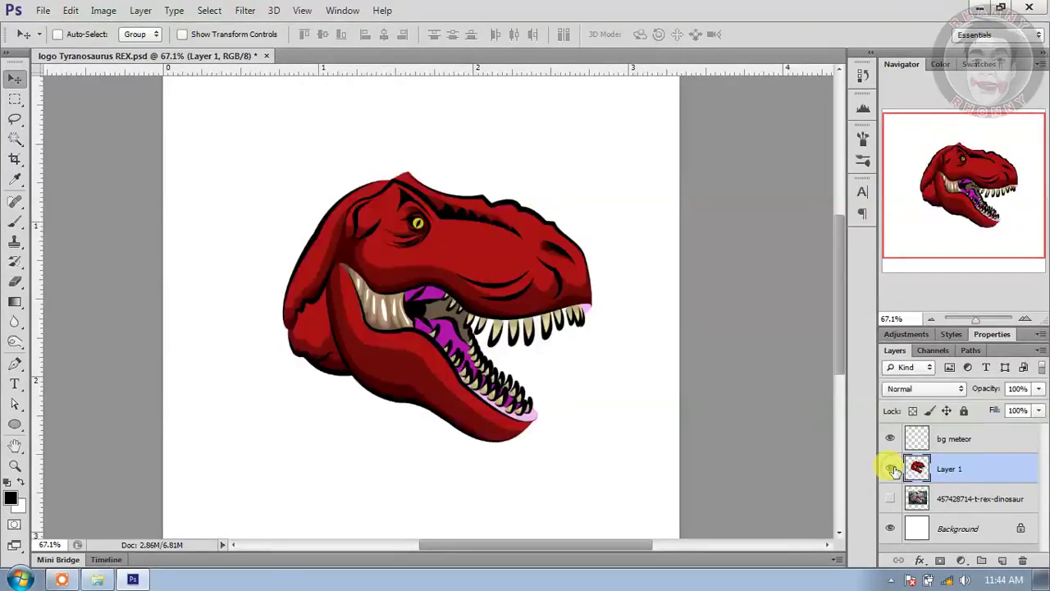
{"action": "left_click", "coordinate": [890, 469]}
{"action": "left_click", "coordinate": [891, 468]}
{"action": "left_click", "coordinate": [891, 468]}
{"action": "left_click", "coordinate": [890, 469]}
Step: Reduce the opacity of the merged dinosaur layer, Layer 1, to 44%
{"action": "left_click", "coordinate": [964, 440]}
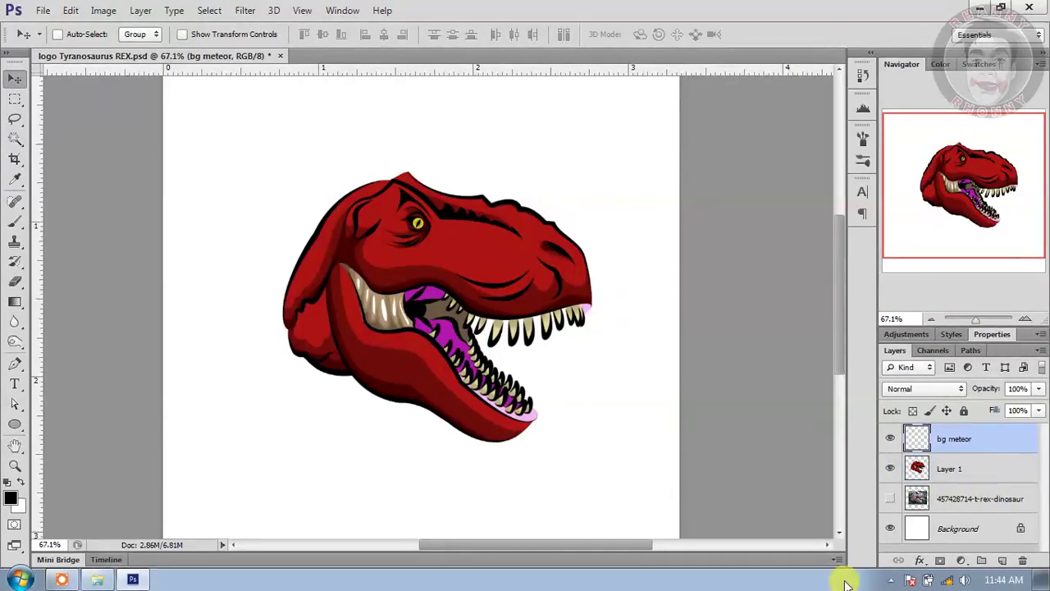
{"action": "left_click", "coordinate": [954, 469]}
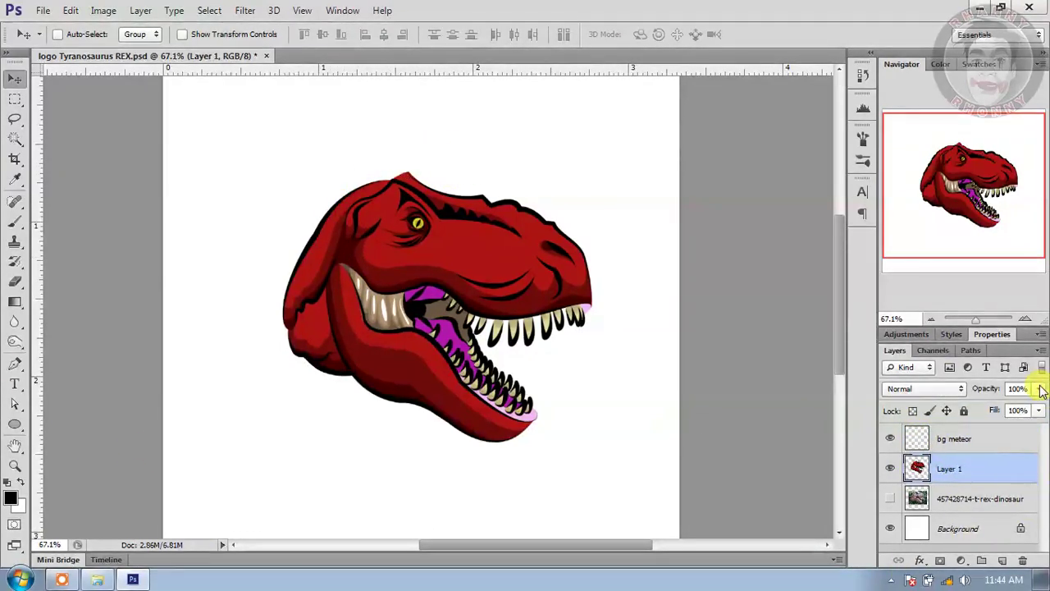
{"action": "left_click", "coordinate": [1038, 410]}
{"action": "left_click_drag", "start_coordinate": [1040, 410], "coordinate": [994, 407]}
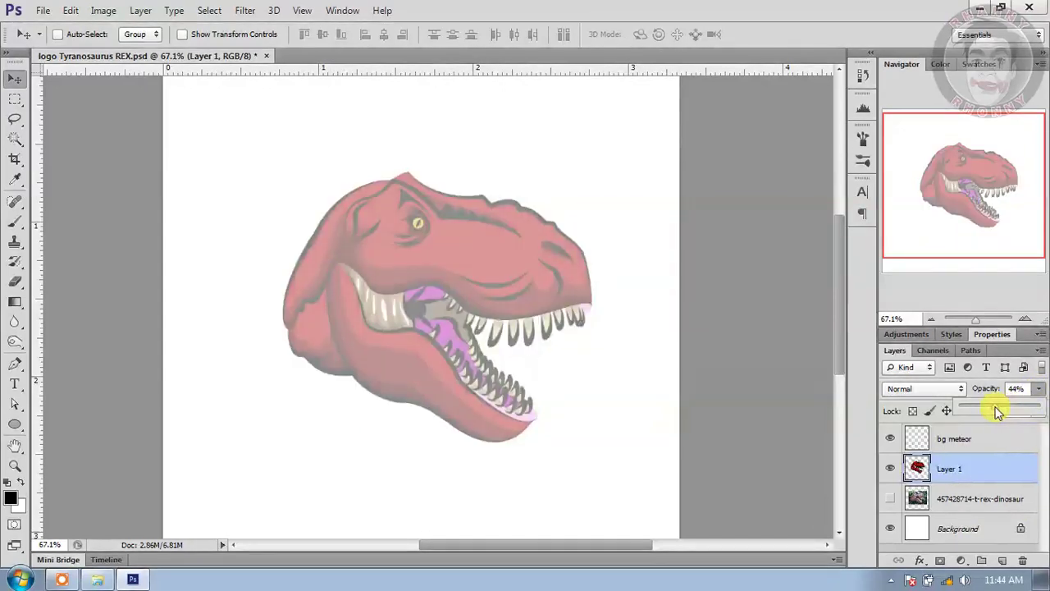
Step: On the bg meteor layer, draw a closed, jagged rock-shaped path around the dinosaur head with the Pen tool, cutting inward at the snout tip
{"action": "left_click", "coordinate": [963, 440]}
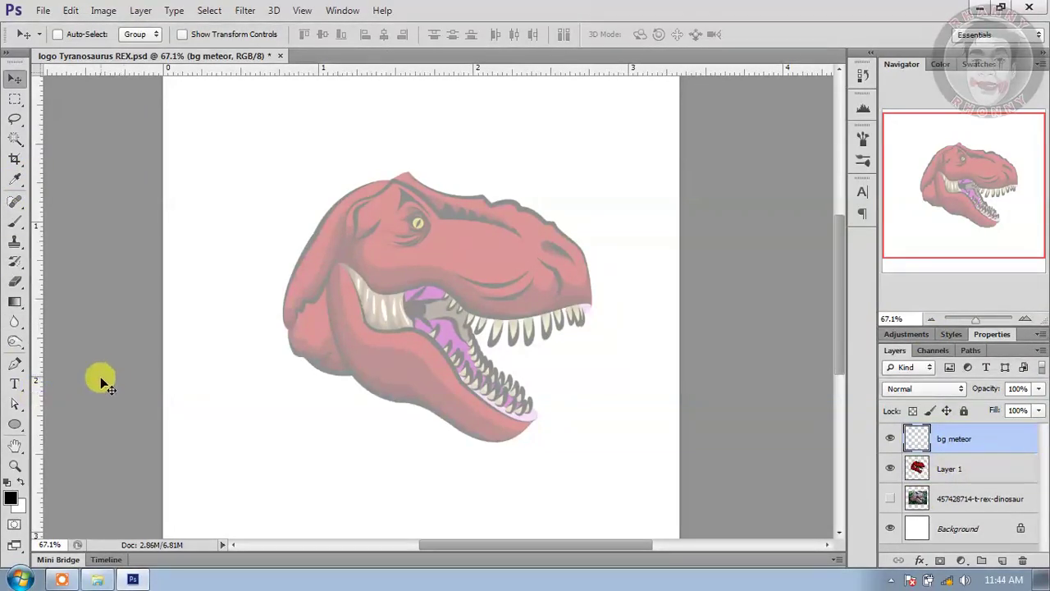
{"action": "left_click", "coordinate": [15, 370]}
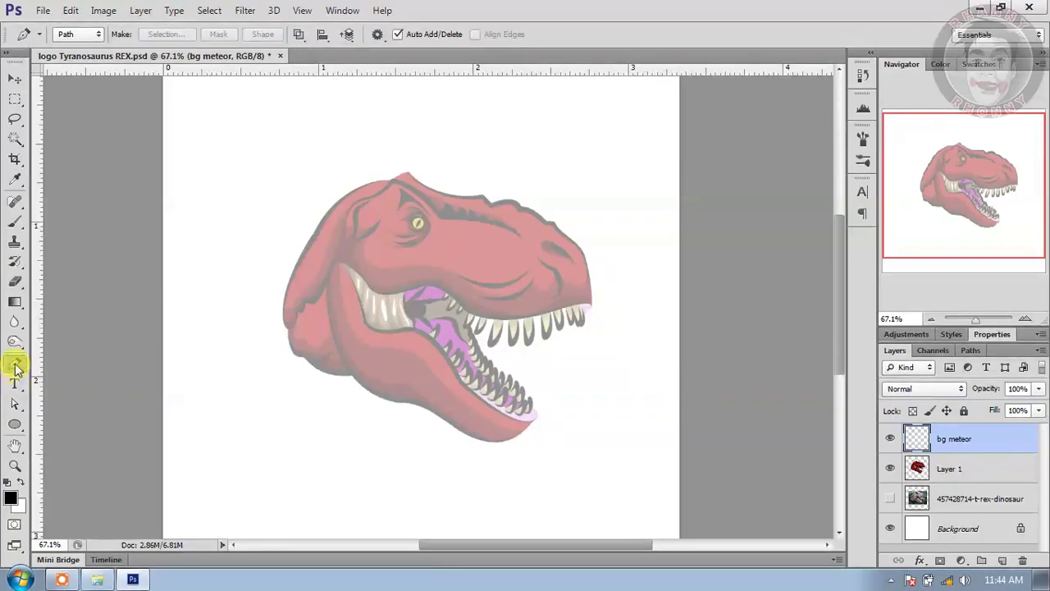
{"action": "left_click", "coordinate": [248, 392]}
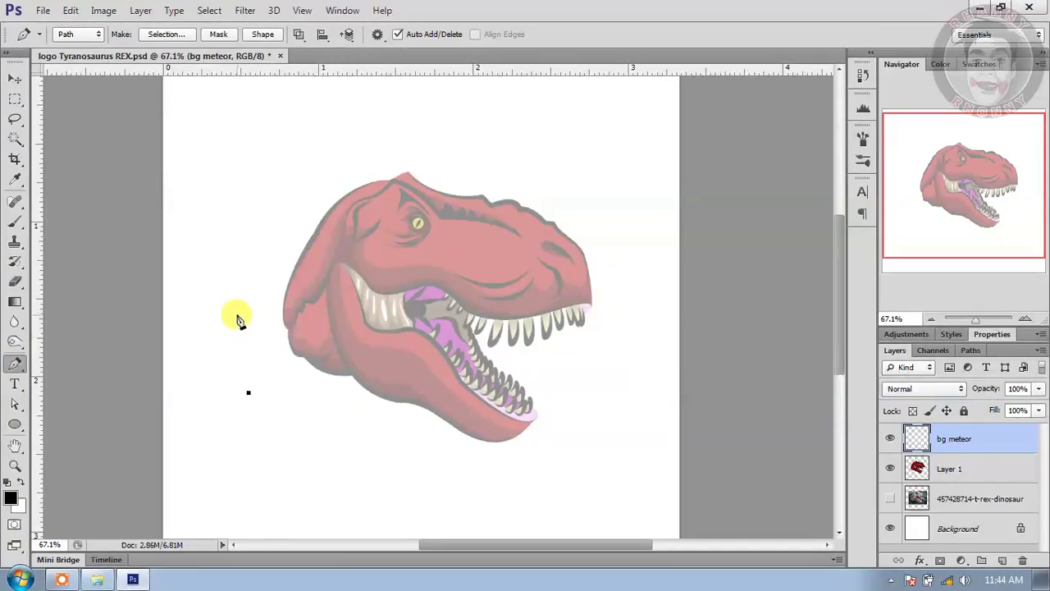
{"action": "left_click", "coordinate": [227, 314]}
{"action": "left_click", "coordinate": [243, 290]}
{"action": "left_click", "coordinate": [279, 218]}
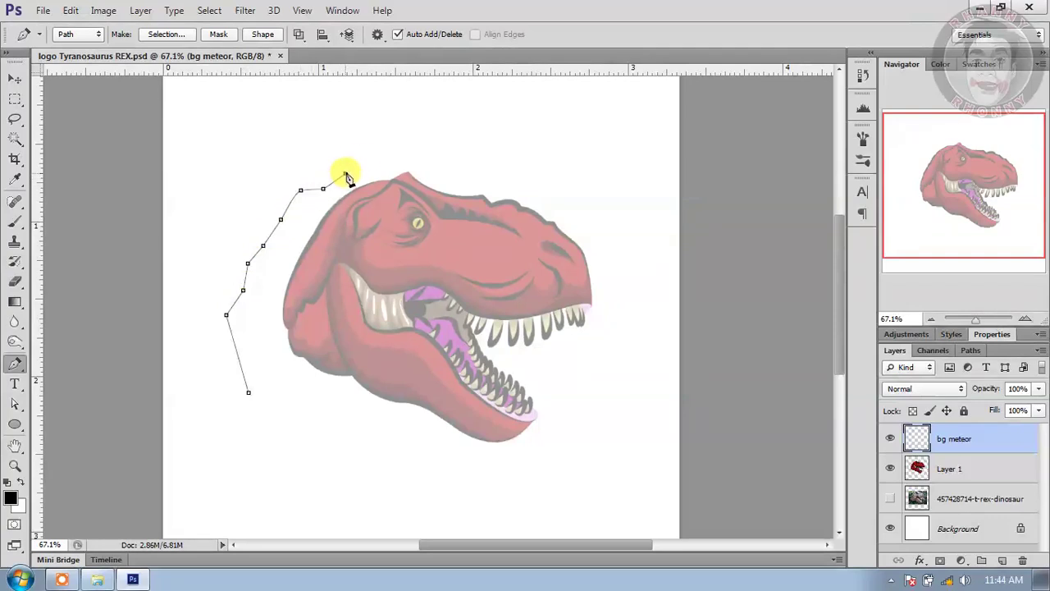
{"action": "left_click", "coordinate": [423, 160]}
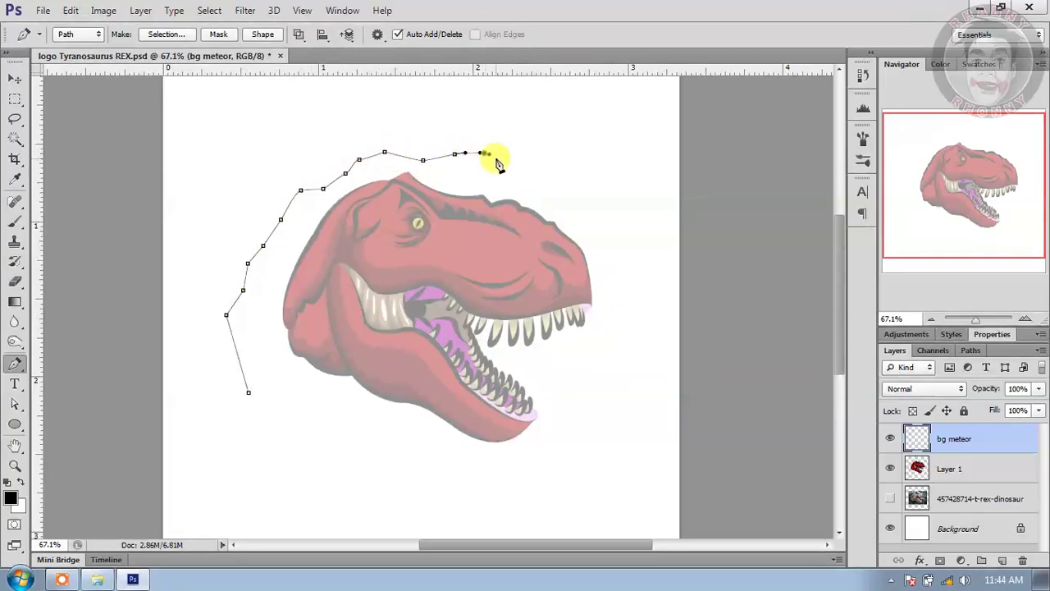
{"action": "left_click_drag", "start_coordinate": [520, 176], "coordinate": [524, 185]}
{"action": "left_click", "coordinate": [572, 203]}
{"action": "left_click", "coordinate": [598, 210]}
{"action": "left_click", "coordinate": [604, 236]}
{"action": "left_click", "coordinate": [559, 297]}
{"action": "left_click", "coordinate": [560, 322]}
{"action": "left_click", "coordinate": [575, 337]}
{"action": "left_click", "coordinate": [591, 355]}
{"action": "left_click", "coordinate": [580, 366]}
{"action": "left_click", "coordinate": [573, 385]}
{"action": "left_click", "coordinate": [575, 405]}
{"action": "left_click", "coordinate": [563, 436]}
{"action": "left_click", "coordinate": [539, 471]}
{"action": "left_click", "coordinate": [476, 477]}
{"action": "left_click", "coordinate": [403, 485]}
{"action": "left_click", "coordinate": [304, 446]}
{"action": "left_click", "coordinate": [294, 444]}
{"action": "left_click", "coordinate": [281, 439]}
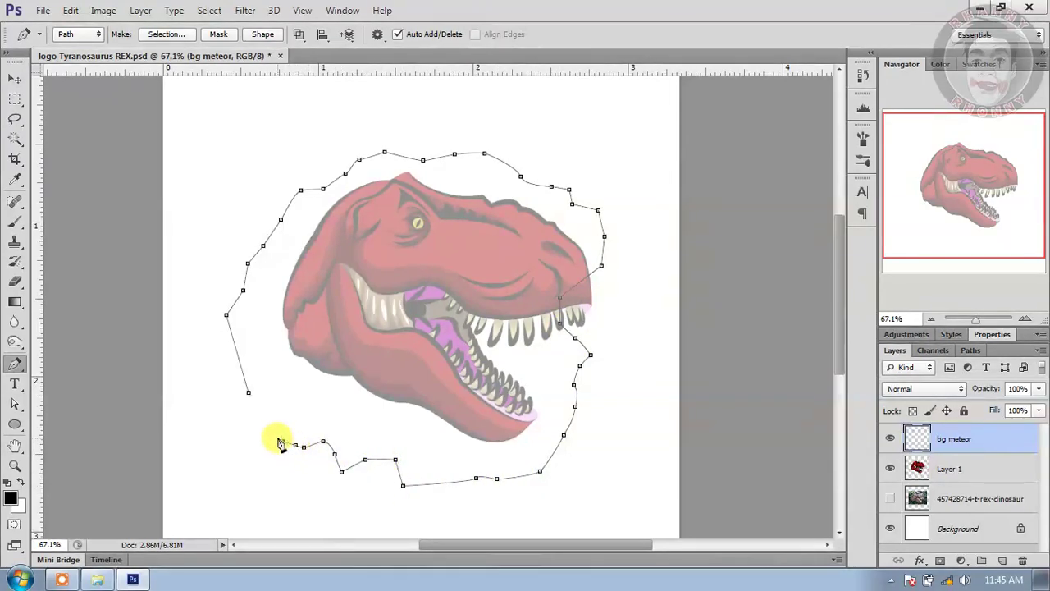
{"action": "left_click", "coordinate": [251, 397]}
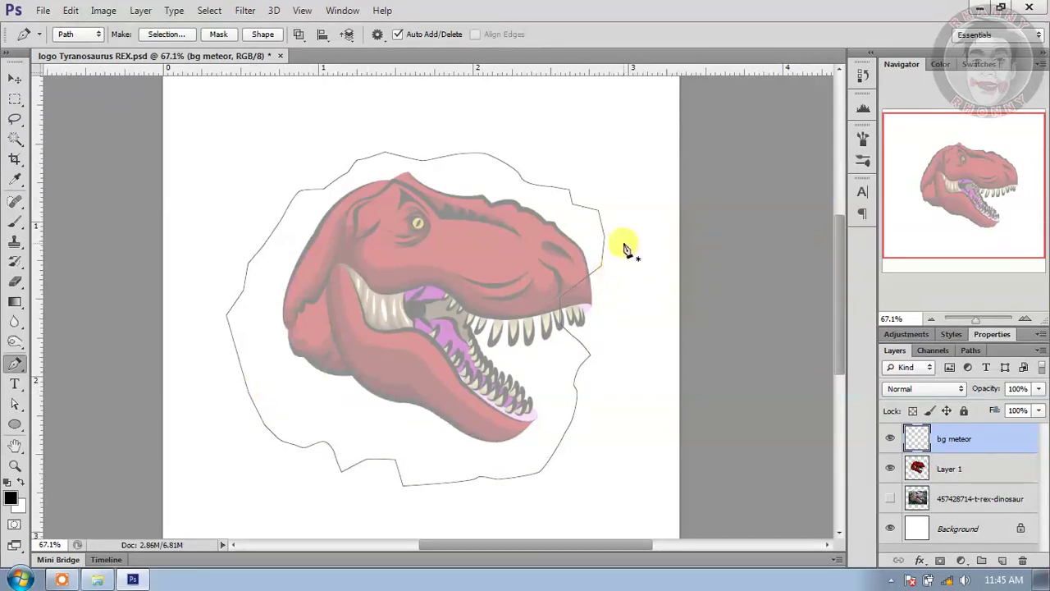
Step: Fill the rock-shaped path on the bg meteor layer with the brown color #80633e
{"action": "right_click", "coordinate": [352, 241]}
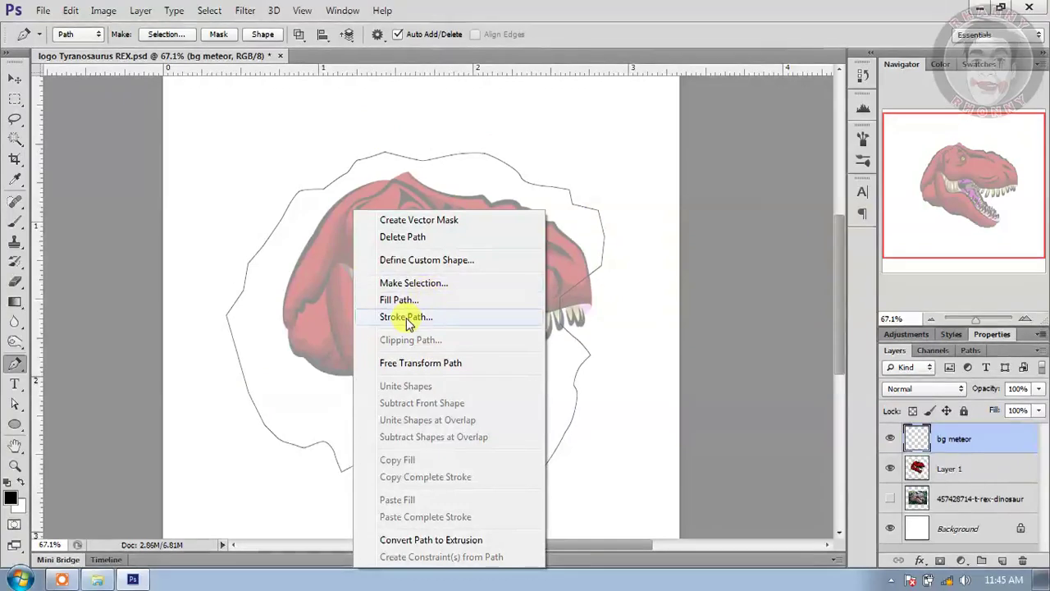
{"action": "left_click", "coordinate": [404, 301]}
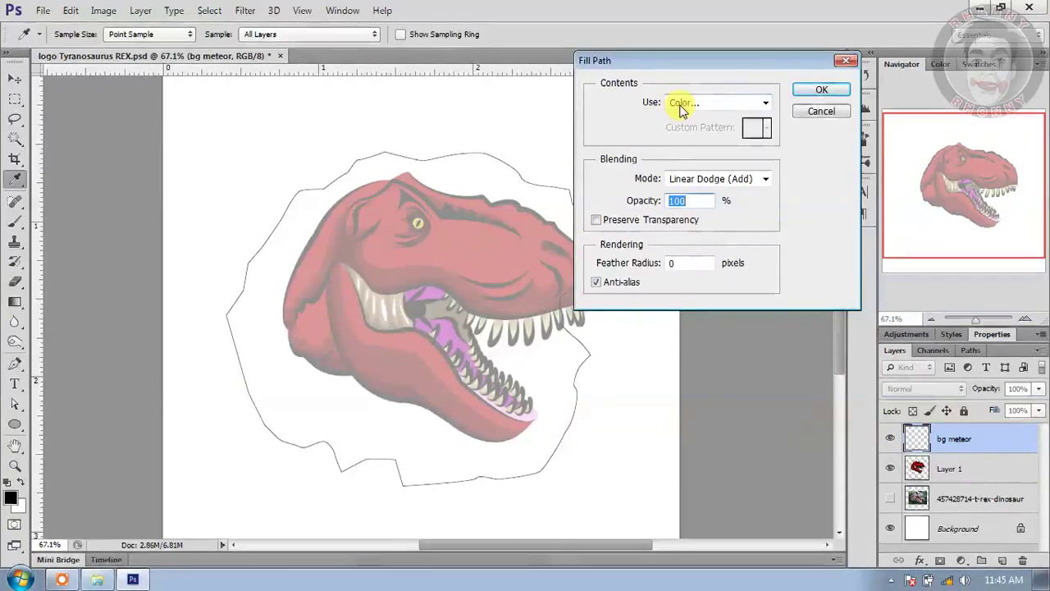
{"action": "left_click", "coordinate": [766, 104]}
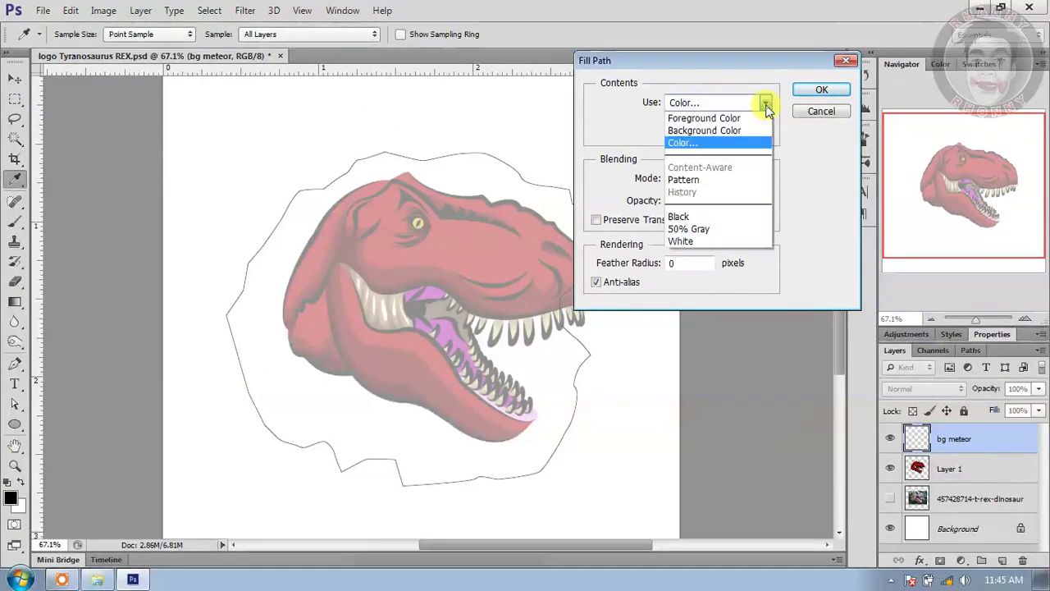
{"action": "left_click", "coordinate": [681, 145]}
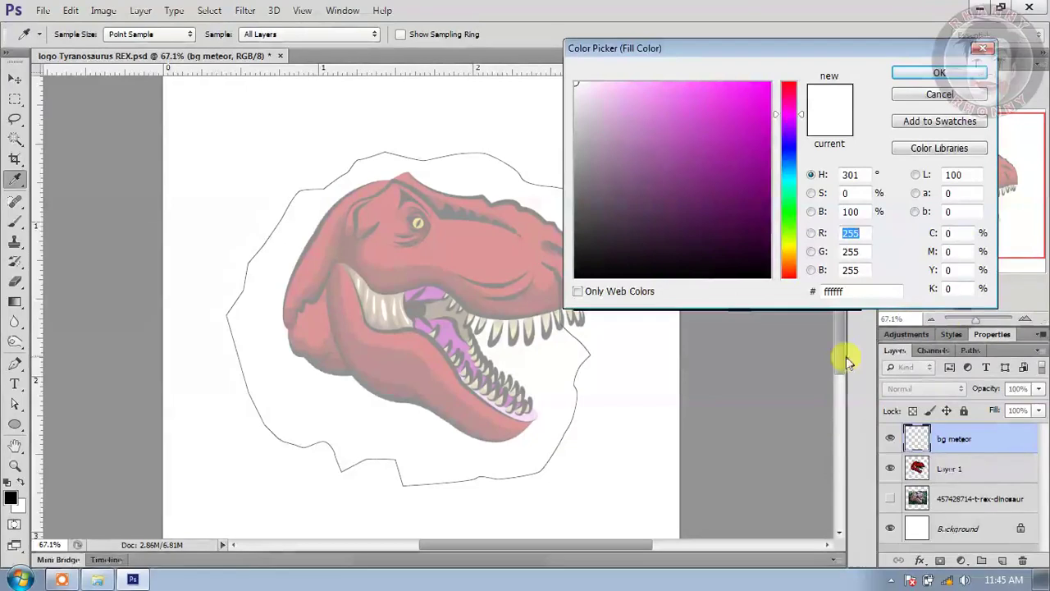
{"action": "left_click", "coordinate": [791, 260]}
{"action": "left_click_drag", "start_coordinate": [792, 260], "coordinate": [792, 257]}
{"action": "left_click", "coordinate": [742, 191]}
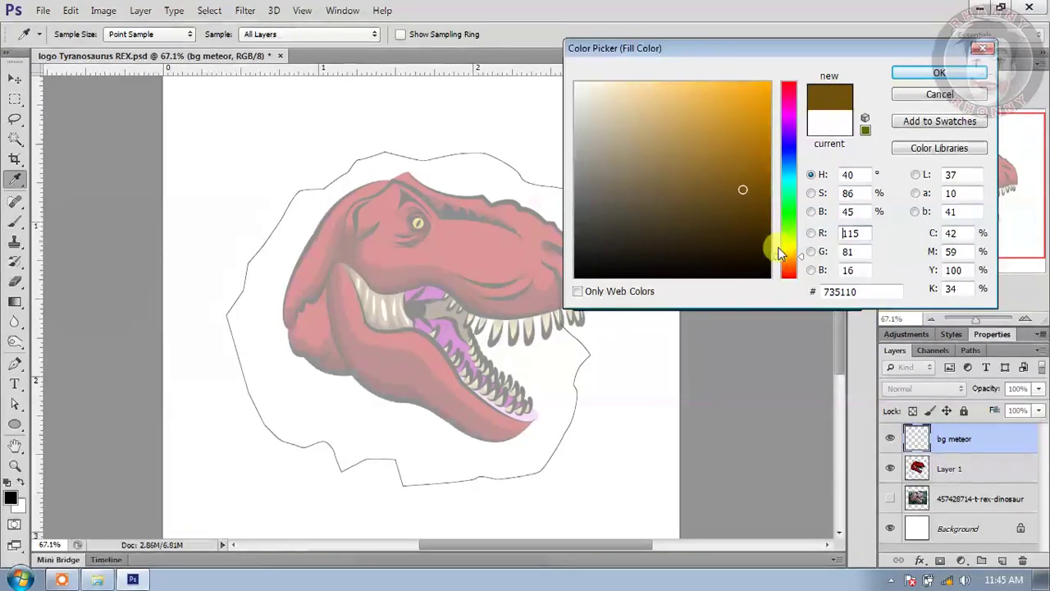
{"action": "left_click", "coordinate": [792, 260]}
{"action": "left_click", "coordinate": [698, 193]}
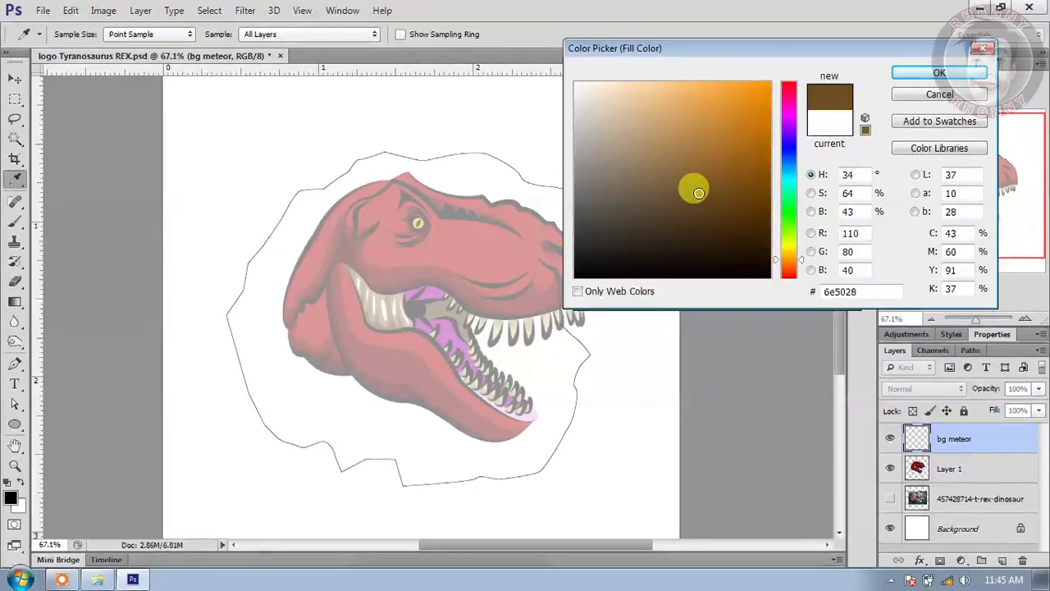
{"action": "left_click", "coordinate": [674, 180]}
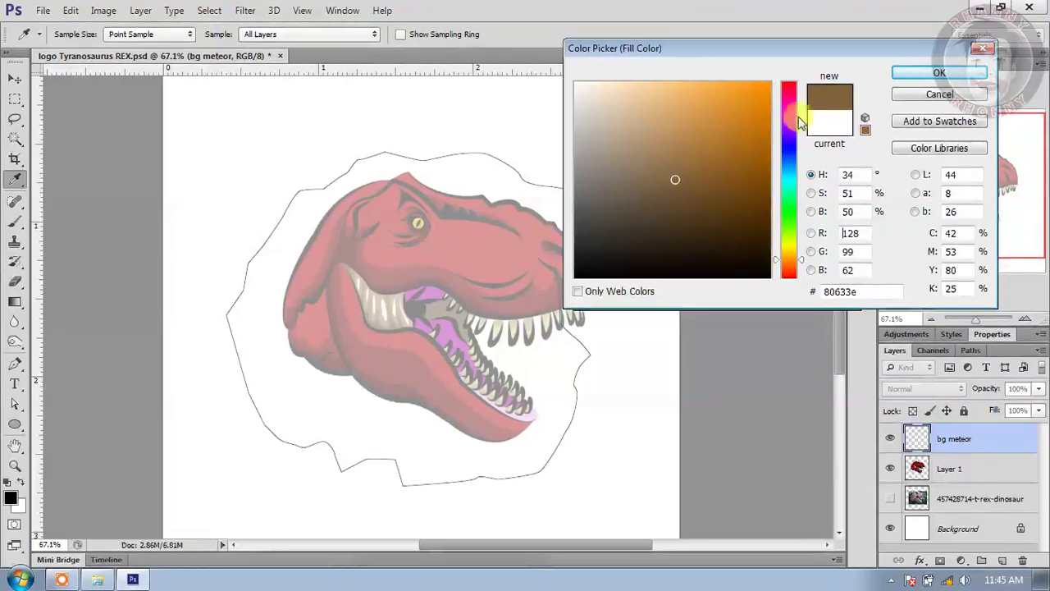
{"action": "left_click", "coordinate": [915, 75]}
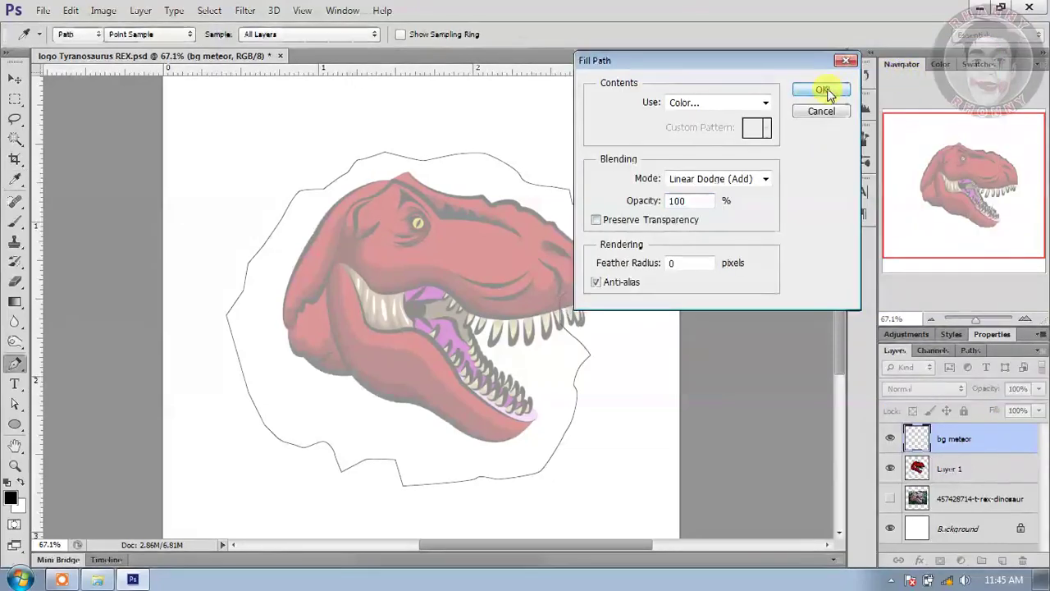
{"action": "left_click", "coordinate": [823, 90]}
Step: Delete the rock-shaped path and move the bg meteor layer below the dinosaur's Layer 1
{"action": "key", "text": "p"}
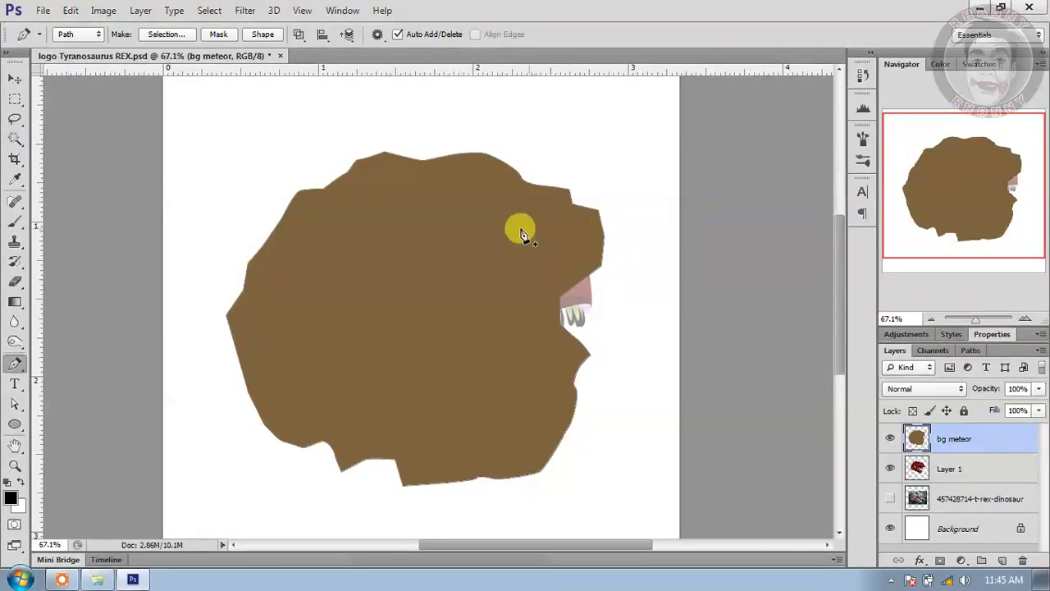
{"action": "right_click", "coordinate": [483, 212]}
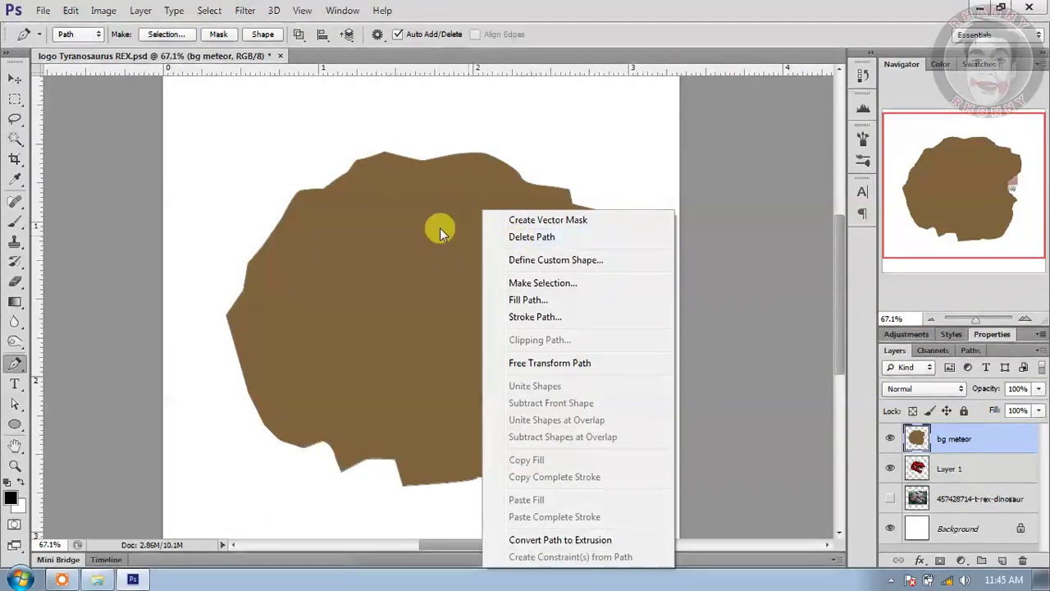
{"action": "right_click", "coordinate": [440, 211]}
{"action": "left_click", "coordinate": [495, 236]}
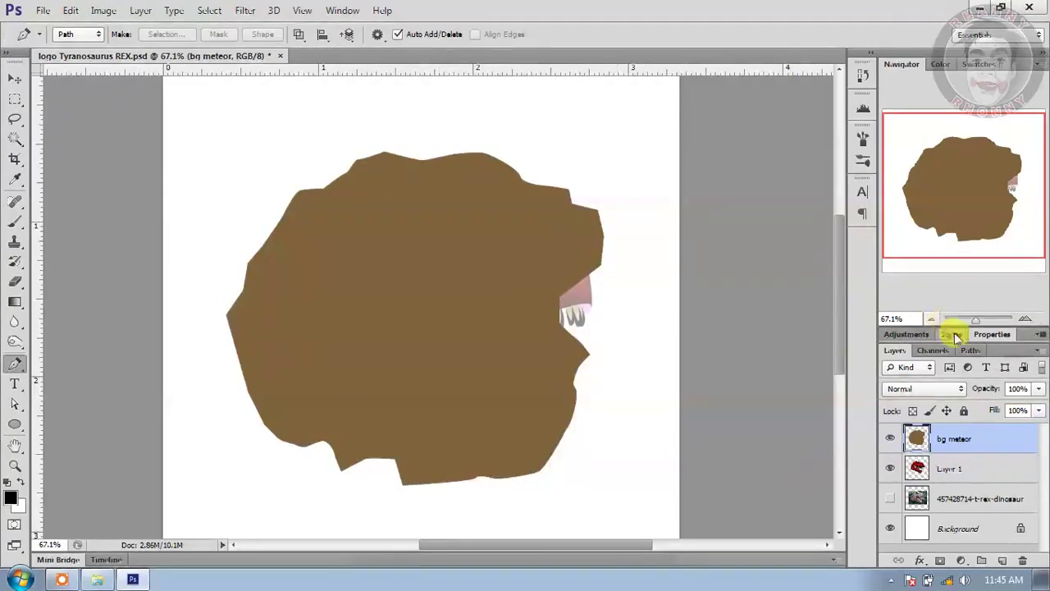
{"action": "left_click_drag", "start_coordinate": [997, 445], "coordinate": [998, 475]}
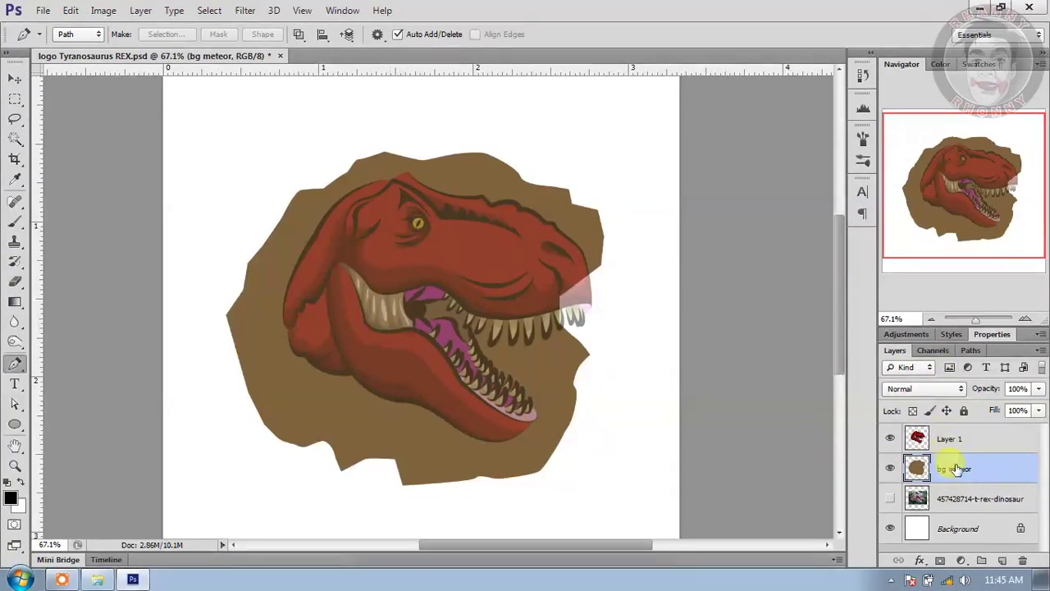
Step: Add a new layer above bg meteor and name it "mid color bg meteor"
{"action": "left_click", "coordinate": [1001, 561]}
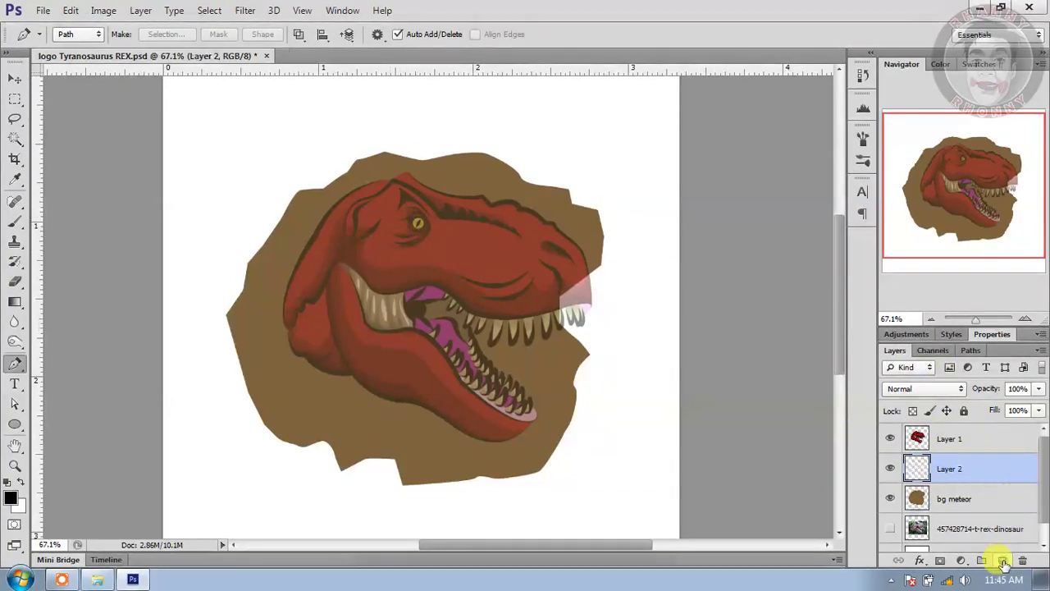
{"action": "left_click", "coordinate": [949, 473]}
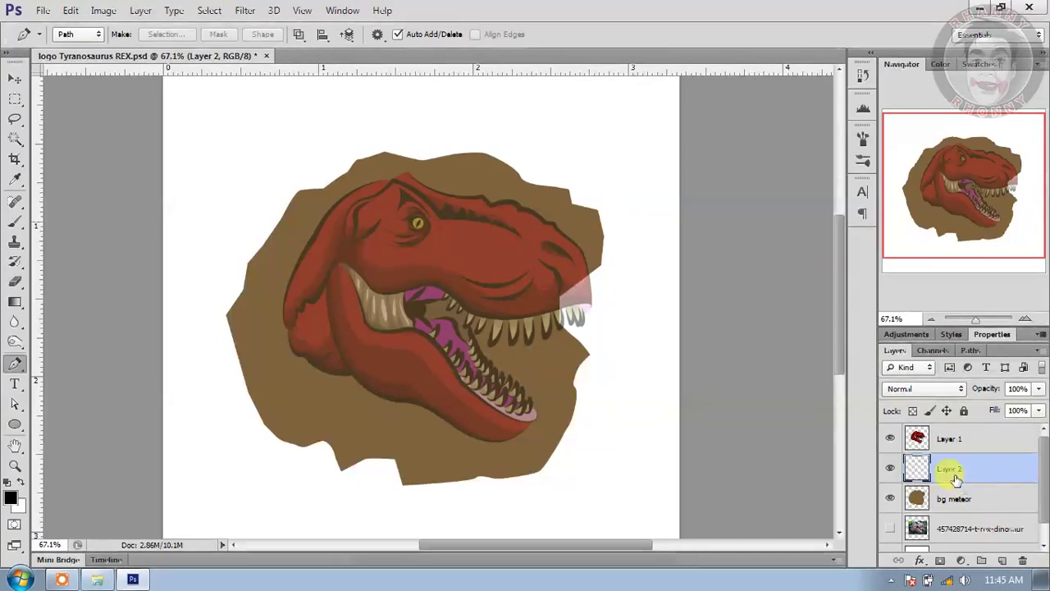
{"action": "double_click", "coordinate": [948, 473]}
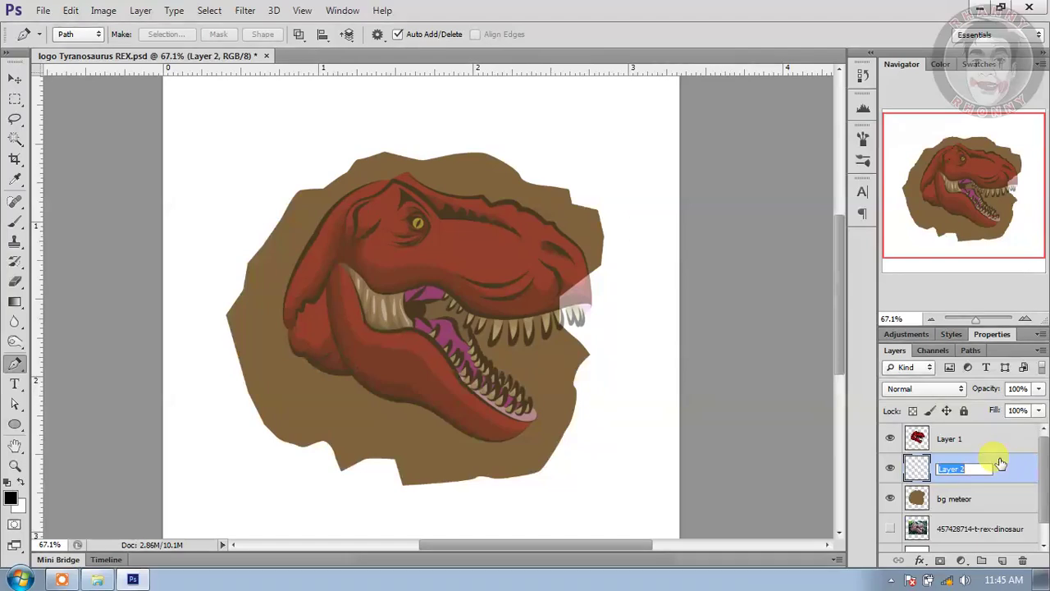
{"action": "type", "text": "mid color"}
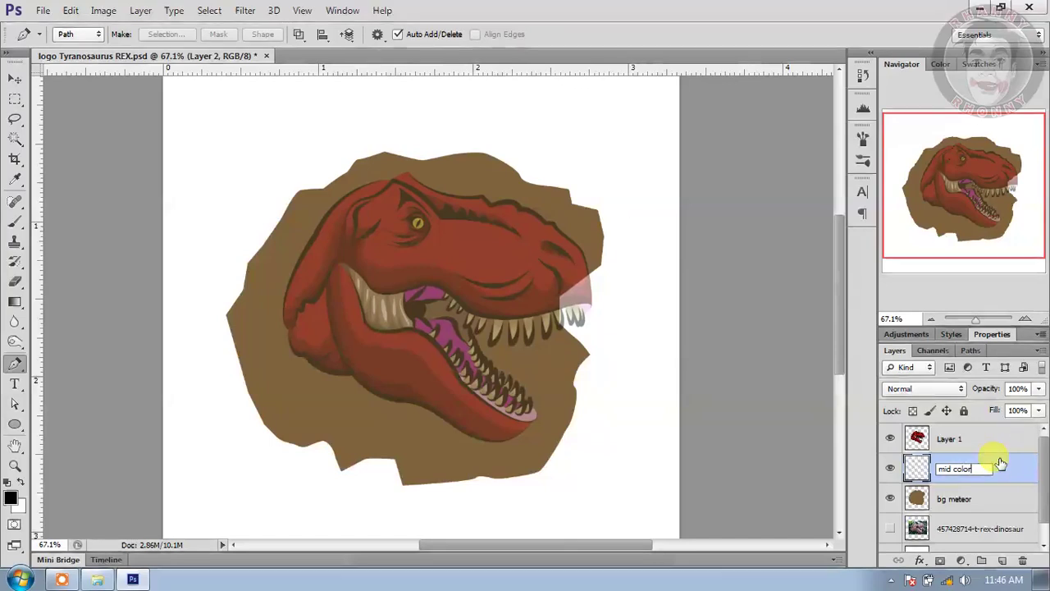
{"action": "type", "text": " bg mte"}
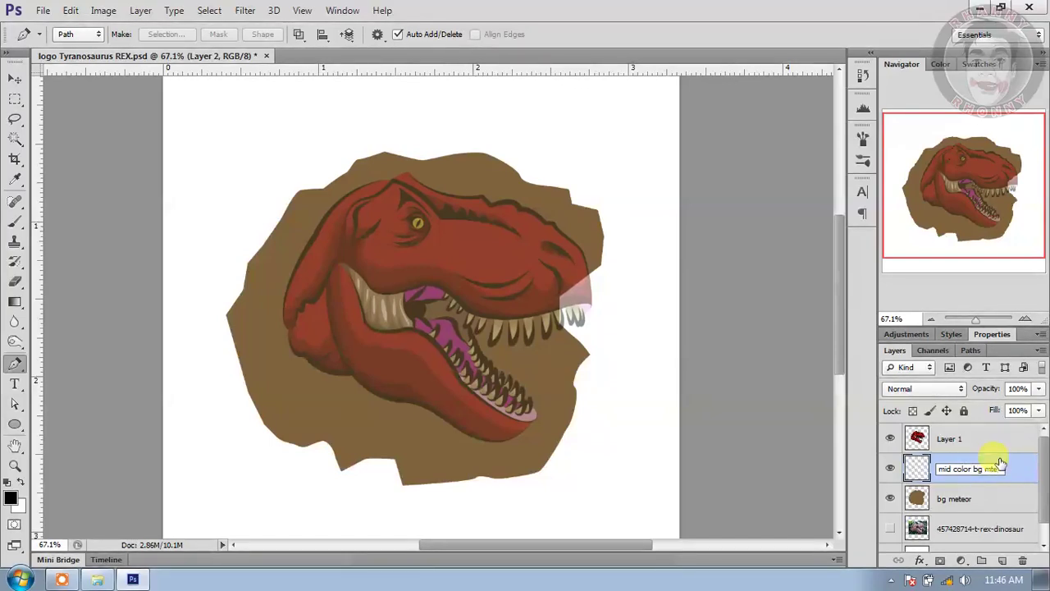
{"action": "type", "text": "eor"}
{"action": "key", "text": "Return"}
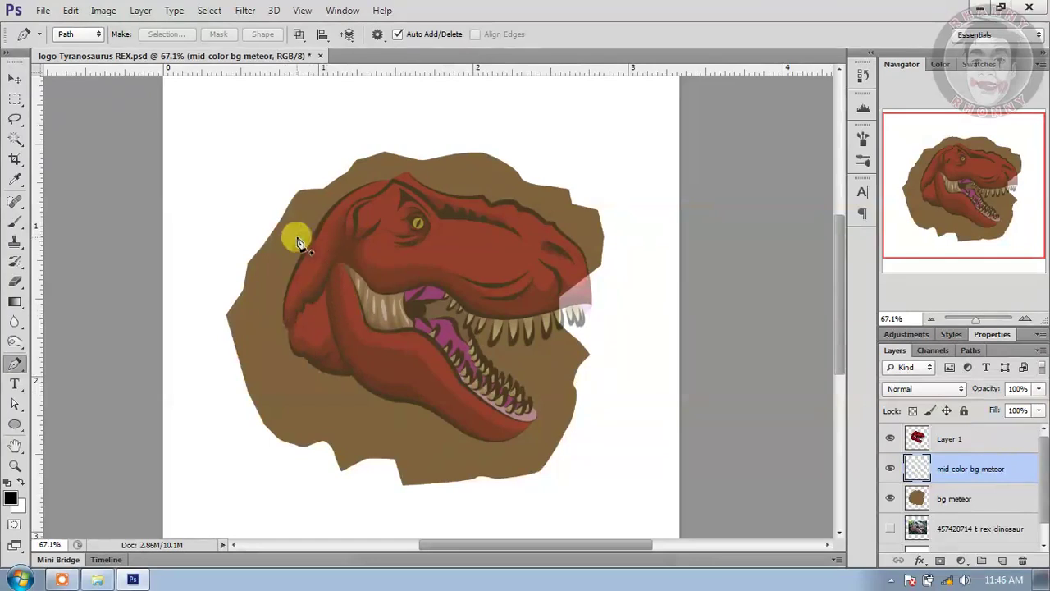
Step: On mid color bg meteor, draw a closed path with a jagged shading edge across the rock's middle and lower part, looping outside its upper and snout-side outline
{"action": "left_click", "coordinate": [215, 329]}
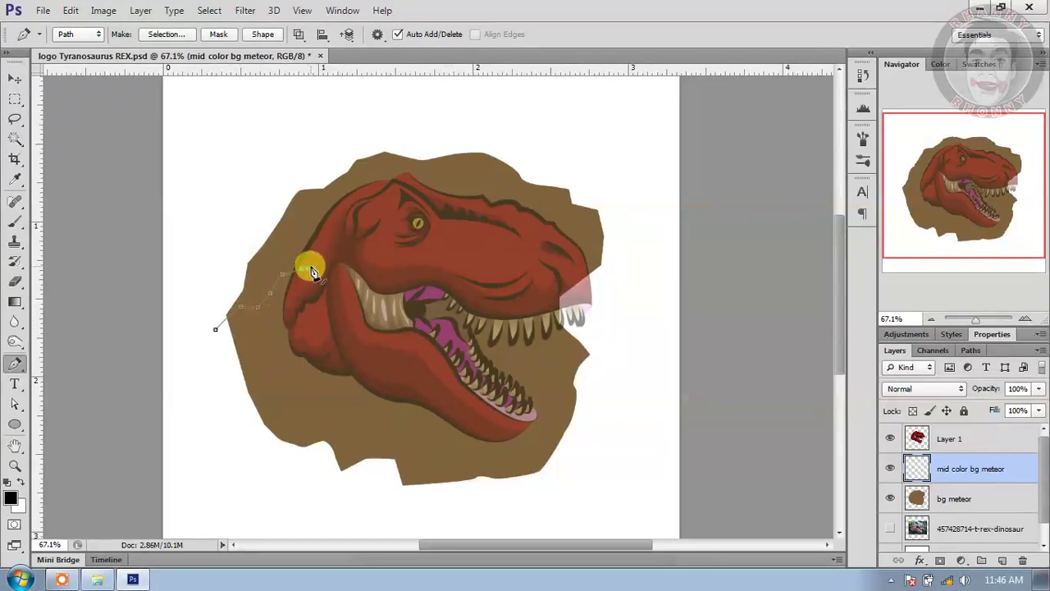
{"action": "left_click", "coordinate": [343, 245]}
{"action": "left_click_drag", "start_coordinate": [371, 246], "coordinate": [388, 256]}
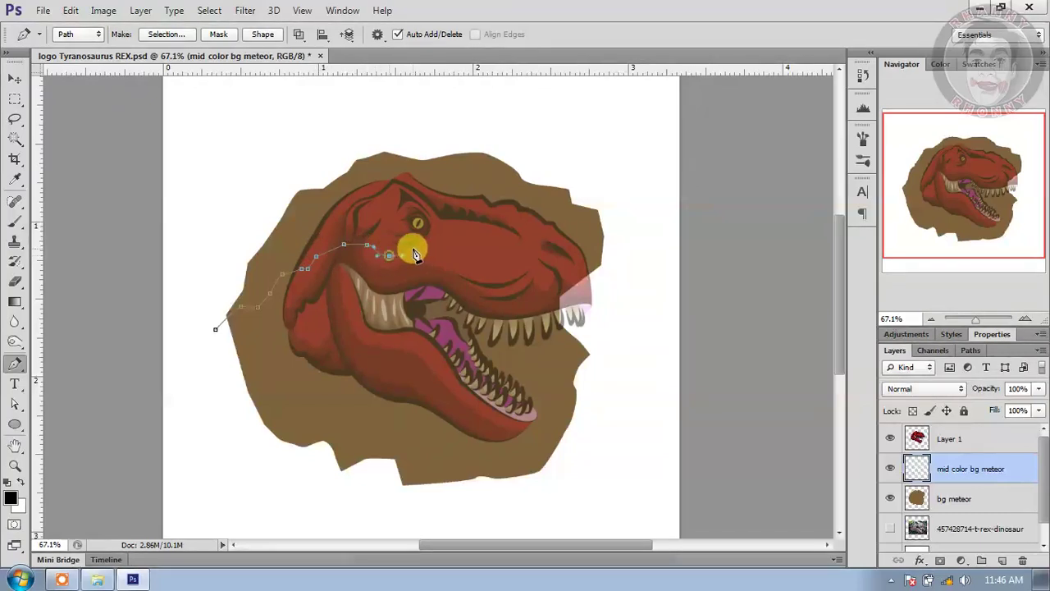
{"action": "left_click", "coordinate": [437, 246]}
{"action": "left_click", "coordinate": [490, 242]}
{"action": "left_click", "coordinate": [519, 261]}
{"action": "left_click", "coordinate": [520, 287]}
{"action": "left_click", "coordinate": [484, 301]}
{"action": "left_click", "coordinate": [445, 323]}
{"action": "left_click", "coordinate": [430, 343]}
{"action": "left_click", "coordinate": [404, 369]}
{"action": "left_click", "coordinate": [367, 382]}
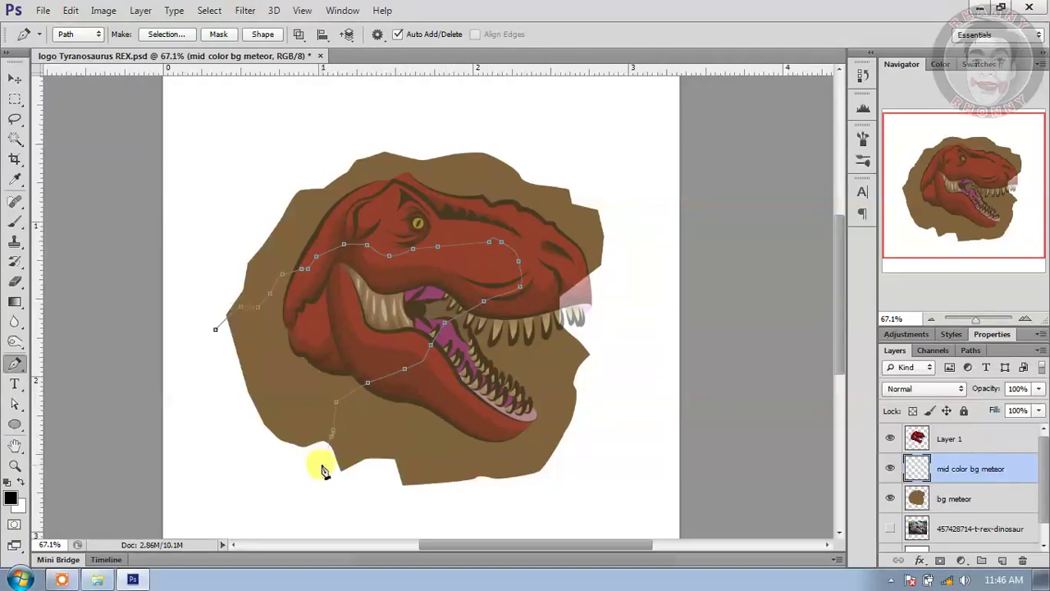
{"action": "left_click", "coordinate": [370, 423]}
{"action": "left_click", "coordinate": [392, 415]}
{"action": "left_click", "coordinate": [418, 411]}
{"action": "left_click", "coordinate": [435, 418]}
{"action": "left_click", "coordinate": [448, 403]}
{"action": "left_click", "coordinate": [464, 392]}
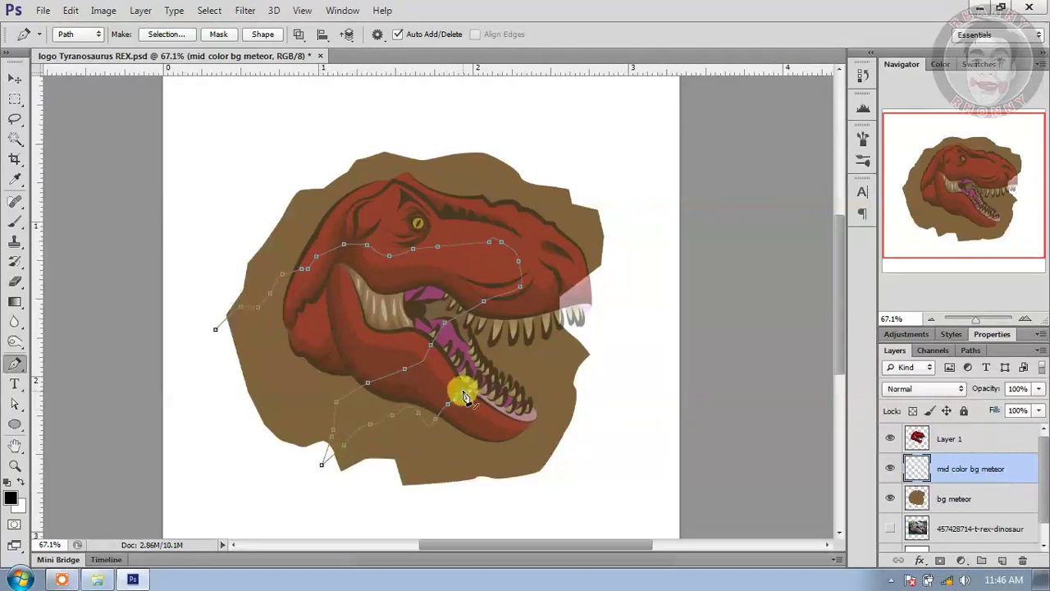
{"action": "left_click", "coordinate": [535, 364]}
{"action": "left_click", "coordinate": [547, 373]}
{"action": "left_click", "coordinate": [557, 380]}
{"action": "left_click", "coordinate": [569, 373]}
{"action": "left_click", "coordinate": [580, 370]}
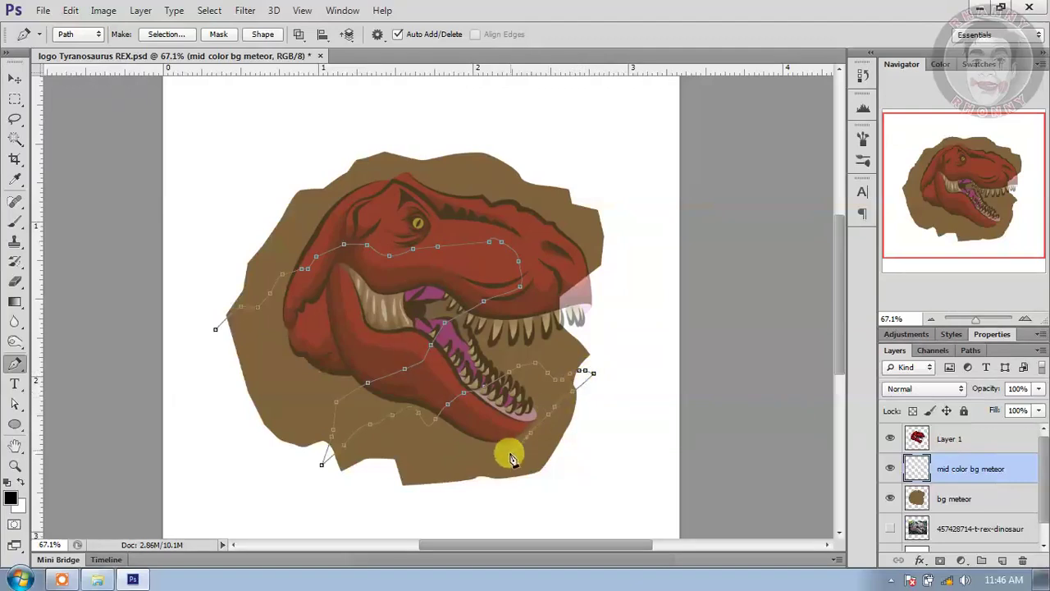
{"action": "left_click_drag", "start_coordinate": [484, 490], "coordinate": [546, 482]}
{"action": "left_click", "coordinate": [603, 425]}
{"action": "left_click", "coordinate": [616, 396]}
{"action": "left_click", "coordinate": [615, 375]}
{"action": "left_click", "coordinate": [612, 350]}
{"action": "left_click", "coordinate": [613, 317]}
{"action": "left_click", "coordinate": [623, 284]}
{"action": "left_click", "coordinate": [626, 244]}
{"action": "left_click", "coordinate": [607, 165]}
{"action": "left_click", "coordinate": [540, 139]}
{"action": "left_click", "coordinate": [430, 113]}
{"action": "left_click", "coordinate": [335, 130]}
{"action": "left_click", "coordinate": [265, 156]}
{"action": "left_click", "coordinate": [242, 201]}
{"action": "left_click", "coordinate": [229, 243]}
{"action": "left_click_drag", "start_coordinate": [212, 278], "coordinate": [213, 286]}
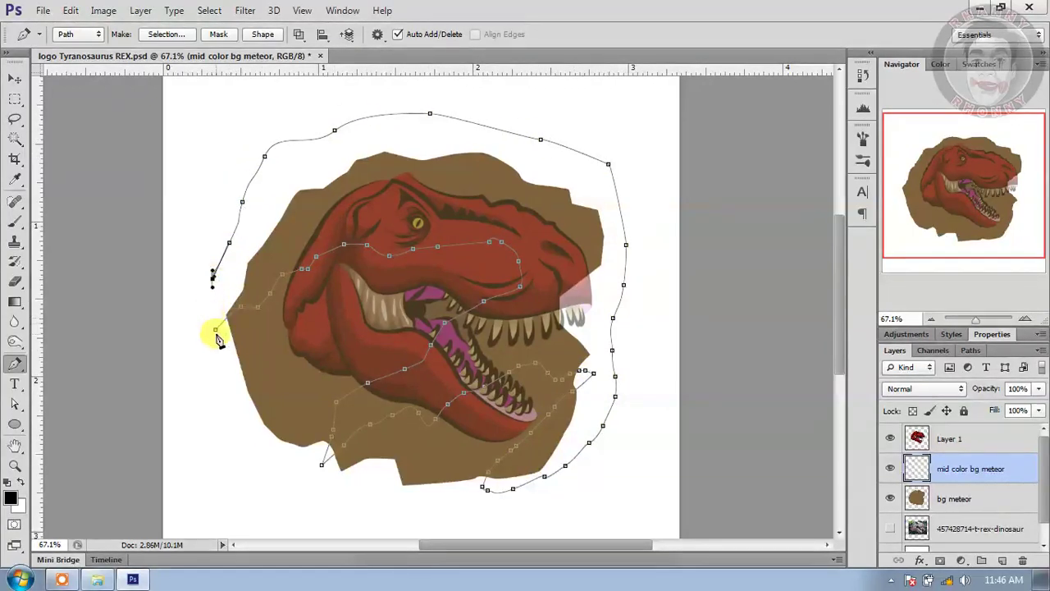
{"action": "left_click", "coordinate": [216, 331]}
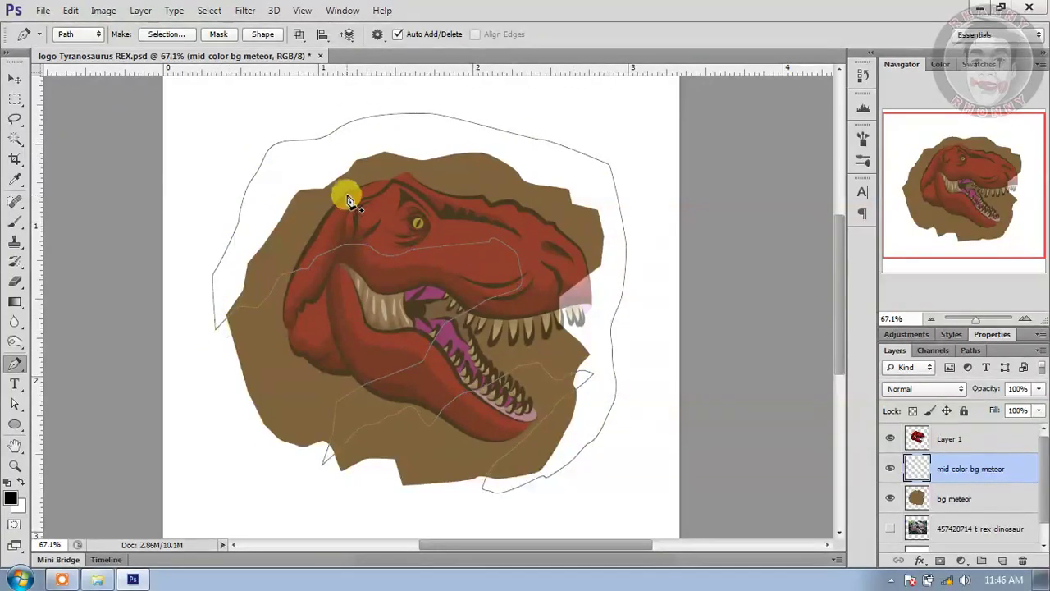
Step: Fill the shading path on the mid color bg meteor layer with the dark brown #5b462a, and delete the path
{"action": "right_click", "coordinate": [348, 190]}
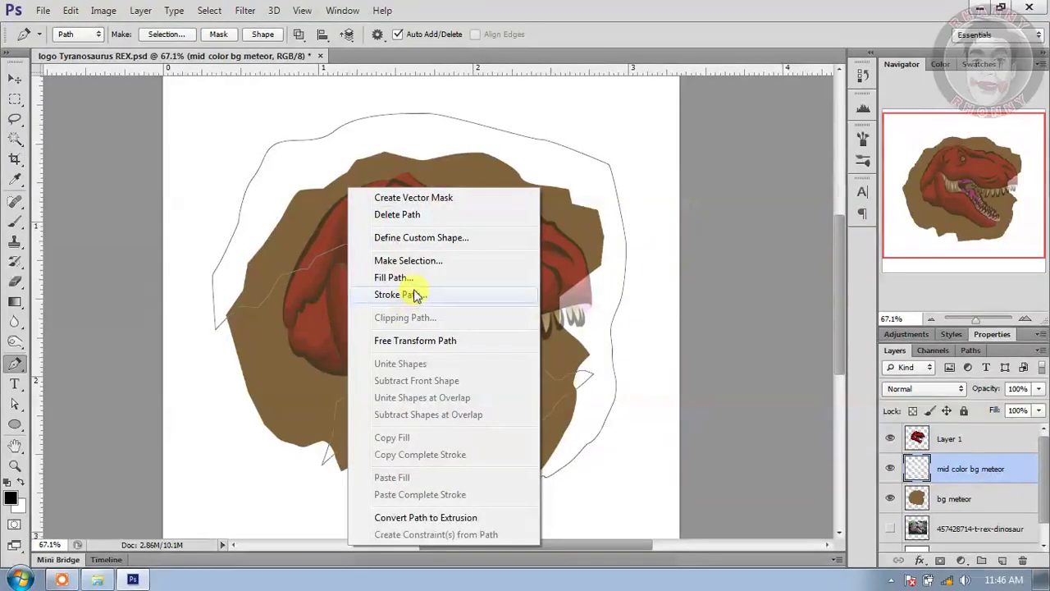
{"action": "left_click", "coordinate": [394, 278]}
{"action": "left_click", "coordinate": [687, 104]}
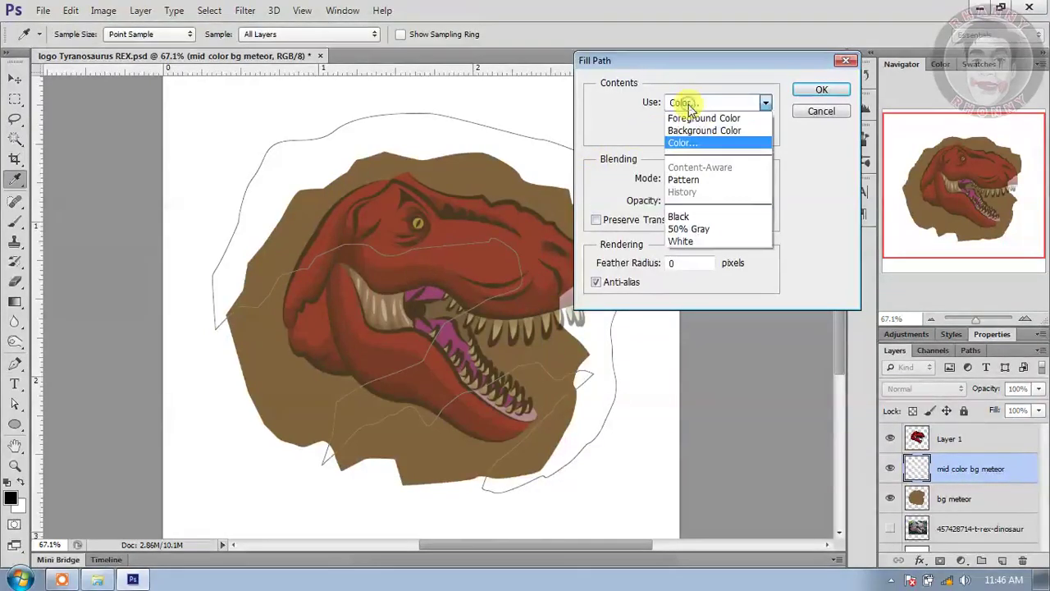
{"action": "left_click", "coordinate": [682, 142]}
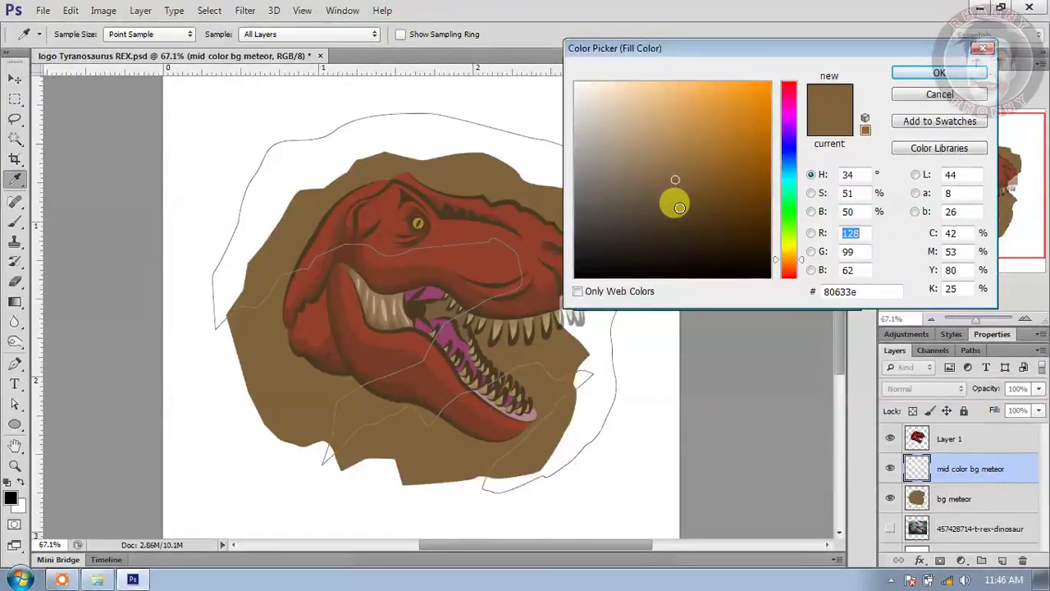
{"action": "left_click", "coordinate": [923, 73]}
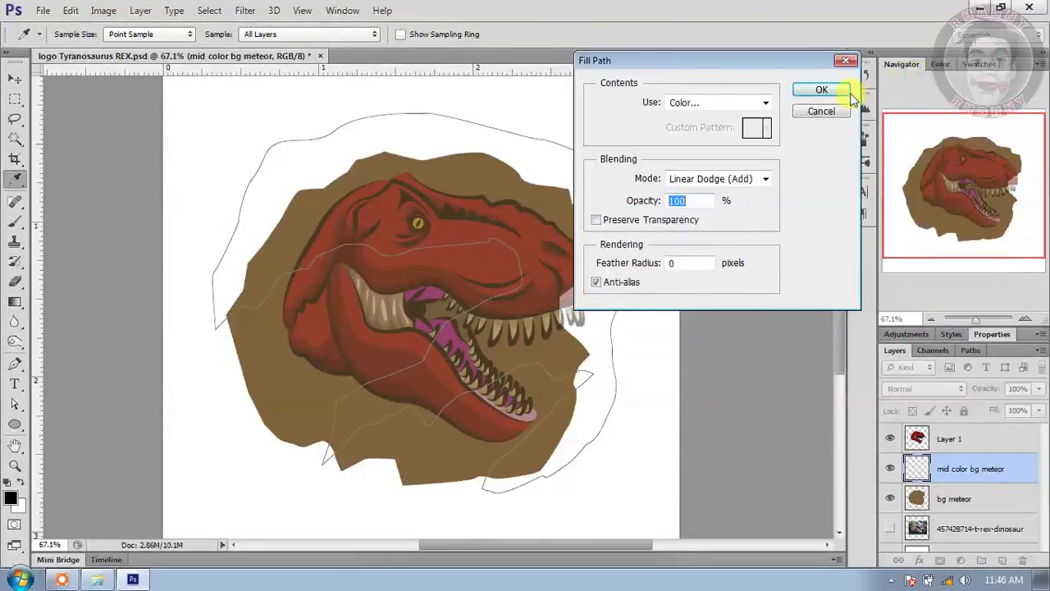
{"action": "left_click", "coordinate": [829, 92]}
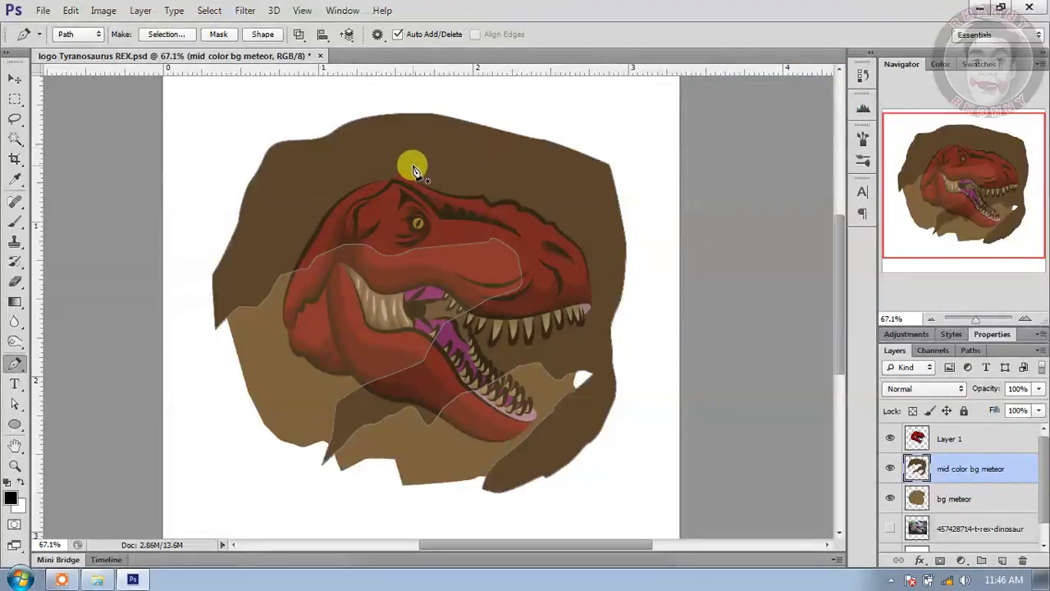
{"action": "right_click", "coordinate": [410, 164]}
{"action": "left_click", "coordinate": [439, 188]}
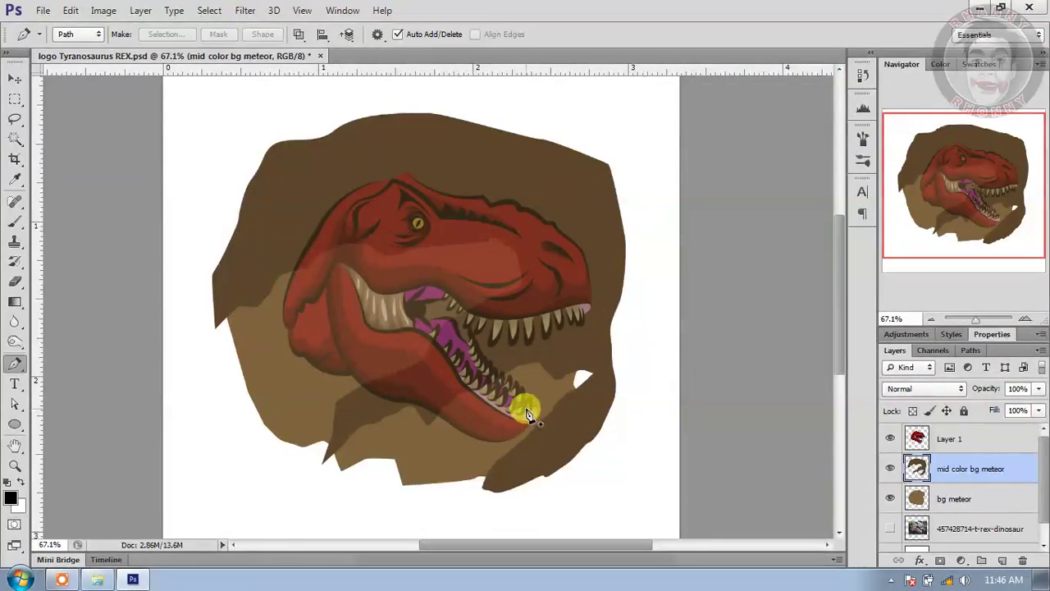
Step: Trim the mid color bg meteor shading to the rock outline by deleting everything outside the bg meteor layer's shape, and deselect
{"action": "left_click", "coordinate": [916, 498], "text": "ctrl"}
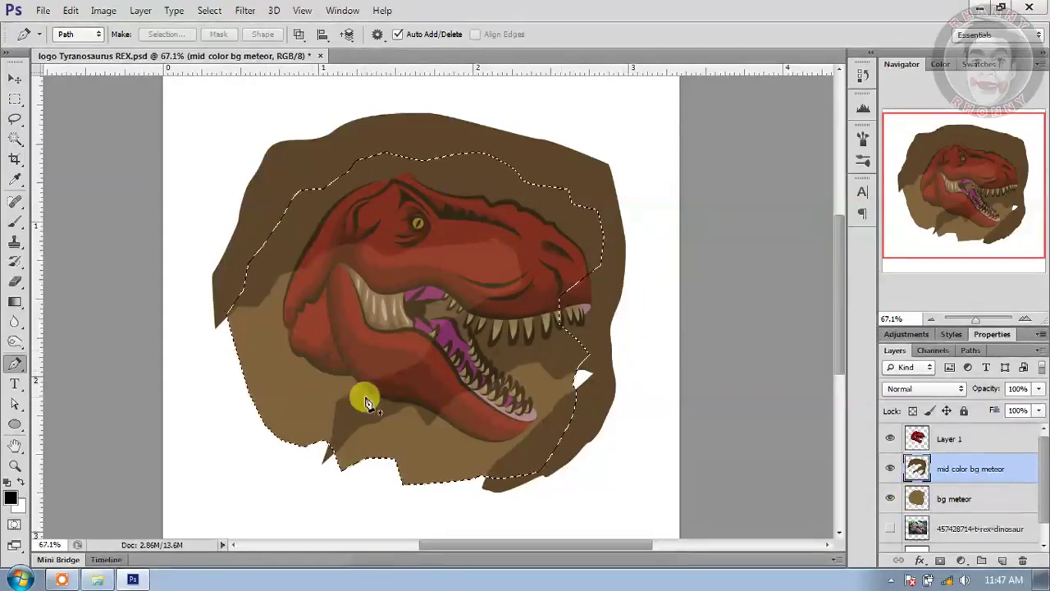
{"action": "left_click", "coordinate": [206, 12]}
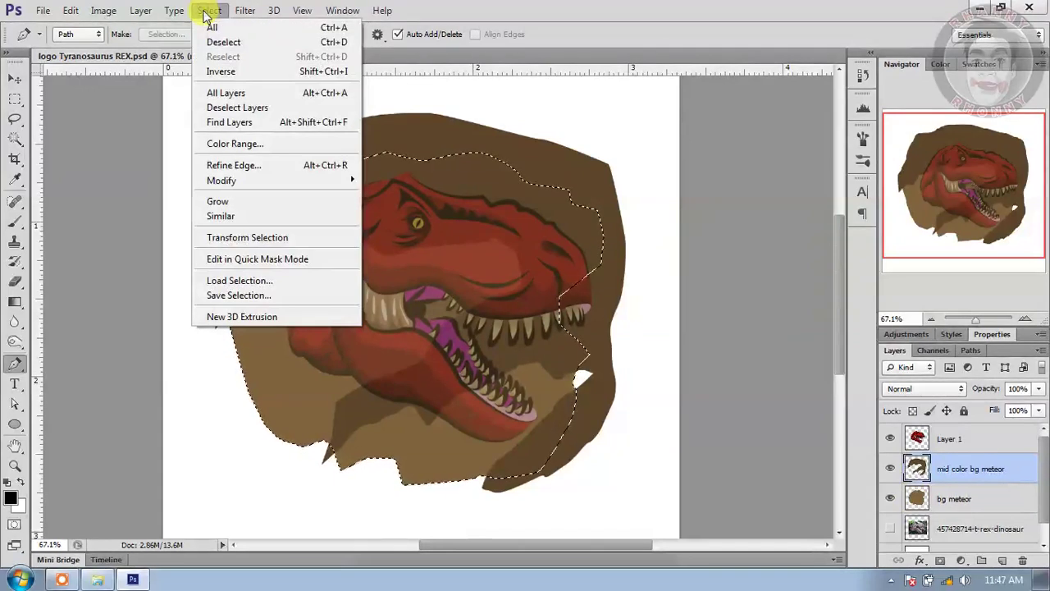
{"action": "left_click", "coordinate": [233, 73]}
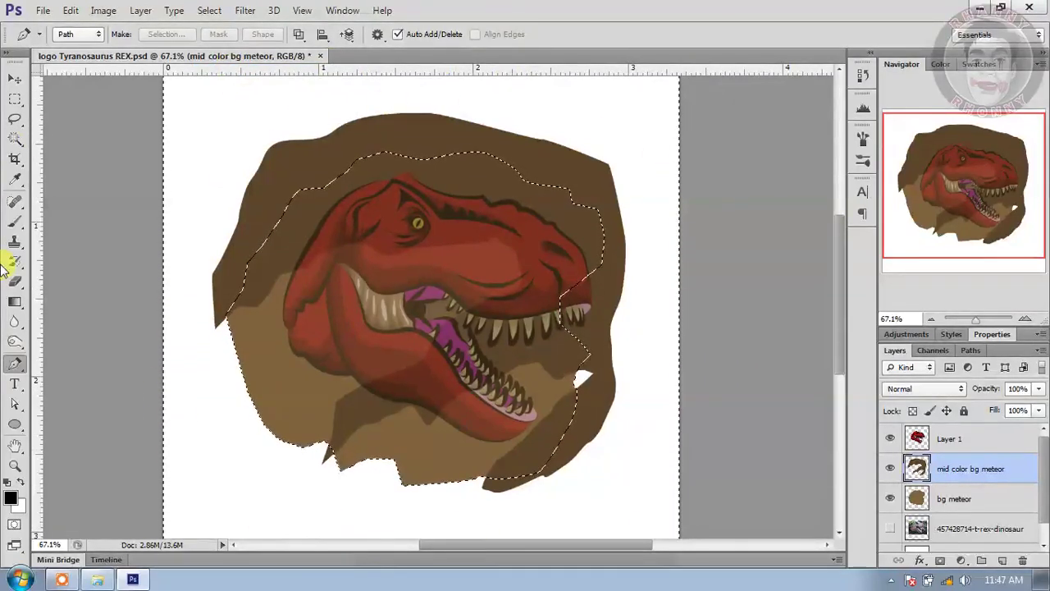
{"action": "key", "text": "Delete"}
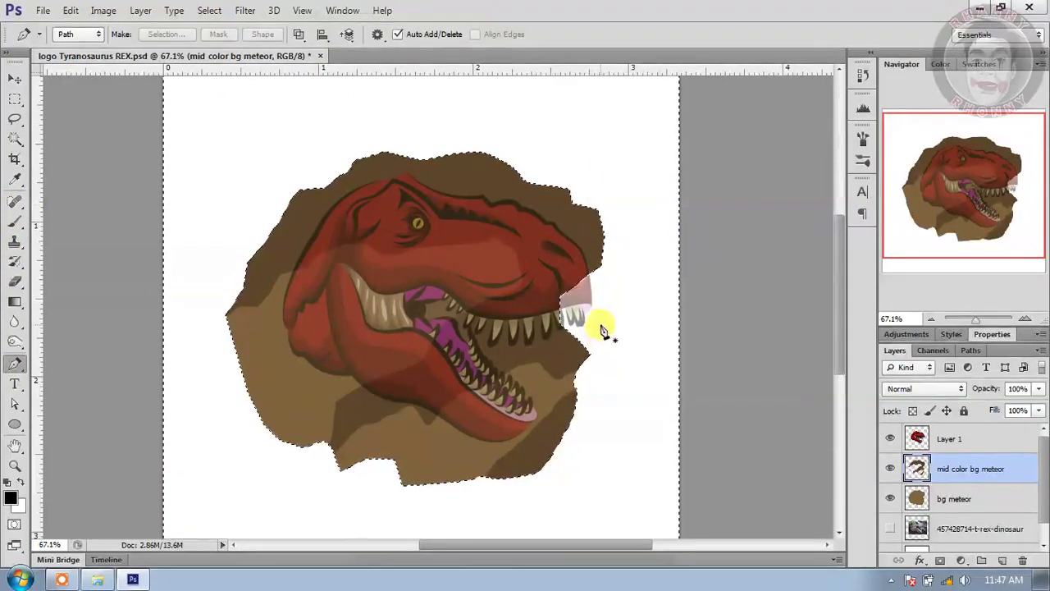
{"action": "key", "text": "ctrl+d"}
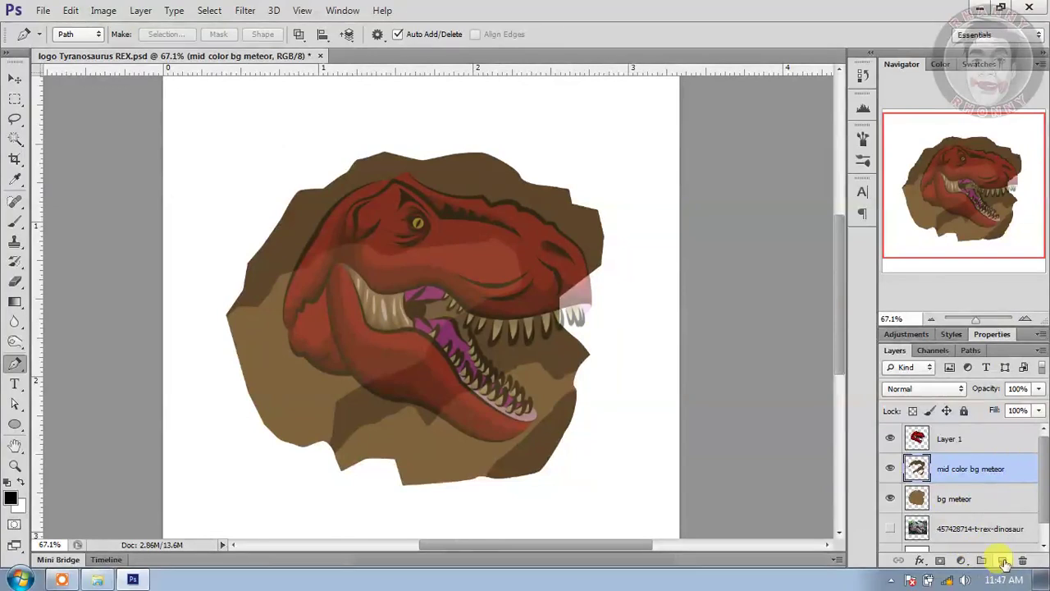
Step: Add a new layer above mid color bg meteor and name it "dark color bg meteor"
{"action": "left_click", "coordinate": [1002, 560]}
{"action": "double_click", "coordinate": [949, 469]}
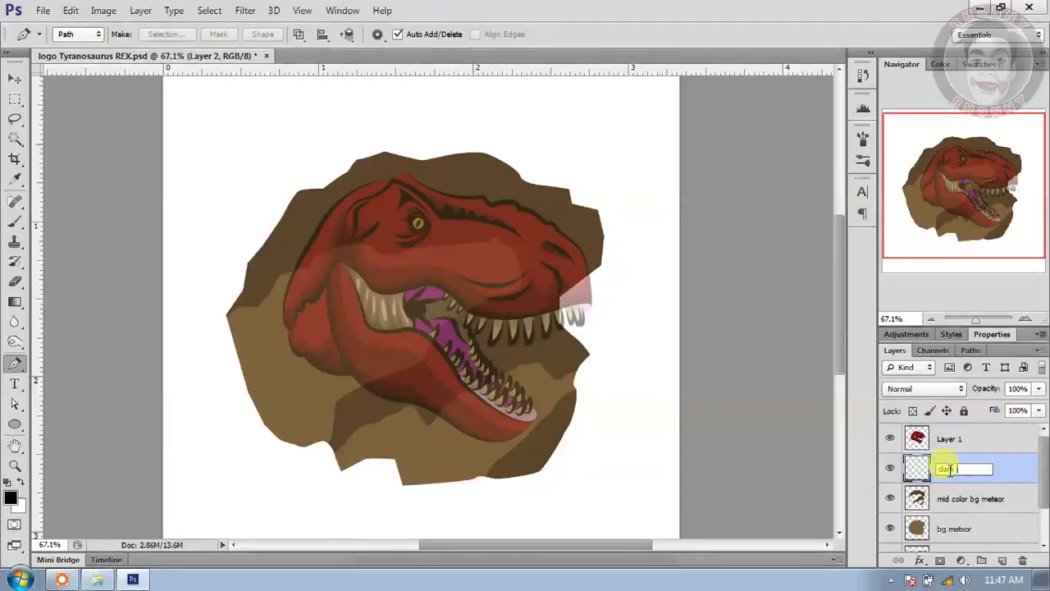
{"action": "type", "text": "or"}
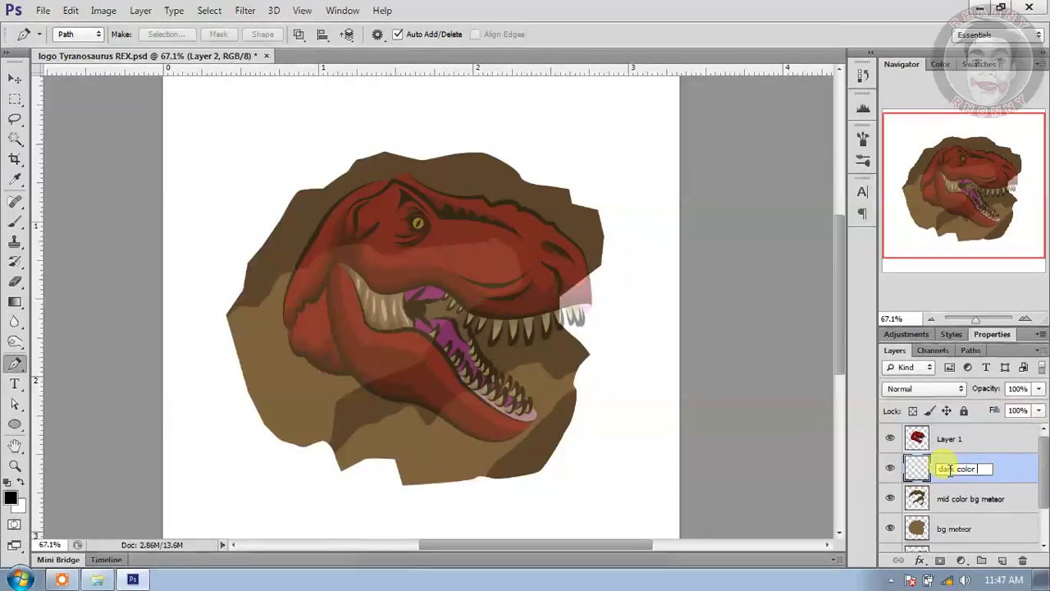
{"action": "type", "text": " bg mete"}
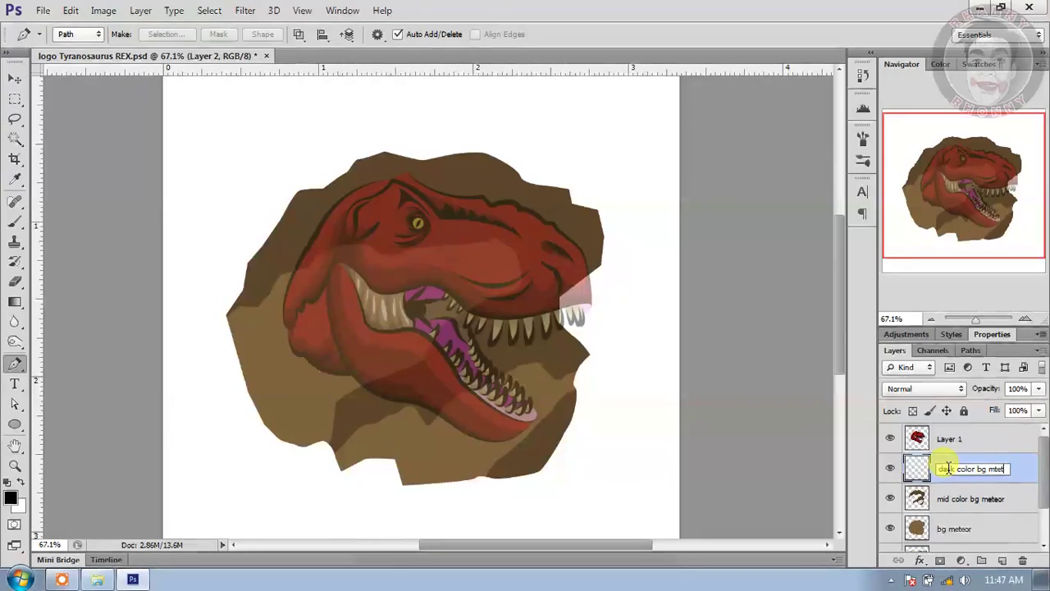
{"action": "key", "text": "BackSpace"}
{"action": "key", "text": "BackSpace"}
{"action": "key", "text": "BackSpace"}
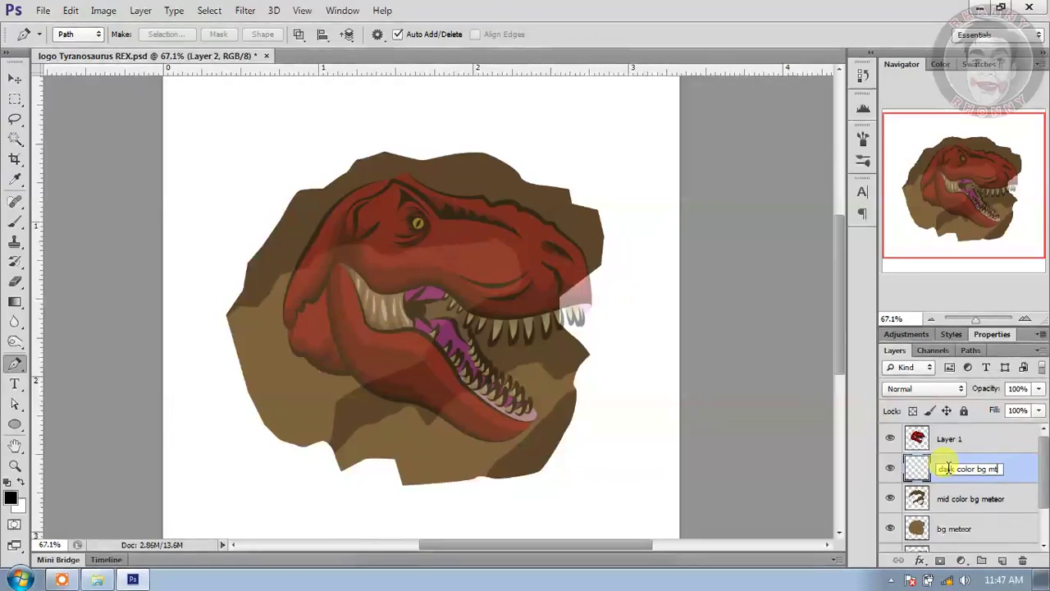
{"action": "type", "text": "or"}
{"action": "key", "text": "Return"}
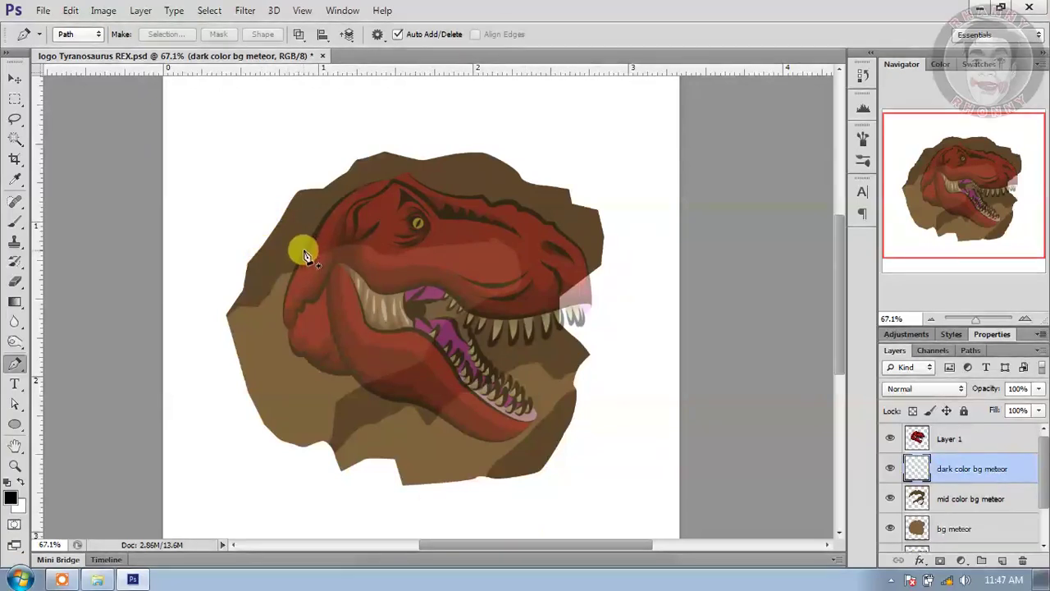
Step: On dark color bg meteor, draw a closed path with a jagged inner edge along the rock's upper and snout-side rim, looping outside the rock's outline
{"action": "left_click", "coordinate": [279, 203]}
{"action": "left_click_drag", "start_coordinate": [293, 222], "coordinate": [307, 223]}
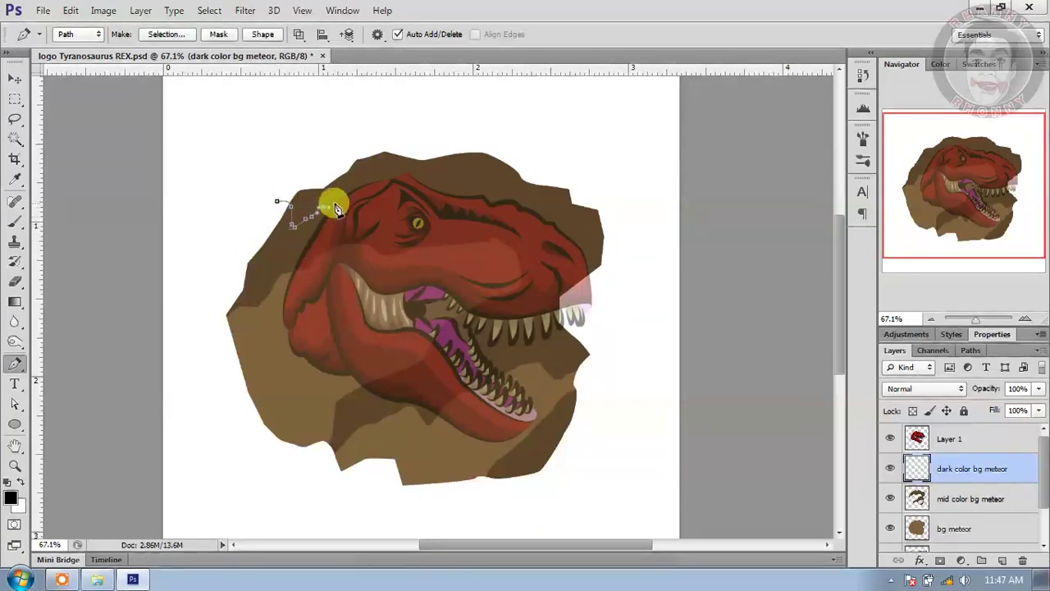
{"action": "left_click_drag", "start_coordinate": [361, 195], "coordinate": [397, 189]}
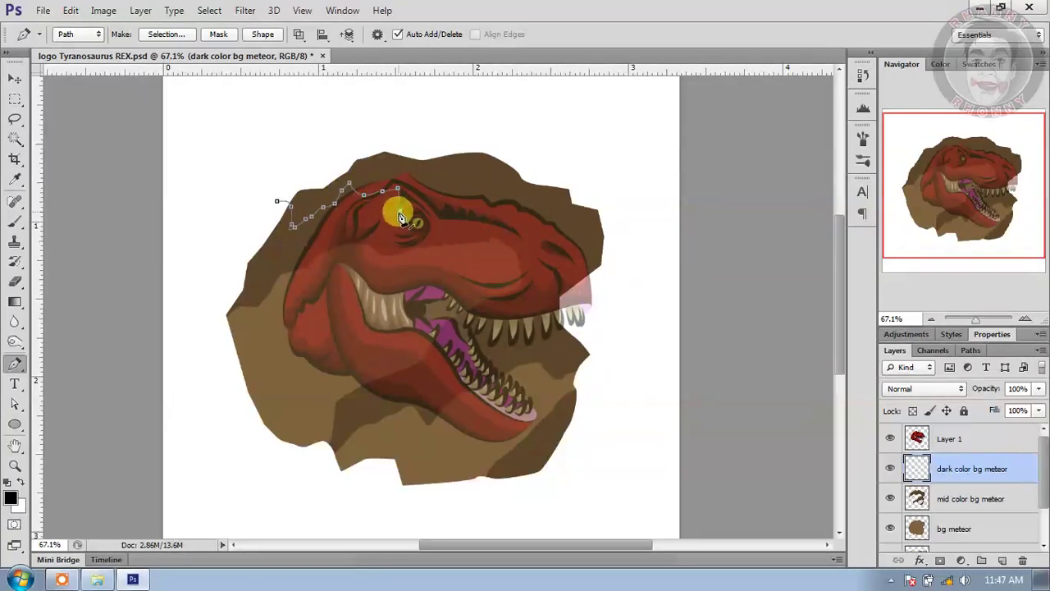
{"action": "left_click_drag", "start_coordinate": [497, 188], "coordinate": [525, 167]}
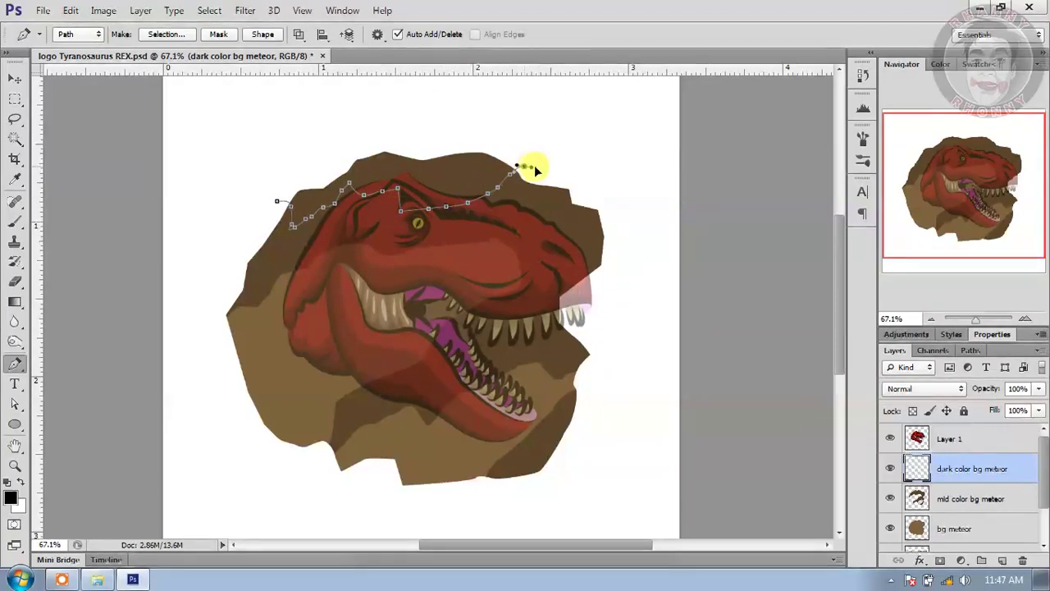
{"action": "left_click_drag", "start_coordinate": [555, 213], "coordinate": [568, 415]}
{"action": "left_click", "coordinate": [522, 492]}
{"action": "left_click", "coordinate": [628, 430]}
{"action": "left_click", "coordinate": [637, 333]}
{"action": "left_click", "coordinate": [632, 216]}
{"action": "left_click_drag", "start_coordinate": [628, 143], "coordinate": [598, 127]}
{"action": "left_click", "coordinate": [494, 119]}
{"action": "left_click_drag", "start_coordinate": [384, 119], "coordinate": [277, 159]}
{"action": "left_click", "coordinate": [277, 200]}
Step: Fill the rim path on the dark color bg meteor layer with the very dark brown #3c2d19, and delete the path
{"action": "right_click", "coordinate": [344, 148]}
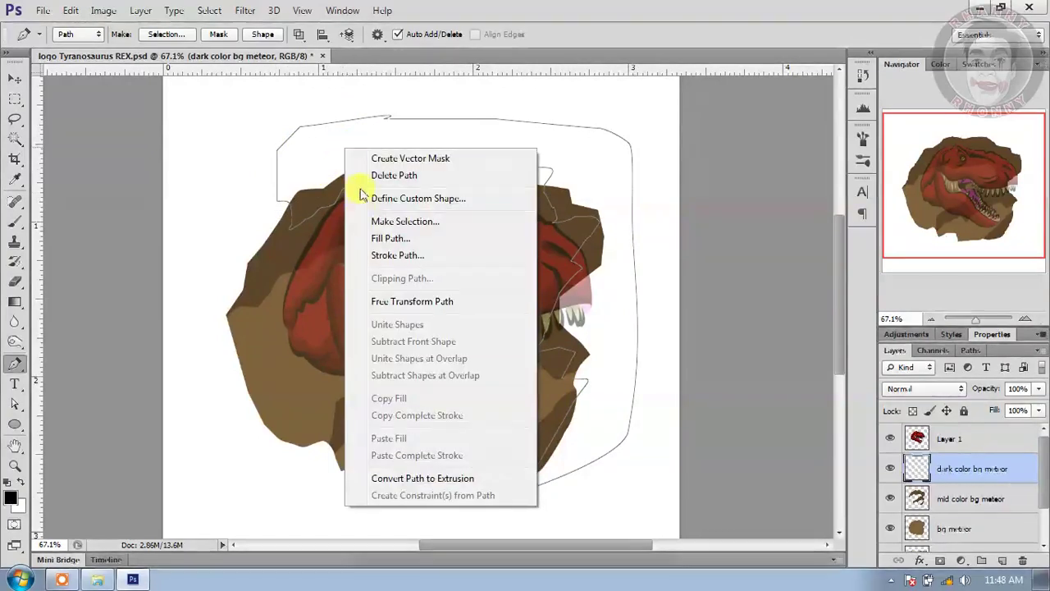
{"action": "left_click", "coordinate": [384, 240]}
{"action": "left_click", "coordinate": [742, 103]}
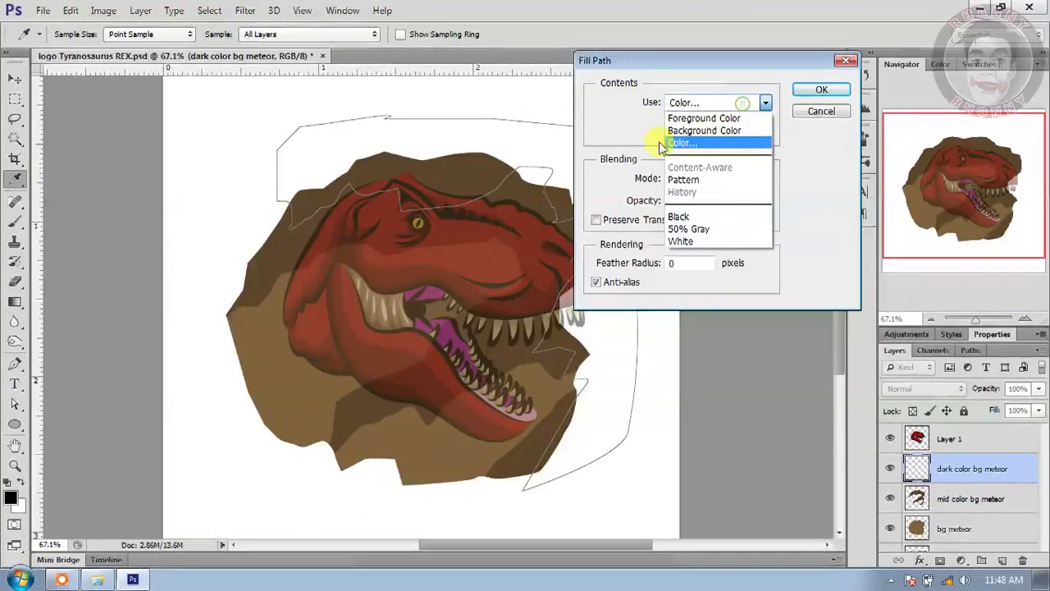
{"action": "left_click", "coordinate": [681, 143]}
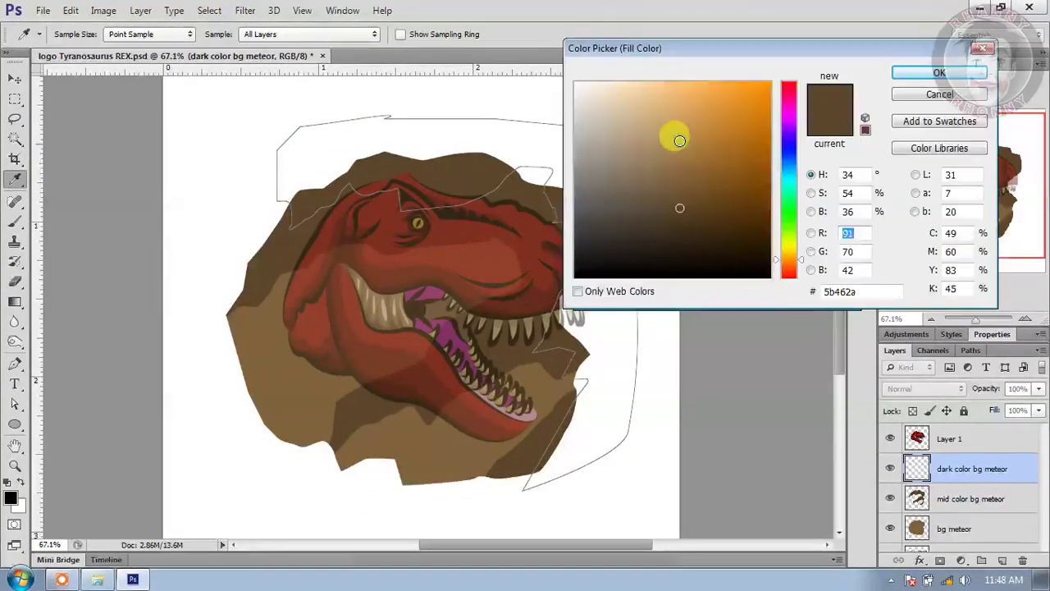
{"action": "left_click", "coordinate": [687, 231]}
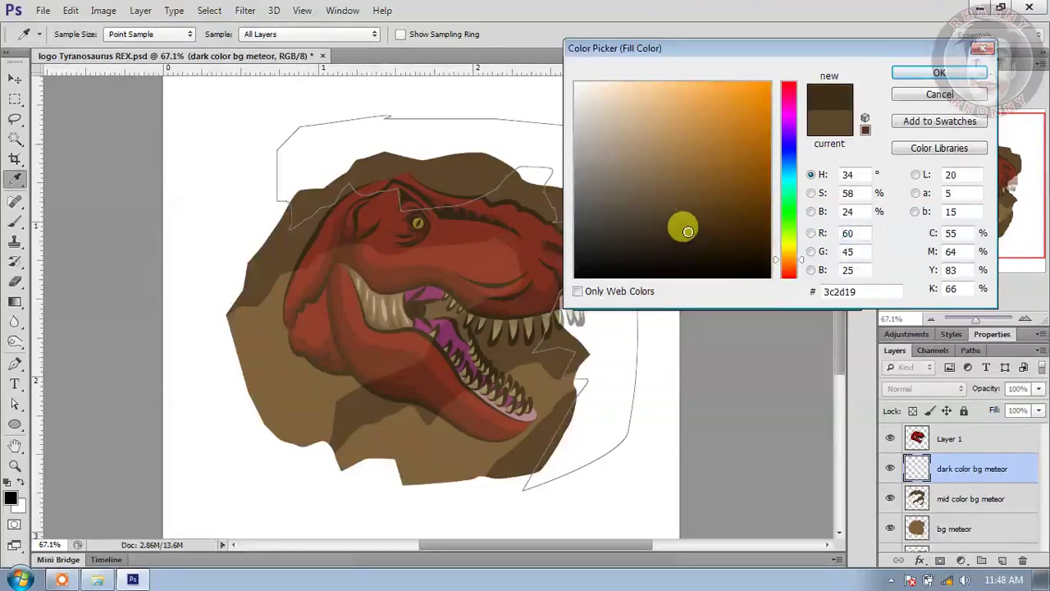
{"action": "left_click", "coordinate": [900, 74]}
{"action": "left_click", "coordinate": [818, 88]}
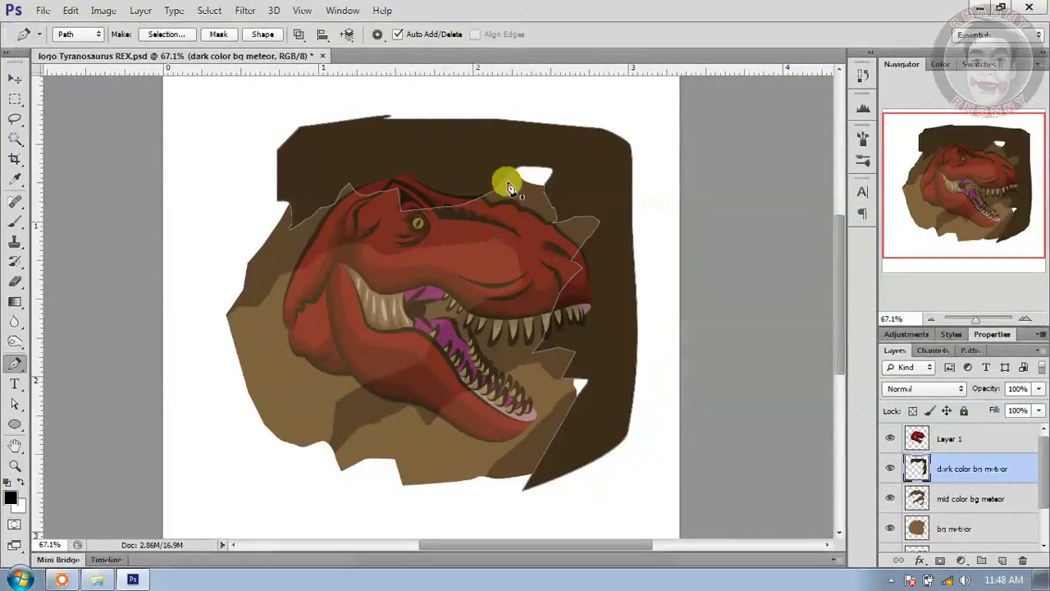
{"action": "right_click", "coordinate": [458, 145]}
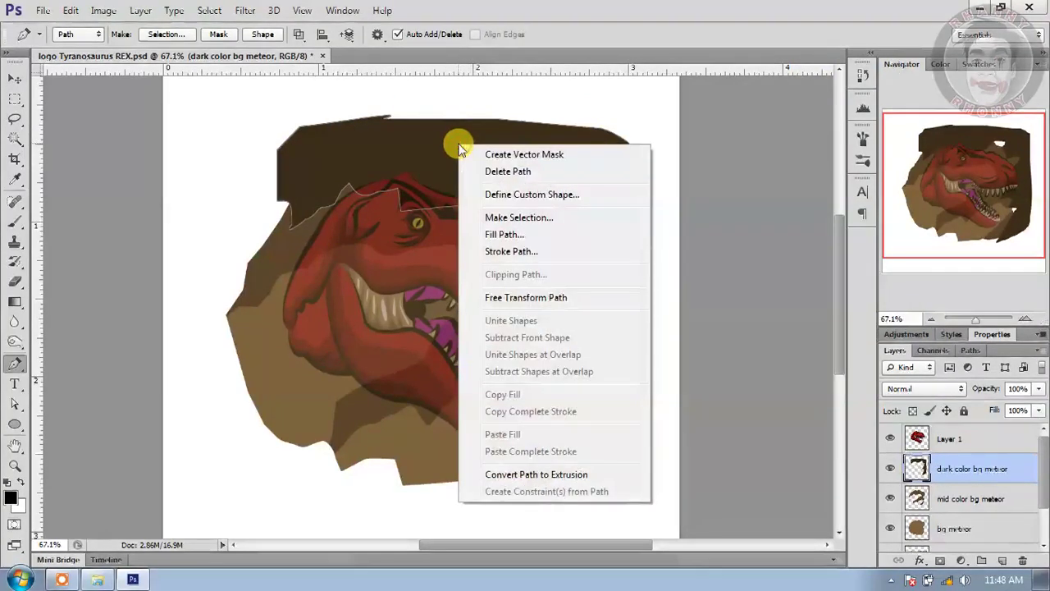
{"action": "left_click", "coordinate": [495, 177]}
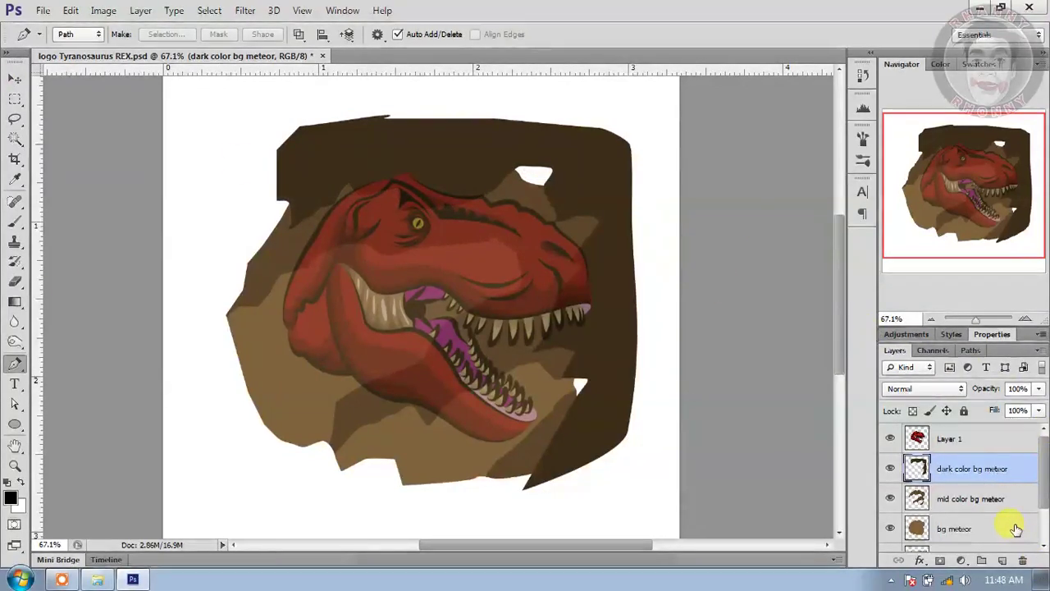
Step: Trim the dark color bg meteor shading by deleting everything outside the mid color bg meteor layer's shape, and deselect
{"action": "left_click", "coordinate": [917, 498], "text": "ctrl"}
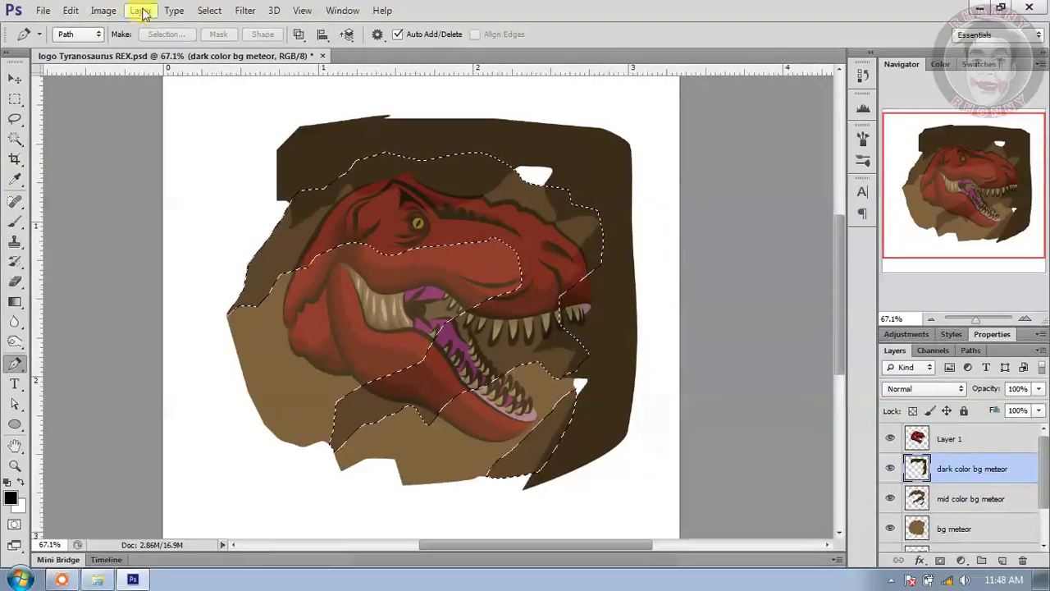
{"action": "left_click", "coordinate": [205, 10]}
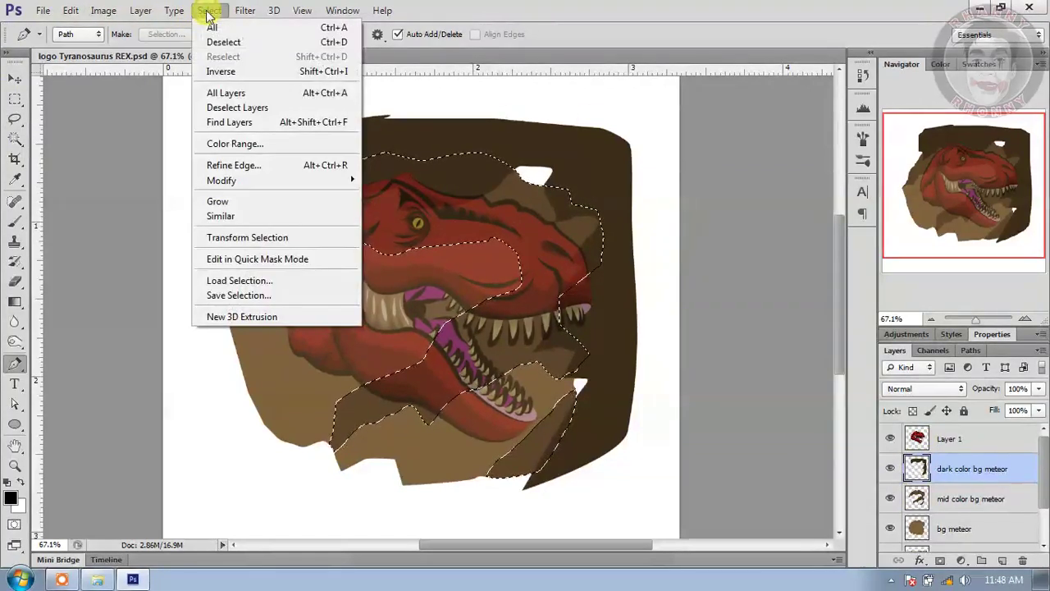
{"action": "left_click", "coordinate": [219, 72]}
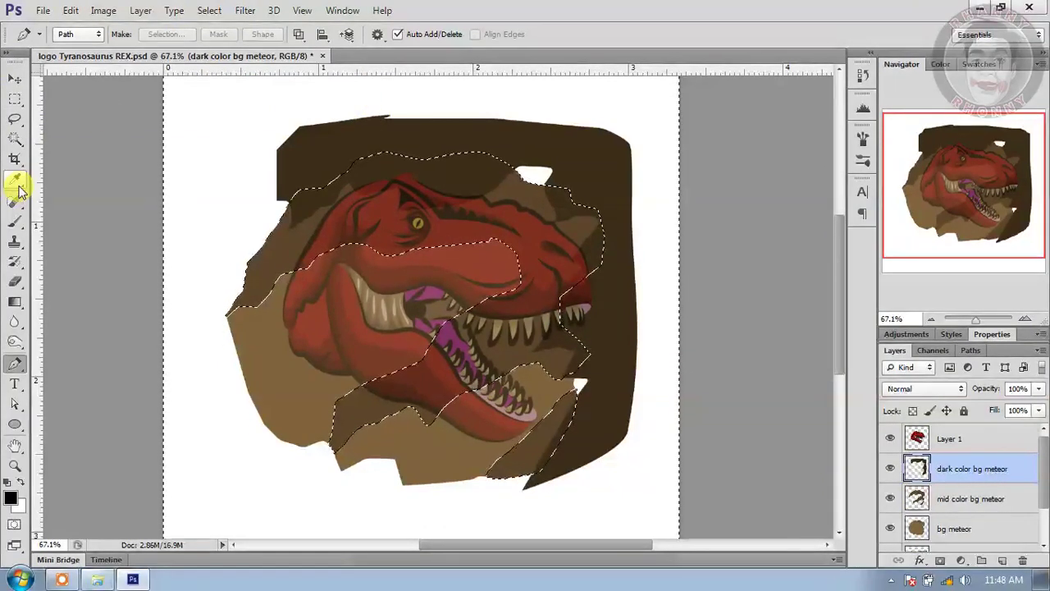
{"action": "key", "text": "Delete"}
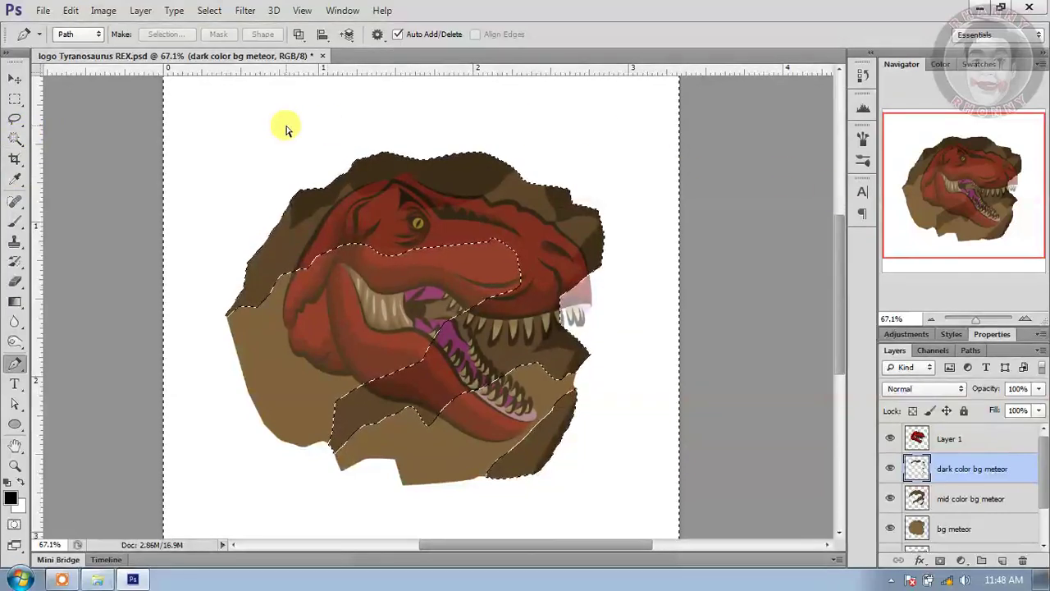
{"action": "key", "text": "ctrl+d"}
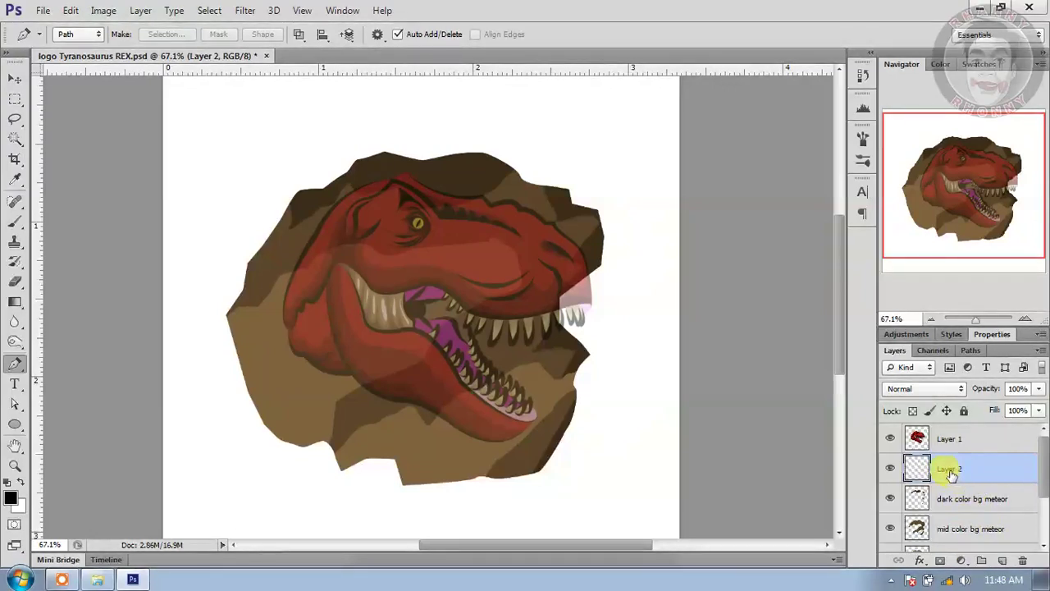
Step: Add a new layer above dark color bg meteor and name it "darker color bg meteor"
{"action": "type", "text": "arker"}
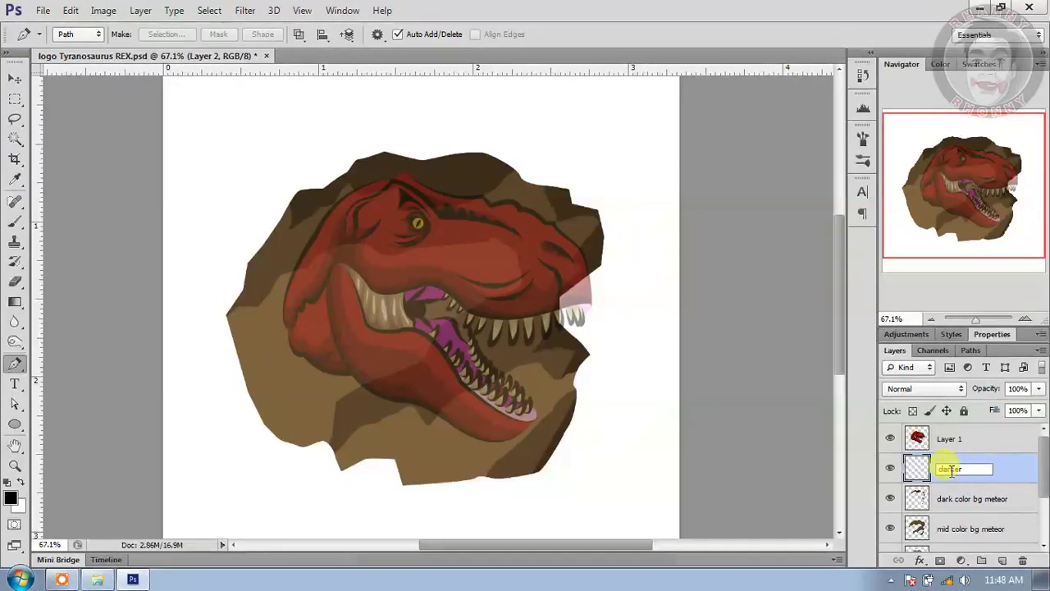
{"action": "type", "text": " c"}
{"action": "type", "text": "olor mete"}
{"action": "type", "text": "or"}
{"action": "type", "text": "bg meteor"}
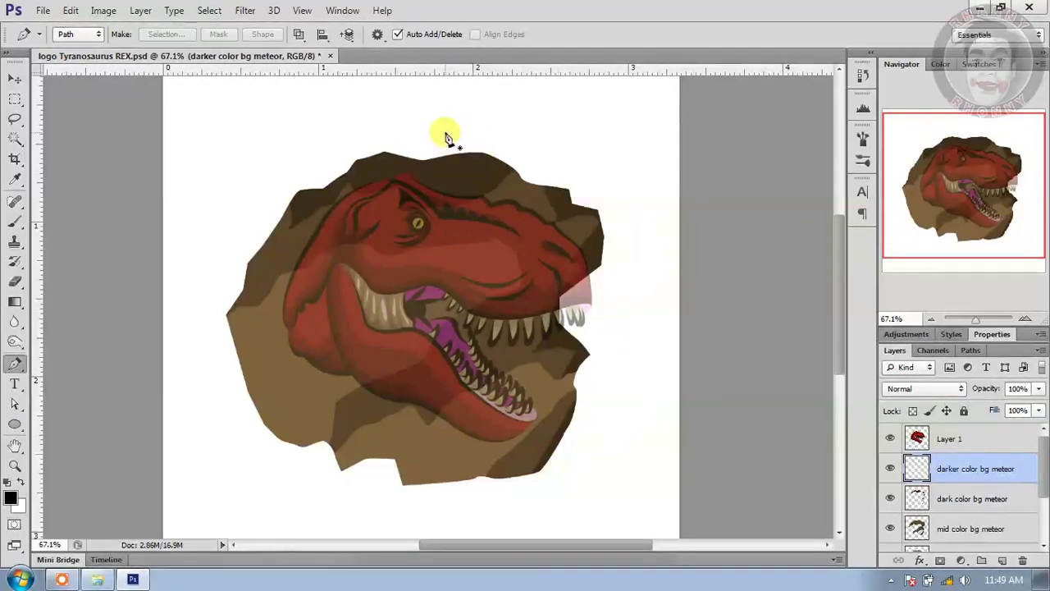
Step: On darker color bg meteor, draw a closed path with jagged notches along the rock's upper and snout-side edge, looping back outside the rock
{"action": "left_click", "coordinate": [412, 150]}
{"action": "left_click", "coordinate": [402, 160]}
{"action": "left_click", "coordinate": [411, 171]}
{"action": "left_click", "coordinate": [424, 179]}
{"action": "left_click", "coordinate": [441, 174]}
{"action": "left_click", "coordinate": [456, 168]}
{"action": "left_click", "coordinate": [471, 165]}
{"action": "left_click", "coordinate": [498, 172]}
{"action": "left_click", "coordinate": [509, 174]}
{"action": "left_click", "coordinate": [521, 168]}
{"action": "left_click", "coordinate": [553, 172]}
{"action": "left_click", "coordinate": [571, 180]}
{"action": "left_click", "coordinate": [557, 221]}
{"action": "left_click", "coordinate": [614, 190]}
{"action": "left_click", "coordinate": [625, 233]}
{"action": "left_click", "coordinate": [617, 257]}
{"action": "left_click", "coordinate": [589, 255]}
{"action": "left_click", "coordinate": [577, 277]}
{"action": "left_click", "coordinate": [611, 278]}
{"action": "left_click", "coordinate": [614, 316]}
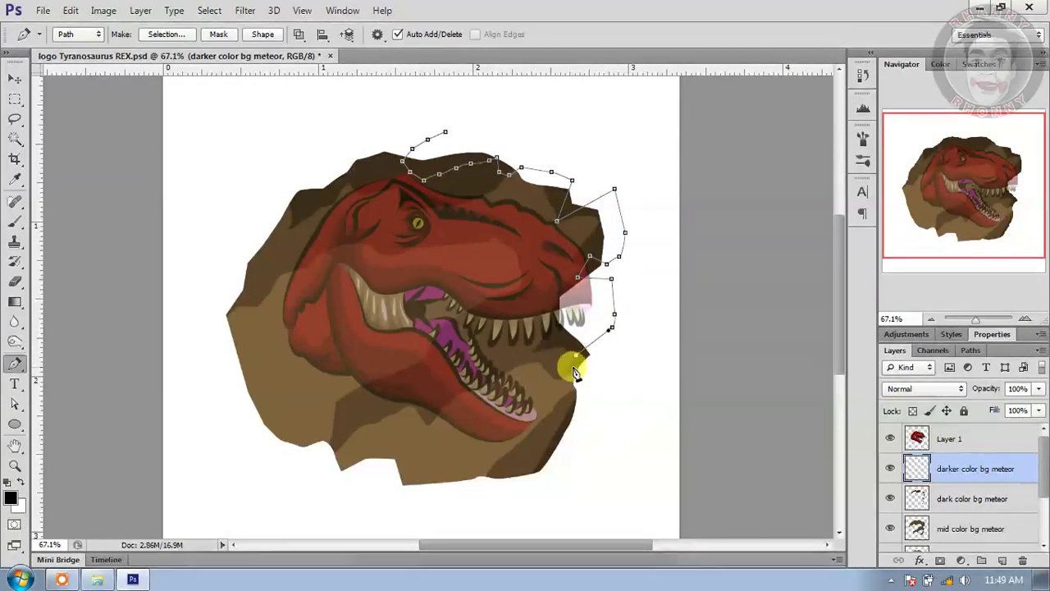
{"action": "left_click", "coordinate": [589, 394]}
{"action": "mouse_move", "coordinate": [643, 346]}
{"action": "left_mouse_down"}
{"action": "mouse_move", "coordinate": [647, 186]}
{"action": "mouse_move", "coordinate": [585, 112]}
{"action": "mouse_move", "coordinate": [482, 115]}
{"action": "left_mouse_up"}
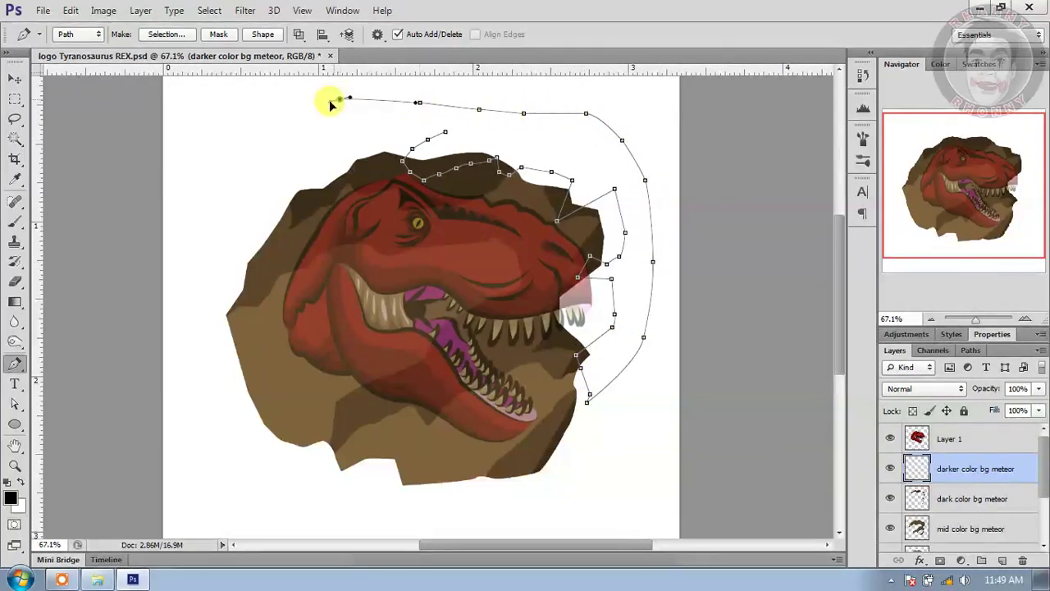
{"action": "left_click_drag", "start_coordinate": [293, 148], "coordinate": [338, 152]}
{"action": "left_click", "coordinate": [359, 175]}
{"action": "left_click", "coordinate": [418, 131]}
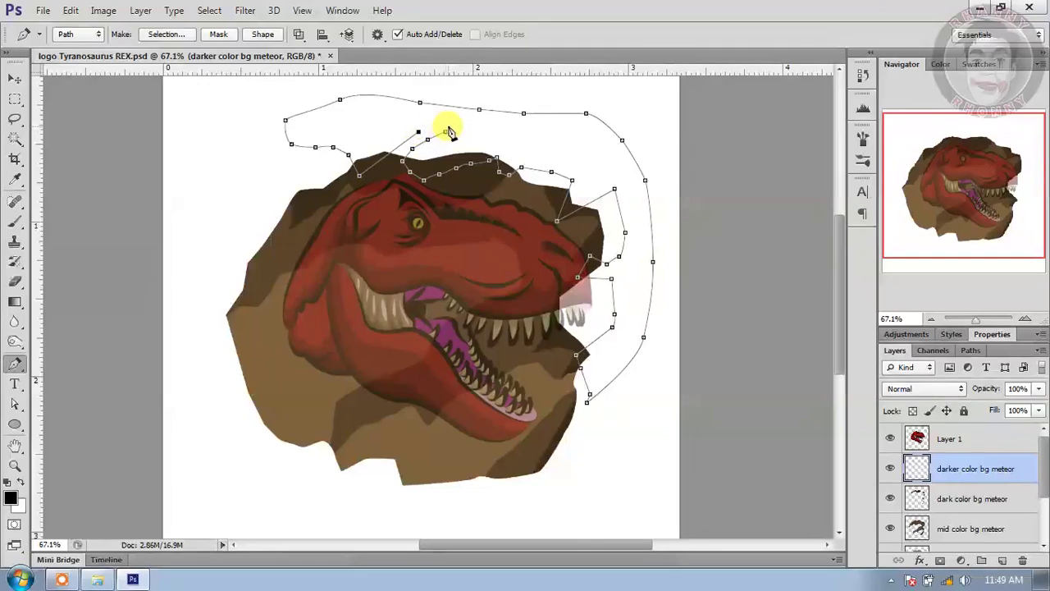
{"action": "left_click", "coordinate": [444, 135]}
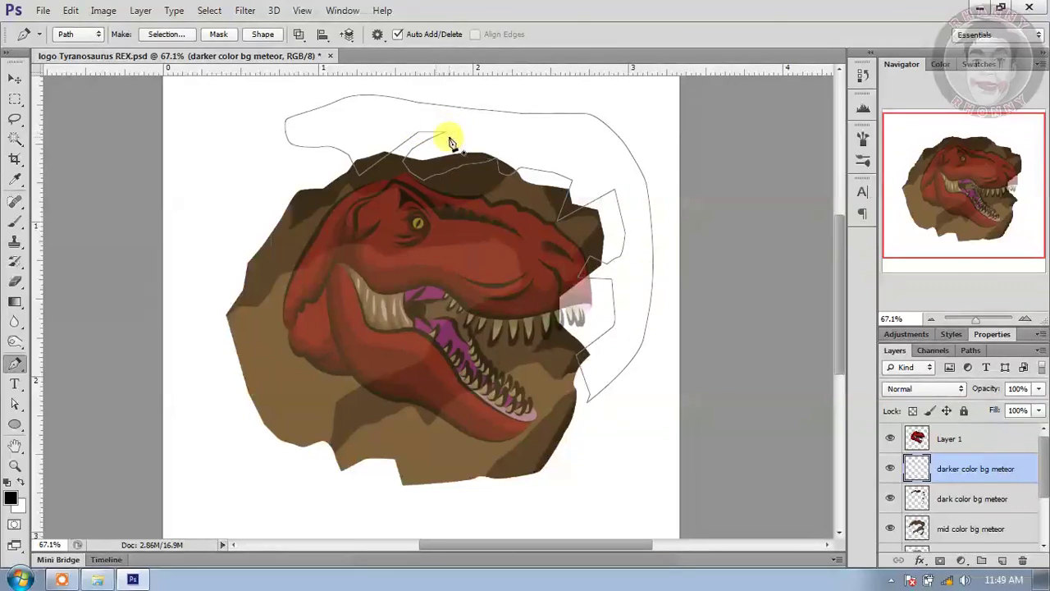
Step: Fill the notched path on the darker color bg meteor layer with the near-black brown #22180c, and delete the path
{"action": "right_click", "coordinate": [508, 149]}
{"action": "left_click", "coordinate": [590, 238]}
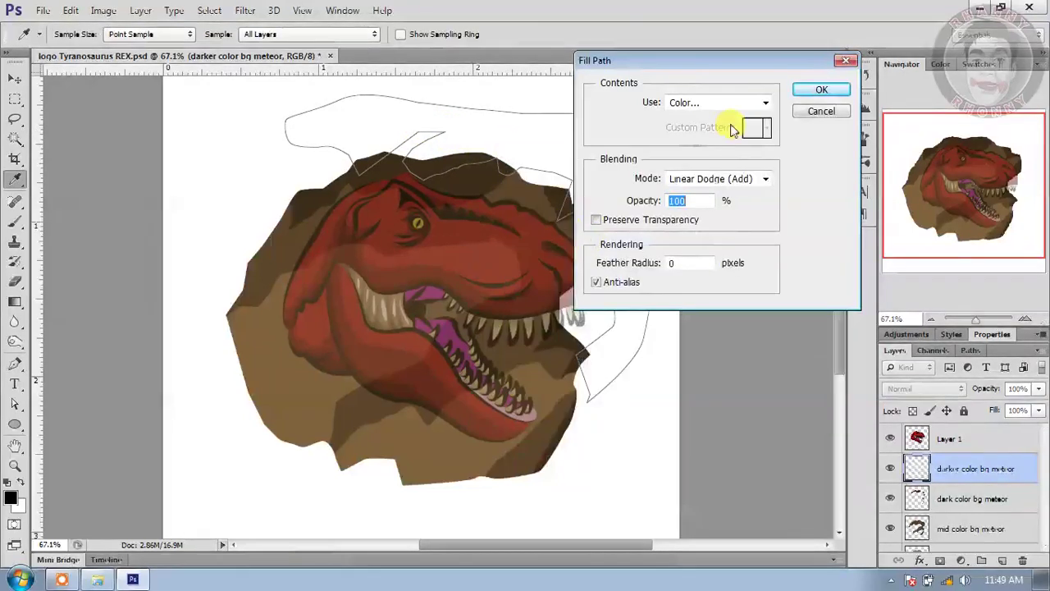
{"action": "left_click", "coordinate": [757, 102]}
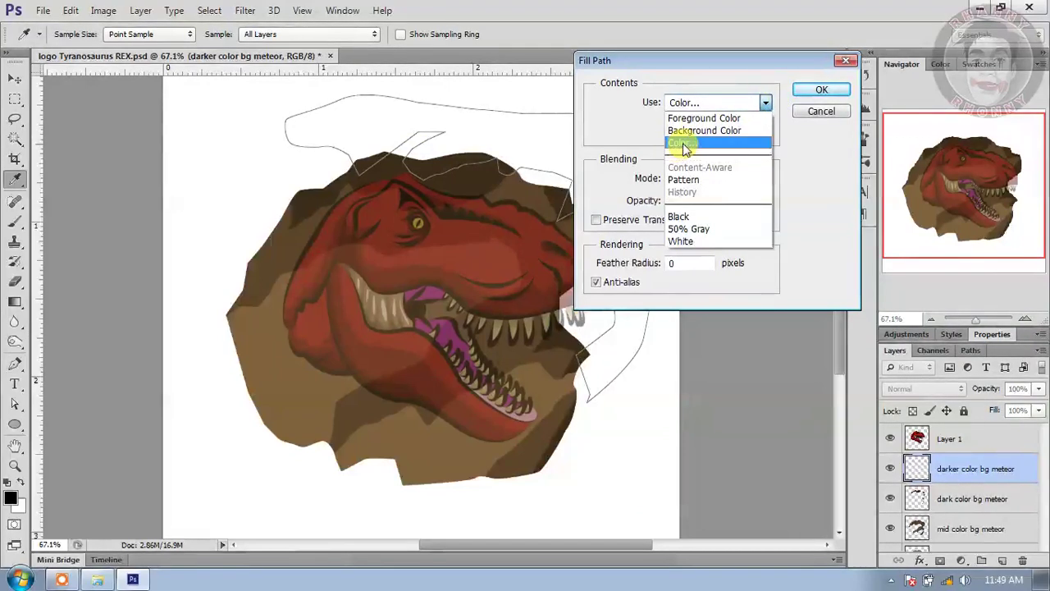
{"action": "left_click", "coordinate": [677, 143]}
{"action": "left_click", "coordinate": [702, 251]}
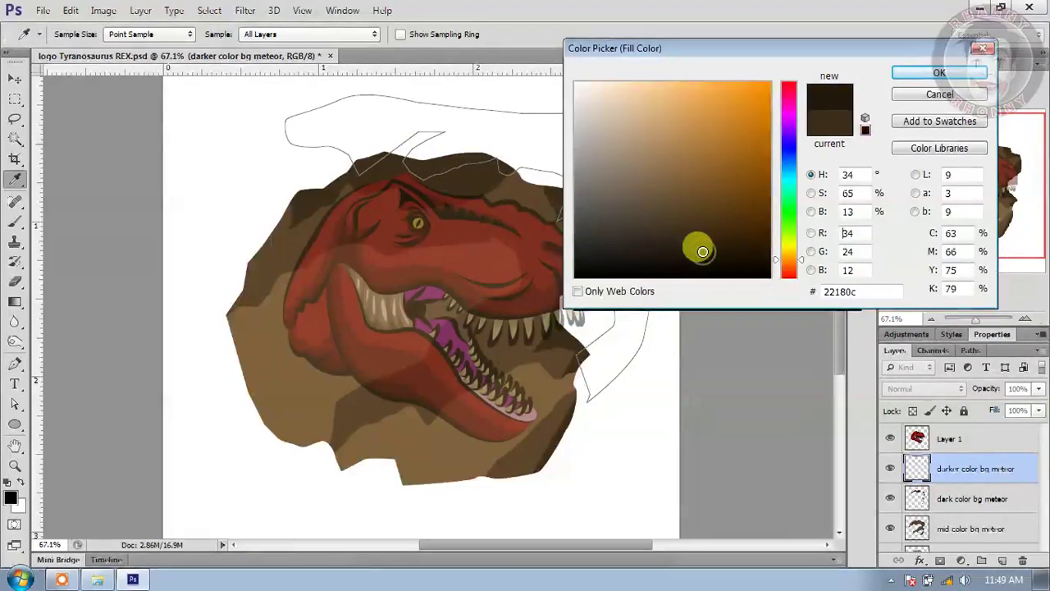
{"action": "left_click", "coordinate": [935, 72]}
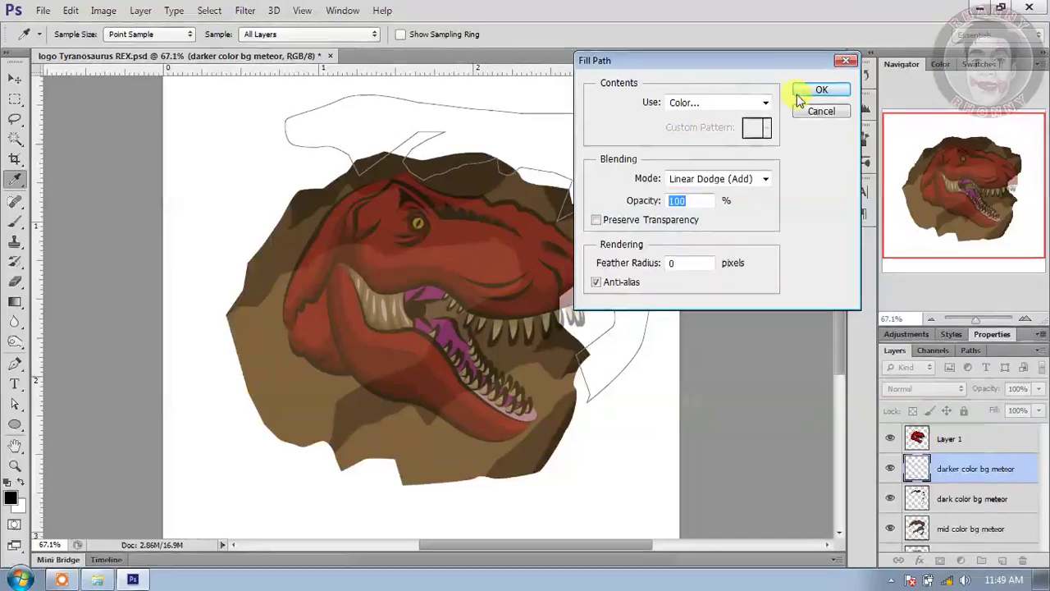
{"action": "left_click", "coordinate": [798, 92]}
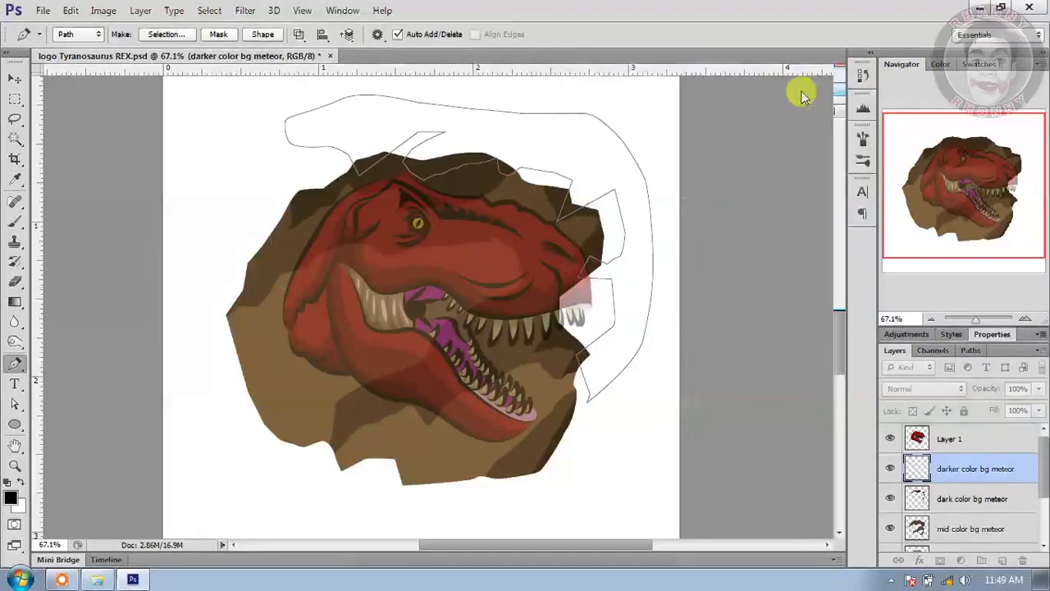
{"action": "right_click", "coordinate": [531, 152]}
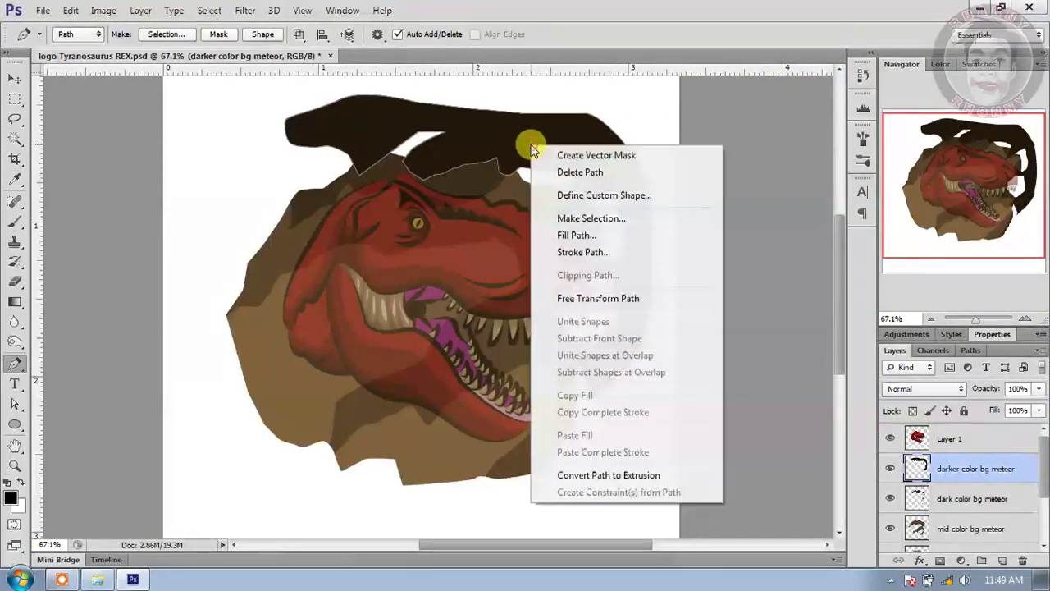
{"action": "left_click", "coordinate": [573, 167]}
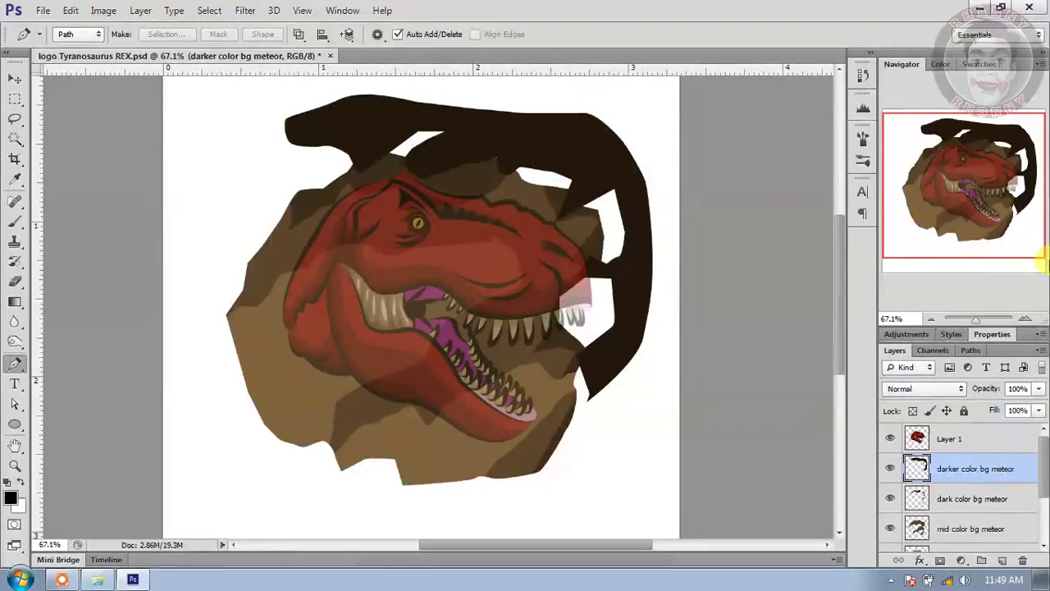
Step: Trim the darker color bg meteor shading by deleting everything outside the dark color bg meteor layer's shape, and deselect
{"action": "scroll", "coordinate": [1038, 463], "scroll_direction": "down", "scroll_amount": 1}
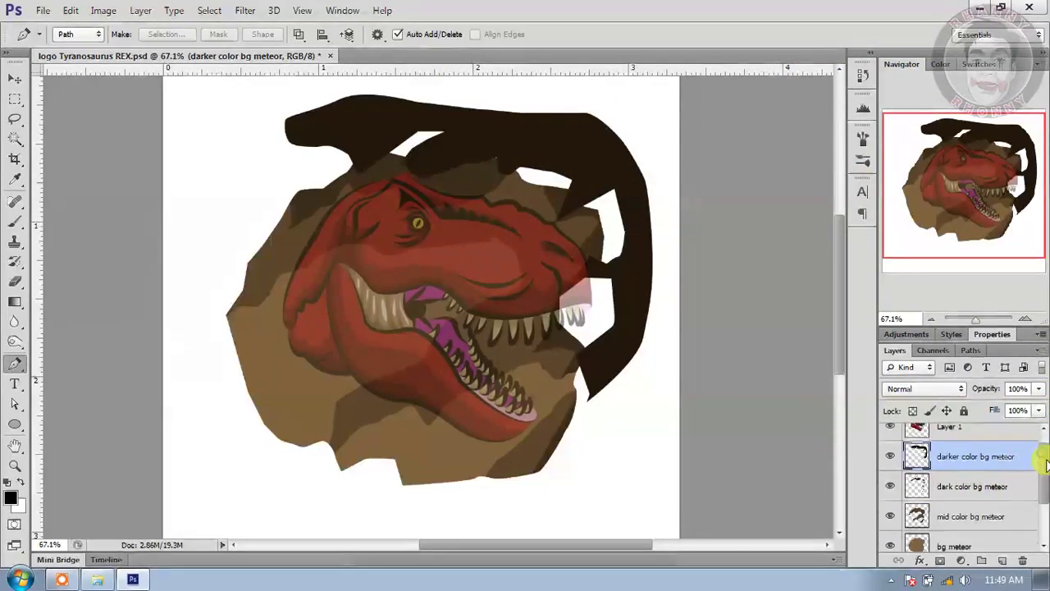
{"action": "left_click", "coordinate": [916, 488], "text": "ctrl"}
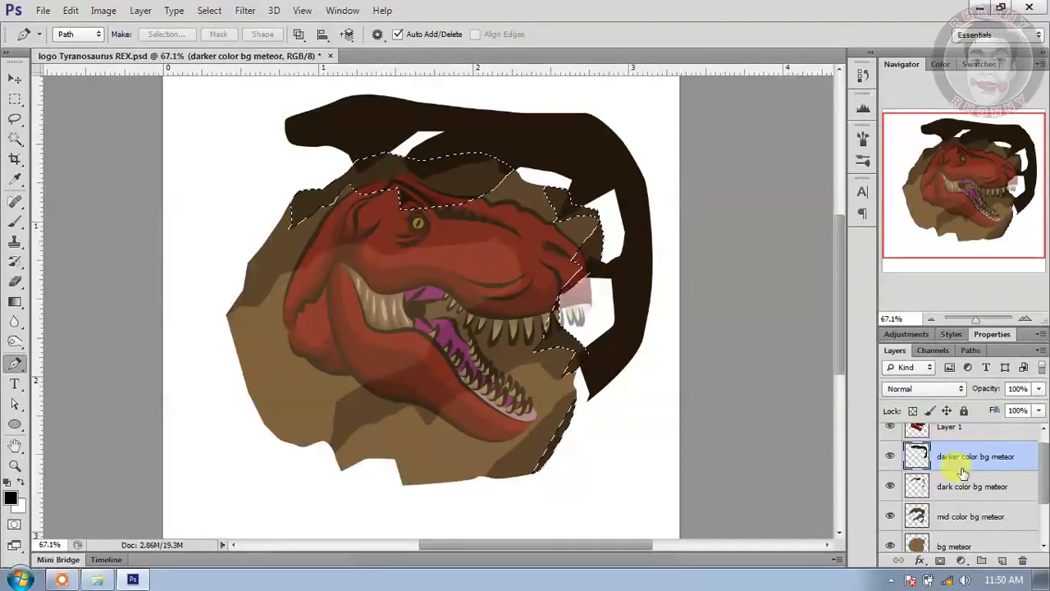
{"action": "left_click", "coordinate": [212, 11]}
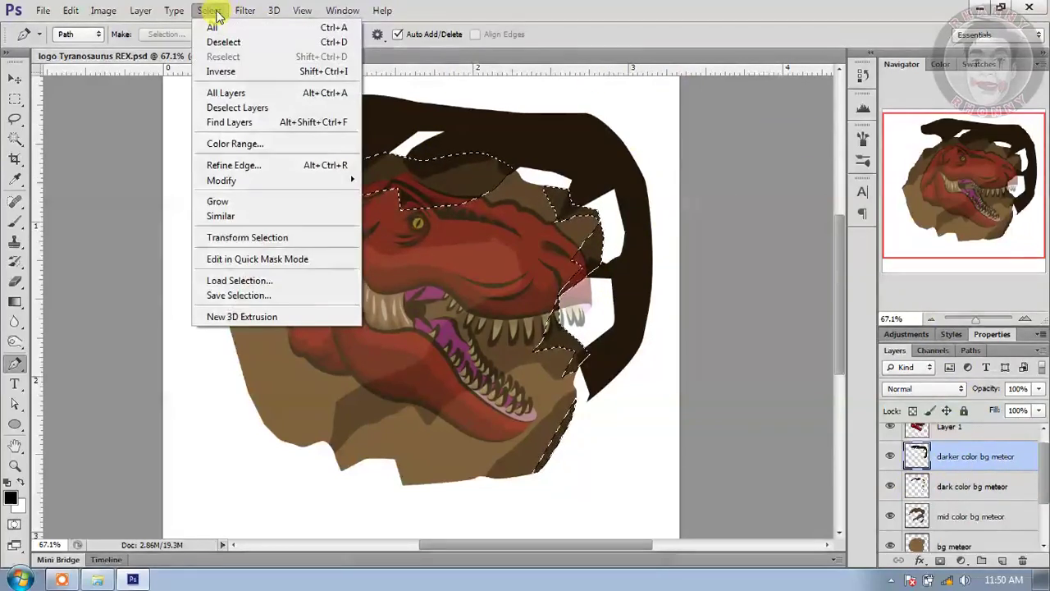
{"action": "left_click", "coordinate": [218, 65]}
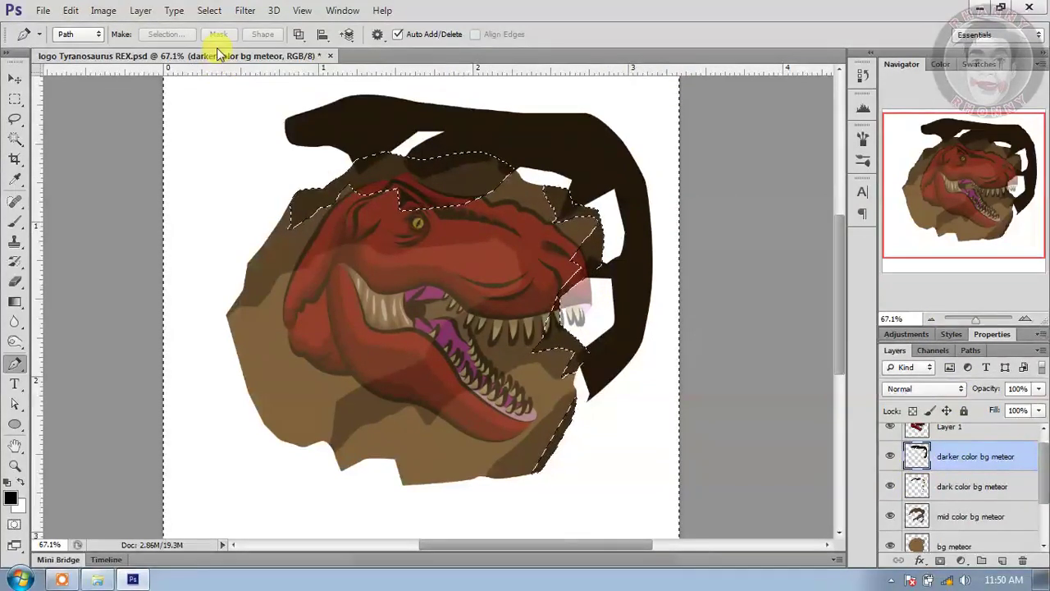
{"action": "key", "text": "Delete"}
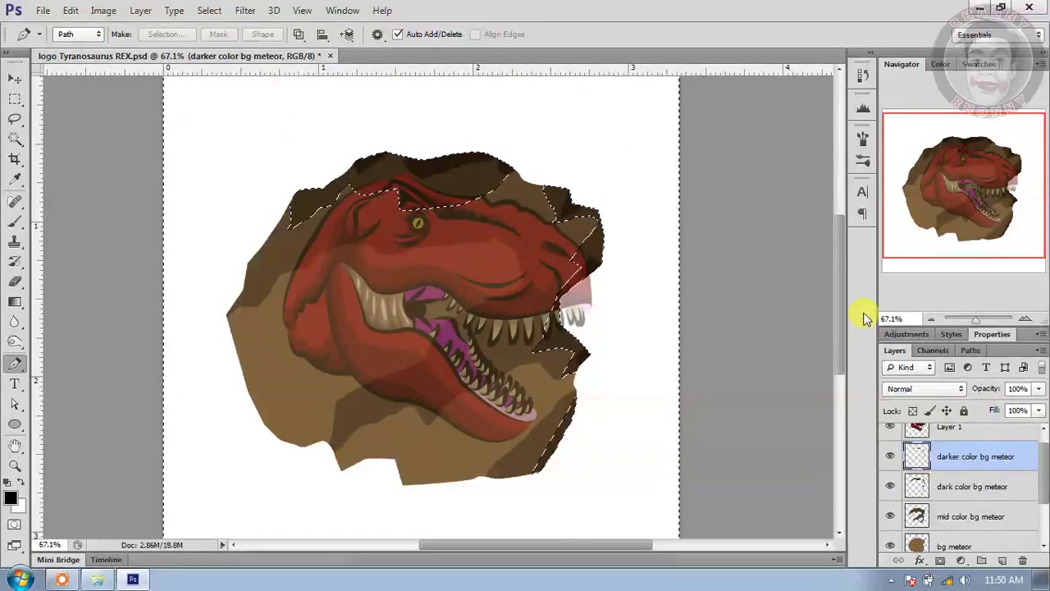
{"action": "key", "text": "ctrl+d"}
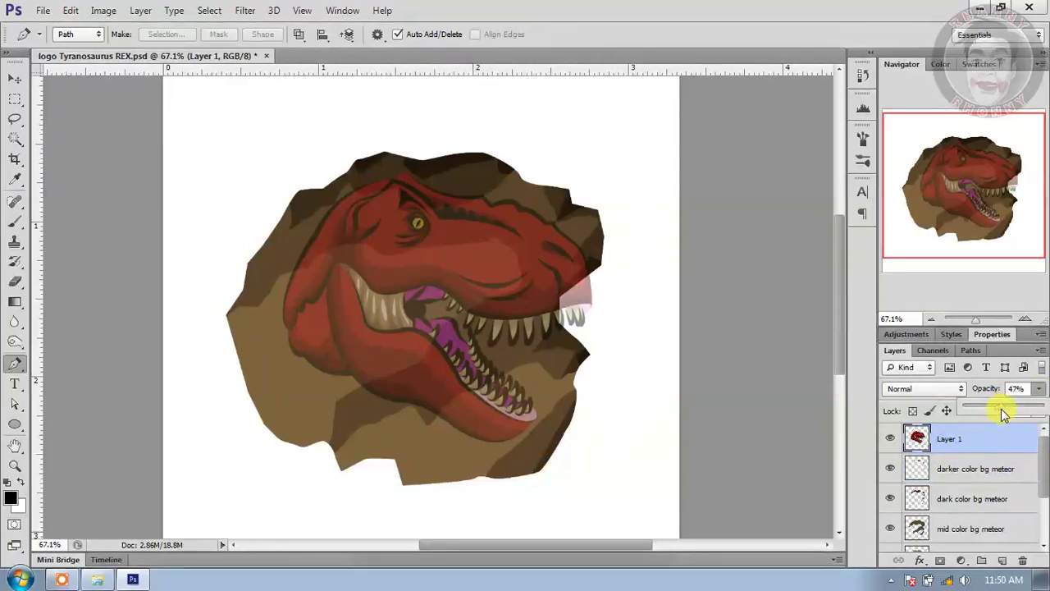
Step: Preview the head against the rock with Layer 1 at 100% opacity, and make the layer semi-transparent again
{"action": "left_click_drag", "start_coordinate": [1002, 414], "coordinate": [1042, 406]}
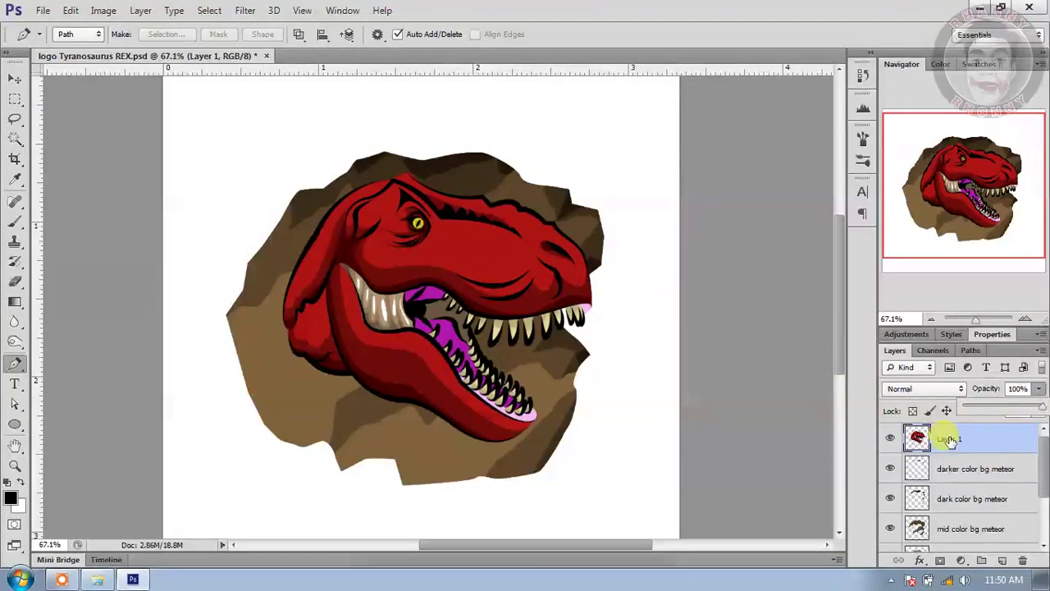
{"action": "mouse_move", "coordinate": [1022, 406]}
{"action": "left_mouse_down"}
{"action": "mouse_move", "coordinate": [1034, 415]}
{"action": "mouse_move", "coordinate": [1008, 412]}
{"action": "left_mouse_up"}
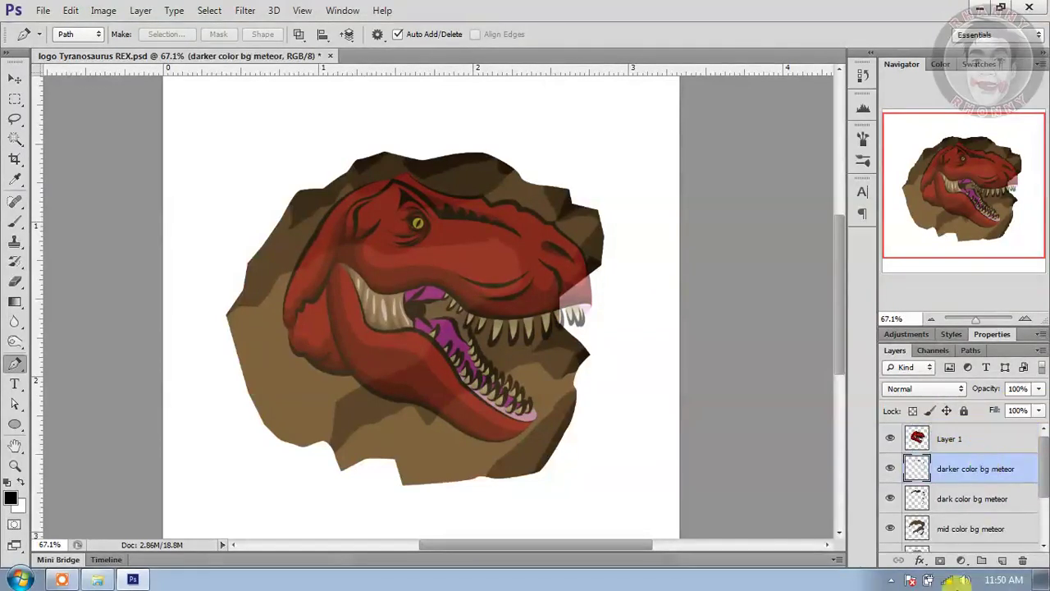
Step: Add a new layer above darker color bg meteor and name it "light color fire"
{"action": "left_click", "coordinate": [1003, 565]}
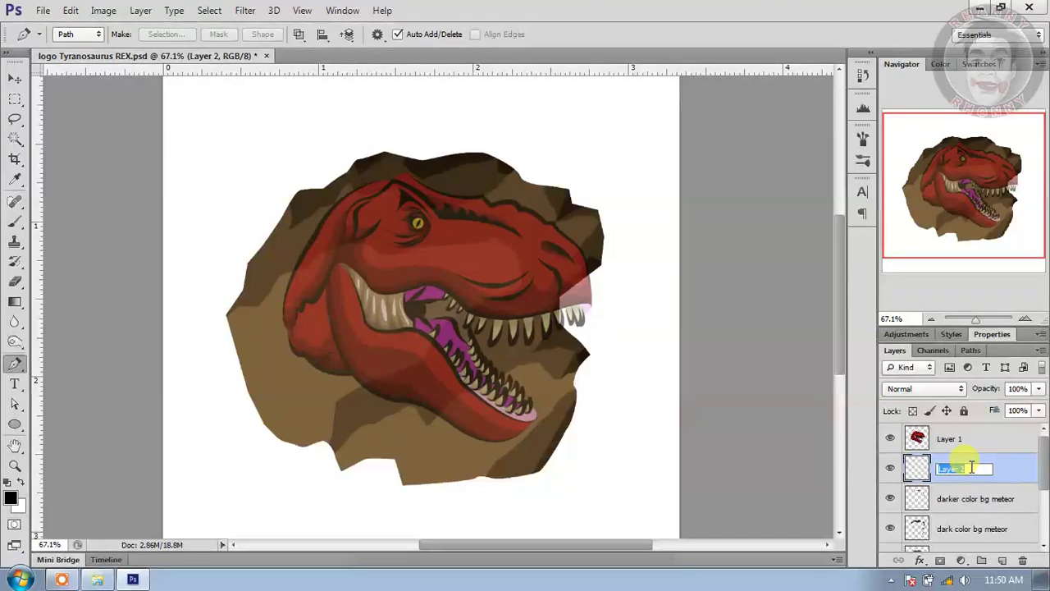
{"action": "type", "text": "ht color fire"}
{"action": "key", "text": "Return"}
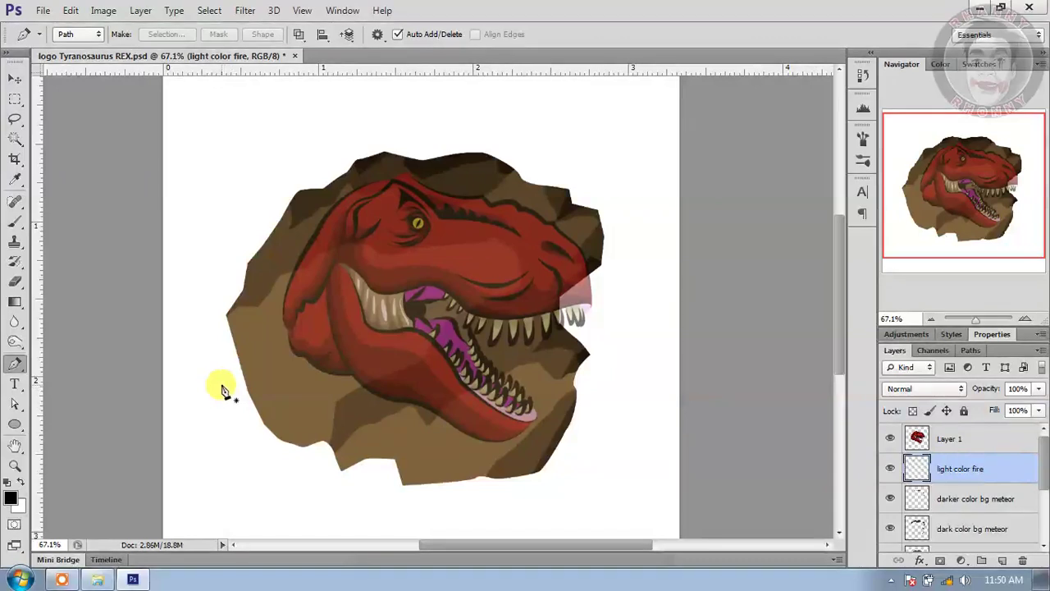
Step: With the Pen tool, start a flame path on the rock's left edge and curve a pointed tongue beside the back of the head
{"action": "left_click", "coordinate": [231, 331]}
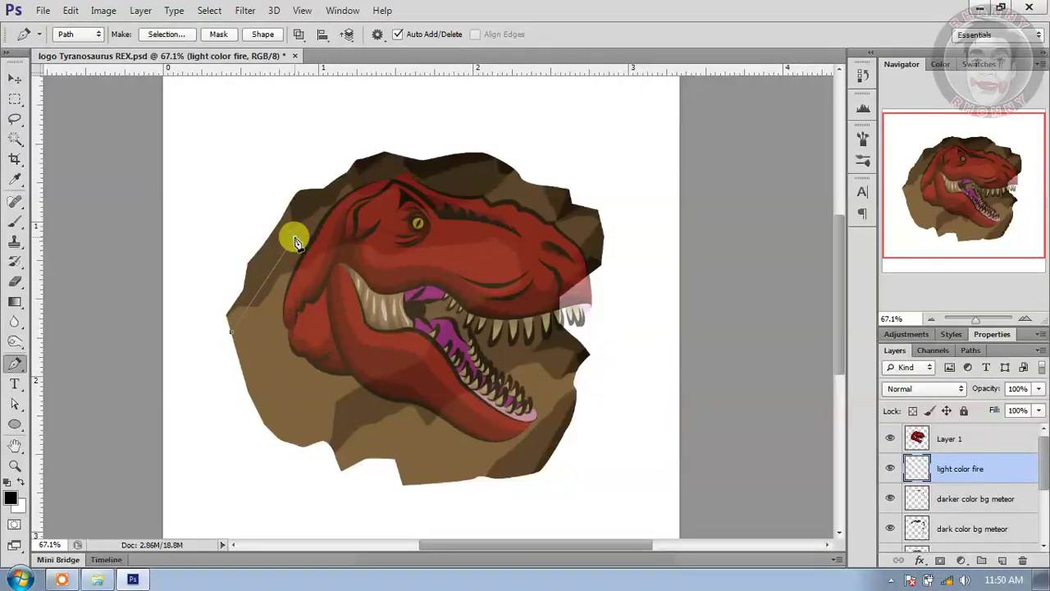
{"action": "left_click_drag", "start_coordinate": [295, 238], "coordinate": [338, 217]}
{"action": "left_click", "coordinate": [297, 240], "text": "alt"}
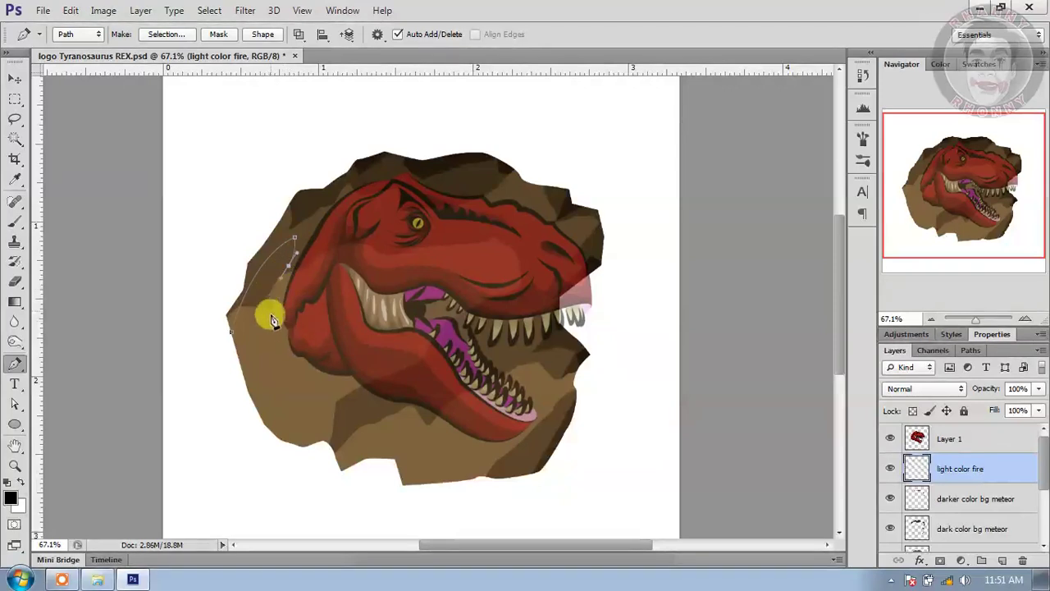
{"action": "left_click_drag", "start_coordinate": [275, 332], "coordinate": [283, 351]}
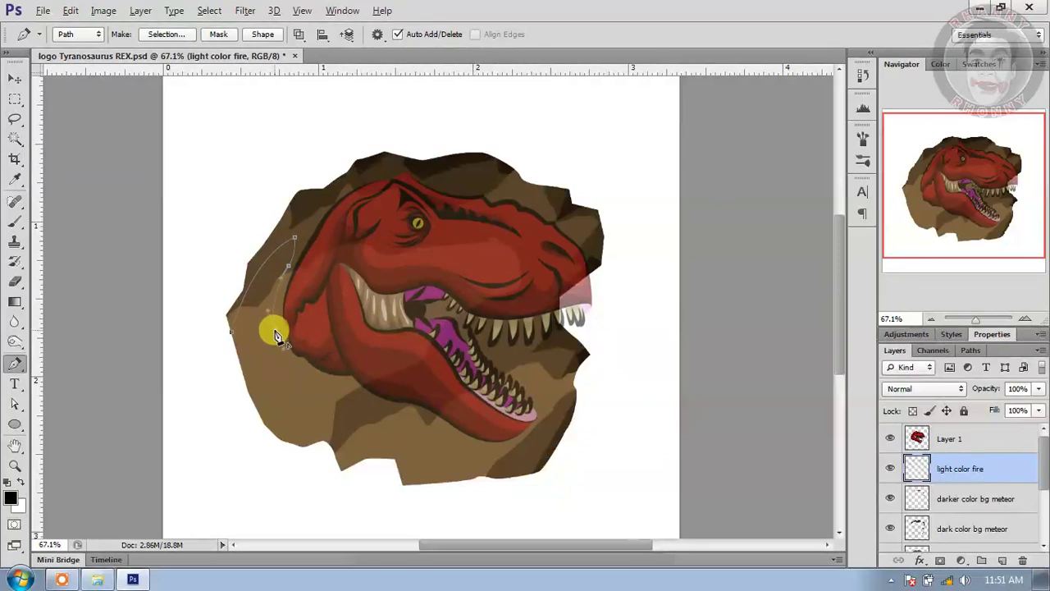
Step: Extend the flame path's inner edge across the cheek and brow, and curl it into a hooked tongue over the rock's top edge
{"action": "left_click_drag", "start_coordinate": [316, 262], "coordinate": [343, 253]}
{"action": "left_click_drag", "start_coordinate": [385, 214], "coordinate": [437, 181]}
{"action": "left_click_drag", "start_coordinate": [486, 205], "coordinate": [509, 173]}
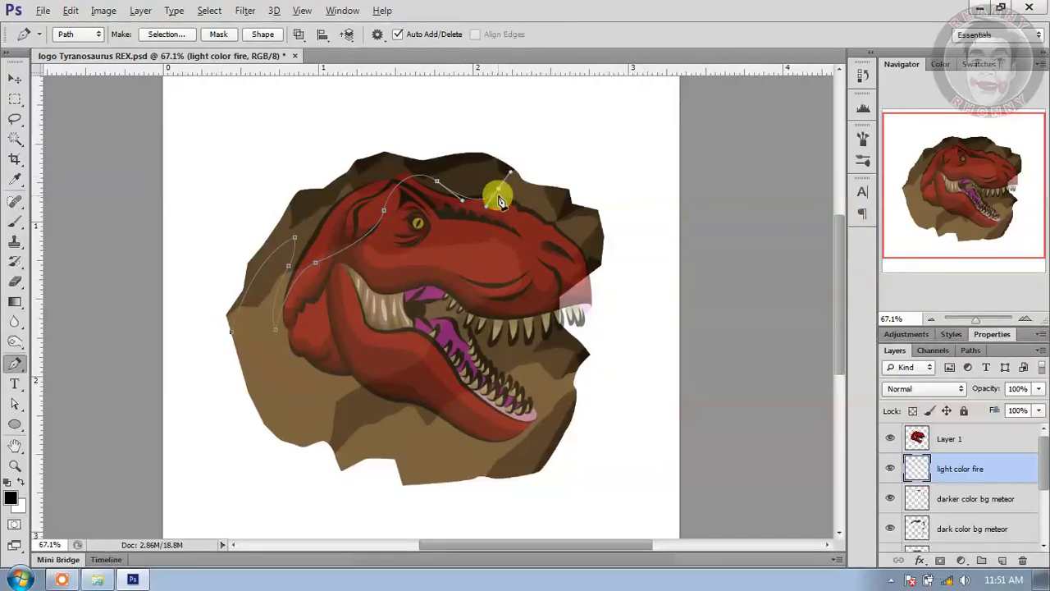
{"action": "left_click_drag", "start_coordinate": [497, 187], "coordinate": [484, 137]}
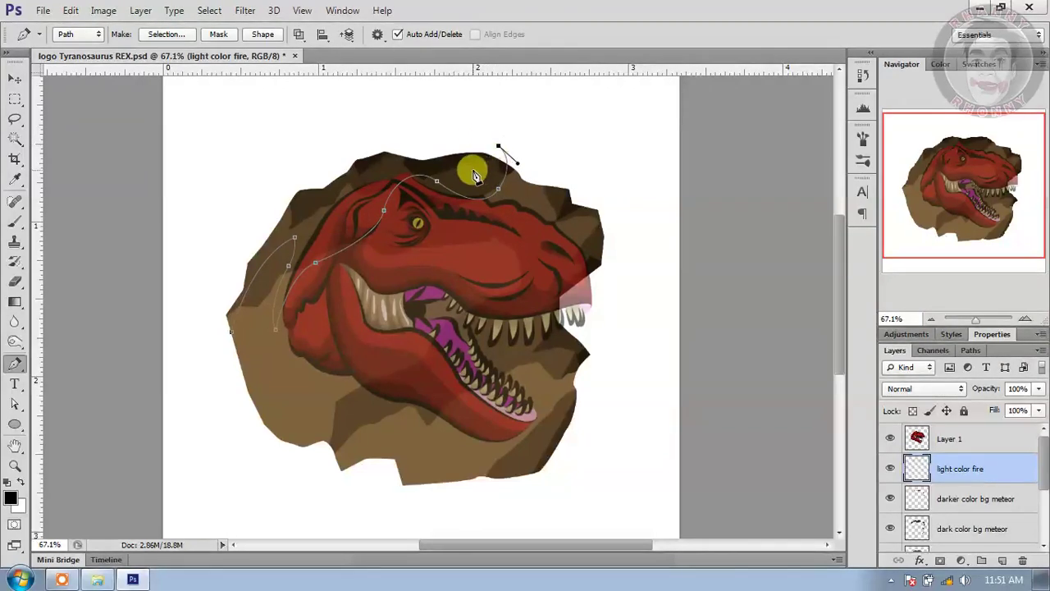
{"action": "left_click_drag", "start_coordinate": [496, 176], "coordinate": [440, 178]}
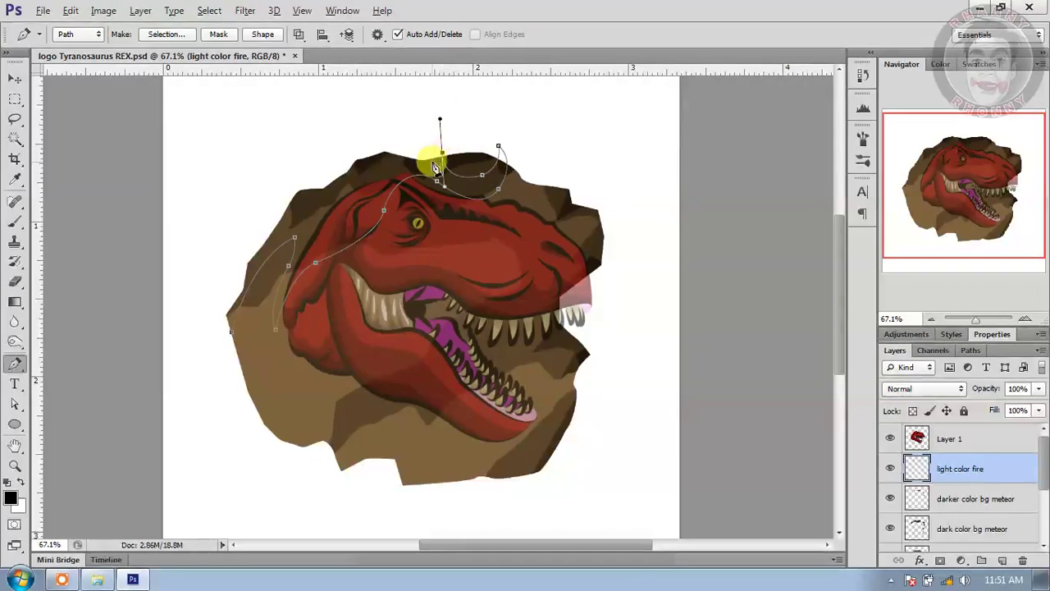
{"action": "left_click", "coordinate": [441, 151], "text": "alt"}
Step: Continue the flame path with a long wavy tongue sweeping above the head and returning to the rock's top edge
{"action": "left_click_drag", "start_coordinate": [482, 126], "coordinate": [544, 94]}
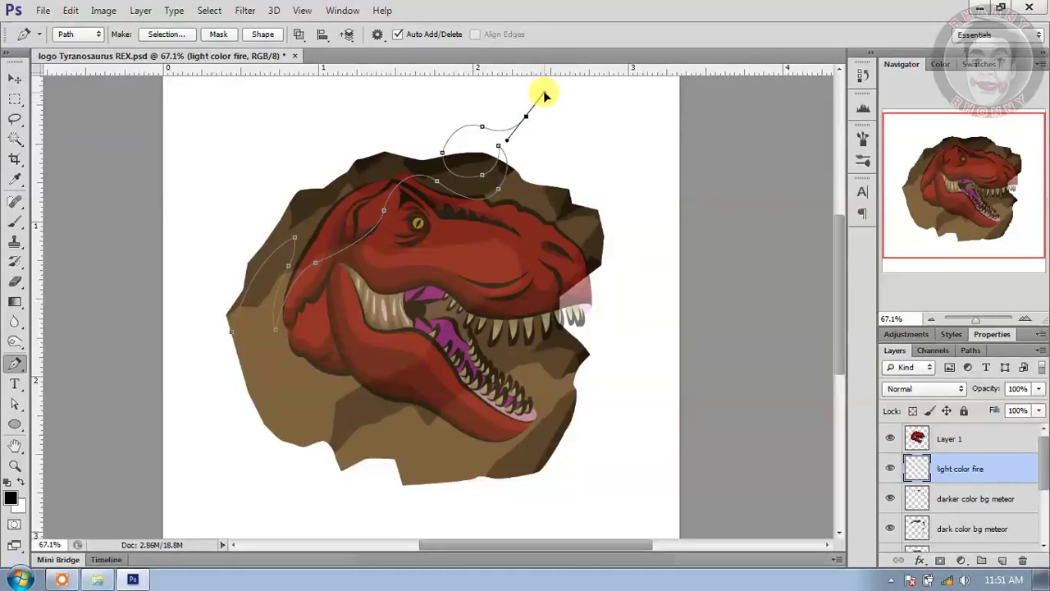
{"action": "left_click_drag", "start_coordinate": [548, 110], "coordinate": [562, 123]}
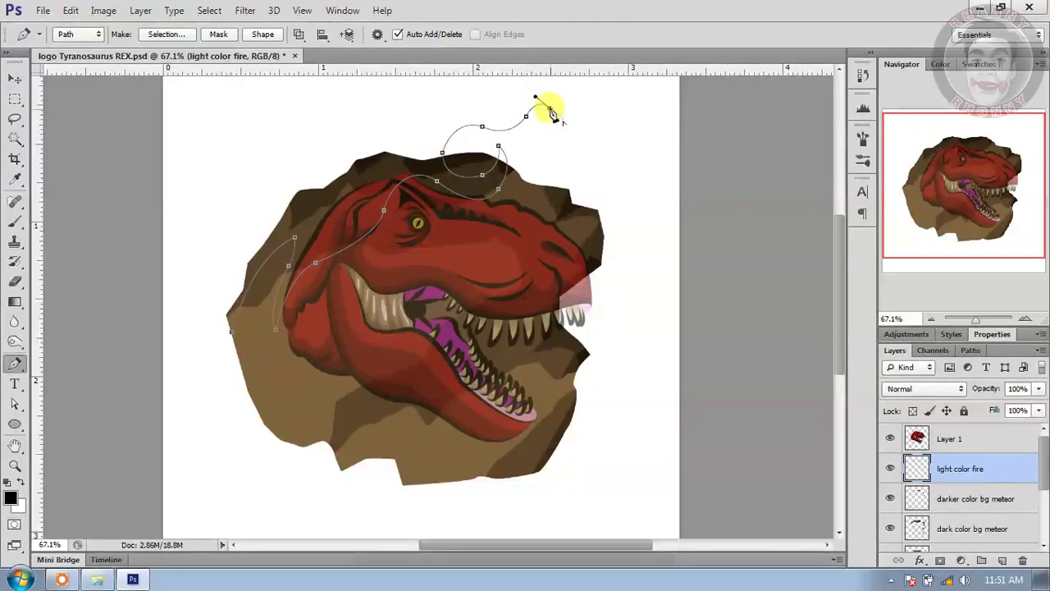
{"action": "mouse_move", "coordinate": [508, 115]}
{"action": "left_mouse_down"}
{"action": "mouse_move", "coordinate": [492, 129]}
{"action": "mouse_move", "coordinate": [501, 113]}
{"action": "mouse_move", "coordinate": [519, 117]}
{"action": "left_mouse_up"}
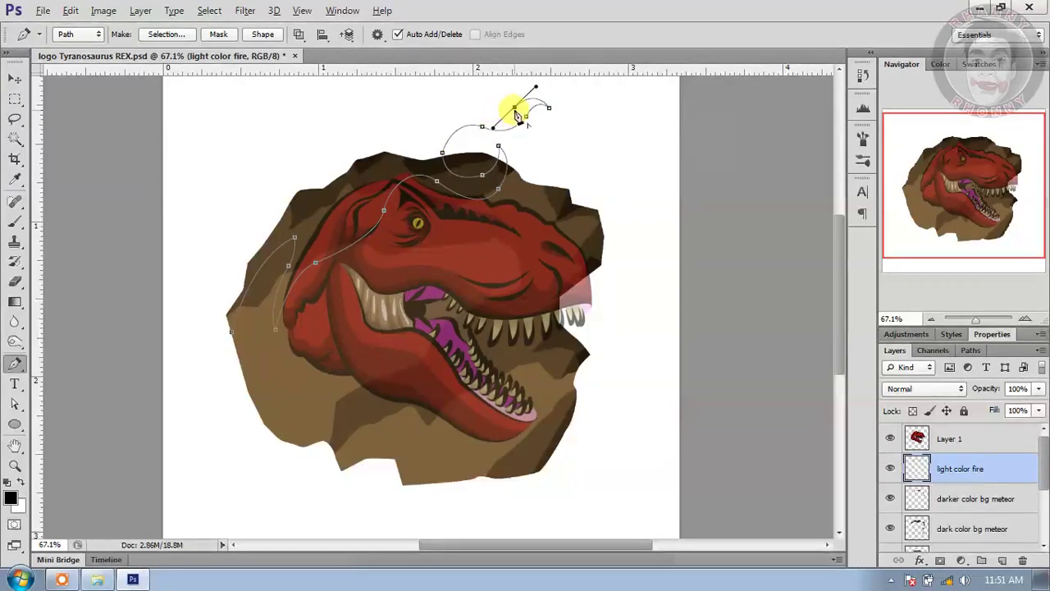
{"action": "left_click", "coordinate": [514, 108], "text": "alt"}
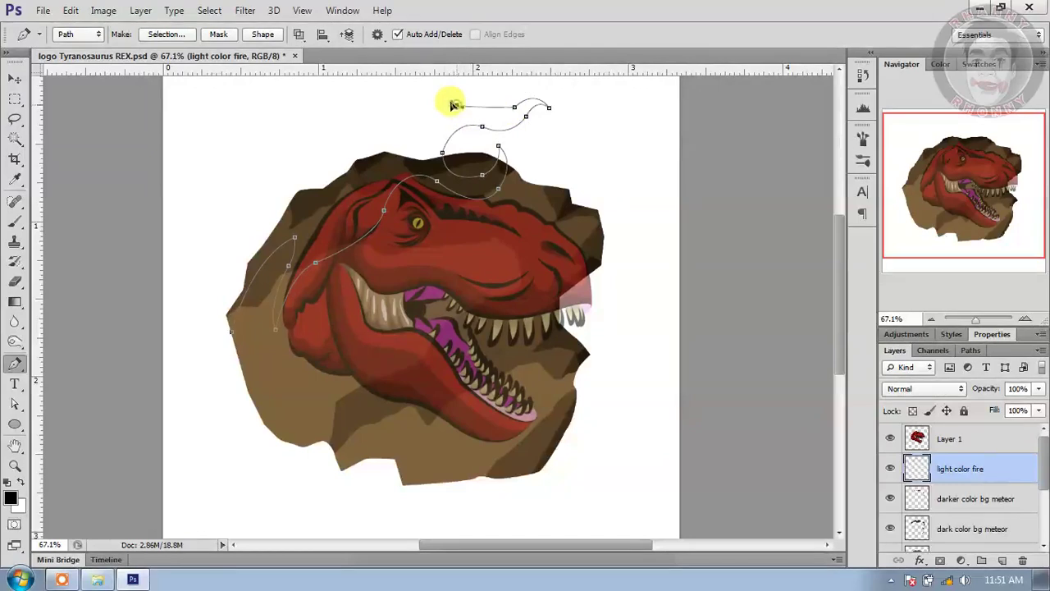
{"action": "left_click_drag", "start_coordinate": [420, 95], "coordinate": [408, 88]}
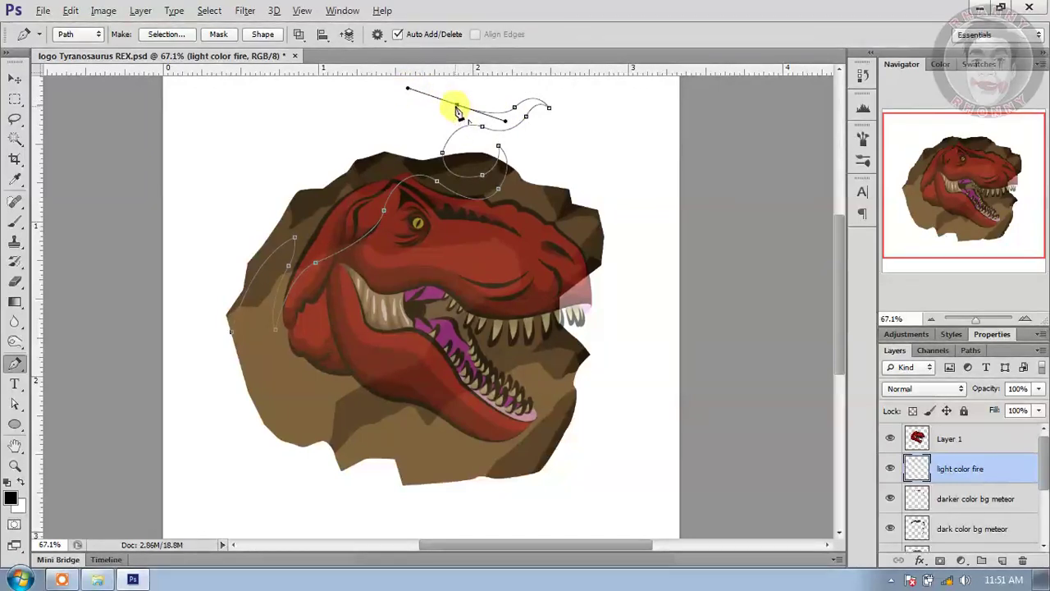
{"action": "left_click_drag", "start_coordinate": [389, 151], "coordinate": [384, 210]}
{"action": "left_click", "coordinate": [387, 153], "text": "alt"}
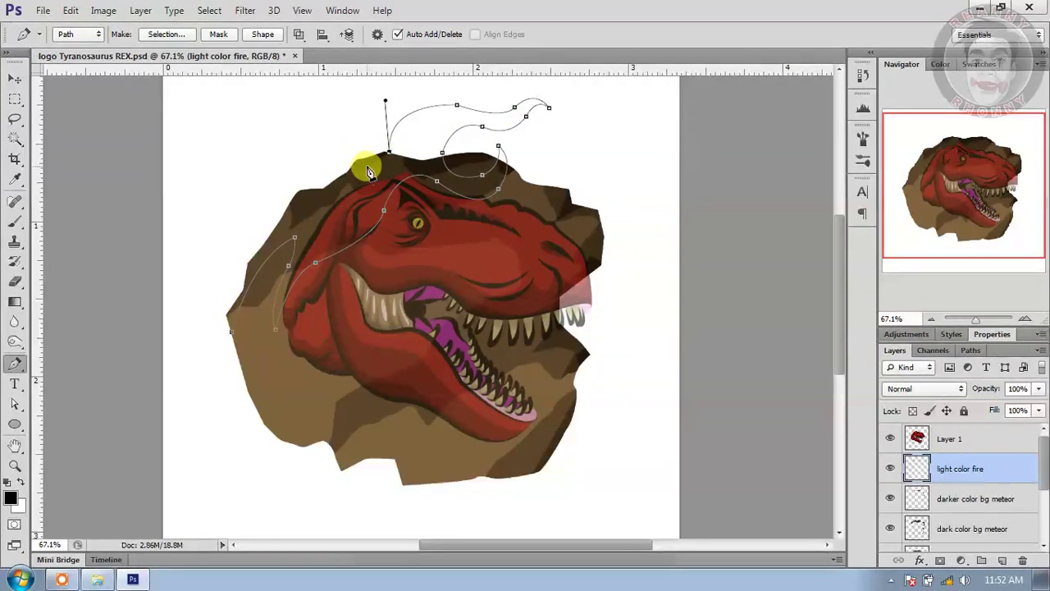
Step: Add a smaller S-shaped flame tongue above the rock behind the head, bringing its outer edge back down to the rock
{"action": "left_click_drag", "start_coordinate": [346, 166], "coordinate": [398, 129]}
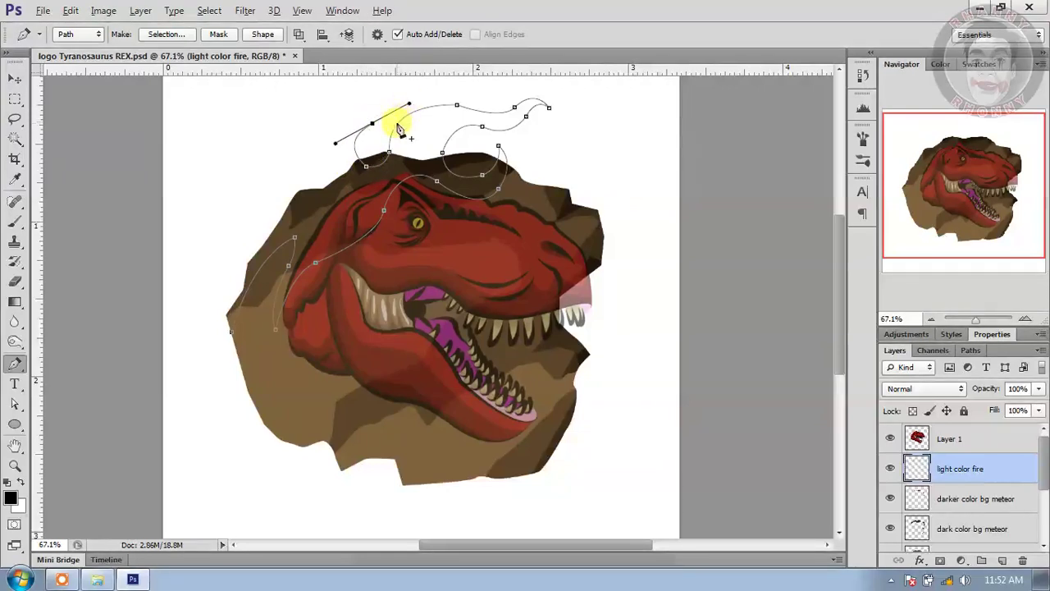
{"action": "left_click", "coordinate": [371, 123], "text": "alt"}
{"action": "left_click_drag", "start_coordinate": [390, 91], "coordinate": [388, 98]}
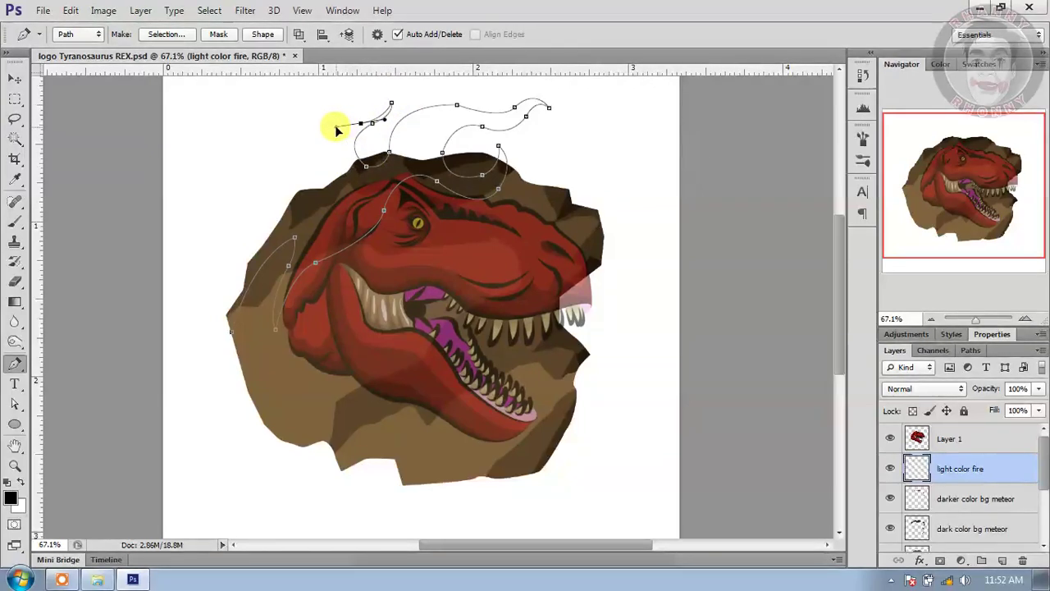
{"action": "left_click_drag", "start_coordinate": [345, 177], "coordinate": [369, 220]}
{"action": "left_click", "coordinate": [344, 177], "text": "alt"}
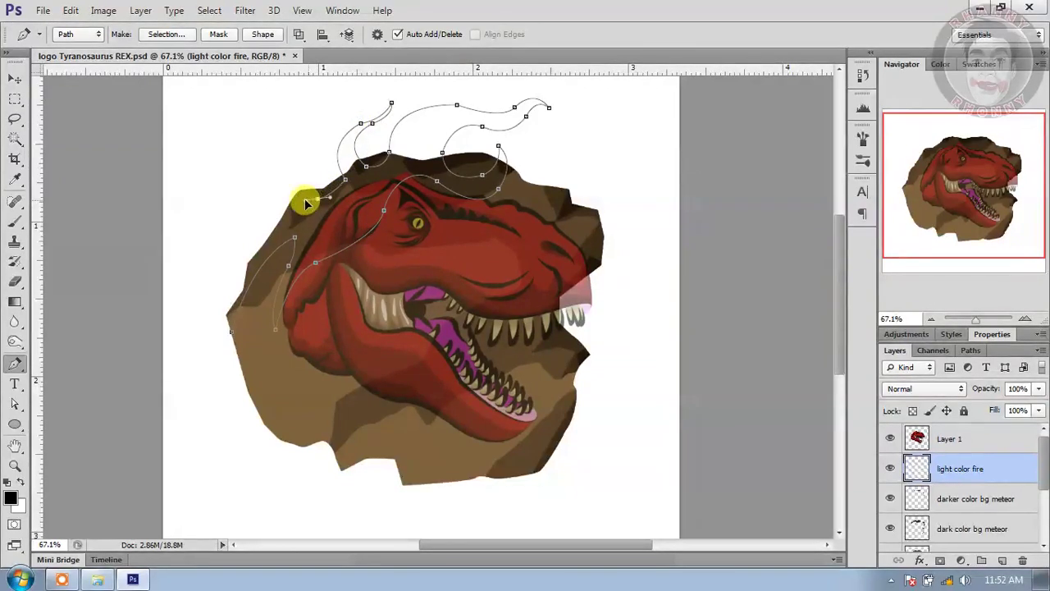
Step: Draw a curved flame tongue off the rock's upper-left edge and close the path down the left side at its starting point
{"action": "left_click_drag", "start_coordinate": [281, 184], "coordinate": [318, 197]}
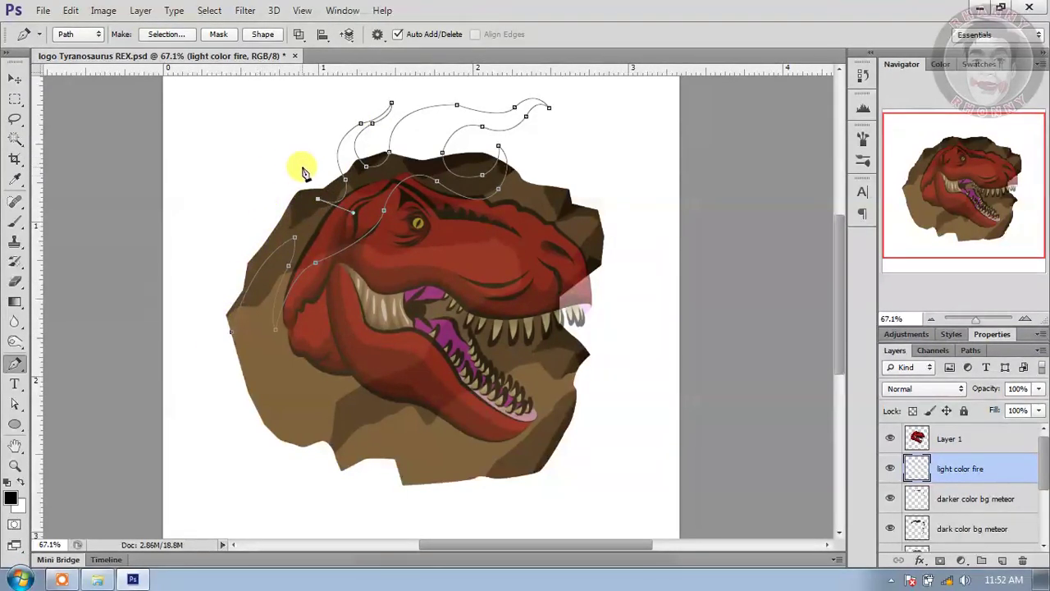
{"action": "left_click_drag", "start_coordinate": [275, 213], "coordinate": [270, 259]}
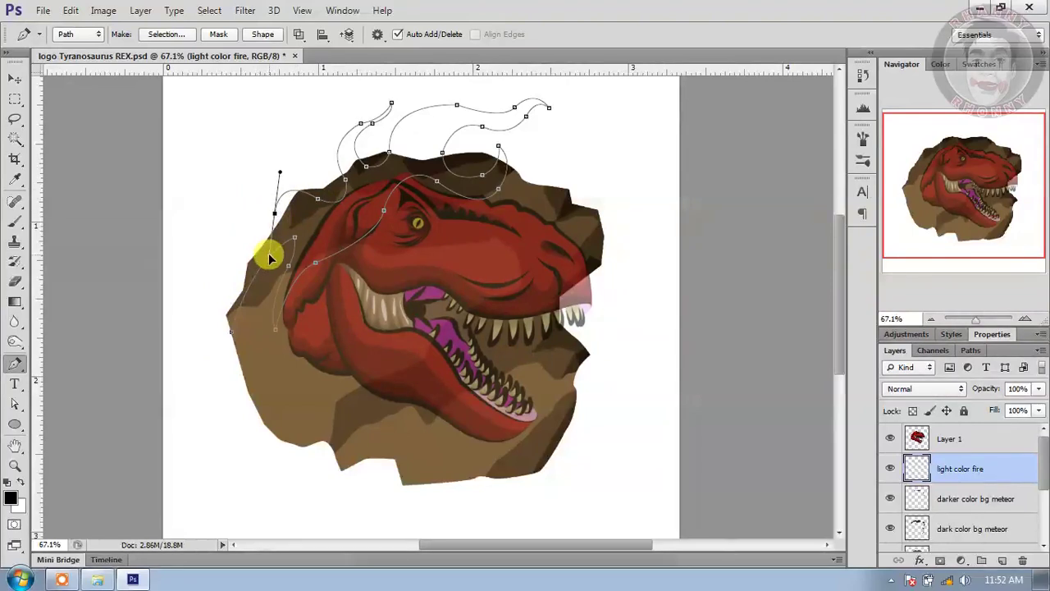
{"action": "left_click", "coordinate": [275, 214], "text": "alt"}
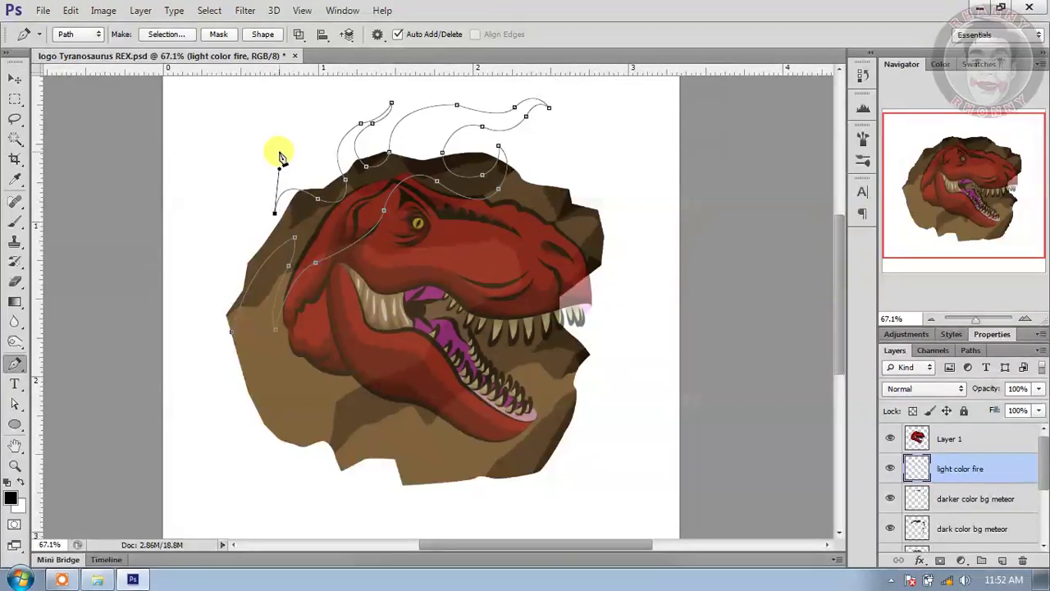
{"action": "left_click_drag", "start_coordinate": [302, 152], "coordinate": [362, 136]}
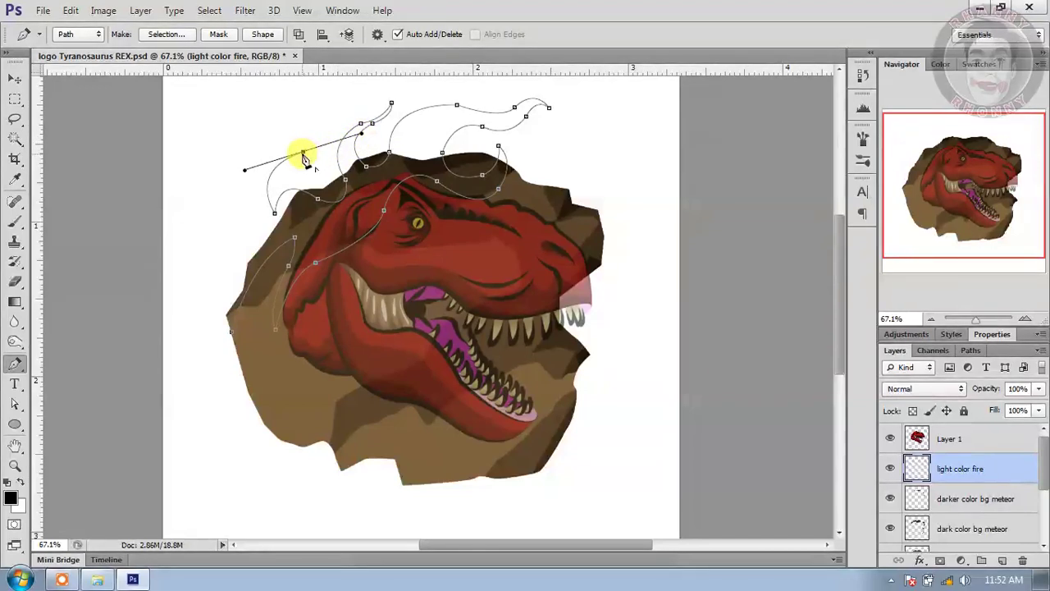
{"action": "left_click", "coordinate": [264, 208]}
{"action": "left_click_drag", "start_coordinate": [264, 210], "coordinate": [213, 272]}
{"action": "left_click", "coordinate": [240, 257]}
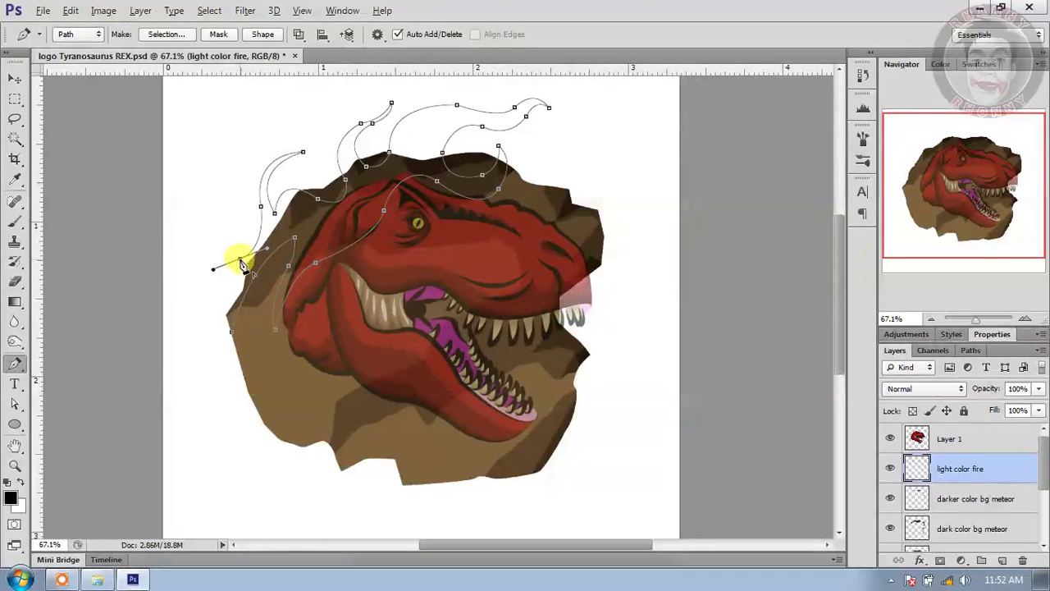
{"action": "left_click", "coordinate": [240, 259], "text": "alt"}
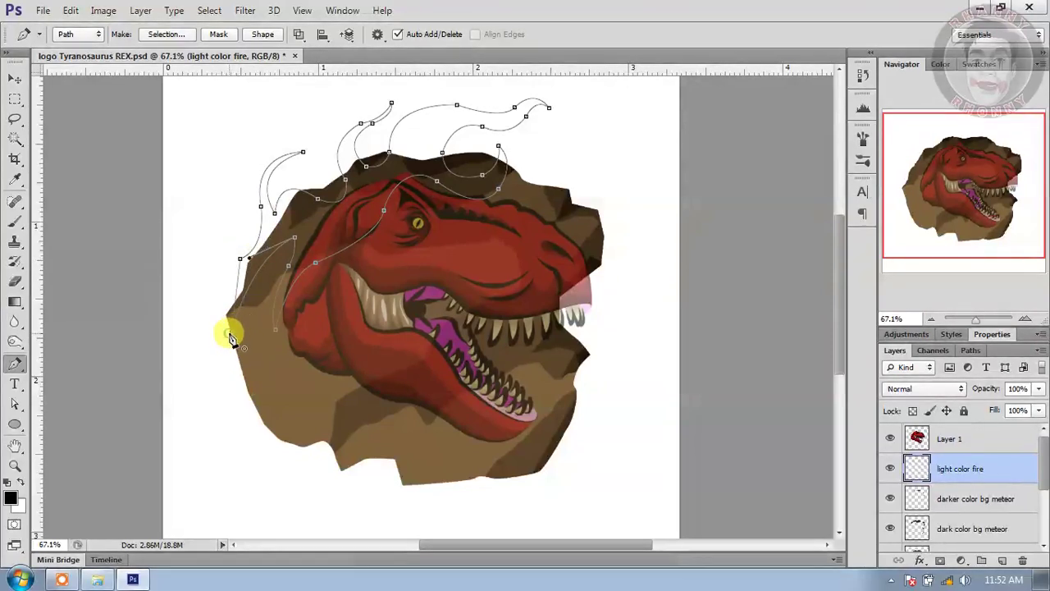
{"action": "key", "text": "Return"}
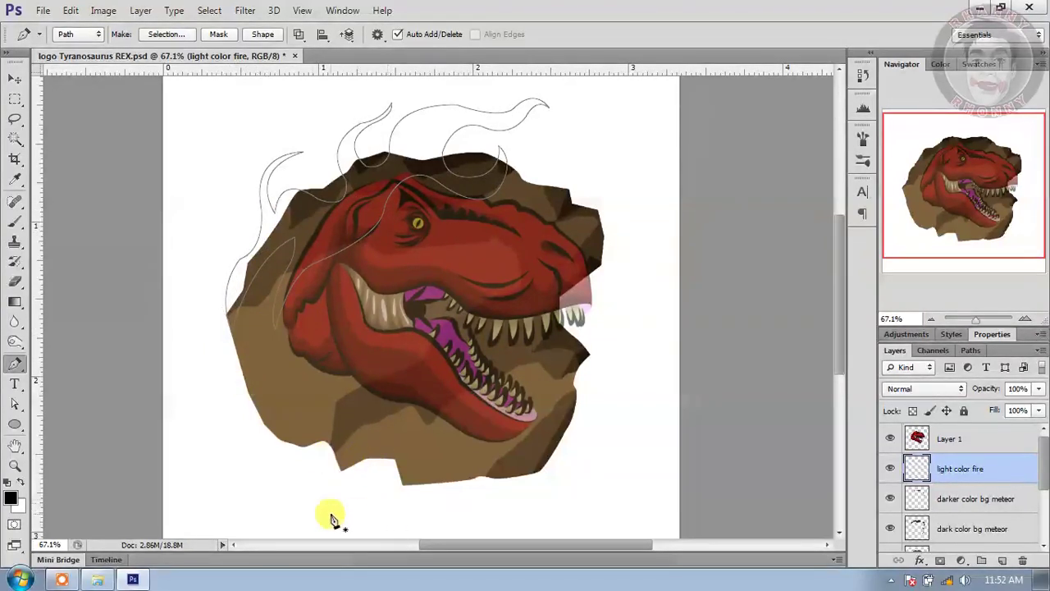
Step: Draw a second closed flame path rising from the rock's lower-left edge across the cheek to a tip below the eye
{"action": "left_click", "coordinate": [263, 427]}
{"action": "left_click_drag", "start_coordinate": [320, 351], "coordinate": [333, 283]}
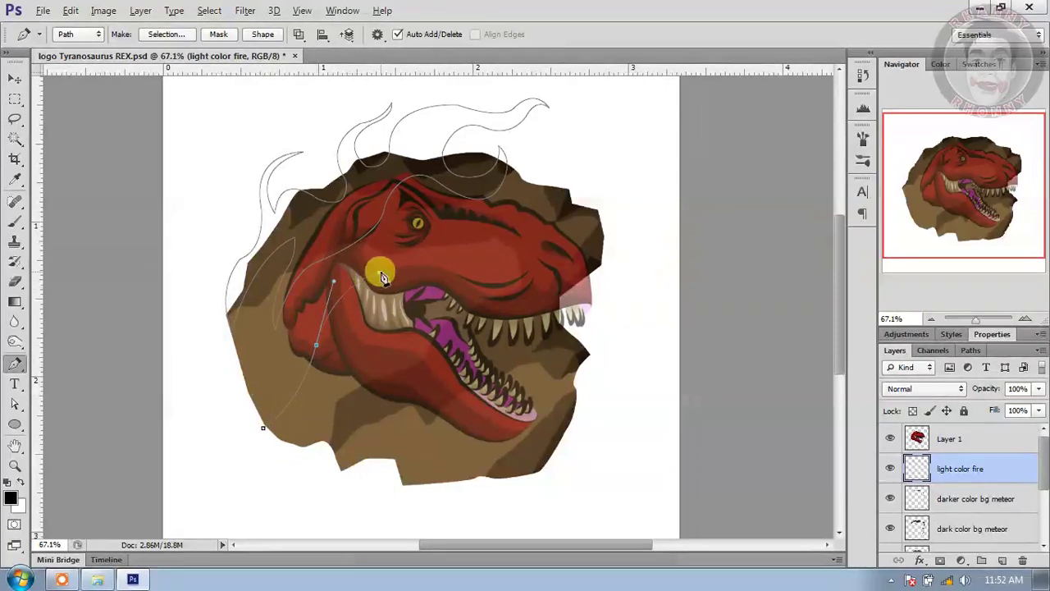
{"action": "left_click_drag", "start_coordinate": [397, 282], "coordinate": [399, 280]}
{"action": "left_click_drag", "start_coordinate": [414, 235], "coordinate": [302, 344]}
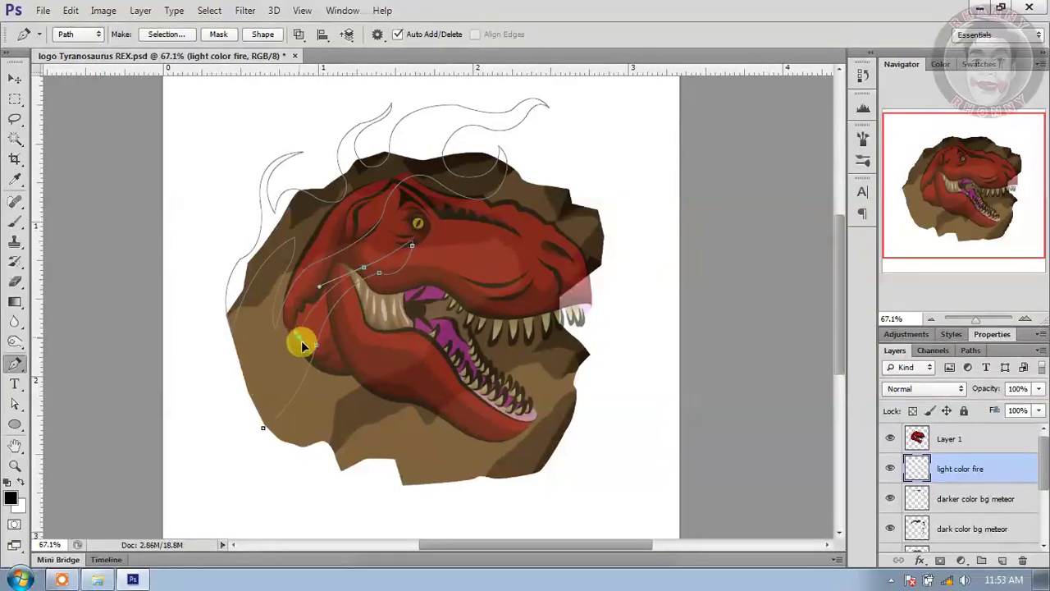
{"action": "left_click", "coordinate": [303, 351]}
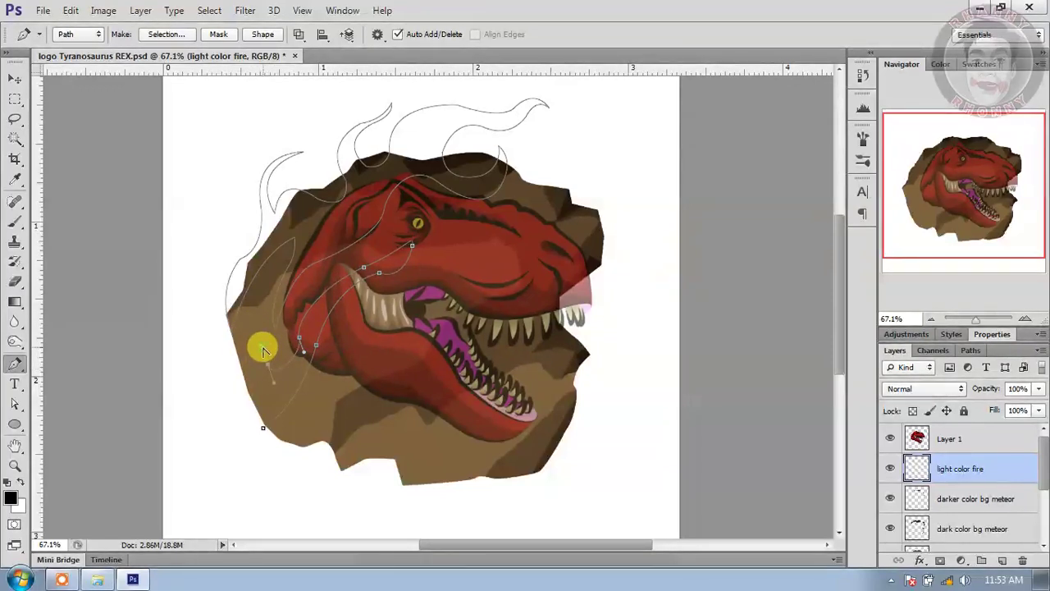
{"action": "left_click", "coordinate": [264, 426]}
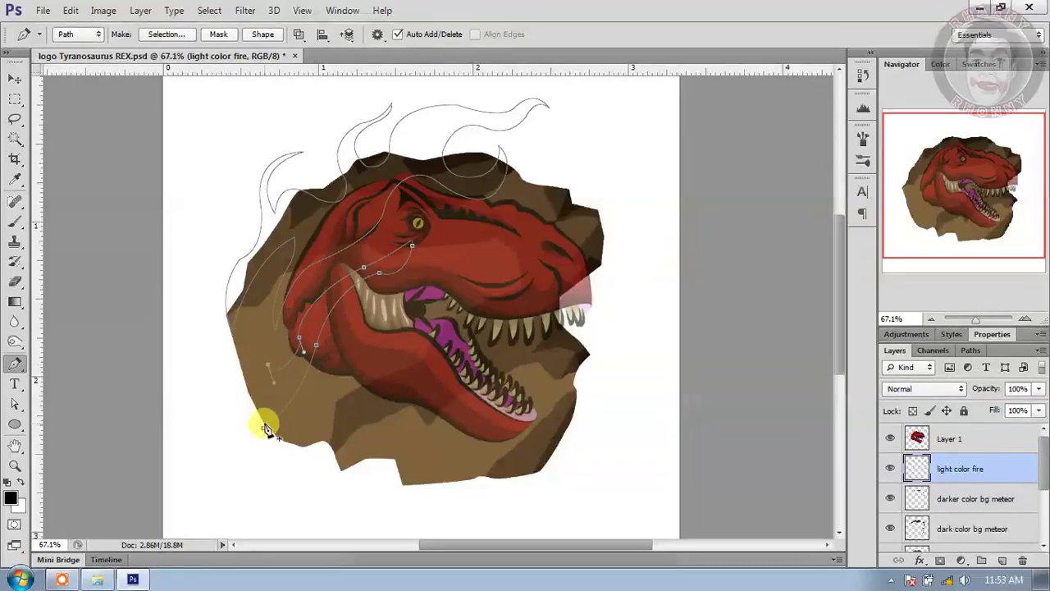
{"action": "left_click_drag", "start_coordinate": [264, 428], "coordinate": [279, 464]}
Step: Start a third flame path at the rock's bottom edge and curve it past the open jaw to a pointed tip beside the snout
{"action": "left_click_drag", "start_coordinate": [402, 486], "coordinate": [534, 380]}
{"action": "left_click_drag", "start_coordinate": [561, 346], "coordinate": [562, 331]}
{"action": "left_click_drag", "start_coordinate": [603, 284], "coordinate": [621, 251]}
{"action": "left_click_drag", "start_coordinate": [608, 306], "coordinate": [584, 355]}
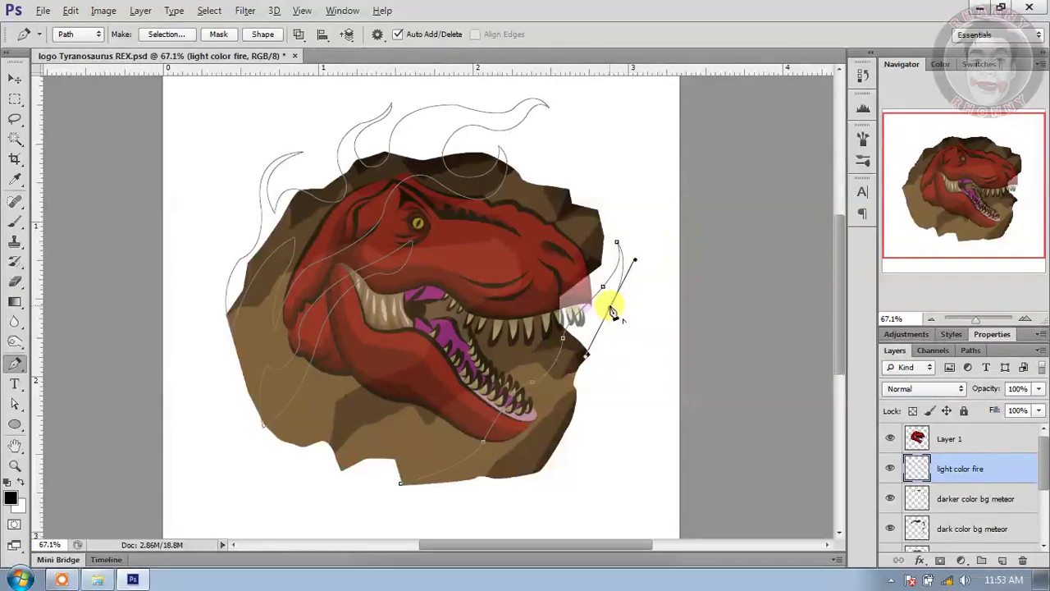
Step: Continue the third flame path down the rock's right side with a rounded notch and a tongue pointing outward near the lower jaw
{"action": "left_click_drag", "start_coordinate": [623, 343], "coordinate": [641, 334]}
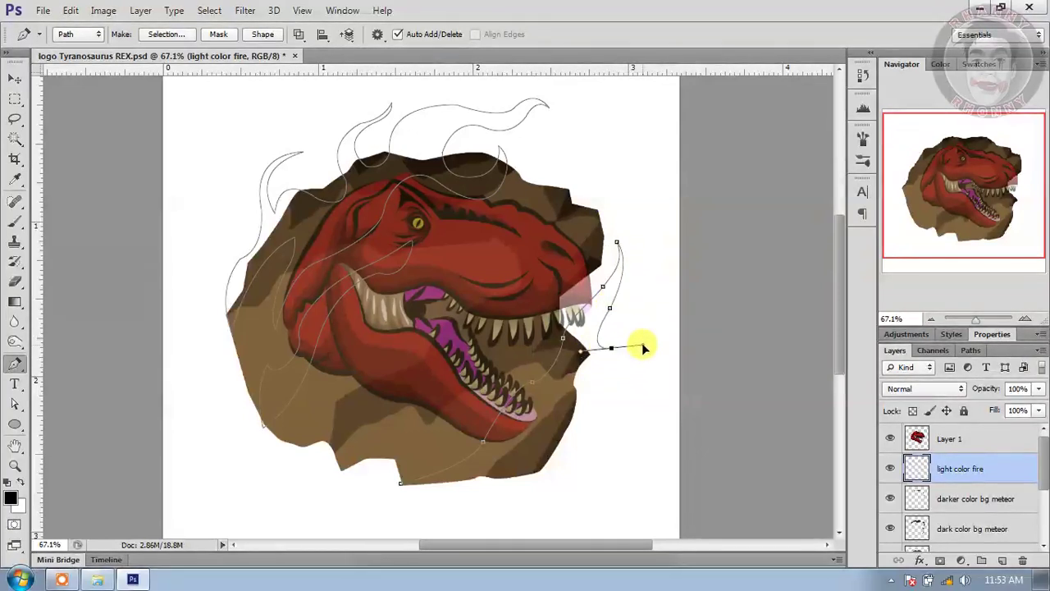
{"action": "left_click_drag", "start_coordinate": [613, 351], "coordinate": [617, 329]}
{"action": "left_click_drag", "start_coordinate": [612, 396], "coordinate": [639, 395]}
{"action": "left_click", "coordinate": [614, 400], "text": "alt"}
{"action": "left_click", "coordinate": [620, 420], "text": "alt"}
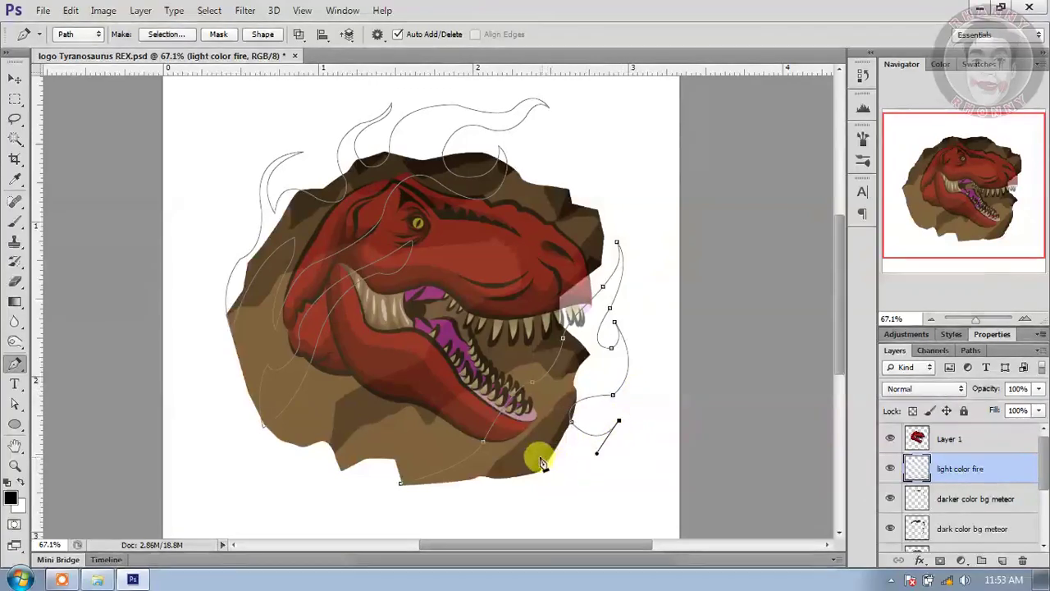
Step: Curve the third flame path back under the lower jaw and close it at its starting point on the rock's bottom edge
{"action": "left_click_drag", "start_coordinate": [534, 444], "coordinate": [474, 401]}
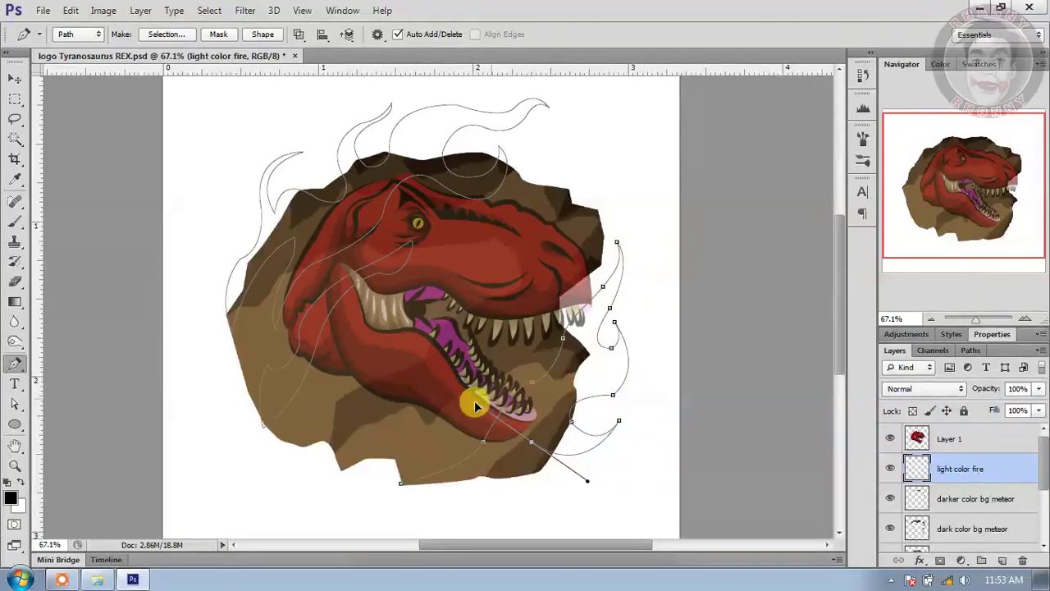
{"action": "left_click", "coordinate": [533, 445], "text": "alt"}
{"action": "left_click", "coordinate": [502, 484]}
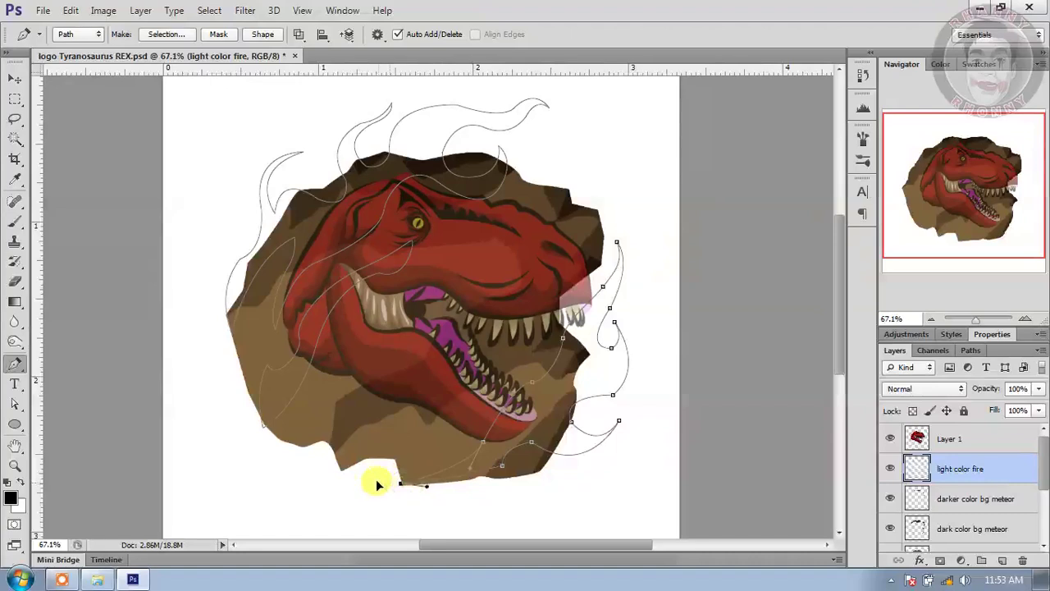
{"action": "left_click_drag", "start_coordinate": [360, 474], "coordinate": [309, 491]}
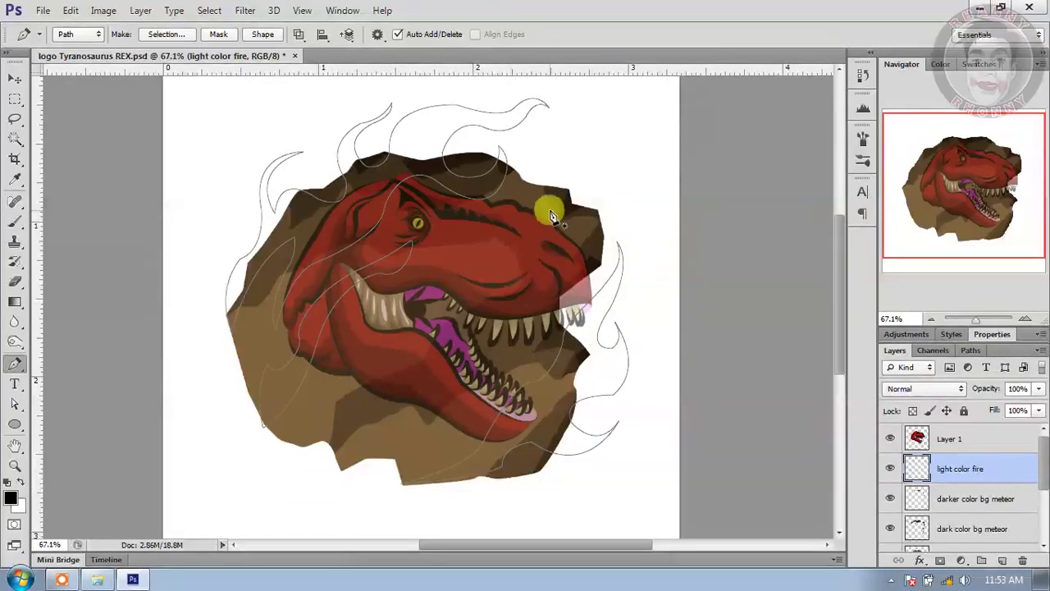
Step: Start a fourth flame path on the snout, curling to a small tip and notch before rising to a tall pointed tip above the nose
{"action": "left_click", "coordinate": [514, 257]}
{"action": "left_click_drag", "start_coordinate": [535, 189], "coordinate": [577, 170]}
{"action": "left_click", "coordinate": [535, 189], "text": "alt"}
{"action": "left_click", "coordinate": [557, 218]}
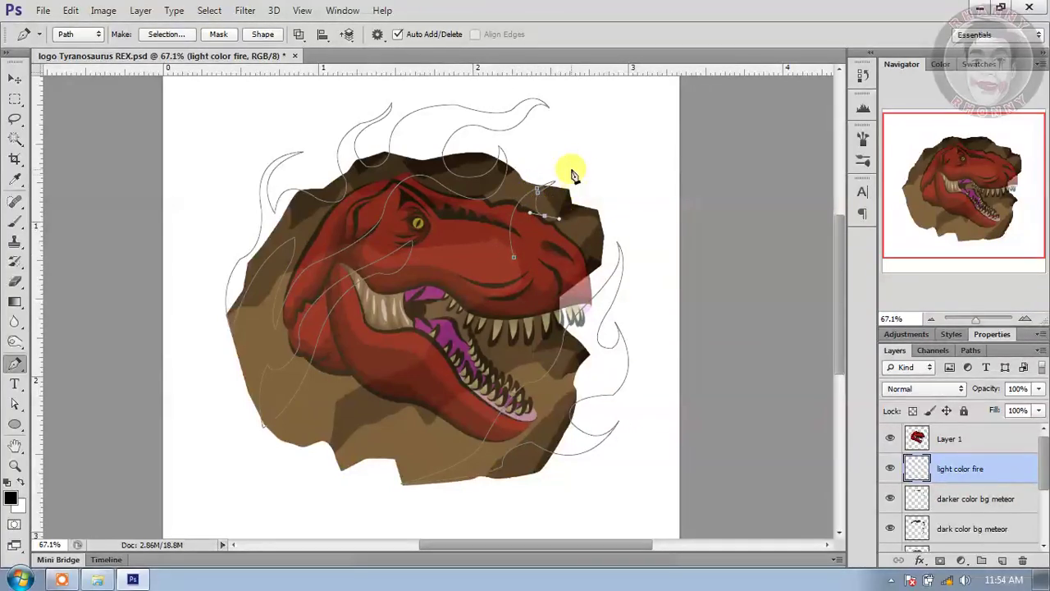
{"action": "left_click_drag", "start_coordinate": [566, 143], "coordinate": [664, 141]}
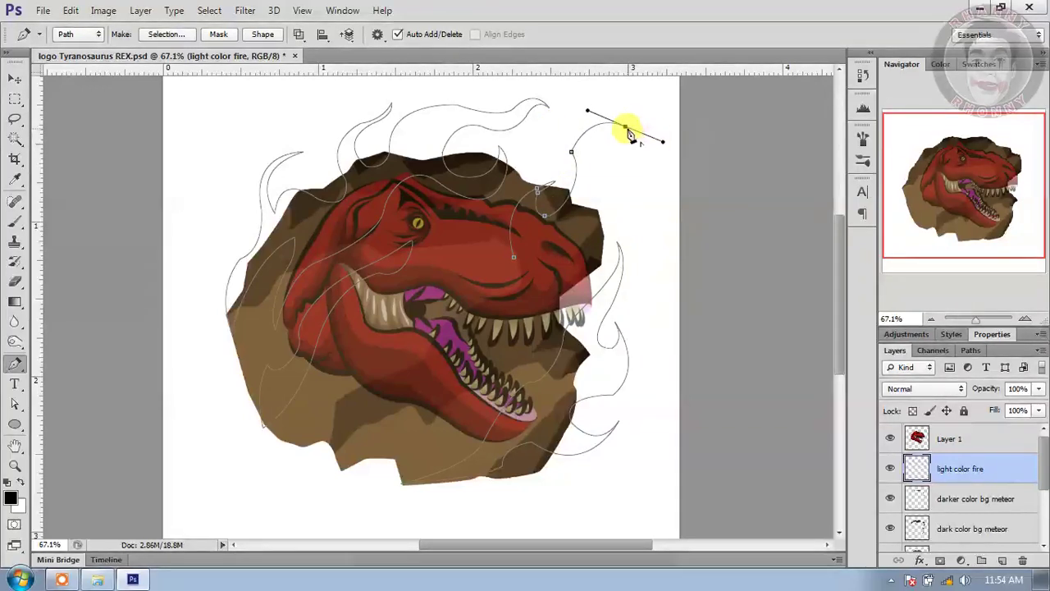
Step: Curve the fourth flame path down past the rock's upper-right edge, add a short outward tip, and close it at its start on the snout
{"action": "left_click_drag", "start_coordinate": [604, 165], "coordinate": [576, 264]}
{"action": "left_click", "coordinate": [600, 232], "text": "alt"}
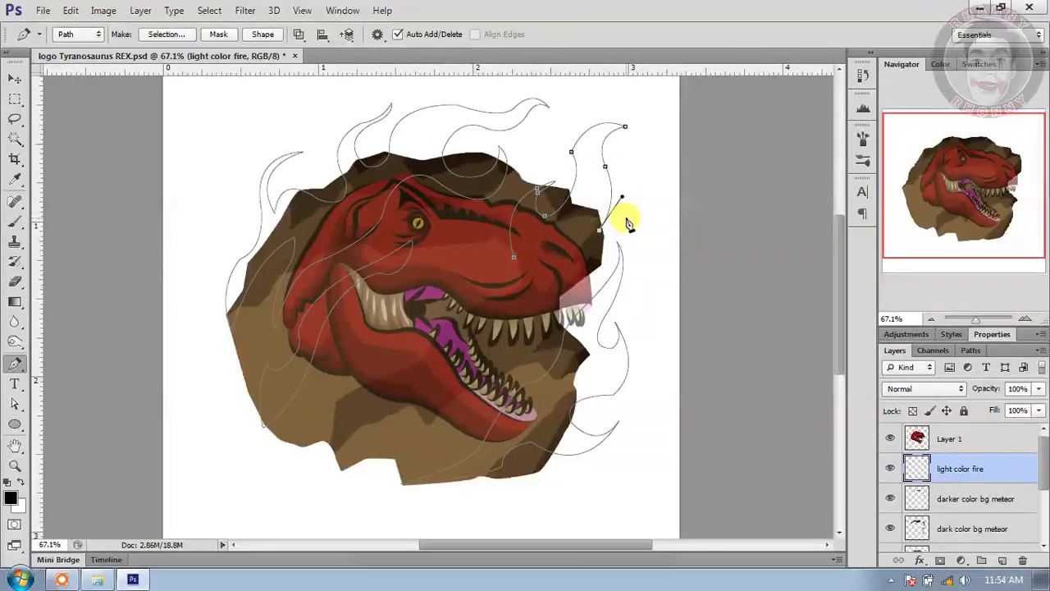
{"action": "left_click_drag", "start_coordinate": [630, 223], "coordinate": [657, 173]}
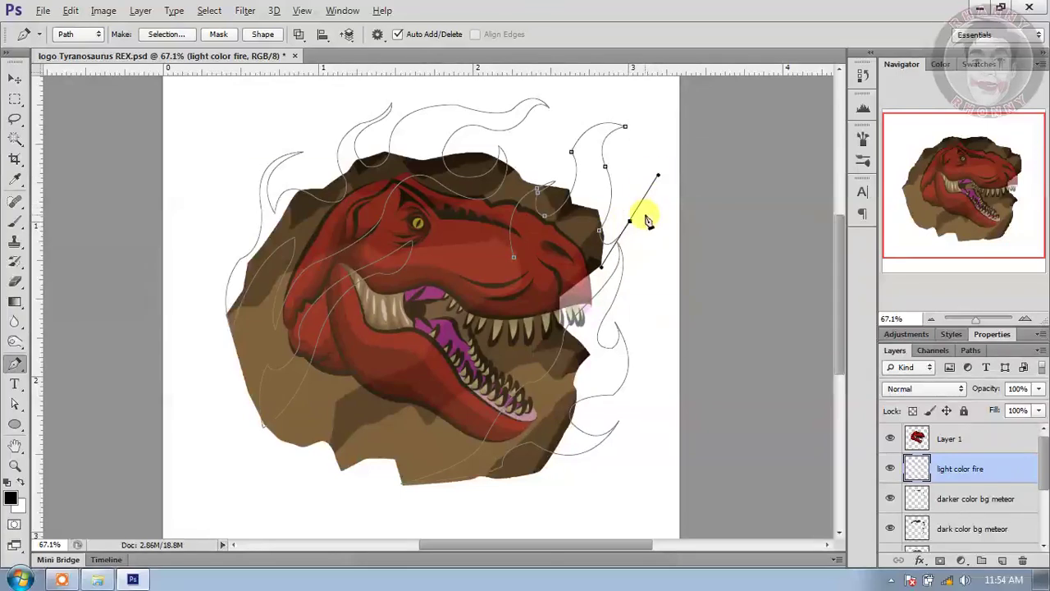
{"action": "left_click_drag", "start_coordinate": [558, 251], "coordinate": [504, 225]}
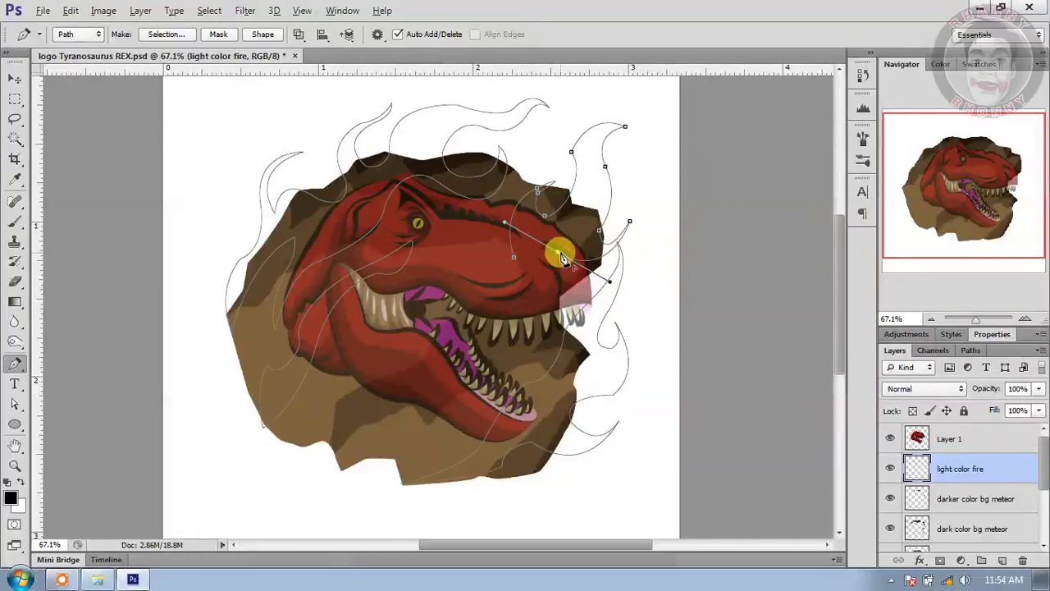
{"action": "left_click_drag", "start_coordinate": [514, 256], "coordinate": [515, 297]}
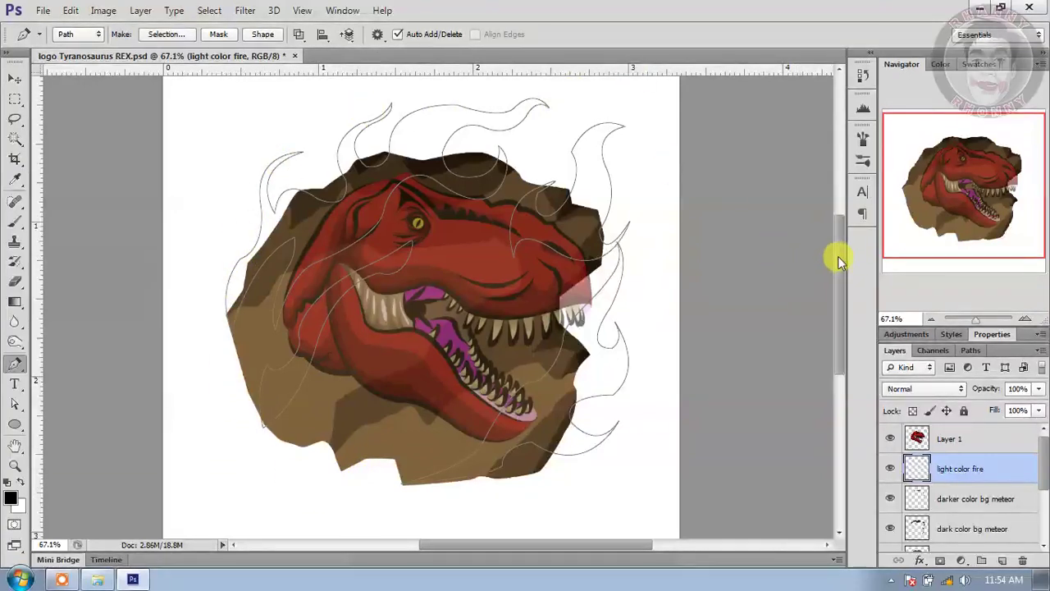
Step: Draw a small detached closed flame path just outside the tall flame above the snout
{"action": "left_click_drag", "start_coordinate": [837, 256], "coordinate": [844, 238]}
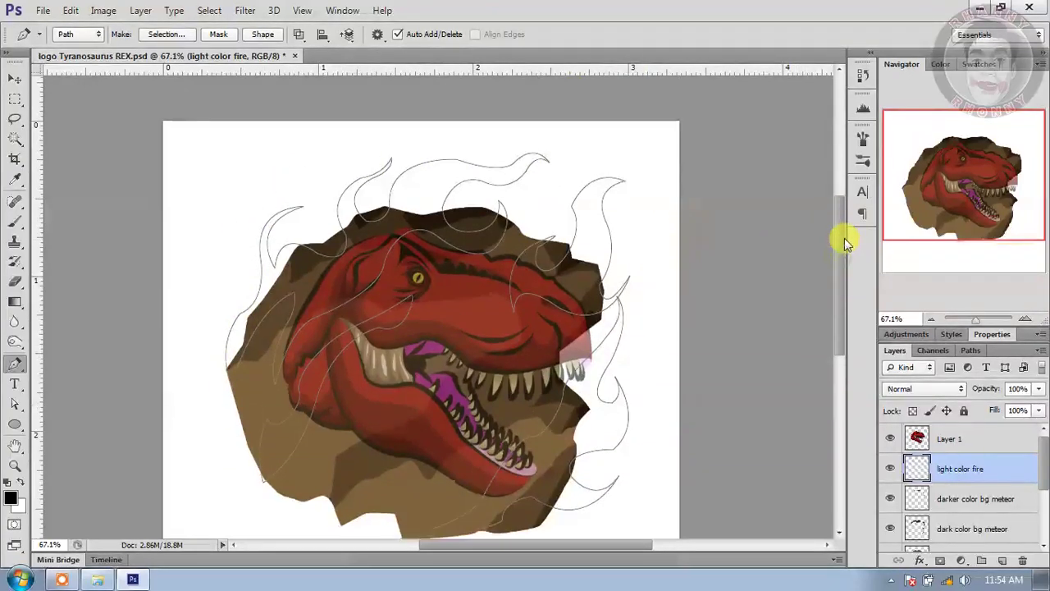
{"action": "left_click", "coordinate": [647, 193]}
{"action": "left_click_drag", "start_coordinate": [629, 236], "coordinate": [638, 188]}
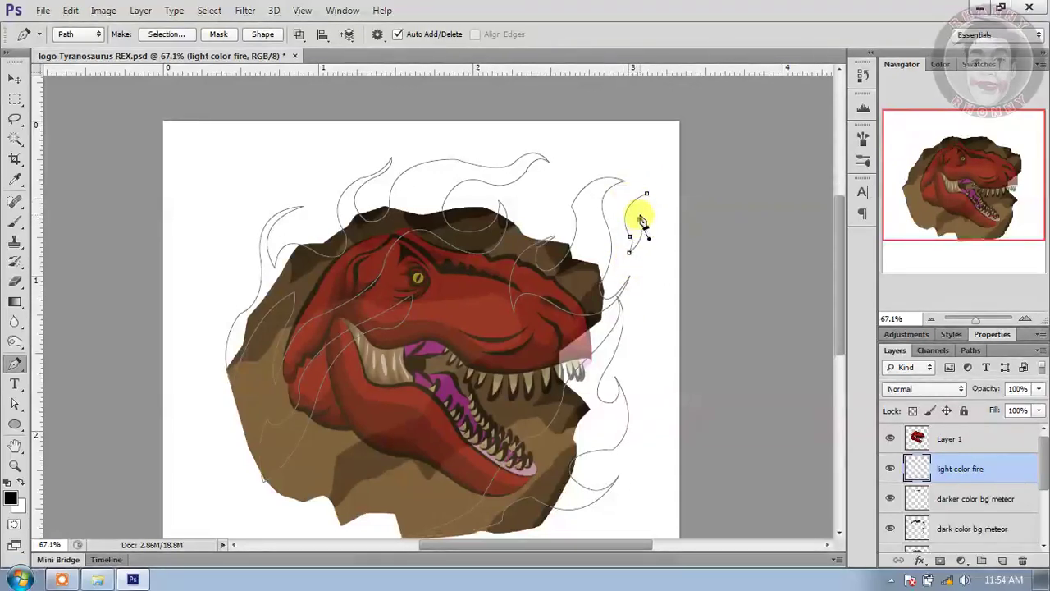
{"action": "left_click_drag", "start_coordinate": [646, 200], "coordinate": [663, 180]}
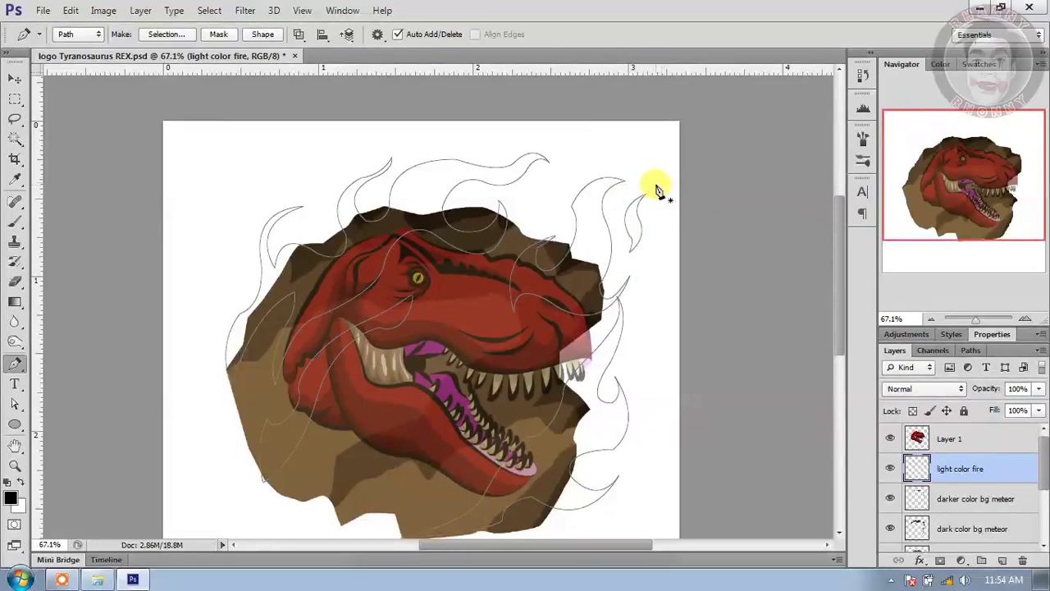
Step: Fill the flame paths on the light color fire layer with red d90a0a
{"action": "scroll", "coordinate": [585, 188], "scroll_direction": "down", "scroll_amount": 1}
{"action": "right_click", "coordinate": [508, 184]}
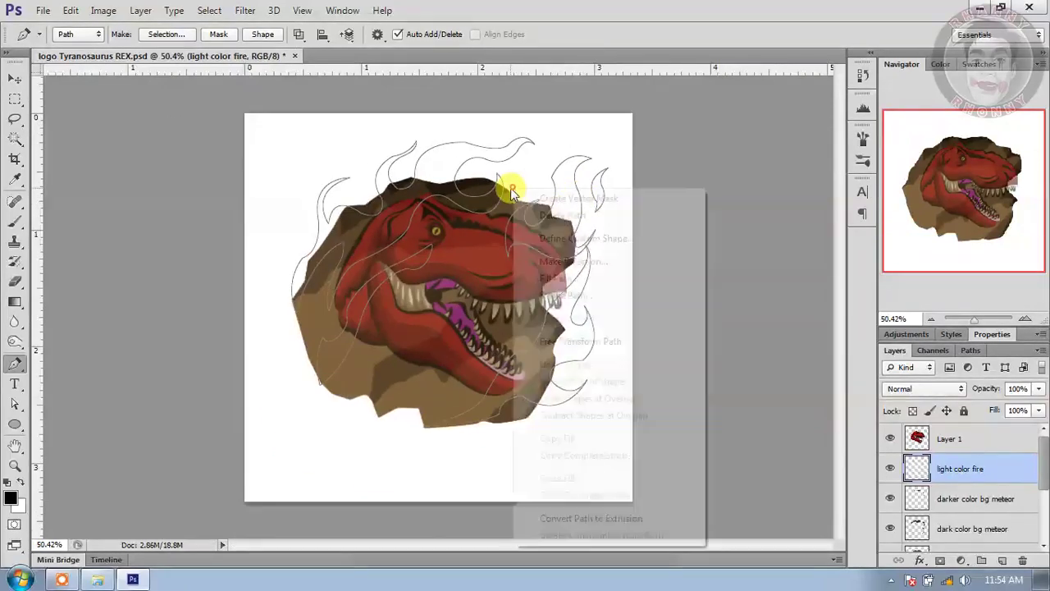
{"action": "left_click", "coordinate": [563, 278]}
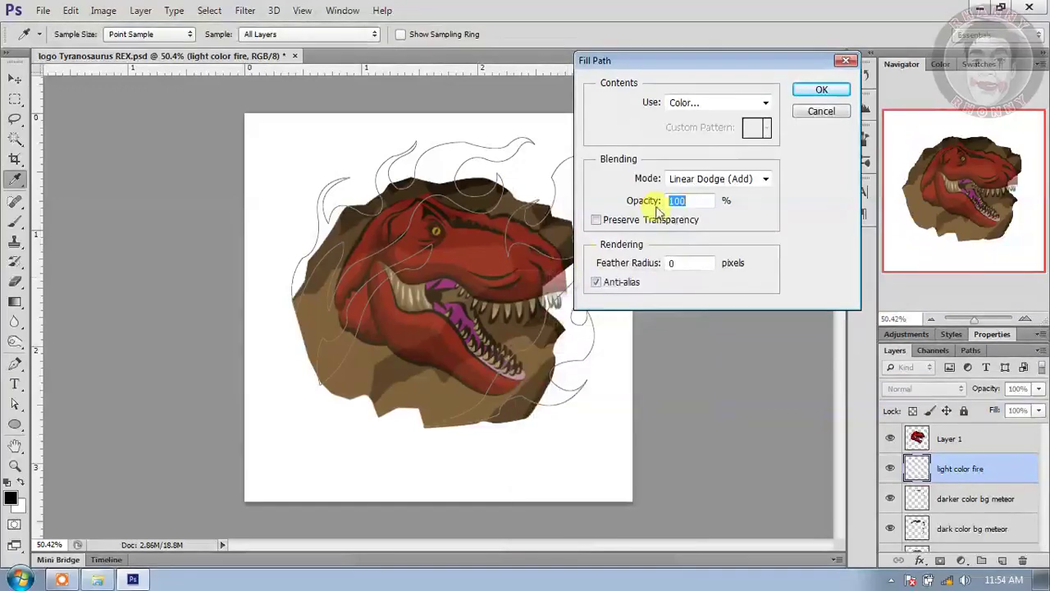
{"action": "left_click", "coordinate": [748, 104]}
{"action": "left_click", "coordinate": [699, 140]}
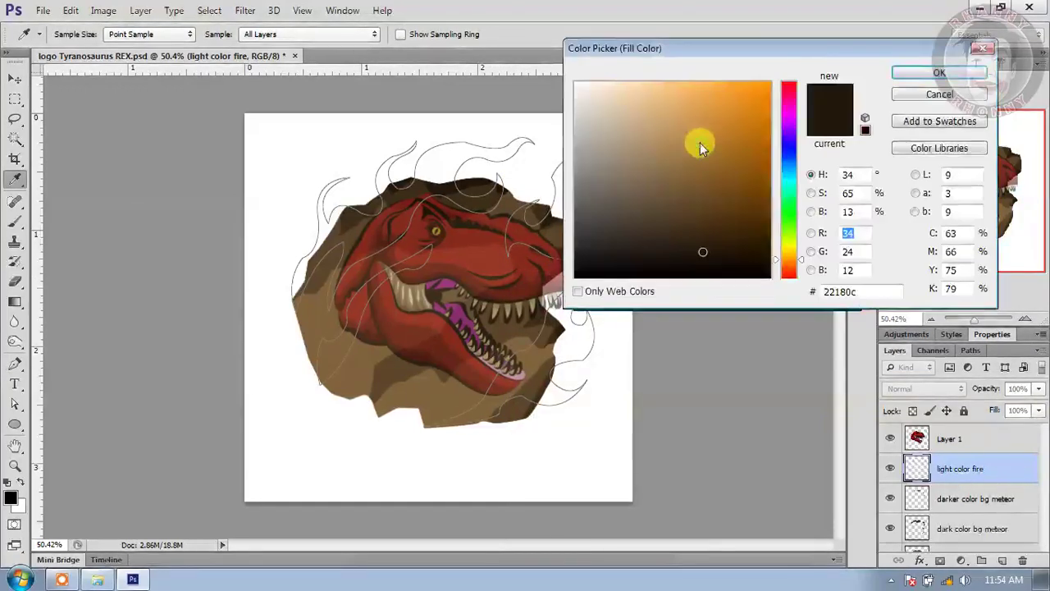
{"action": "left_click", "coordinate": [792, 278]}
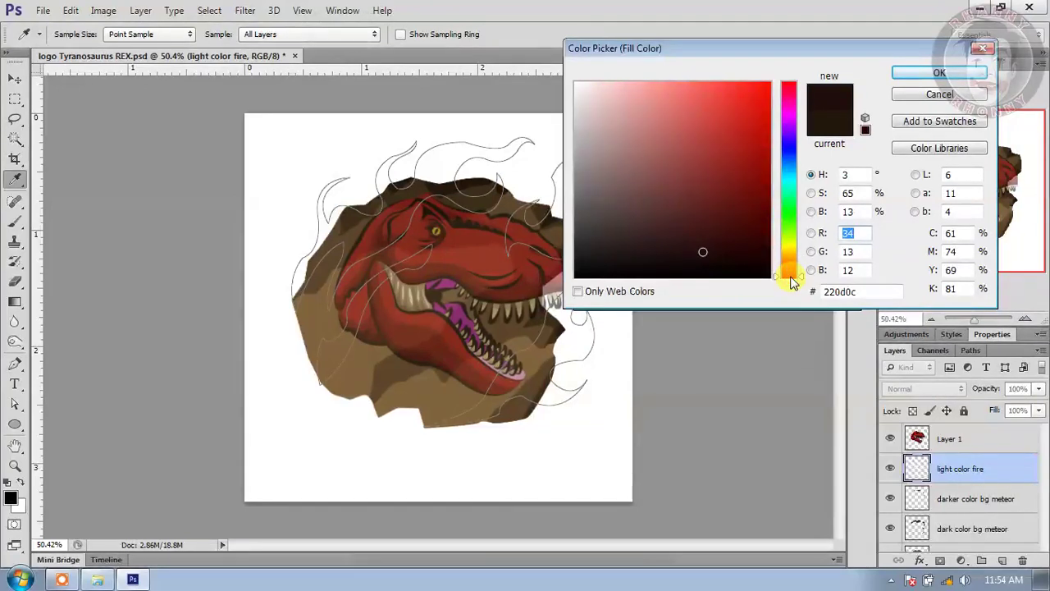
{"action": "mouse_move", "coordinate": [747, 156]}
{"action": "left_mouse_down"}
{"action": "mouse_move", "coordinate": [778, 70]}
{"action": "mouse_move", "coordinate": [757, 93]}
{"action": "mouse_move", "coordinate": [765, 69]}
{"action": "mouse_move", "coordinate": [749, 90]}
{"action": "mouse_move", "coordinate": [709, 92]}
{"action": "mouse_move", "coordinate": [739, 116]}
{"action": "mouse_move", "coordinate": [755, 110]}
{"action": "mouse_move", "coordinate": [730, 118]}
{"action": "mouse_move", "coordinate": [754, 98]}
{"action": "mouse_move", "coordinate": [765, 115]}
{"action": "left_mouse_up"}
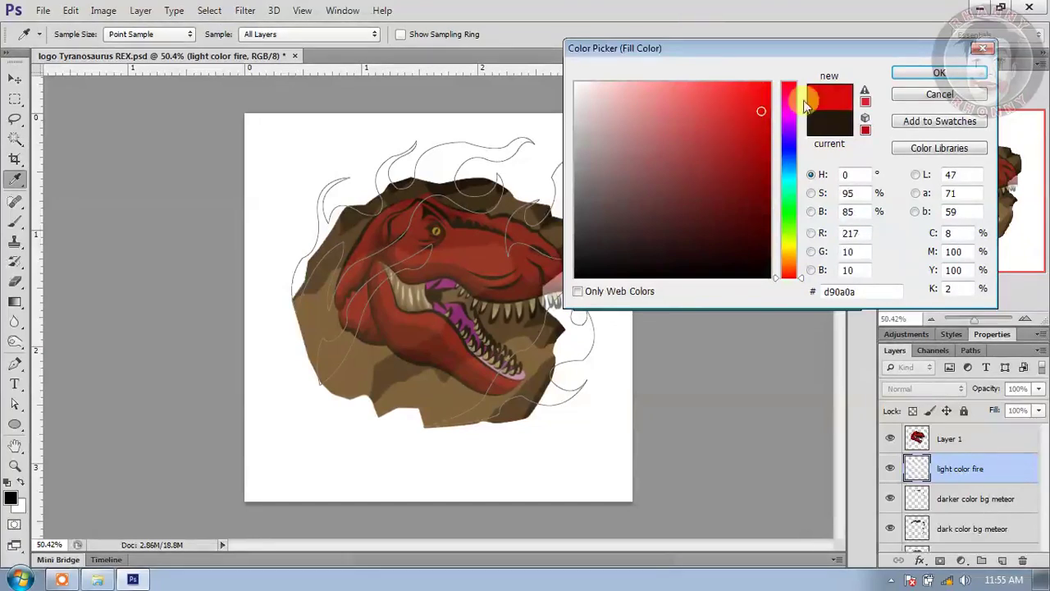
{"action": "left_click", "coordinate": [910, 74]}
{"action": "left_click", "coordinate": [822, 90]}
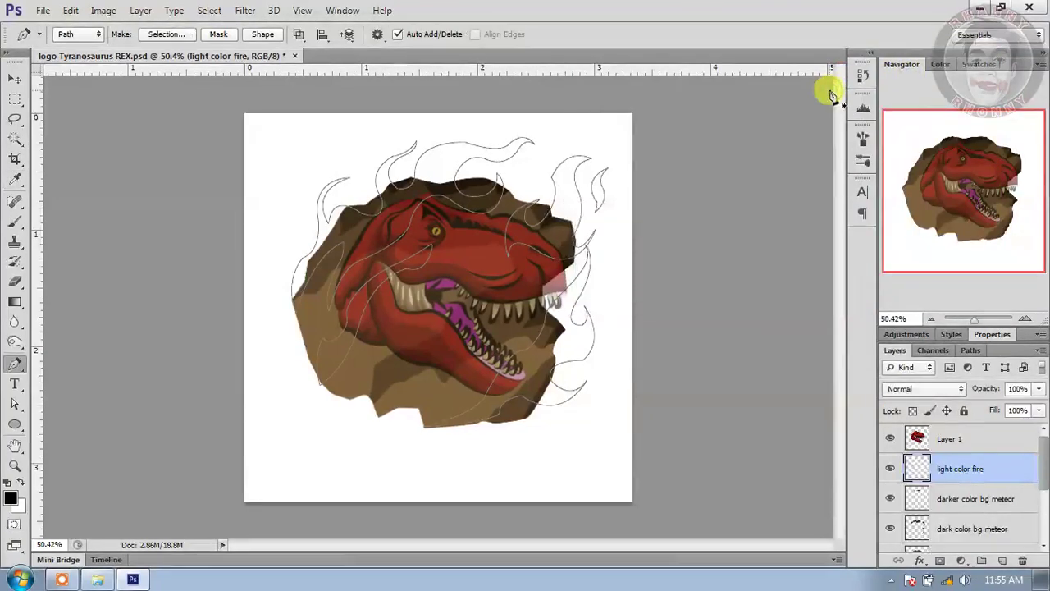
Step: Delete the flame path outlines used for the fill
{"action": "right_click", "coordinate": [468, 169]}
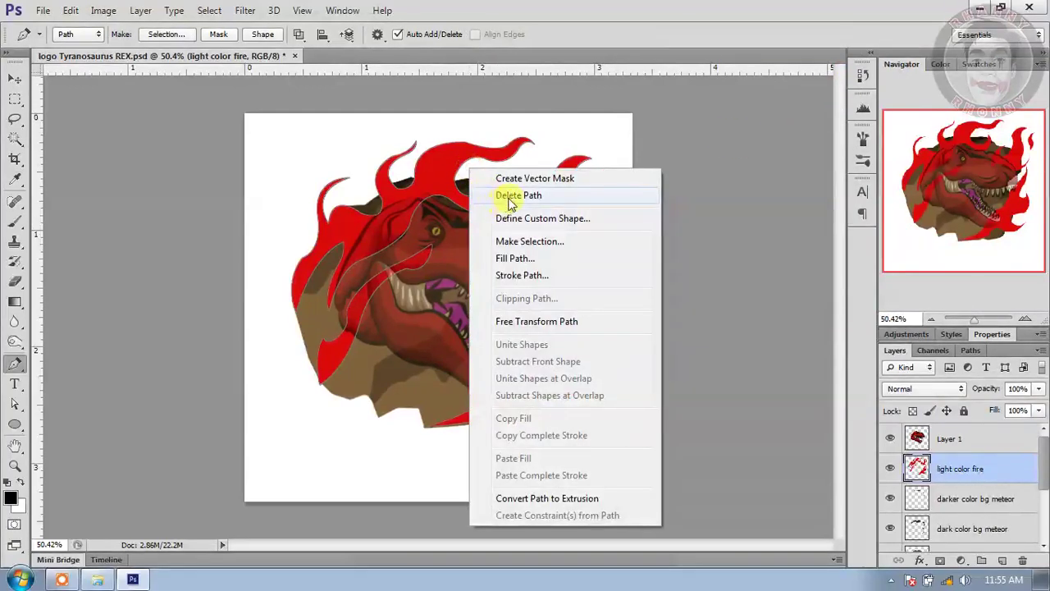
{"action": "left_click", "coordinate": [516, 195]}
{"action": "scroll", "coordinate": [619, 263], "scroll_direction": "down", "scroll_amount": 1}
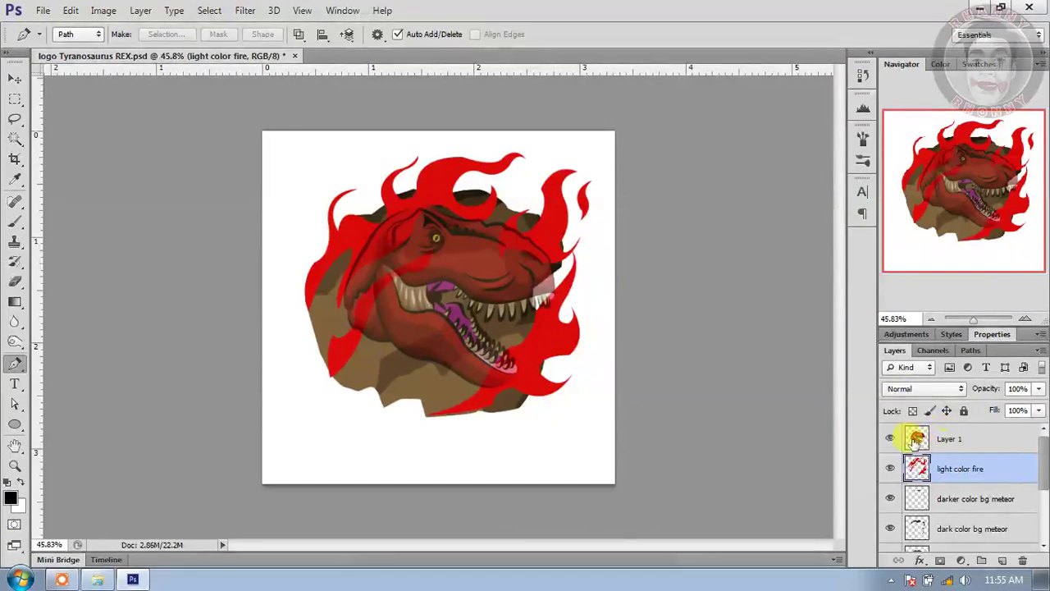
Step: Preview the head on Layer 1 at 100% opacity and return the layer to 59% opacity
{"action": "left_click", "coordinate": [933, 443]}
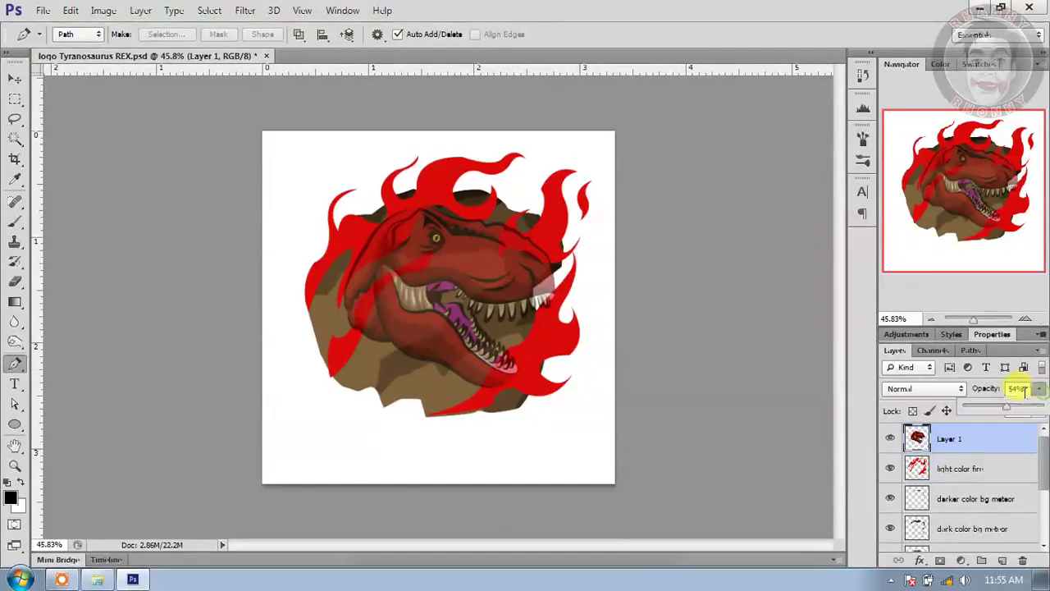
{"action": "left_click_drag", "start_coordinate": [1008, 406], "coordinate": [1031, 406]}
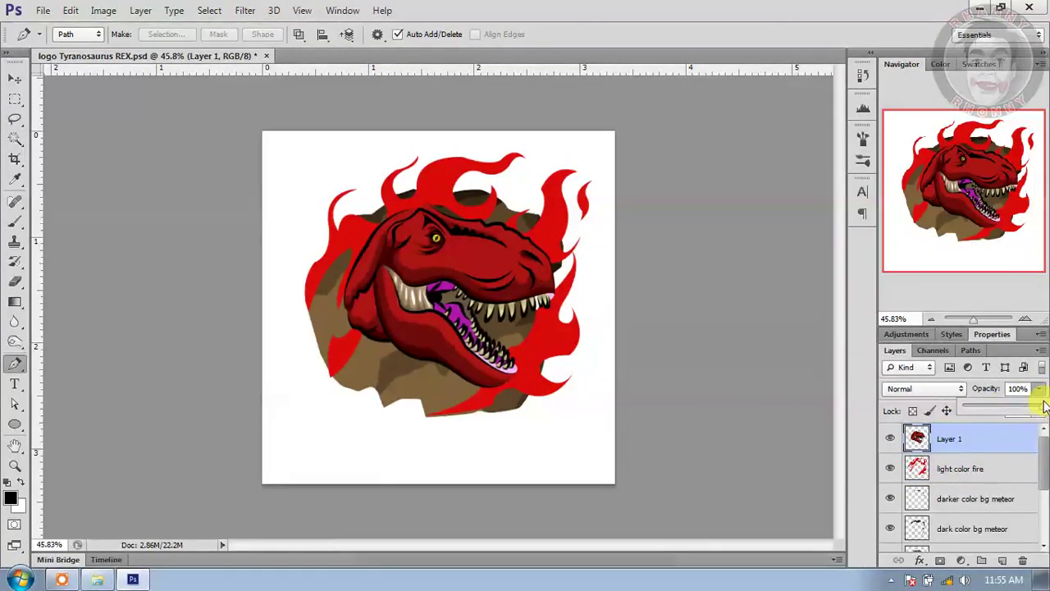
{"action": "left_click", "coordinate": [1037, 395]}
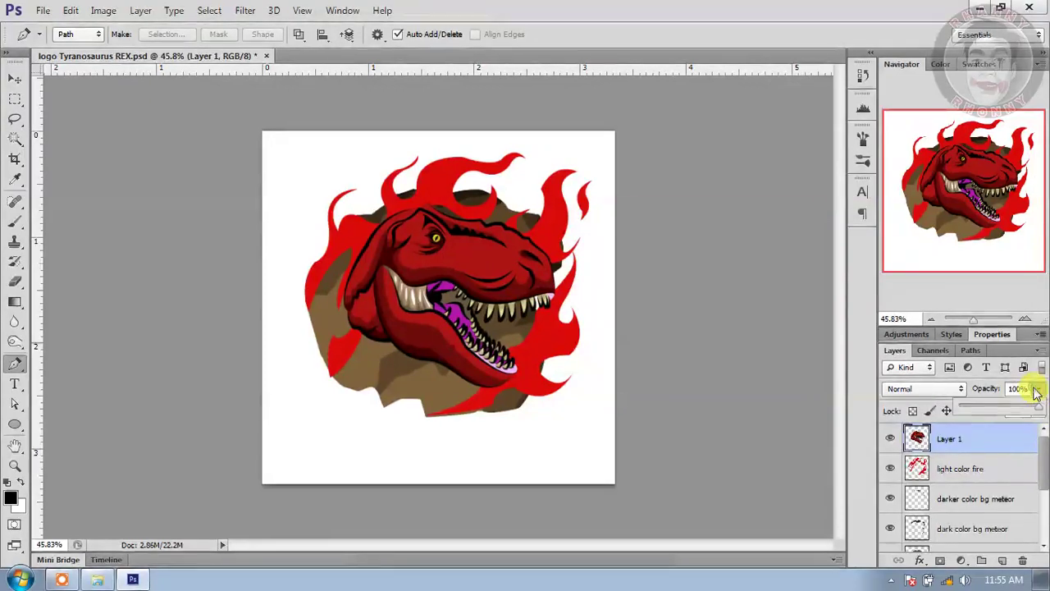
{"action": "left_click_drag", "start_coordinate": [1037, 415], "coordinate": [1007, 408]}
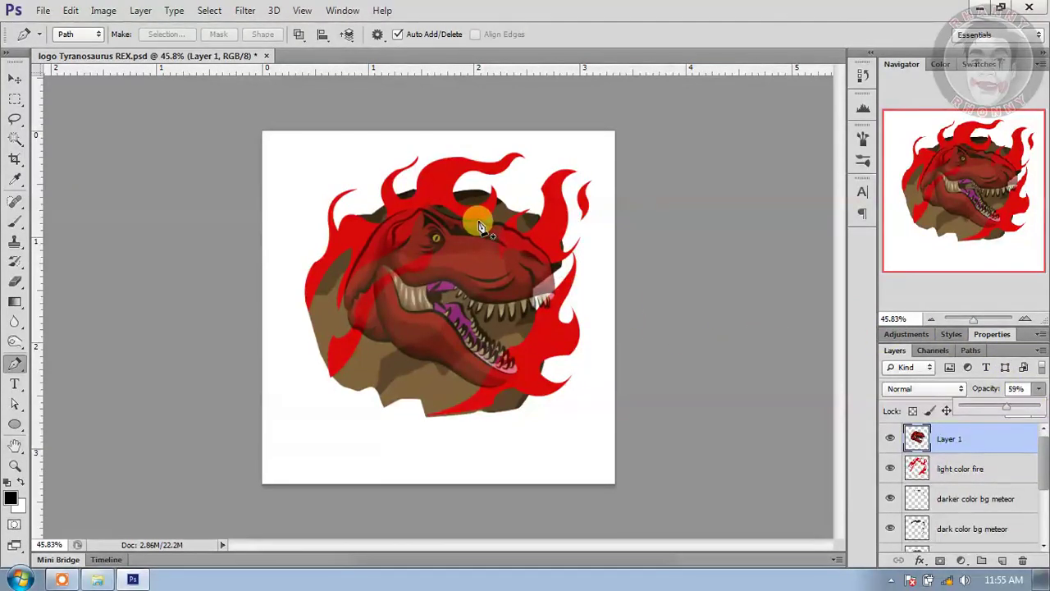
Step: Enable a Color Overlay effect on the light color fire layer and open its overlay color for editing
{"action": "double_click", "coordinate": [1005, 474]}
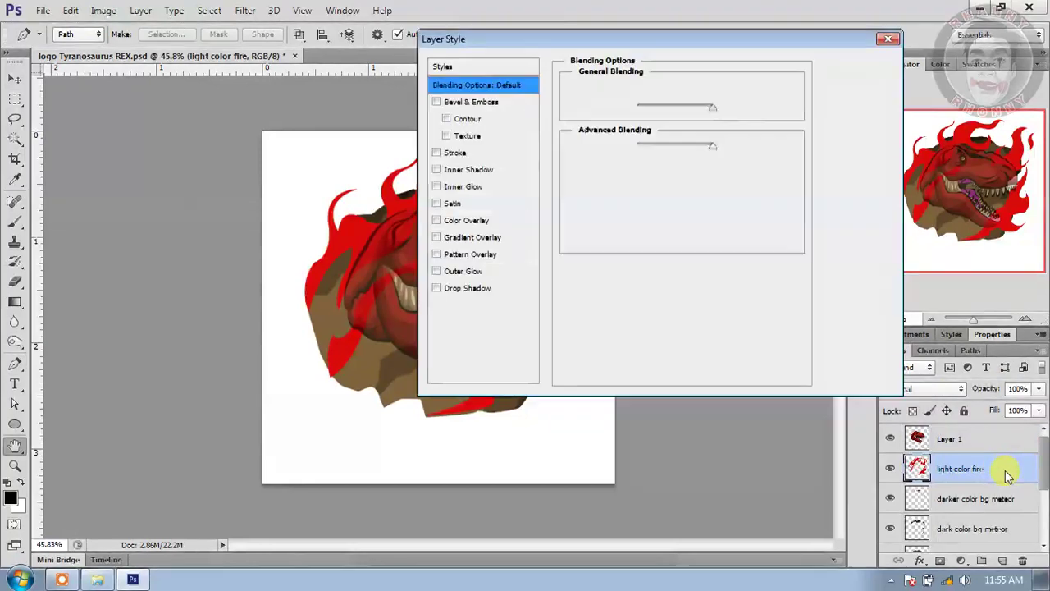
{"action": "left_click", "coordinate": [476, 220]}
{"action": "left_click_drag", "start_coordinate": [584, 47], "coordinate": [720, 34]}
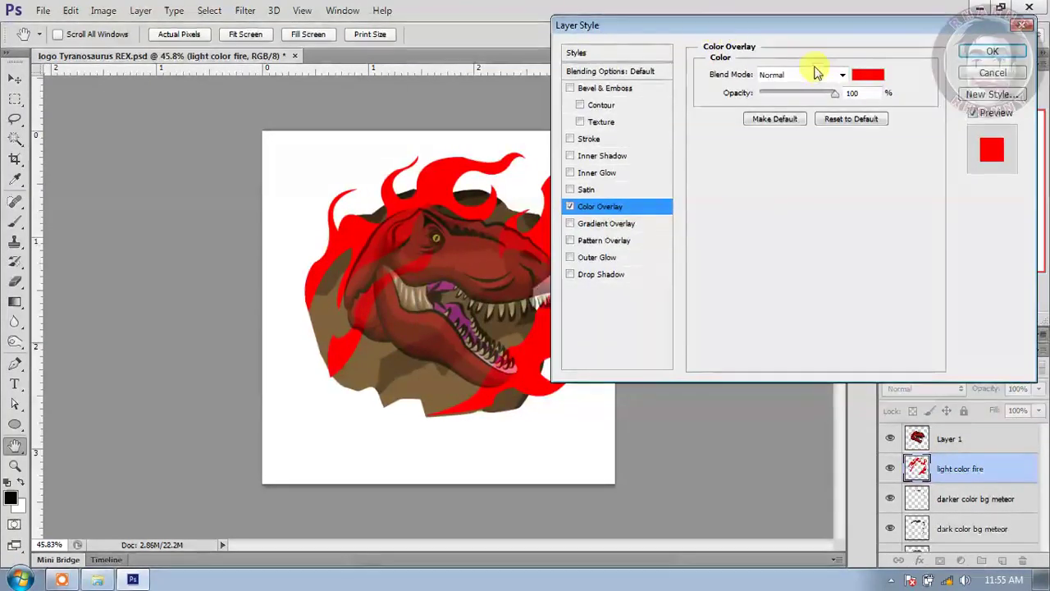
{"action": "left_click", "coordinate": [861, 74]}
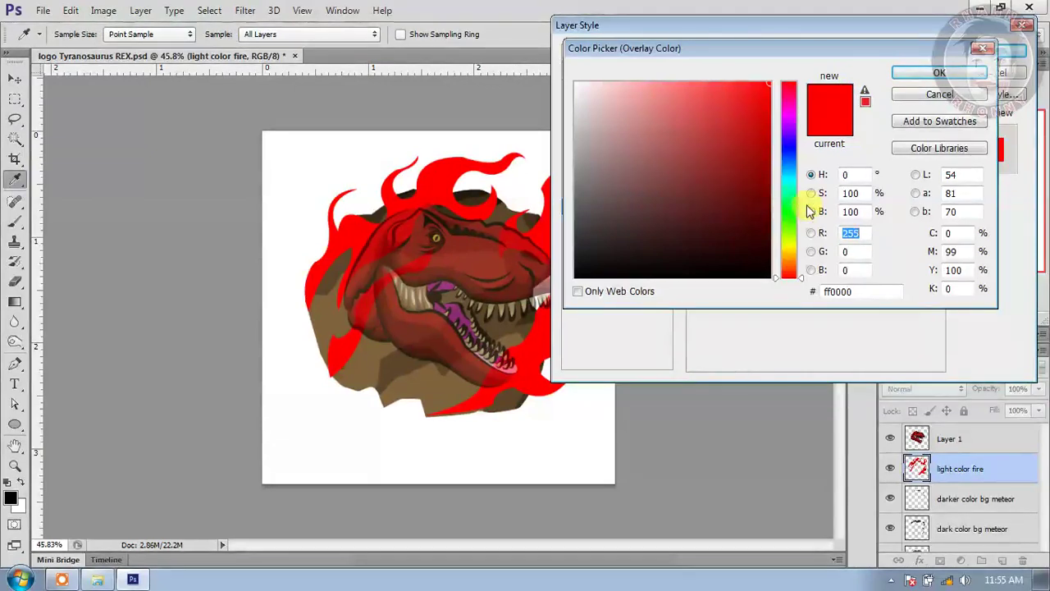
Step: Try blue overlay colors on the flames, including 009cff, 0048ff, 0a339b and 073ec9
{"action": "left_click", "coordinate": [787, 160]}
{"action": "left_click", "coordinate": [792, 166]}
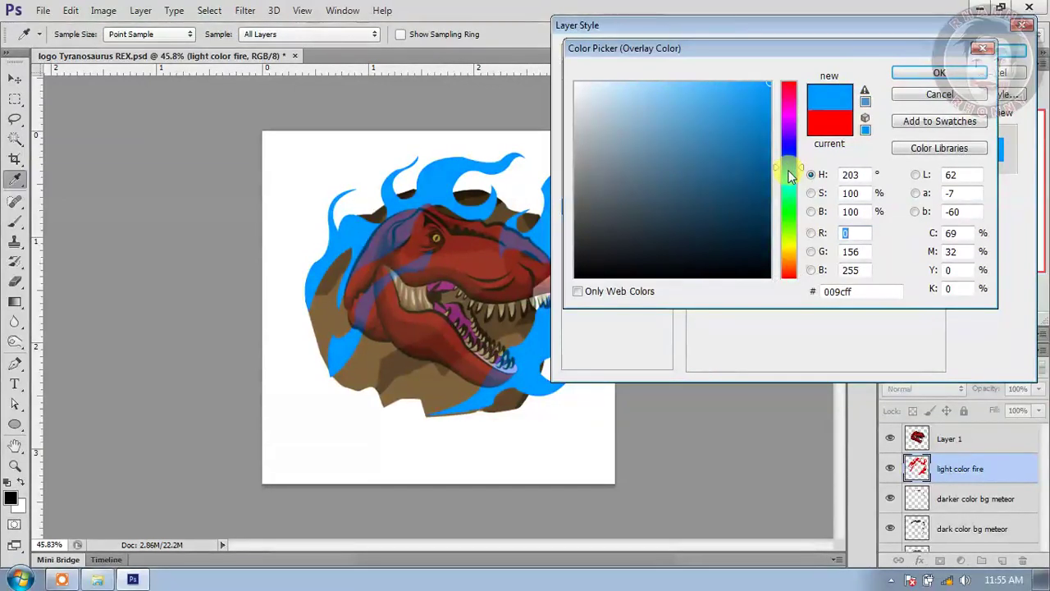
{"action": "left_click", "coordinate": [794, 148]}
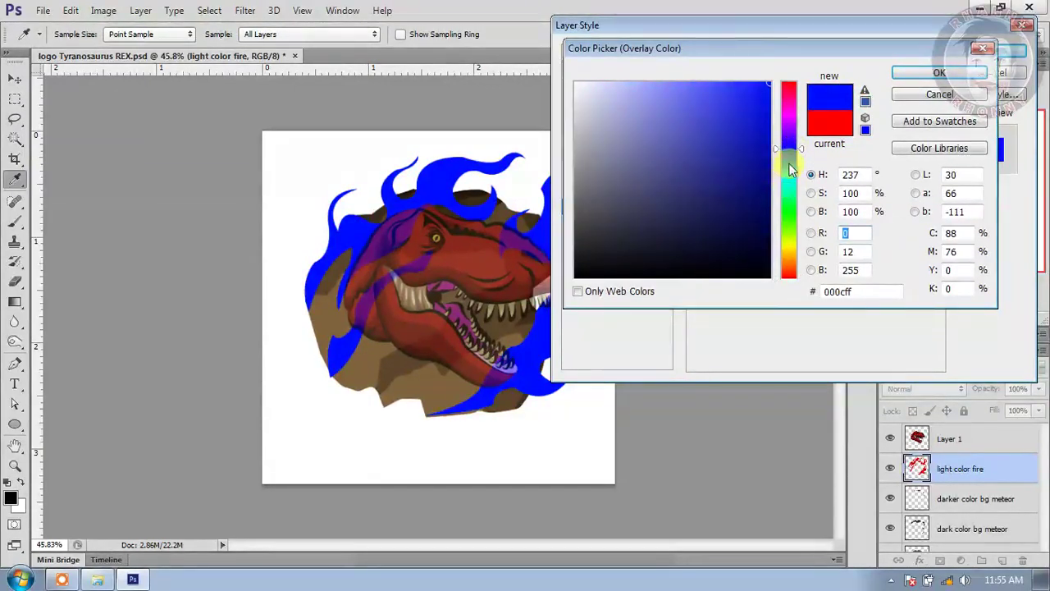
{"action": "left_click", "coordinate": [788, 156]}
{"action": "left_click", "coordinate": [788, 156]}
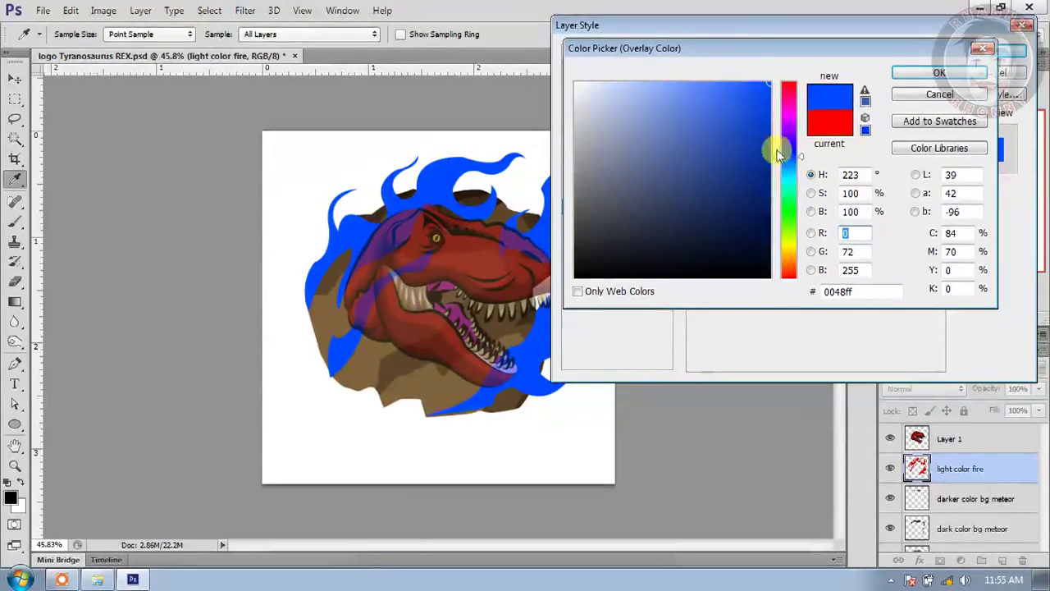
{"action": "left_click", "coordinate": [745, 137]}
{"action": "left_click", "coordinate": [745, 155]}
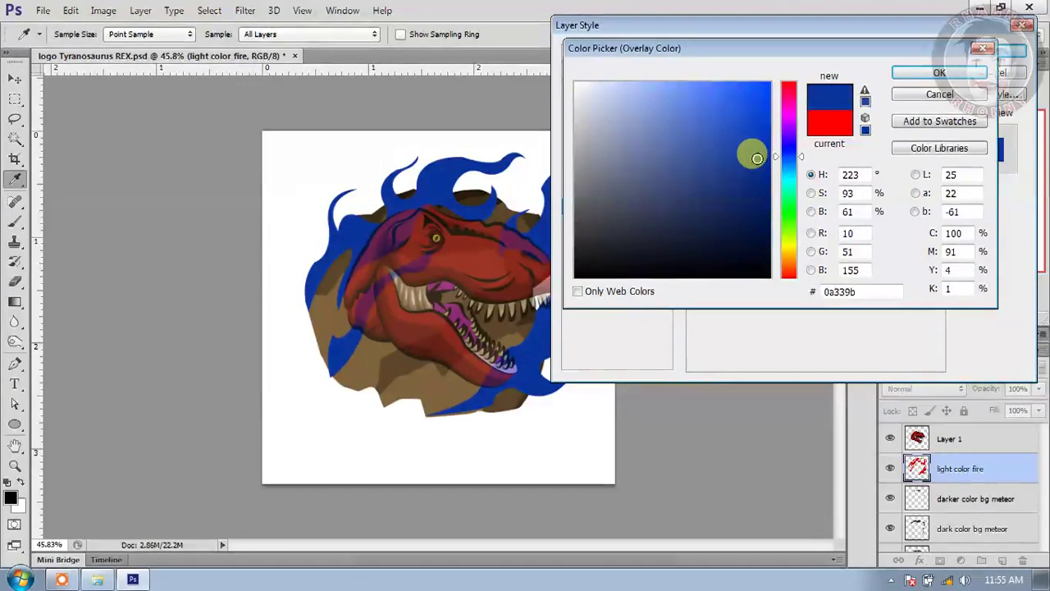
{"action": "left_click", "coordinate": [762, 123]}
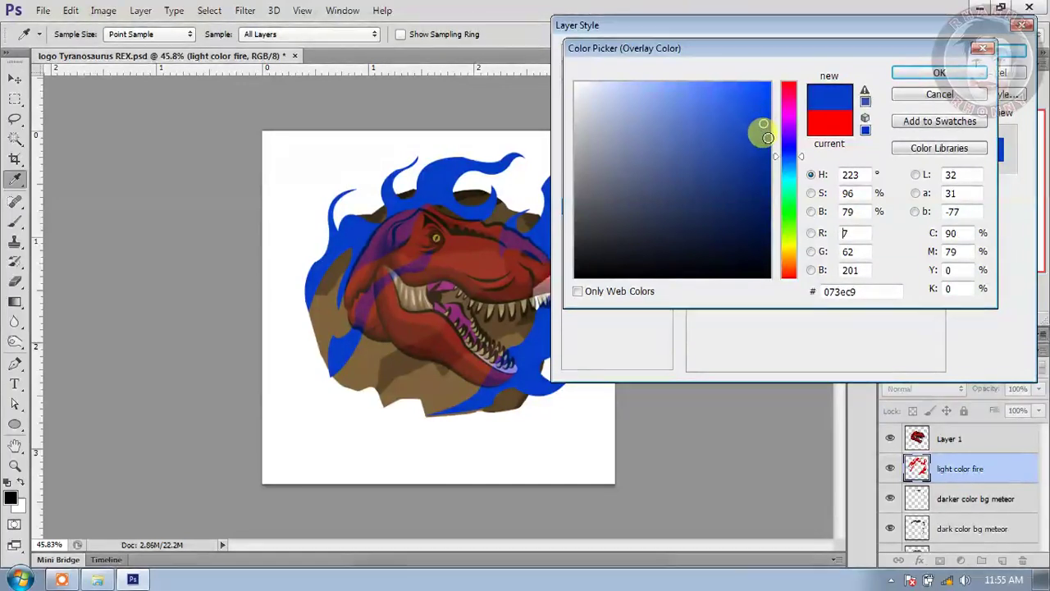
Step: Set the flames' overlay color to orange c94c07 and apply the layer style
{"action": "left_click_drag", "start_coordinate": [791, 266], "coordinate": [792, 274]}
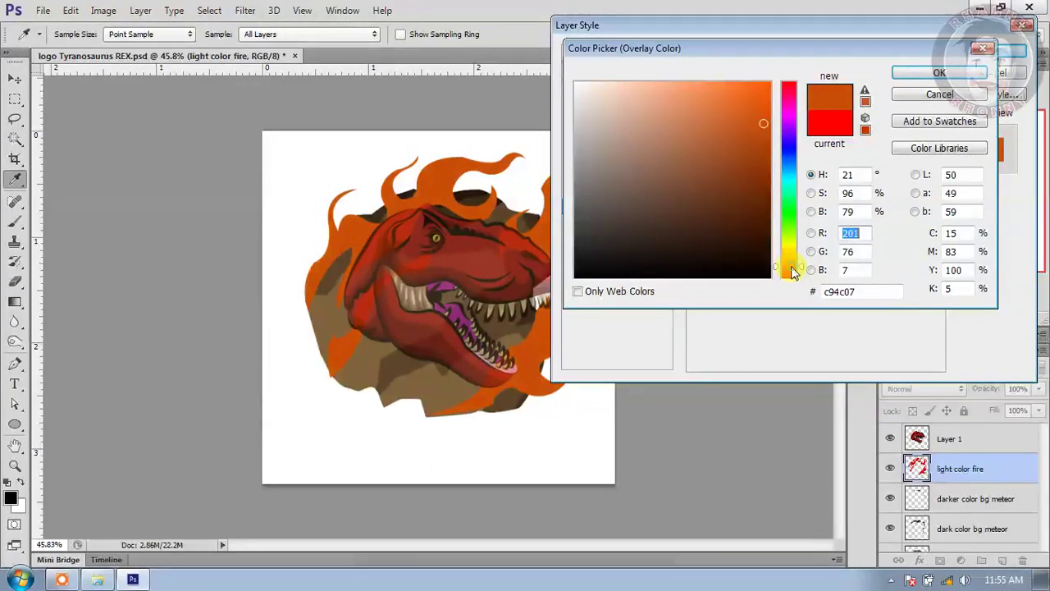
{"action": "left_click", "coordinate": [922, 76]}
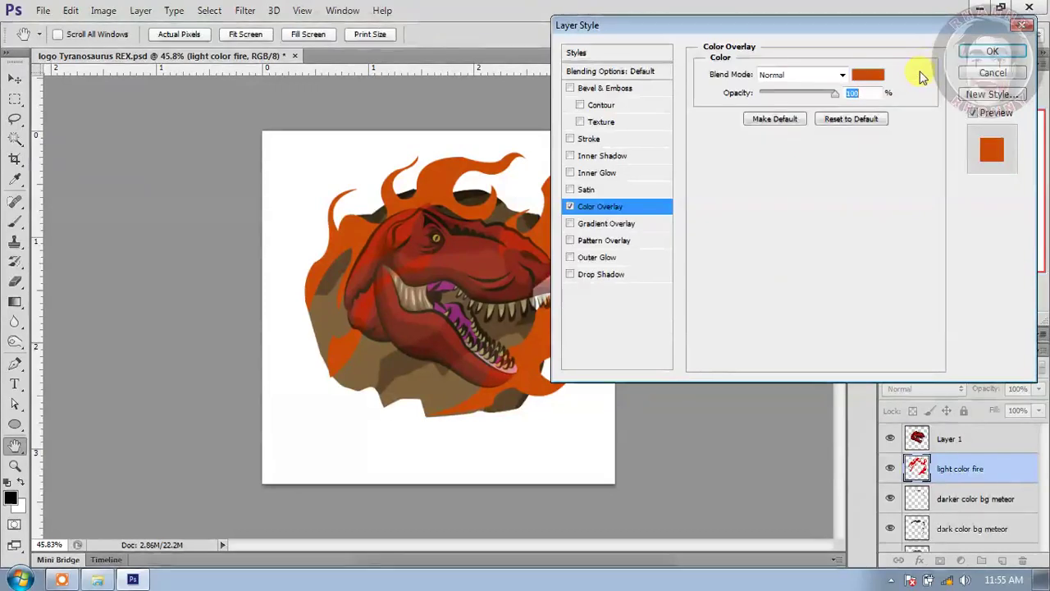
{"action": "left_click", "coordinate": [975, 54]}
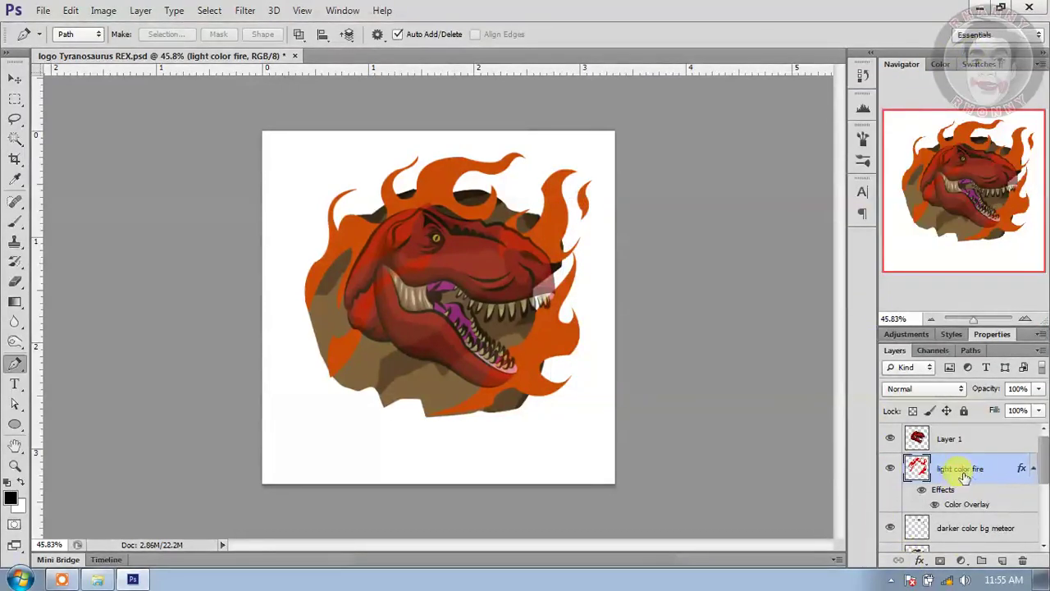
Step: Create a new layer directly above the light color fire layer and name it "mid color fire"
{"action": "left_click", "coordinate": [1002, 561]}
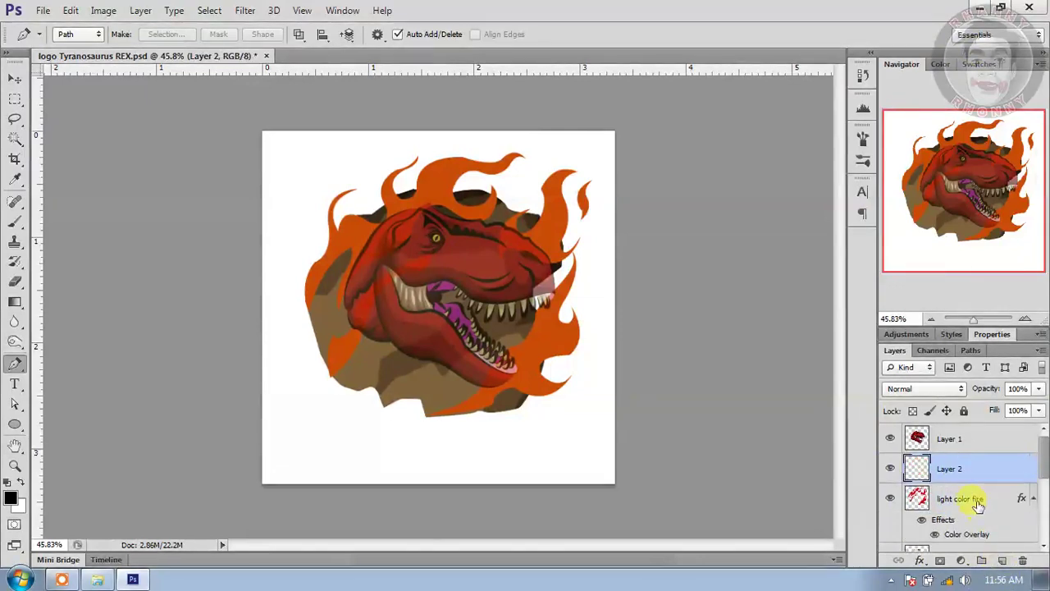
{"action": "type", "text": "mid color"}
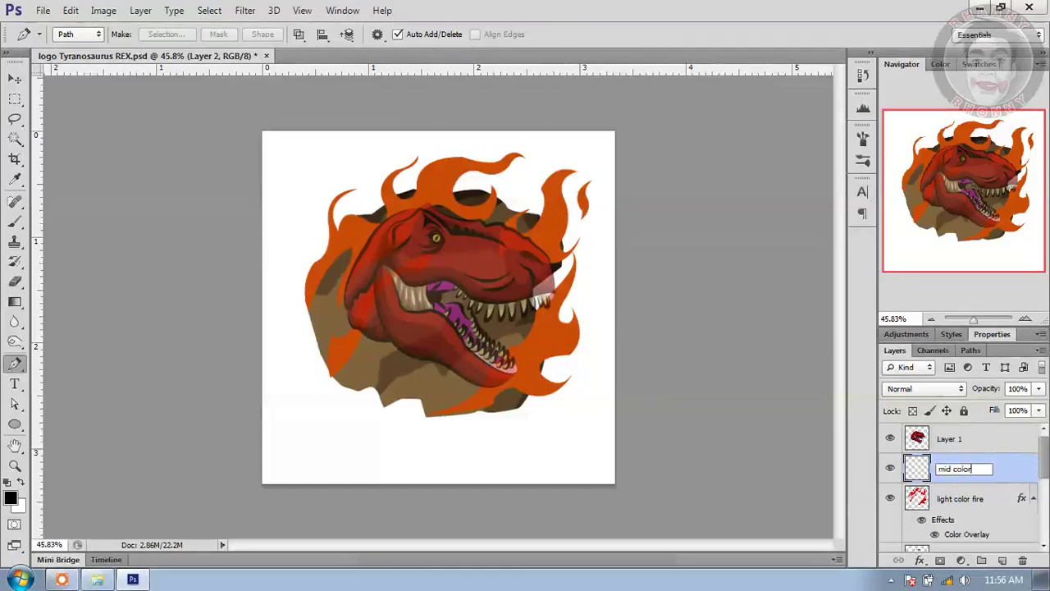
{"action": "type", "text": " fire"}
{"action": "key", "text": "Return"}
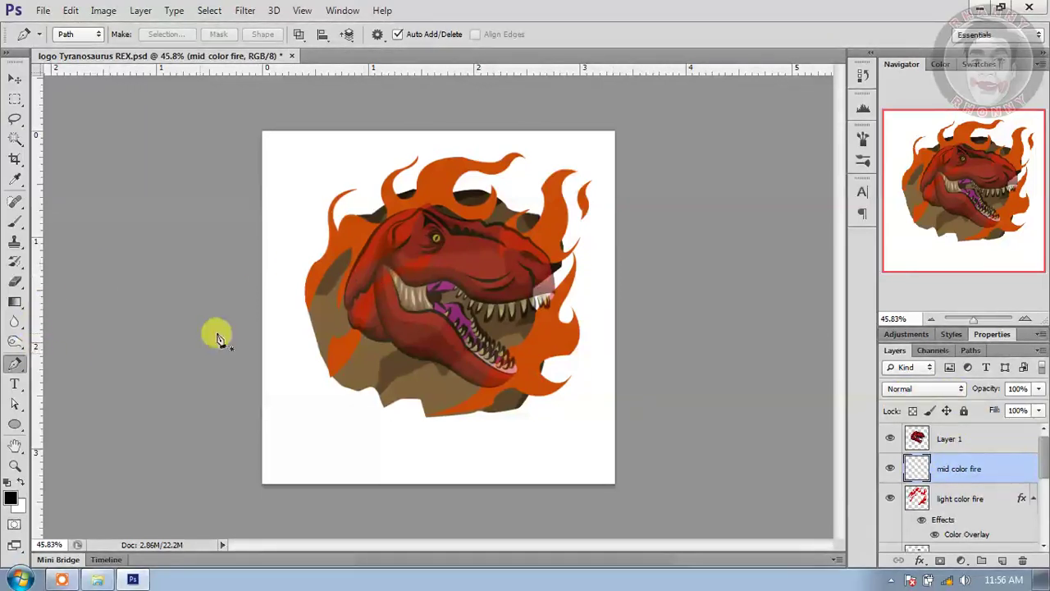
Step: Start a Pen tool path on the mid color fire layer along the highlight edges of the upper-left and top flames
{"action": "scroll", "coordinate": [320, 243], "scroll_direction": "up", "scroll_amount": 3}
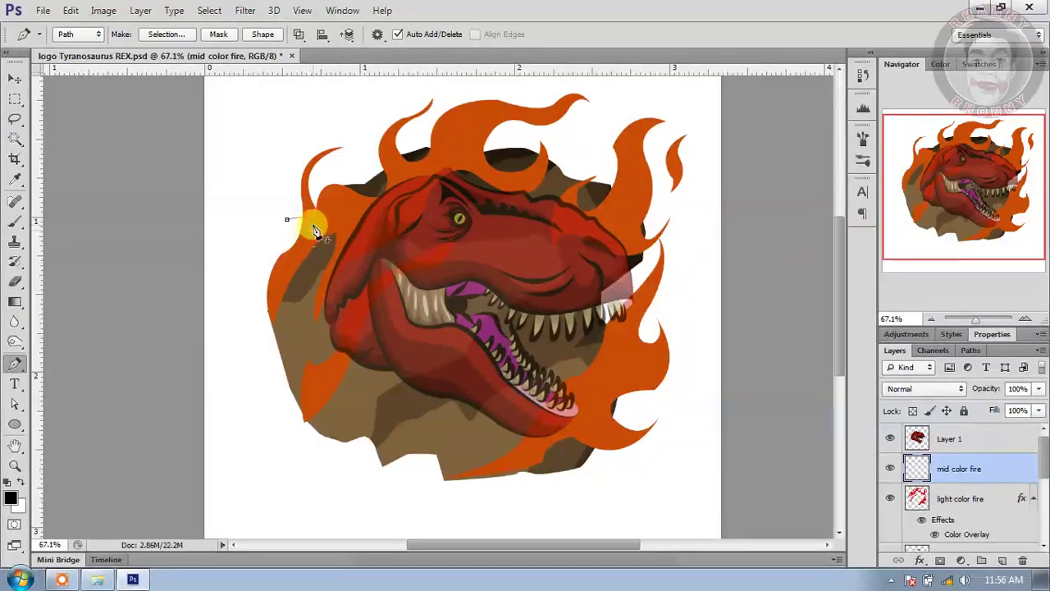
{"action": "left_click_drag", "start_coordinate": [406, 193], "coordinate": [405, 179]}
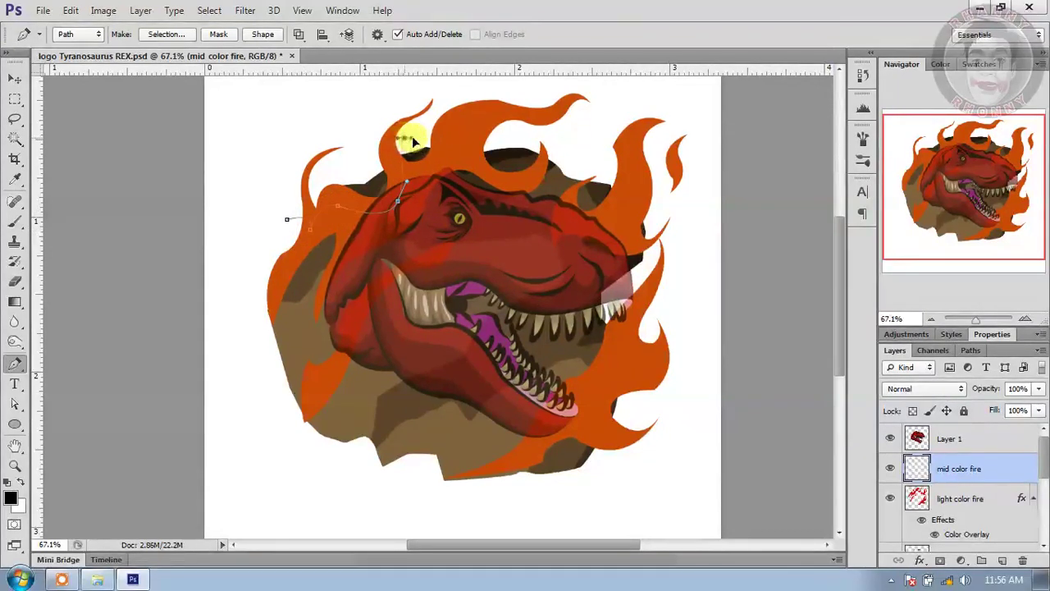
{"action": "left_click_drag", "start_coordinate": [418, 156], "coordinate": [435, 168]}
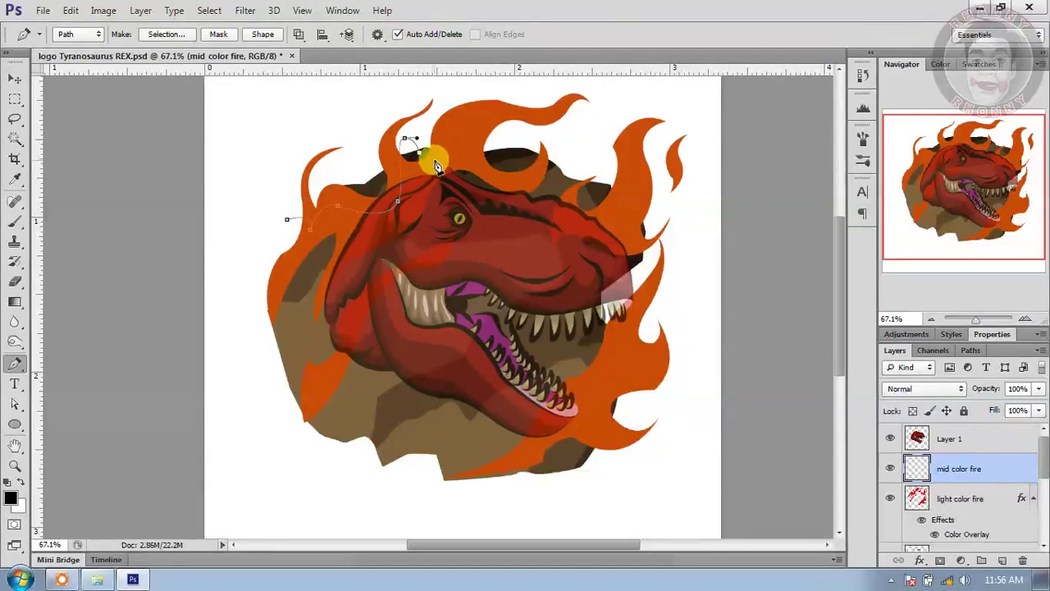
{"action": "left_click_drag", "start_coordinate": [491, 94], "coordinate": [531, 99]}
{"action": "left_click_drag", "start_coordinate": [457, 156], "coordinate": [538, 140]}
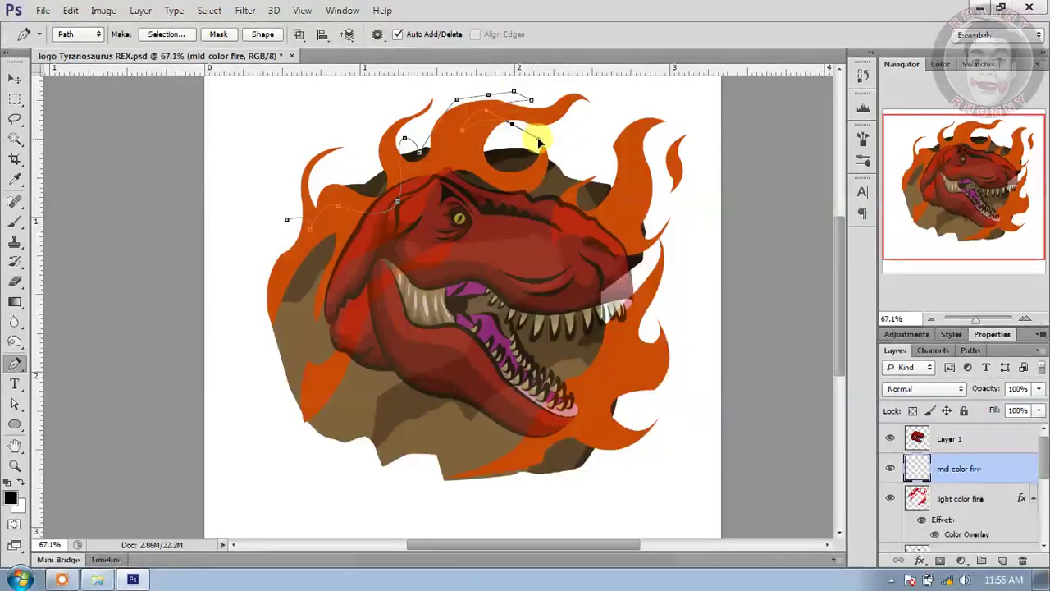
{"action": "left_click", "coordinate": [513, 127], "text": "alt"}
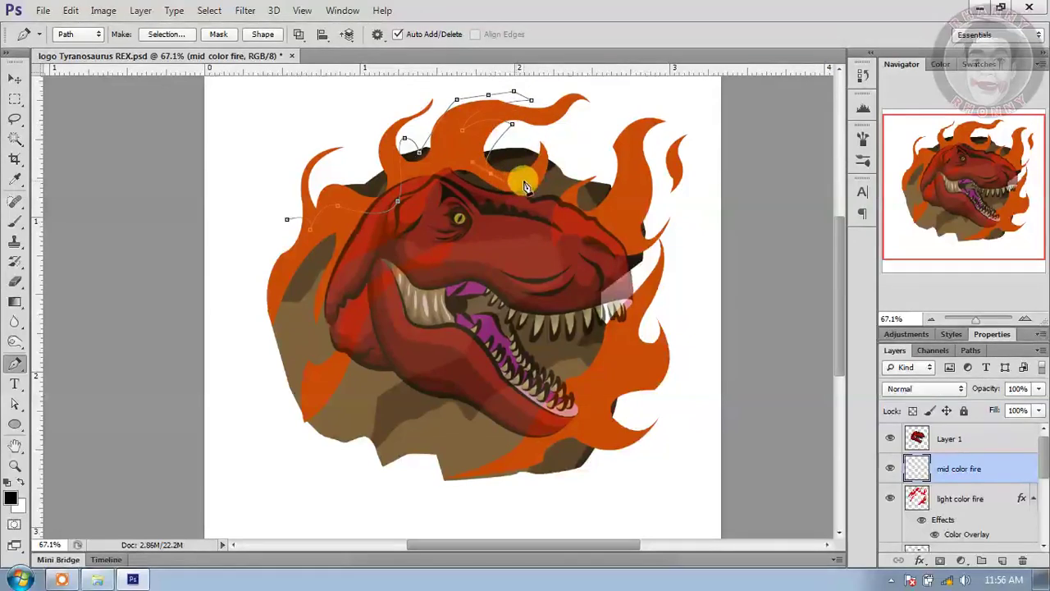
Step: Continue the path along the highlight edges of the flames beside the snout, around the separate spark, and down past the jaw
{"action": "left_click_drag", "start_coordinate": [554, 137], "coordinate": [623, 207]}
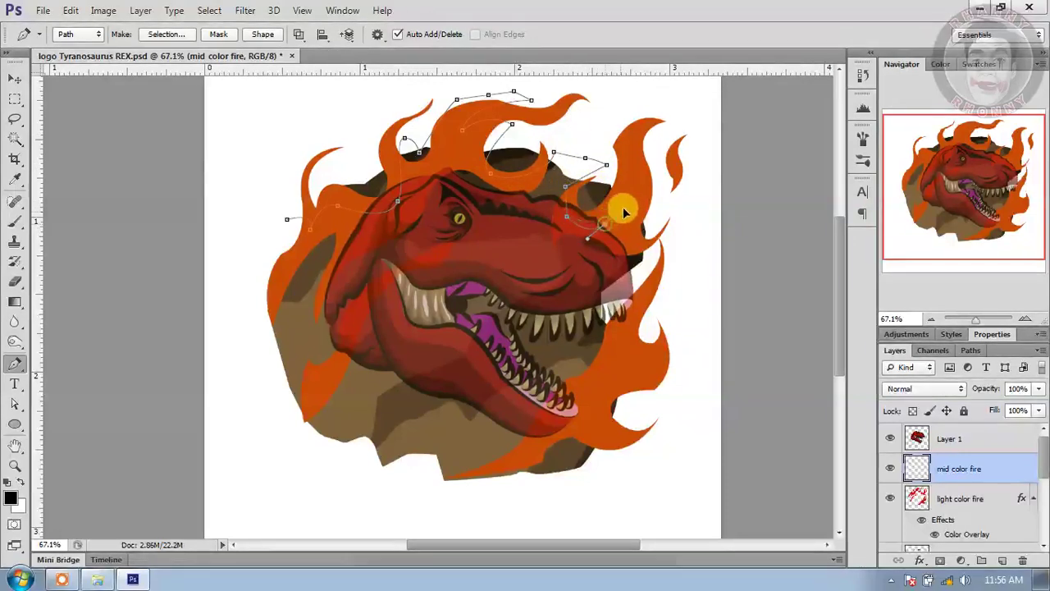
{"action": "left_click", "coordinate": [632, 162]}
{"action": "left_click_drag", "start_coordinate": [638, 179], "coordinate": [638, 218]}
{"action": "left_click_drag", "start_coordinate": [646, 219], "coordinate": [665, 208]}
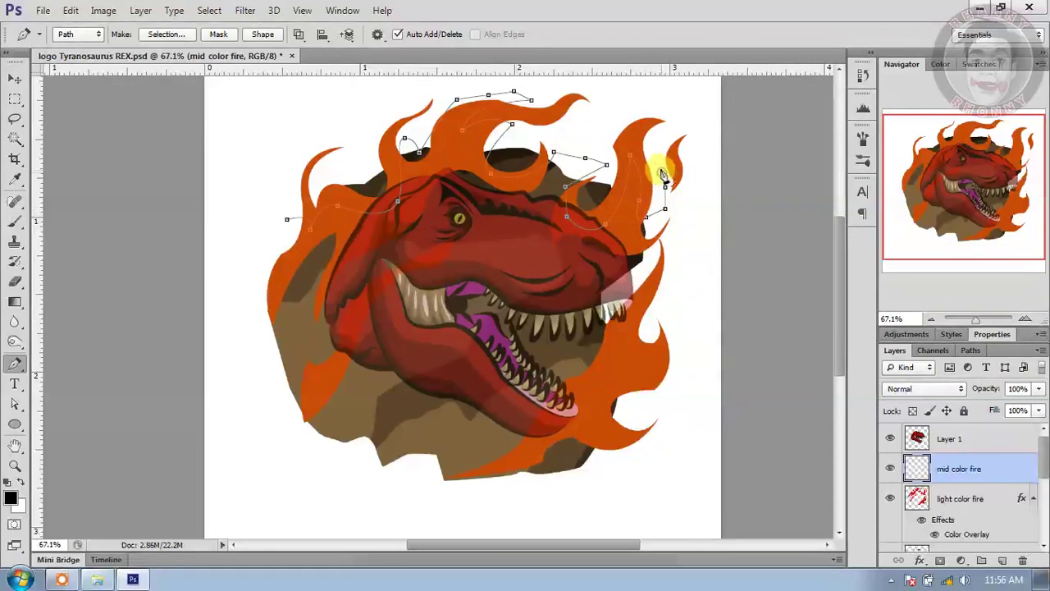
{"action": "left_click_drag", "start_coordinate": [663, 168], "coordinate": [592, 403]}
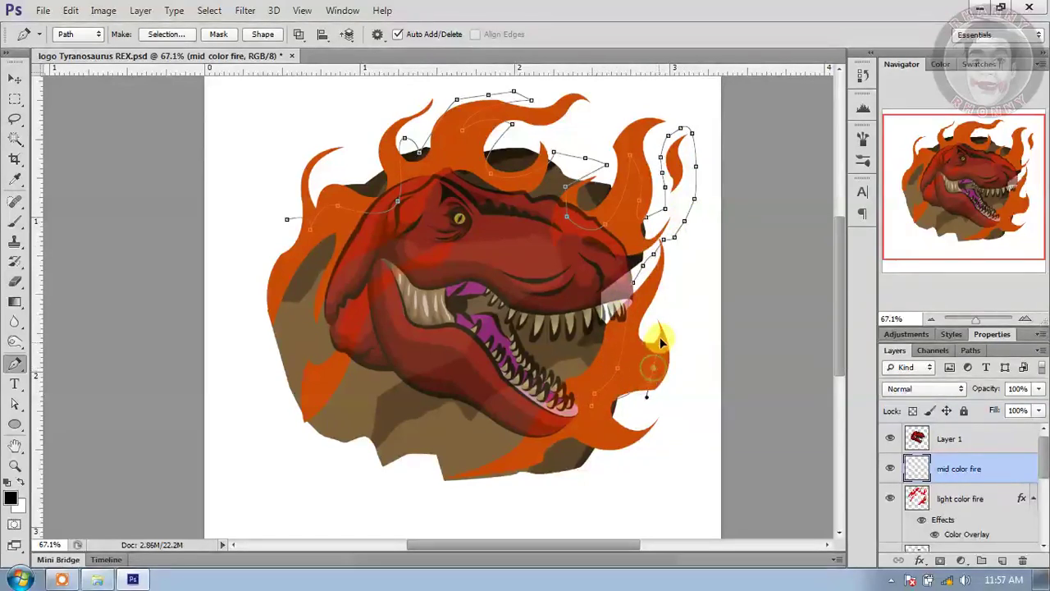
{"action": "left_click_drag", "start_coordinate": [664, 313], "coordinate": [690, 331]}
{"action": "left_click_drag", "start_coordinate": [655, 394], "coordinate": [695, 389]}
Step: Close the path with a loose outline running outside the flames, up the right side and over the top to its starting point
{"action": "left_click", "coordinate": [709, 326]}
{"action": "left_click", "coordinate": [709, 231]}
{"action": "left_click", "coordinate": [707, 134]}
{"action": "left_click_drag", "start_coordinate": [671, 105], "coordinate": [645, 104]}
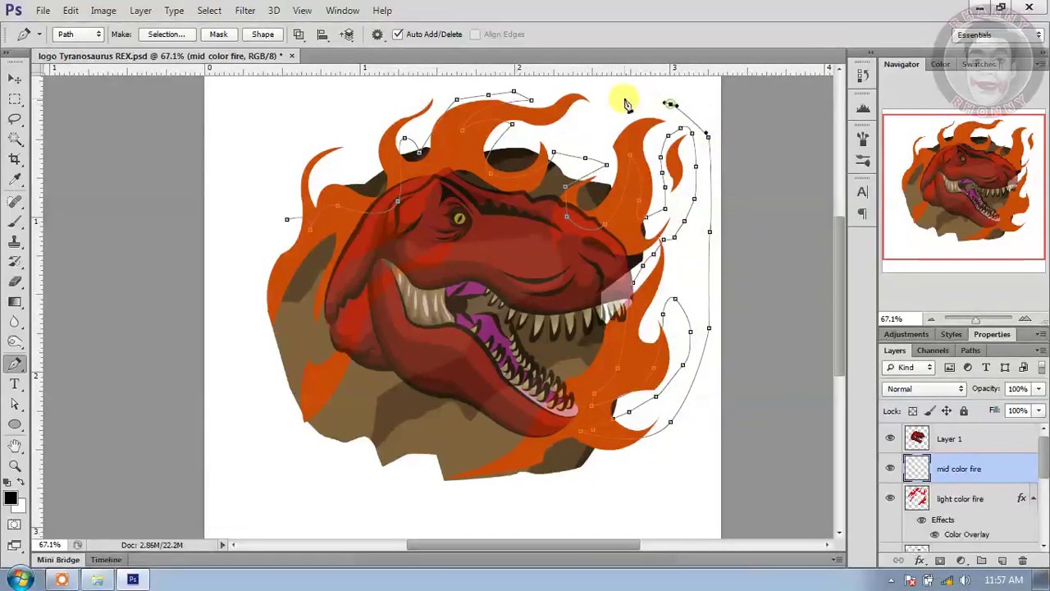
{"action": "left_click", "coordinate": [445, 85]}
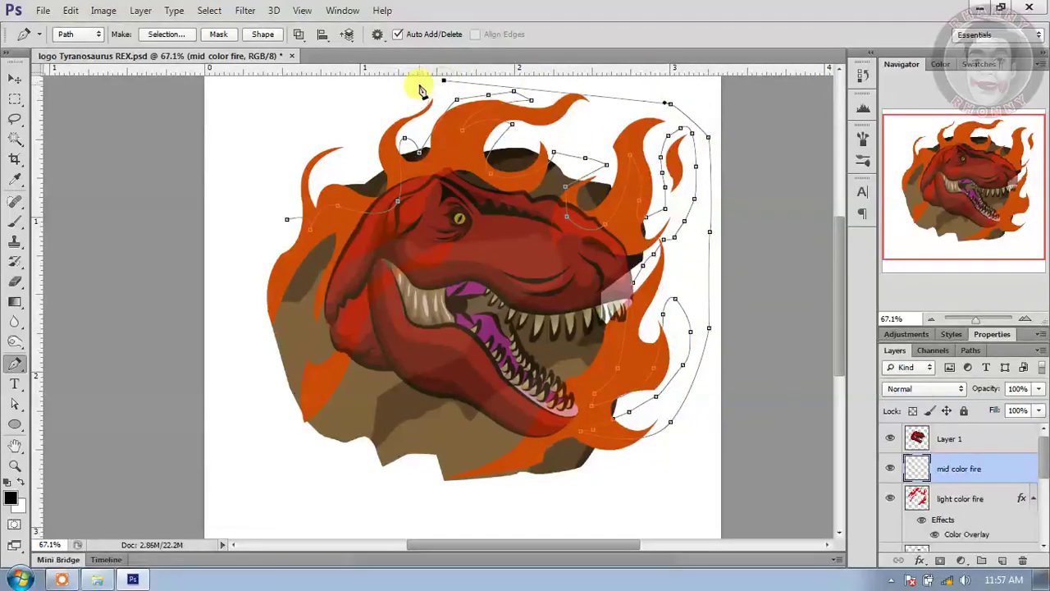
{"action": "left_click", "coordinate": [373, 93]}
{"action": "left_click_drag", "start_coordinate": [303, 114], "coordinate": [253, 151]}
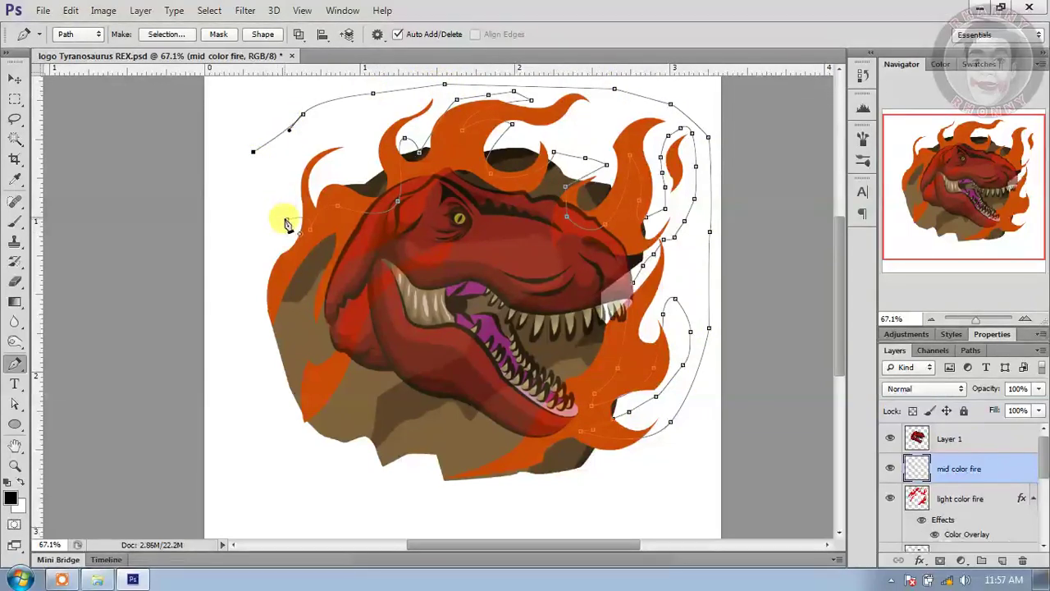
{"action": "left_click", "coordinate": [286, 220]}
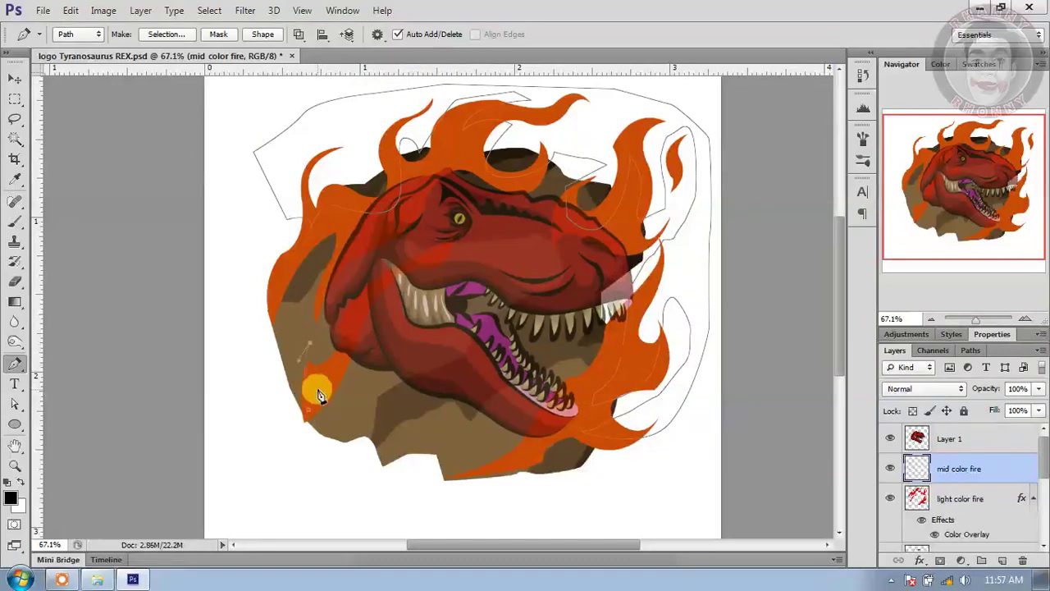
Step: Draw two small closed highlight paths on the lower-left flame and the far-left flame
{"action": "left_click", "coordinate": [337, 302]}
{"action": "left_click", "coordinate": [341, 338]}
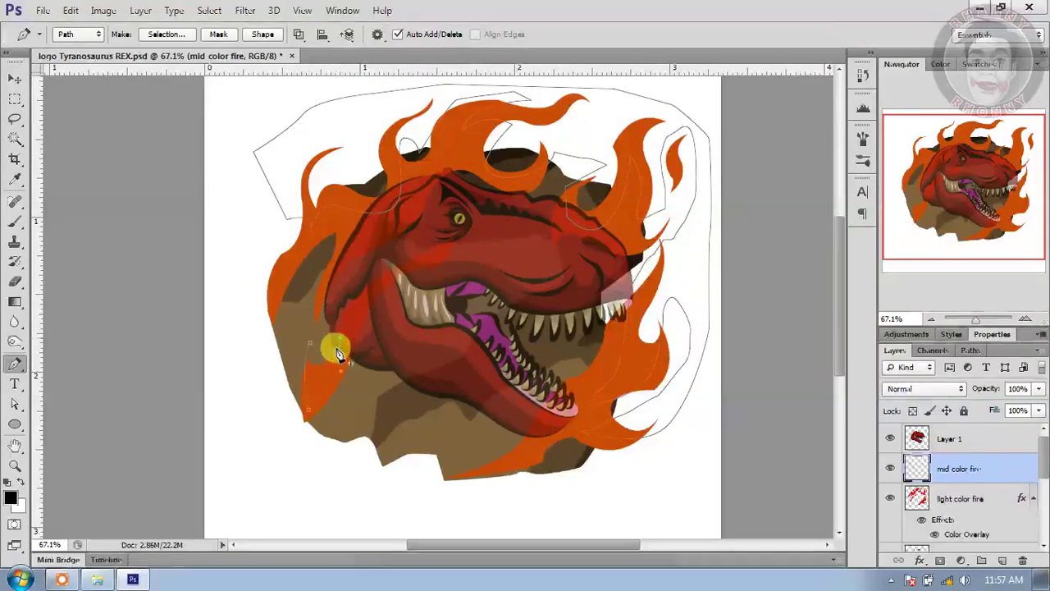
{"action": "left_click", "coordinate": [287, 416]}
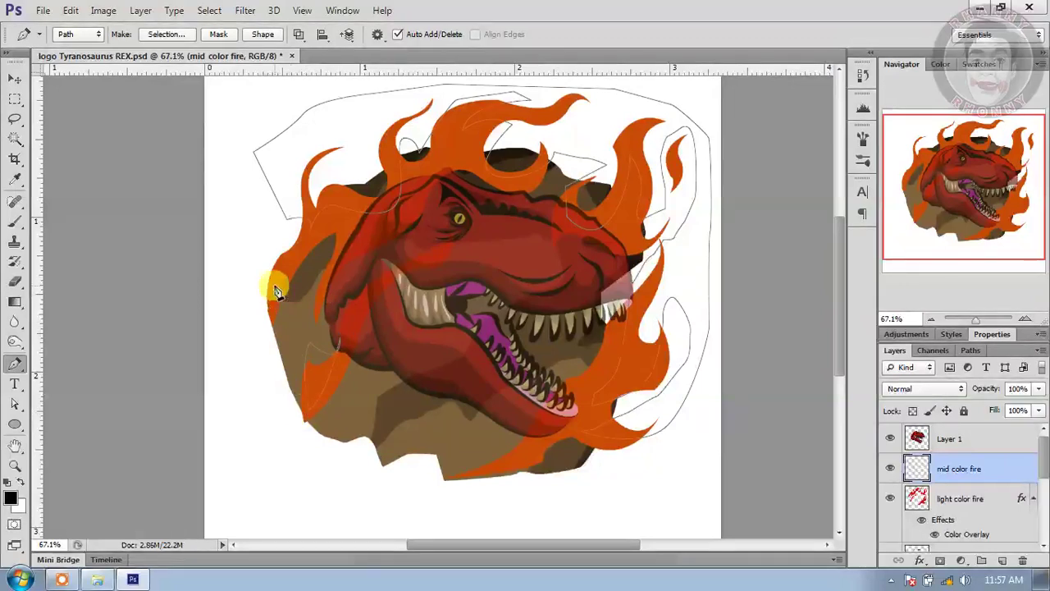
{"action": "left_click_drag", "start_coordinate": [278, 233], "coordinate": [294, 220]}
{"action": "left_click", "coordinate": [283, 233], "text": "alt"}
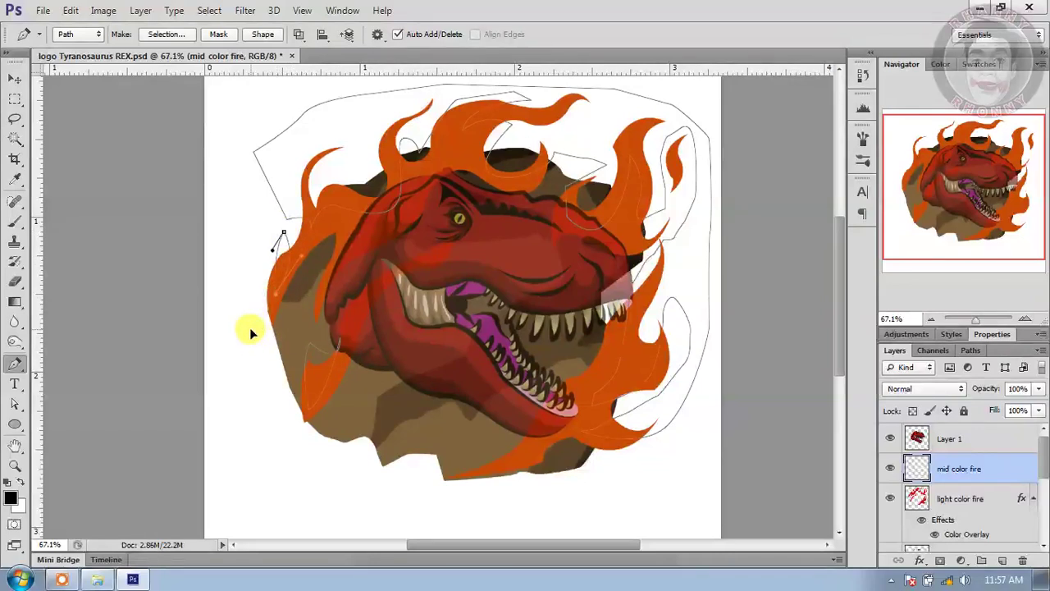
Step: Fill the paths with yellow-orange e6a019 on the mid color fire layer and delete the paths
{"action": "right_click", "coordinate": [397, 183]}
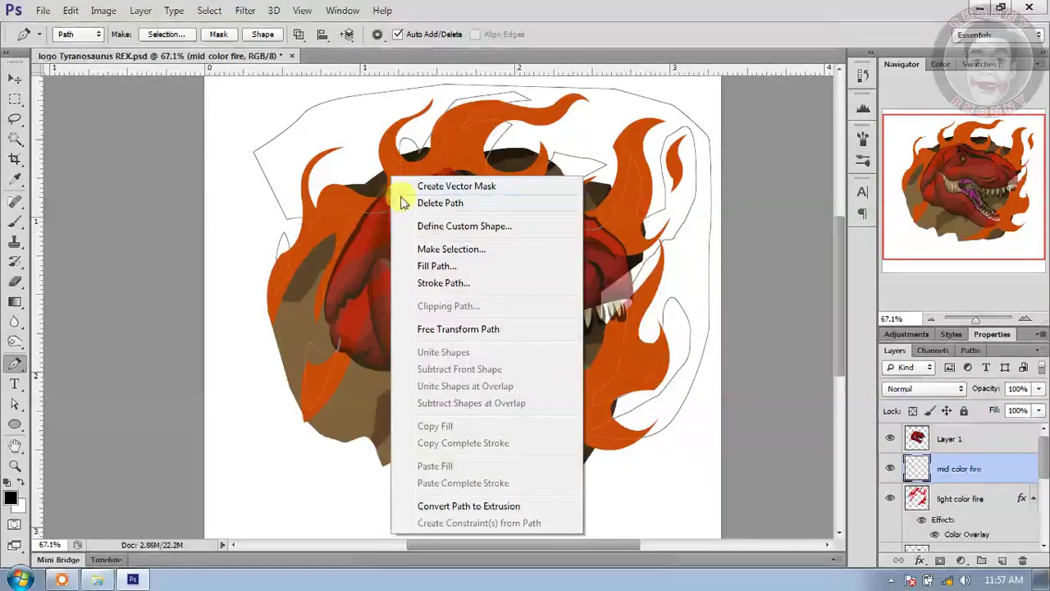
{"action": "left_click", "coordinate": [435, 265]}
{"action": "left_click", "coordinate": [696, 101]}
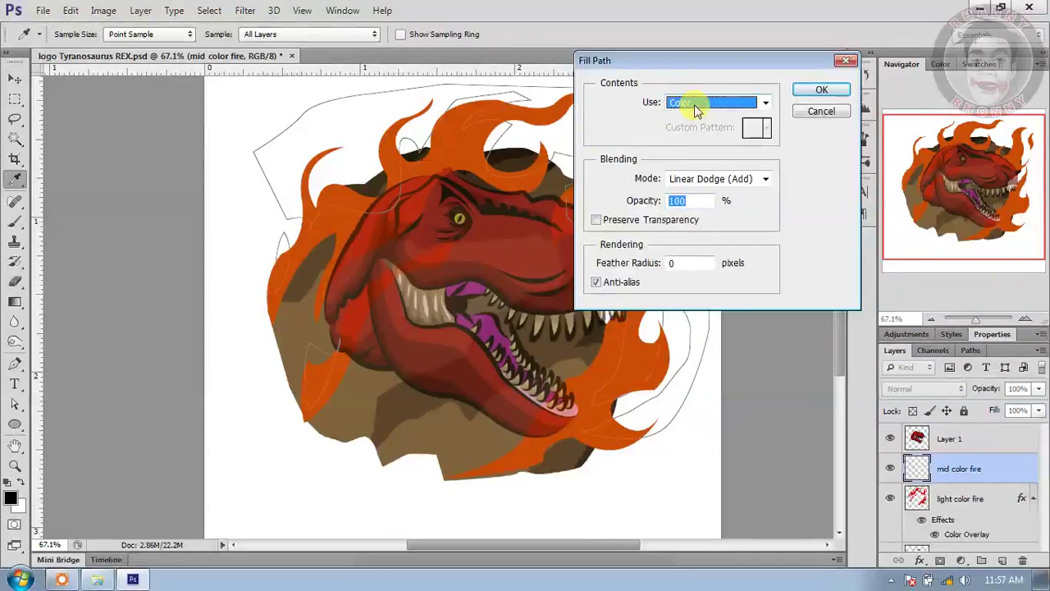
{"action": "left_click", "coordinate": [691, 143]}
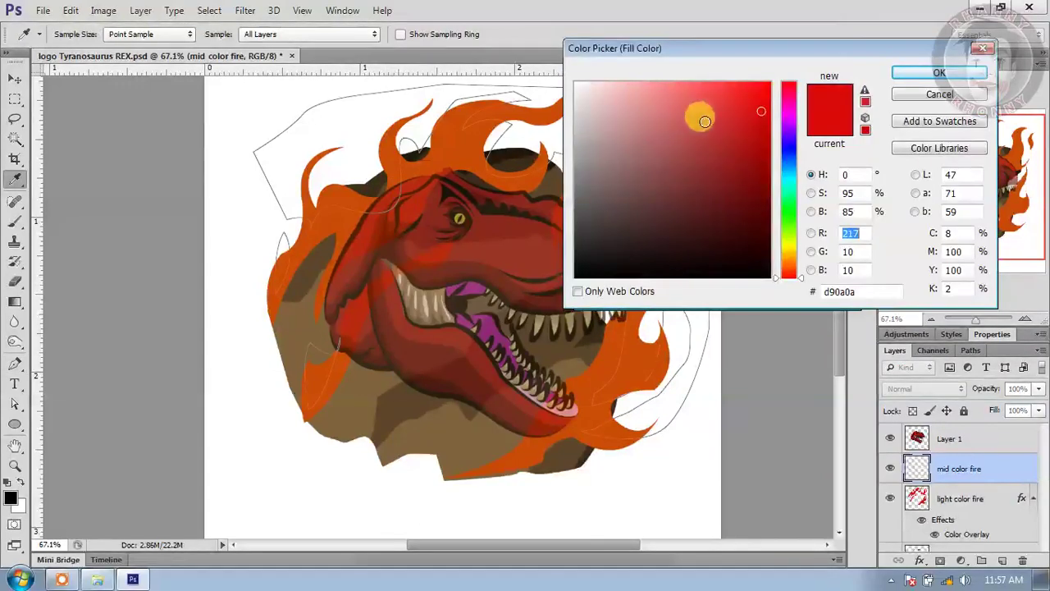
{"action": "left_click", "coordinate": [449, 133]}
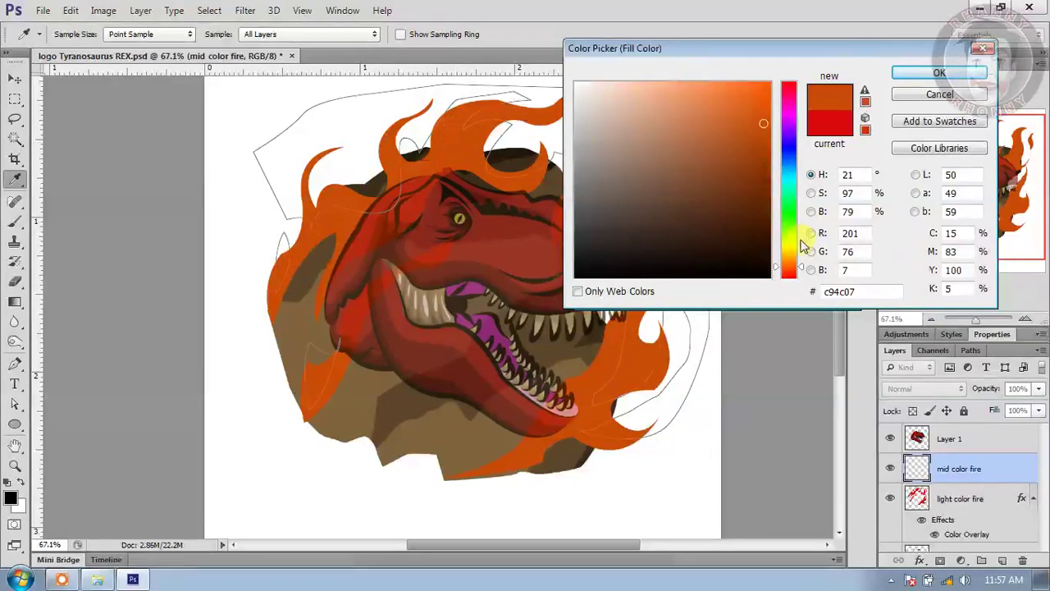
{"action": "left_click_drag", "start_coordinate": [793, 272], "coordinate": [793, 257]}
{"action": "mouse_move", "coordinate": [742, 129]}
{"action": "left_mouse_down"}
{"action": "mouse_move", "coordinate": [734, 136]}
{"action": "mouse_move", "coordinate": [757, 121]}
{"action": "mouse_move", "coordinate": [749, 90]}
{"action": "mouse_move", "coordinate": [748, 100]}
{"action": "left_mouse_up"}
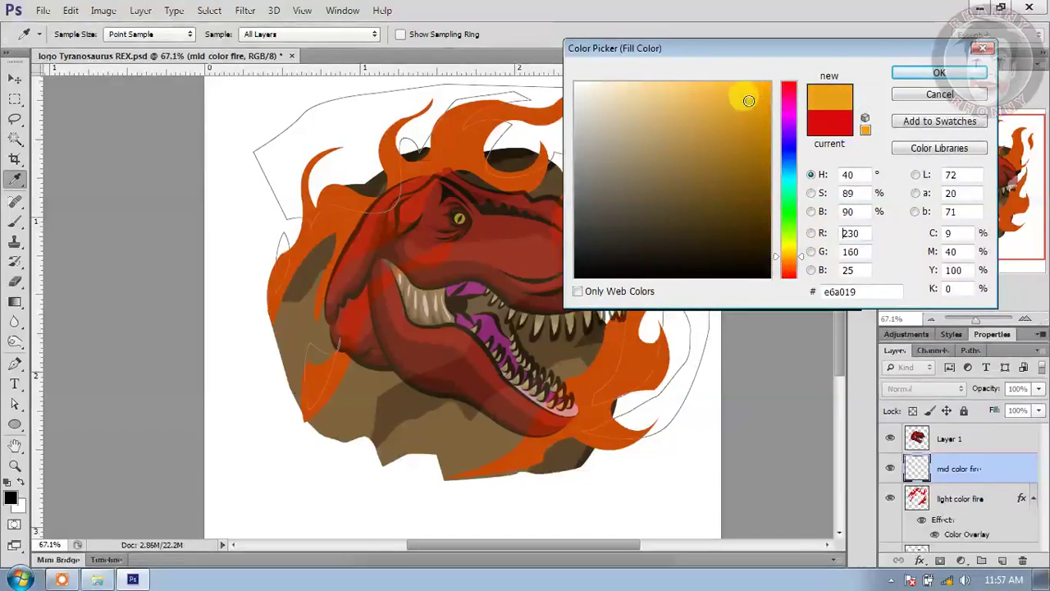
{"action": "left_click", "coordinate": [939, 72]}
{"action": "left_click", "coordinate": [819, 88]}
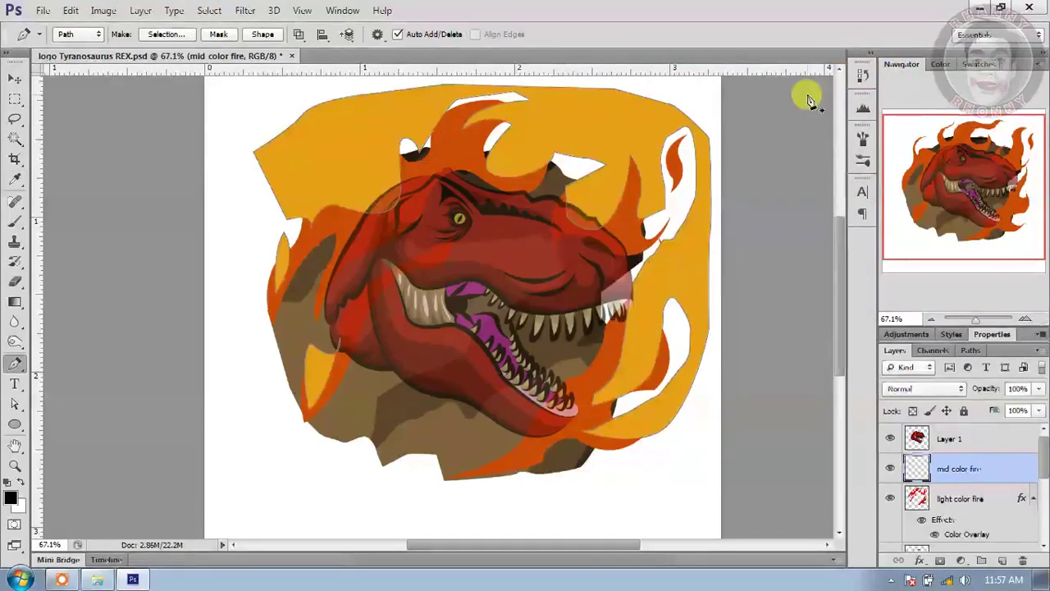
{"action": "right_click", "coordinate": [582, 110]}
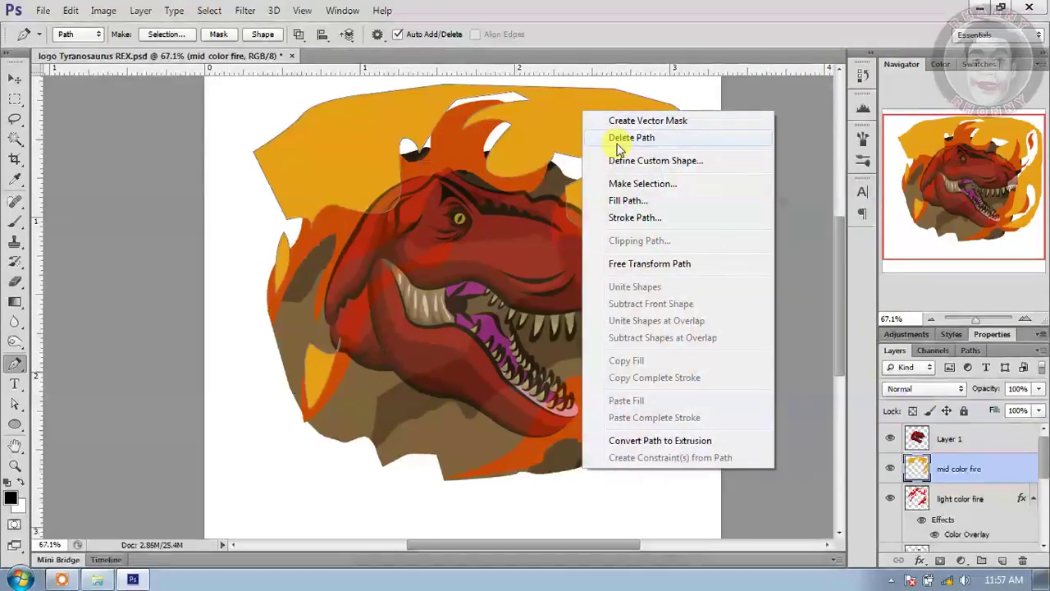
{"action": "left_click", "coordinate": [620, 140]}
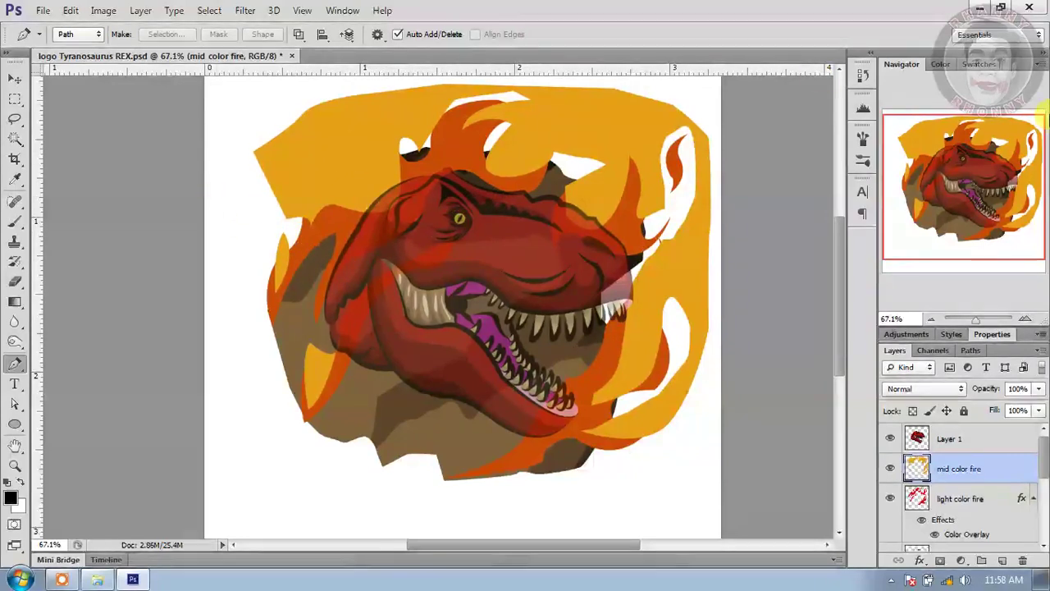
Step: Erase the yellow-orange fill outside the light color fire layer's flame shape using its inverted selection, and deselect
{"action": "left_click", "coordinate": [917, 498], "text": "ctrl"}
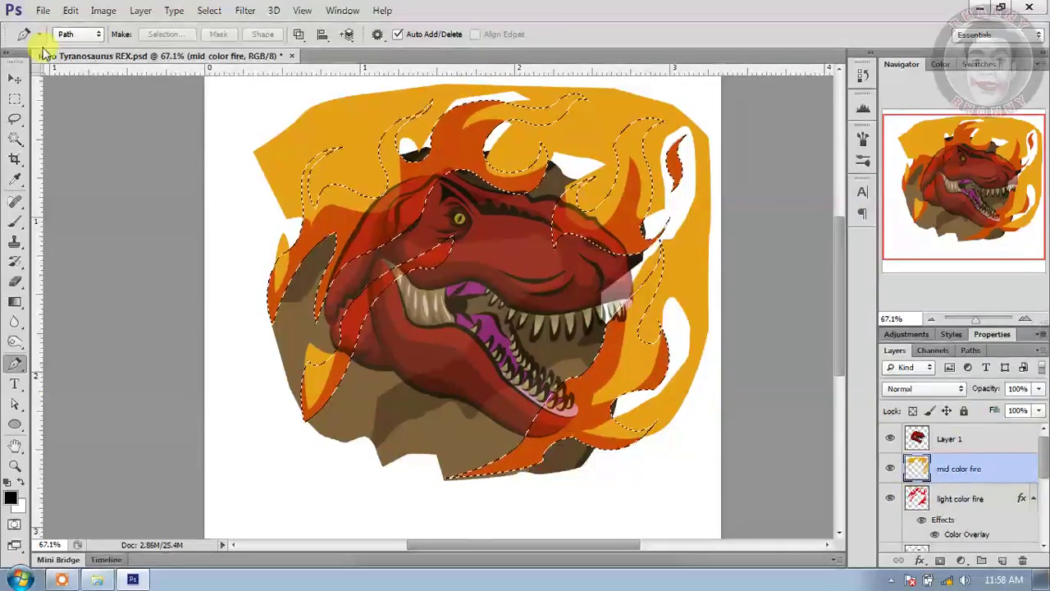
{"action": "left_click", "coordinate": [210, 11]}
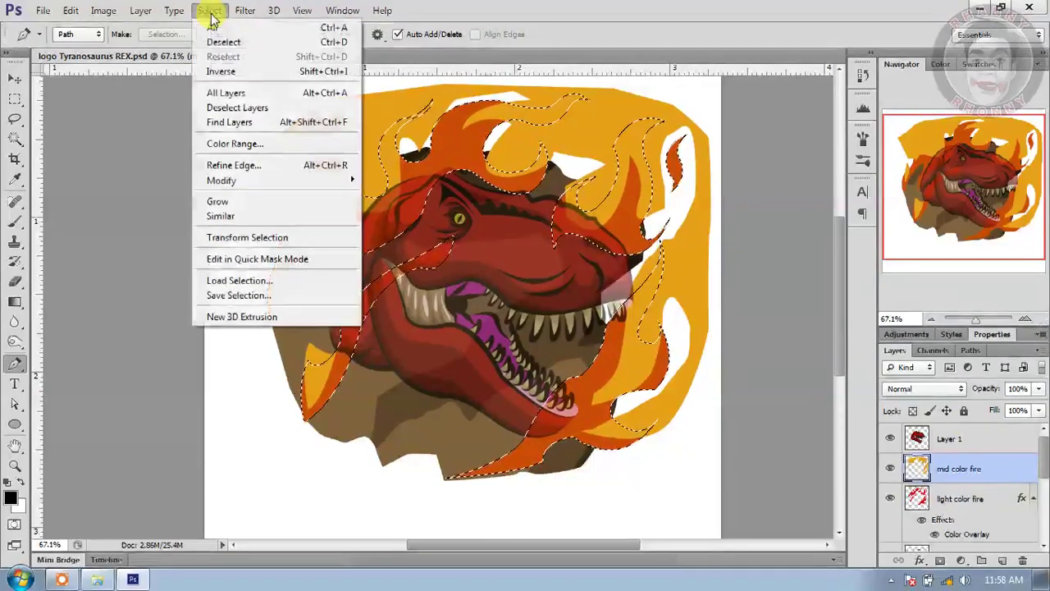
{"action": "left_click", "coordinate": [222, 68]}
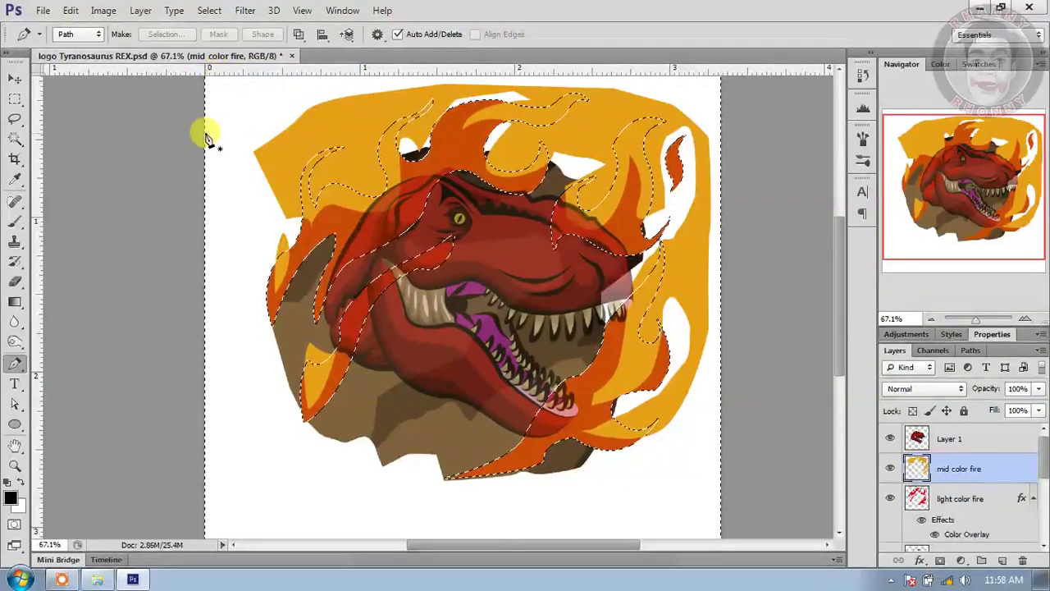
{"action": "key", "text": "Delete"}
{"action": "key", "text": "ctrl+d"}
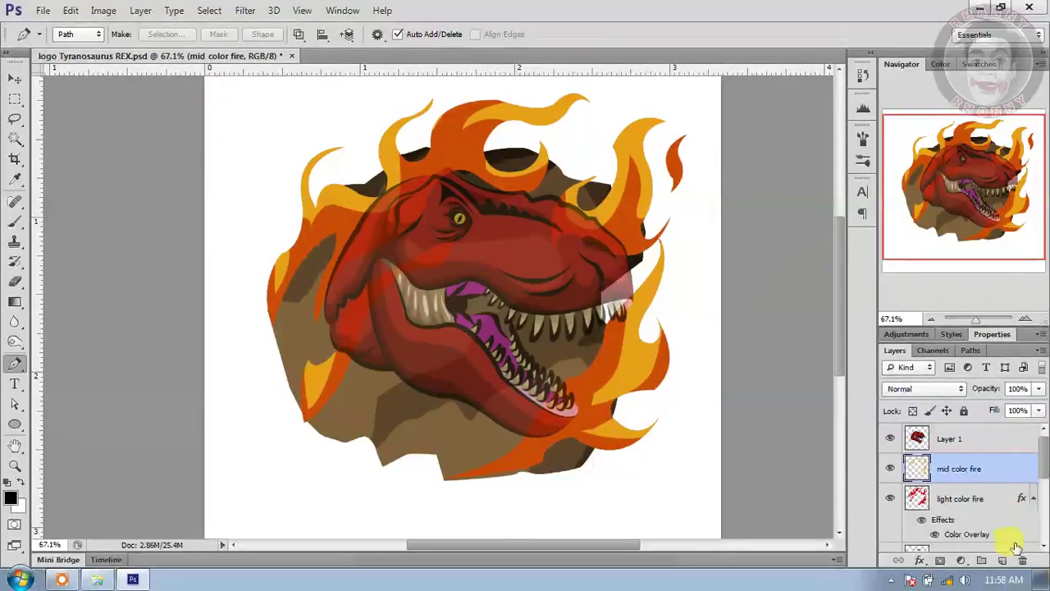
Step: Create a new layer above mid color fire and name it "dark color fire"
{"action": "left_click", "coordinate": [1002, 561]}
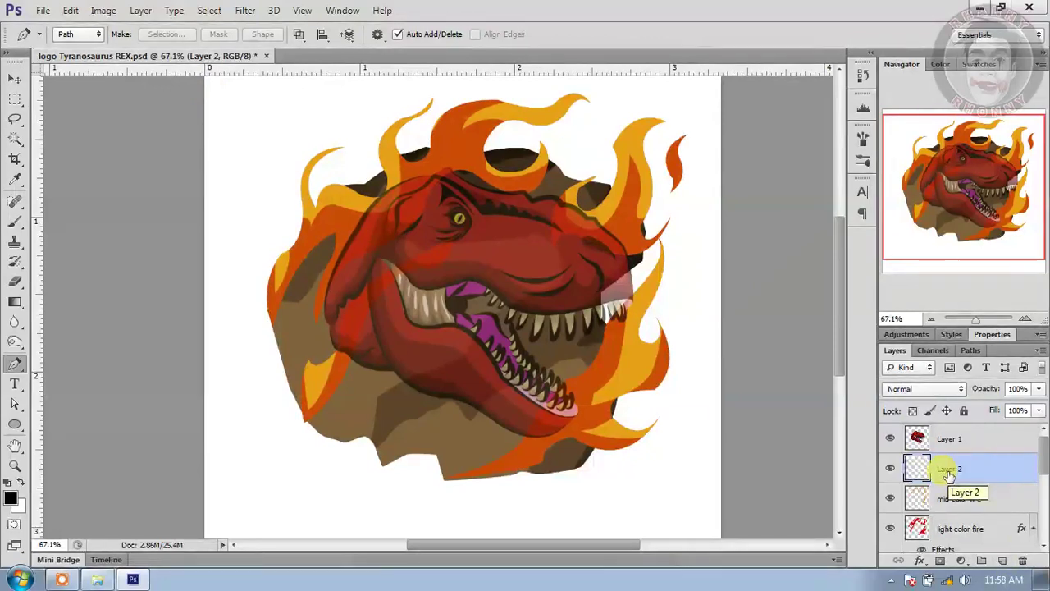
{"action": "type", "text": "dark"}
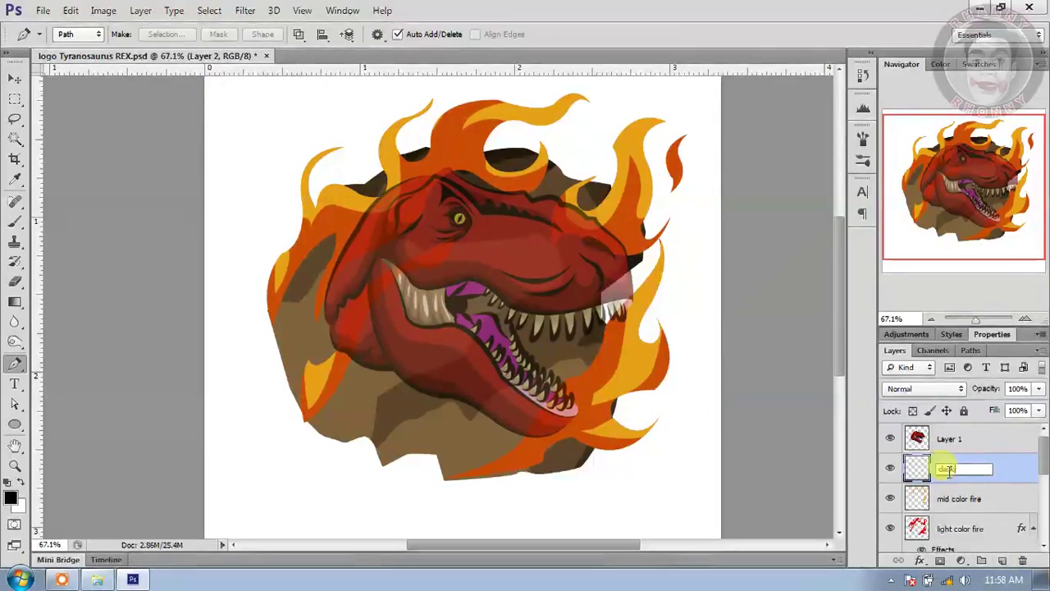
{"action": "type", "text": " color f"}
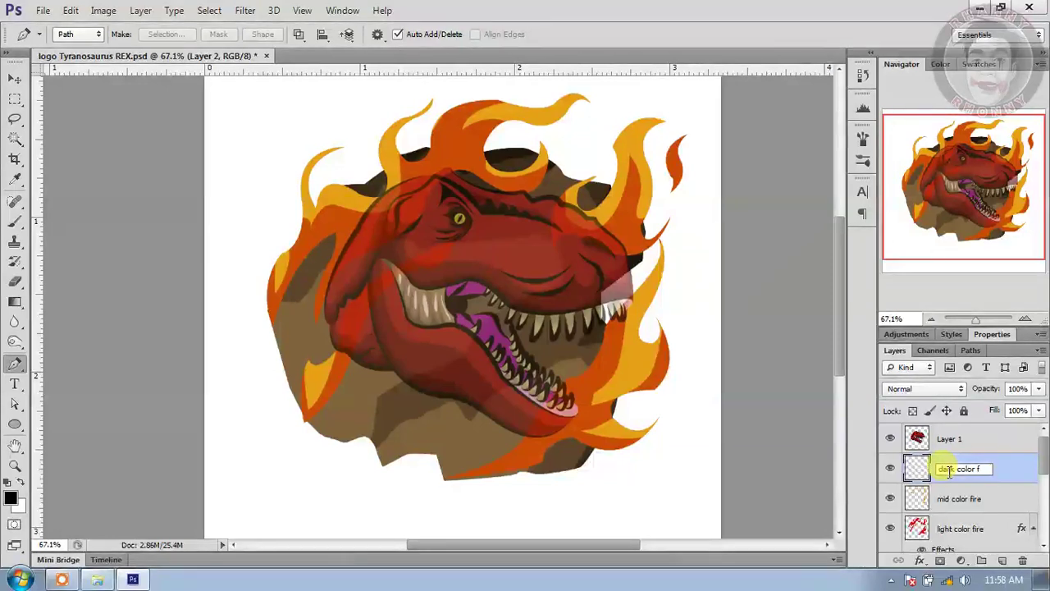
{"action": "type", "text": "ire"}
{"action": "key", "text": "Return"}
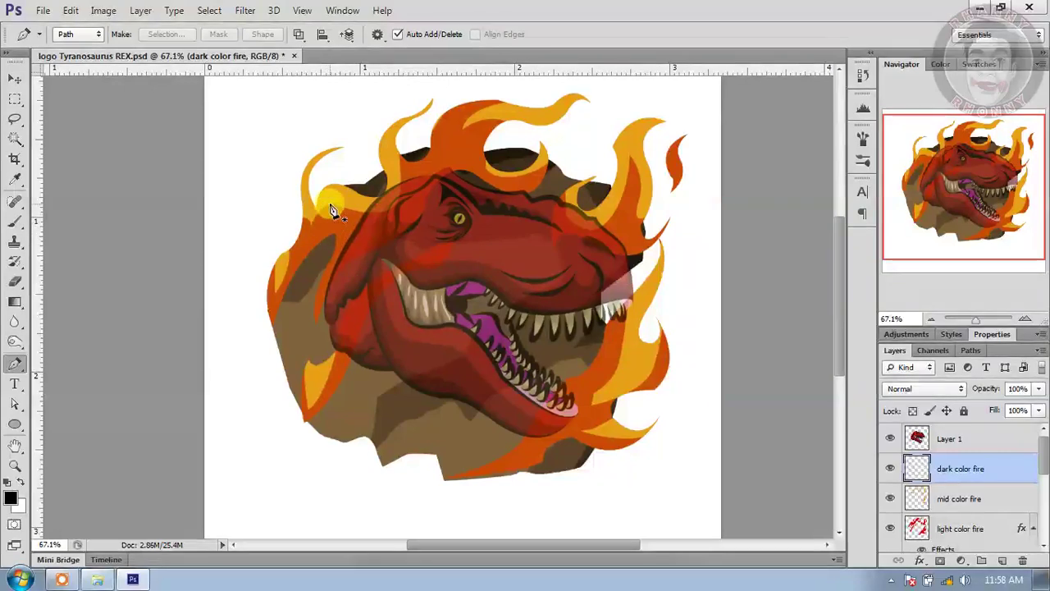
Step: Rename the light color fire layer as "dark color fire"
{"action": "double_click", "coordinate": [948, 499]}
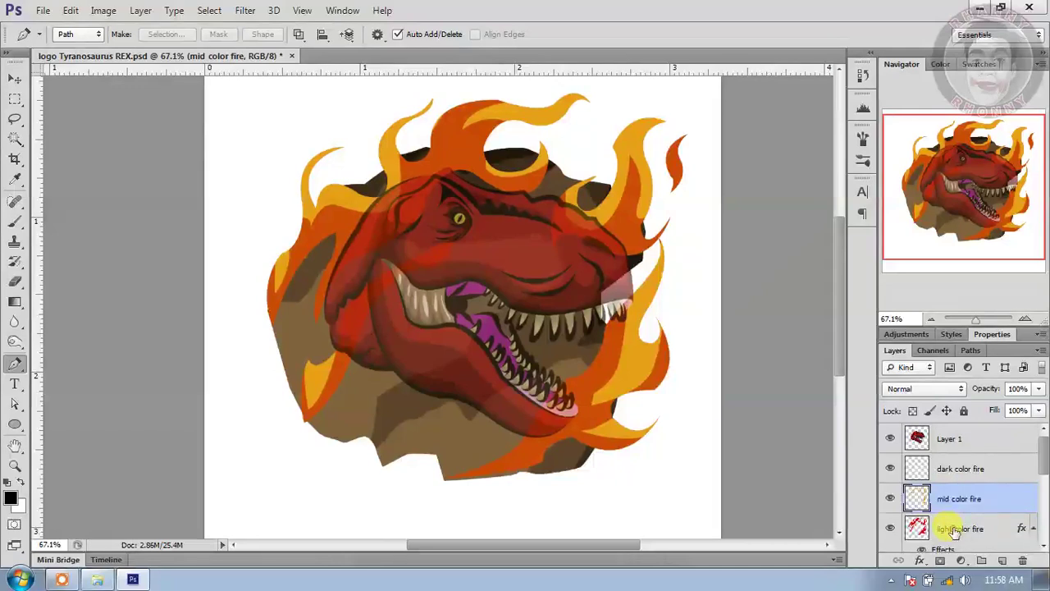
{"action": "double_click", "coordinate": [955, 526]}
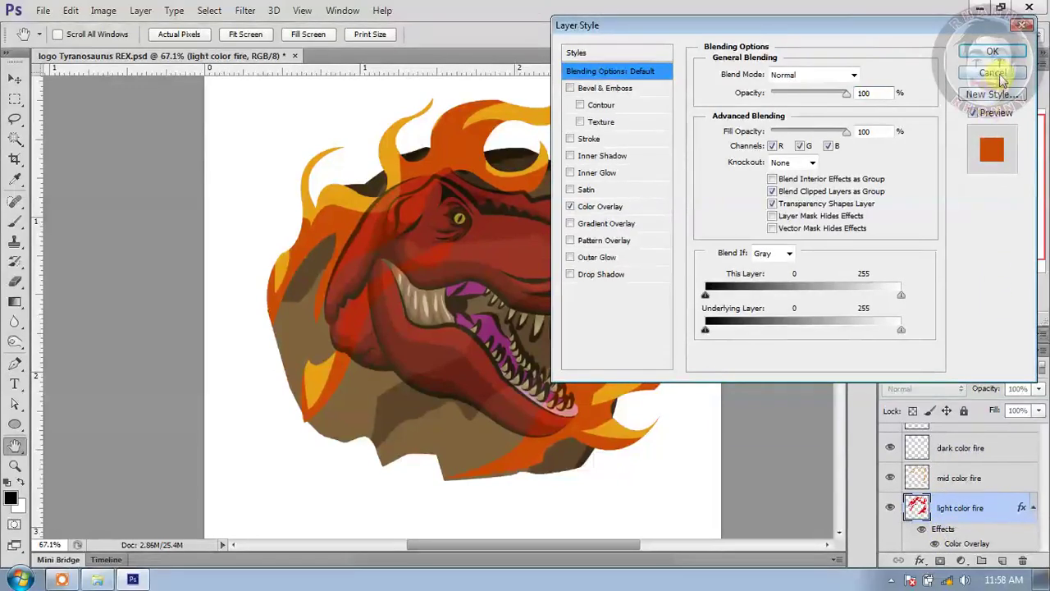
{"action": "left_click", "coordinate": [991, 51]}
{"action": "key", "text": "p"}
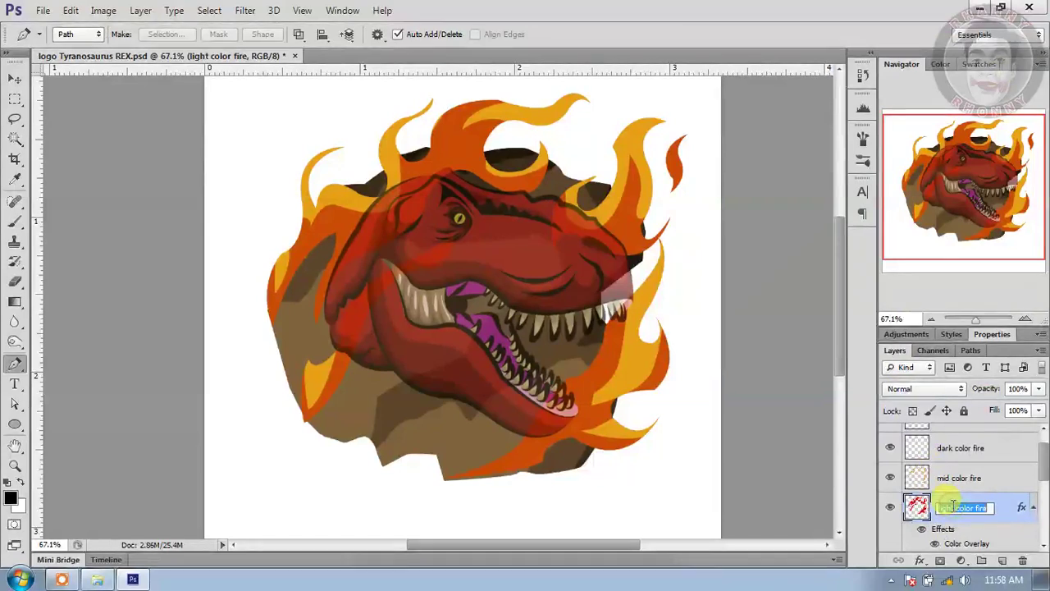
{"action": "left_click", "coordinate": [952, 506]}
{"action": "key", "text": "BackSpace"}
{"action": "key", "text": "BackSpace"}
{"action": "key", "text": "BackSpace"}
{"action": "type", "text": "dark"}
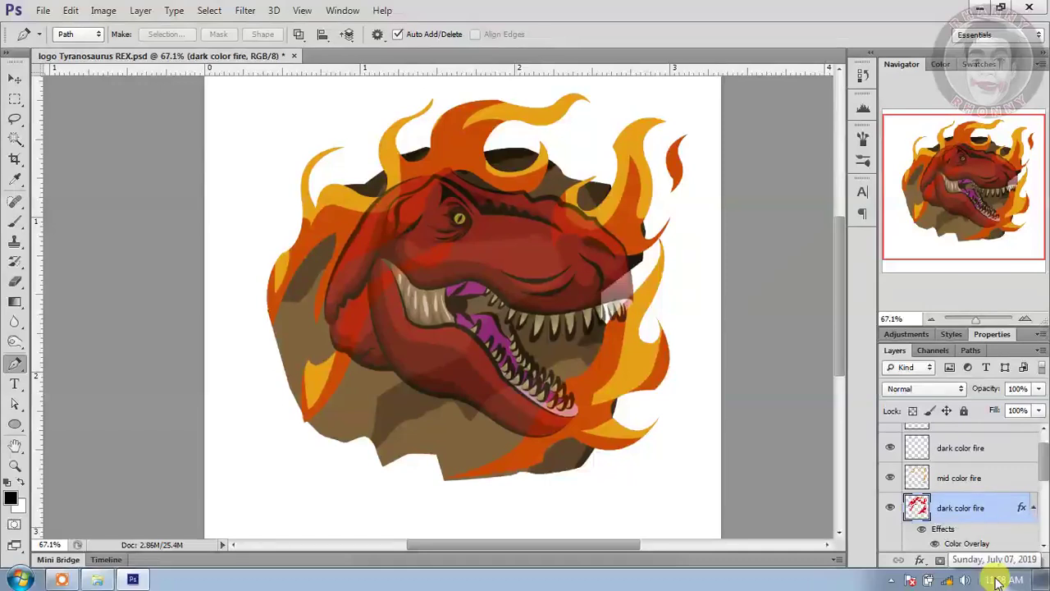
Step: Rename the empty layer above mid color fire as "light color fire"
{"action": "double_click", "coordinate": [961, 449]}
{"action": "left_click", "coordinate": [957, 449]}
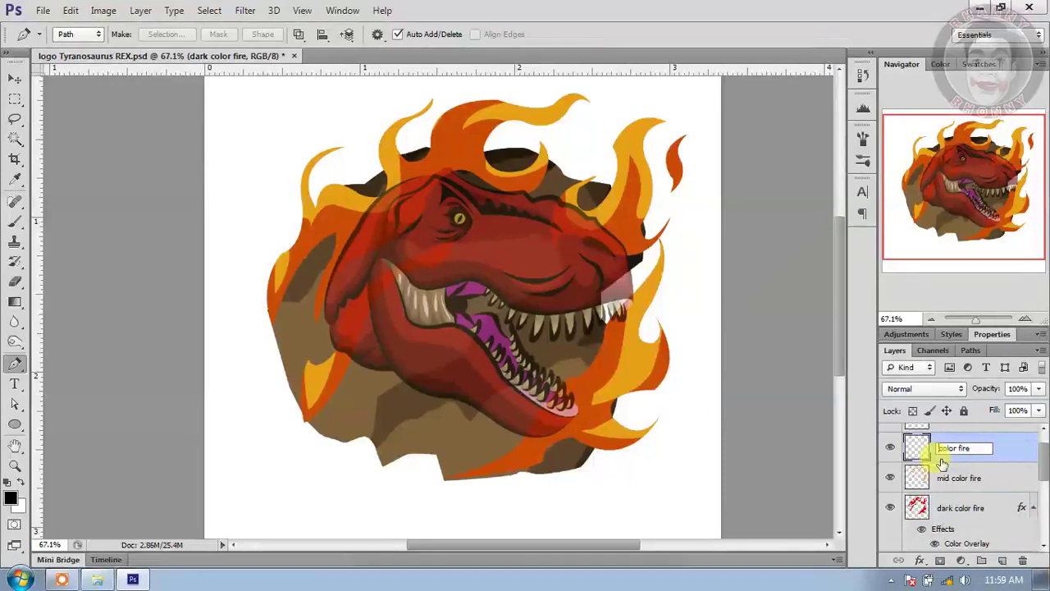
{"action": "type", "text": "light"}
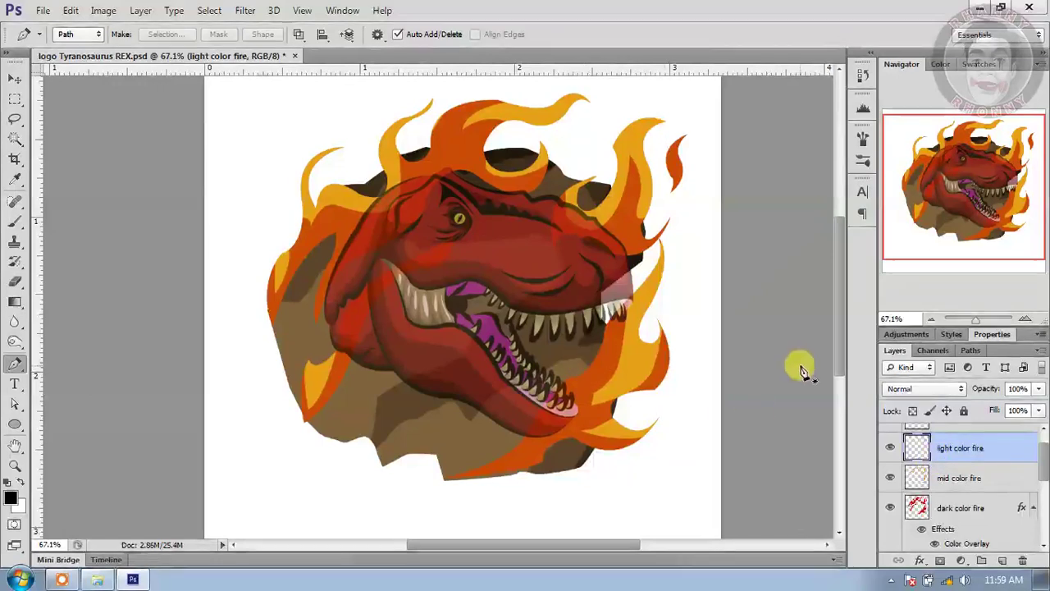
Step: Start a Pen path for the light highlights, tracing the two flames at the upper left of the dinosaur head
{"action": "scroll", "coordinate": [318, 164], "scroll_direction": "up", "scroll_amount": 3}
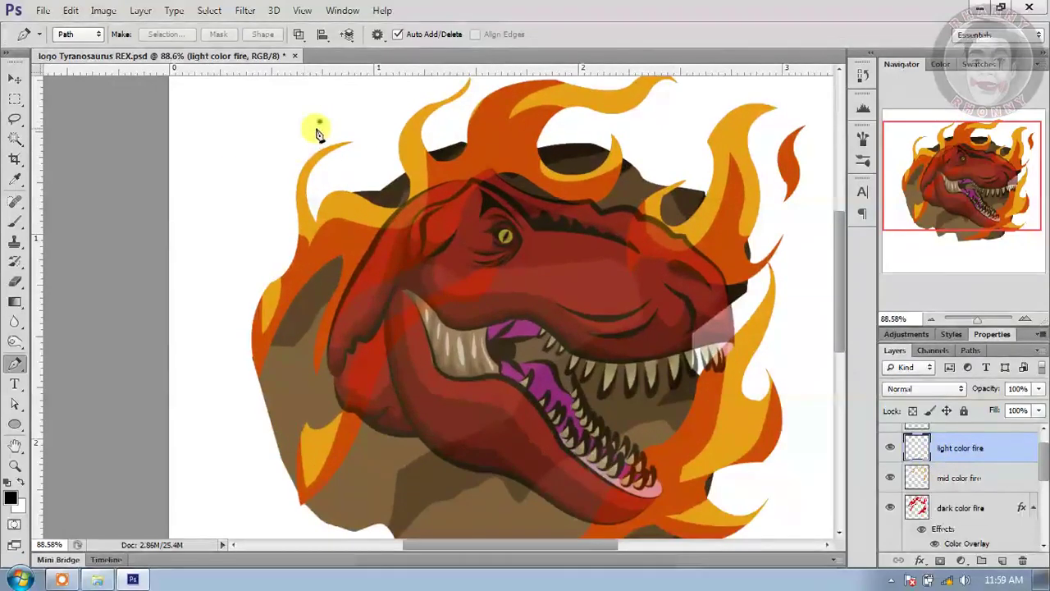
{"action": "left_click", "coordinate": [320, 122]}
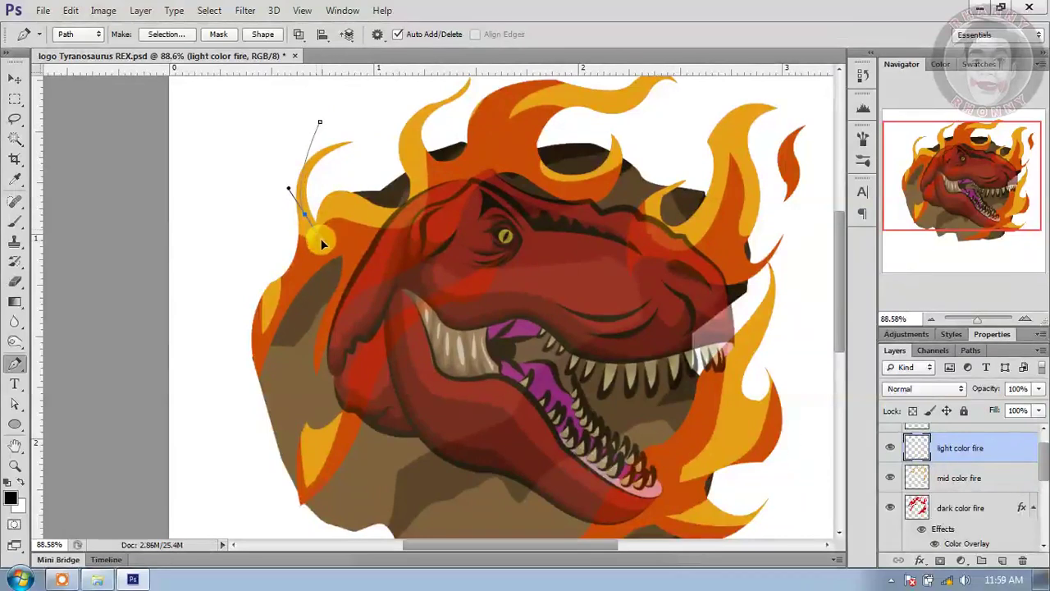
{"action": "left_click_drag", "start_coordinate": [323, 244], "coordinate": [354, 178]}
{"action": "left_click", "coordinate": [333, 210]}
{"action": "left_click_drag", "start_coordinate": [346, 217], "coordinate": [389, 180]}
{"action": "left_click_drag", "start_coordinate": [384, 195], "coordinate": [460, 120]}
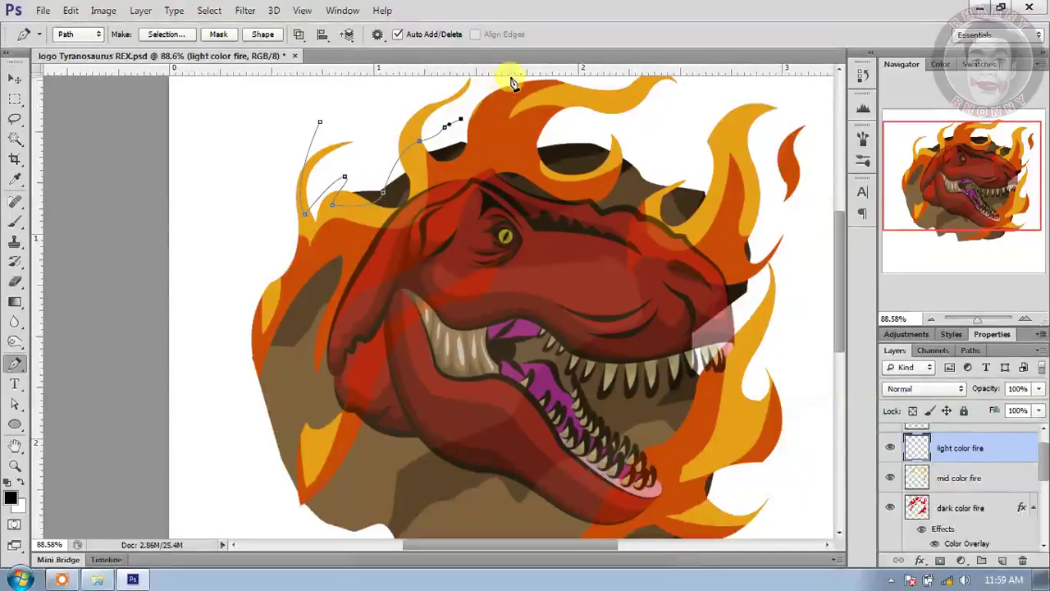
Step: Extend the path from the second left flame over and around the tip of the large top flame
{"action": "scroll", "coordinate": [510, 82], "scroll_direction": "down", "scroll_amount": 1}
{"action": "left_click_drag", "start_coordinate": [835, 268], "coordinate": [837, 233]}
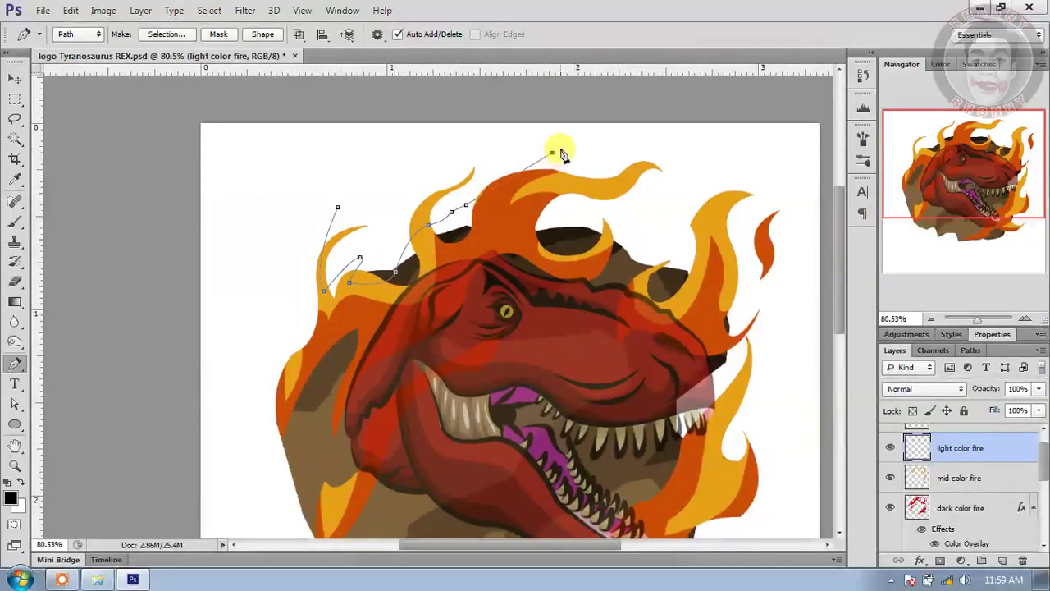
{"action": "key", "text": "ctrl+alt+z"}
{"action": "left_click", "coordinate": [533, 149]}
{"action": "left_click_drag", "start_coordinate": [587, 135], "coordinate": [642, 151]}
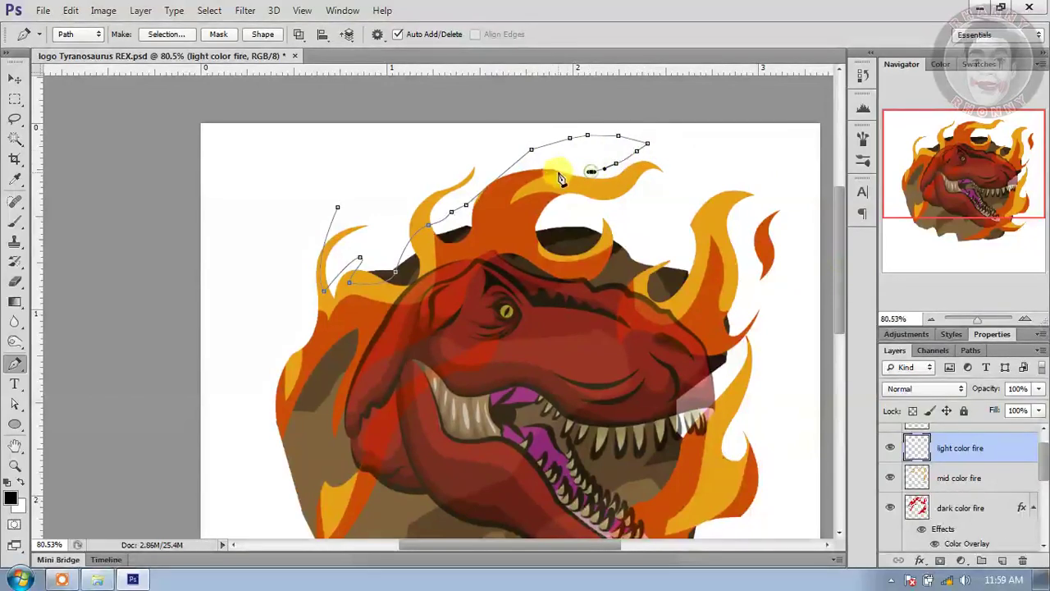
Step: Trace the path down through the large top flame to its base above the brow and back up
{"action": "left_click_drag", "start_coordinate": [493, 209], "coordinate": [488, 258]}
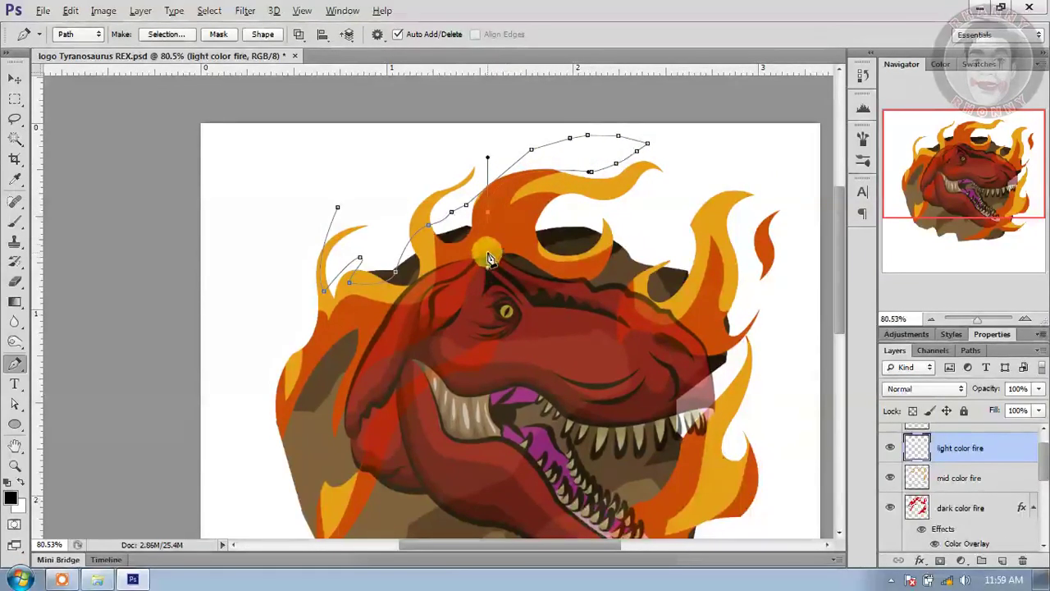
{"action": "left_click", "coordinate": [487, 212]}
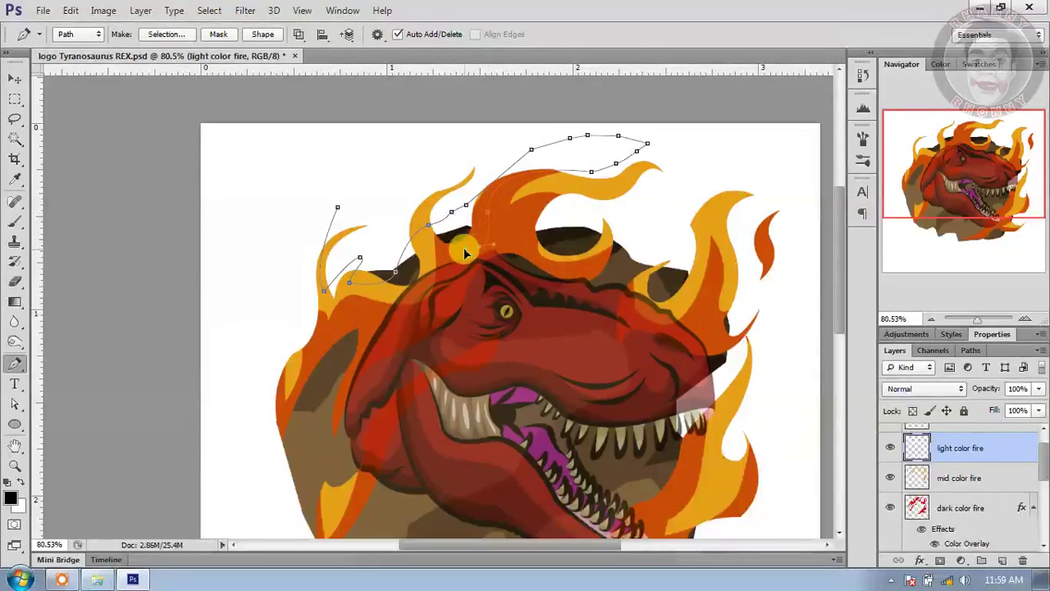
{"action": "left_click", "coordinate": [479, 246]}
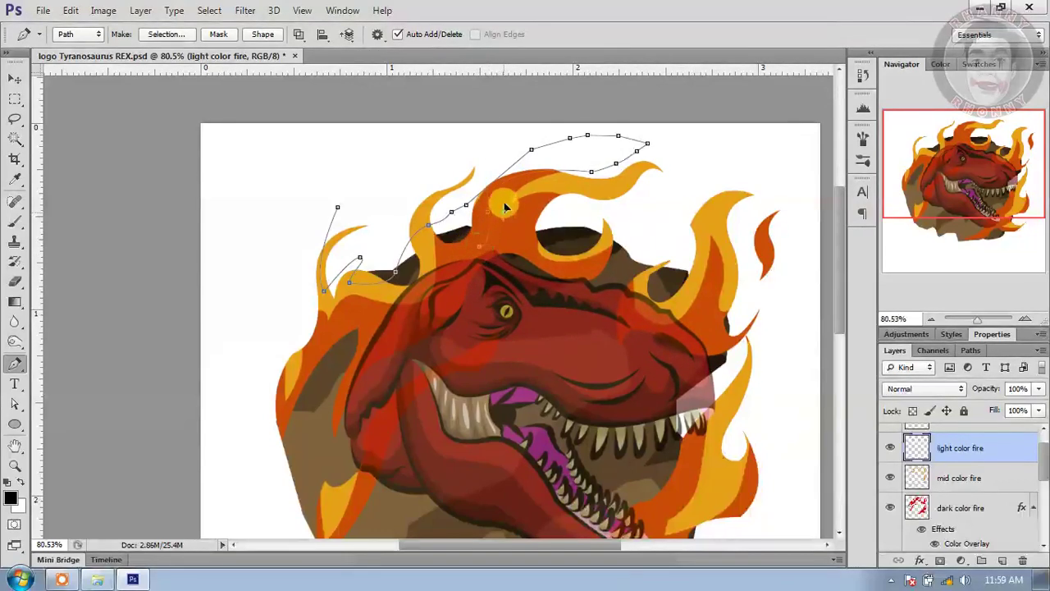
{"action": "left_click", "coordinate": [507, 216]}
{"action": "left_click", "coordinate": [576, 177]}
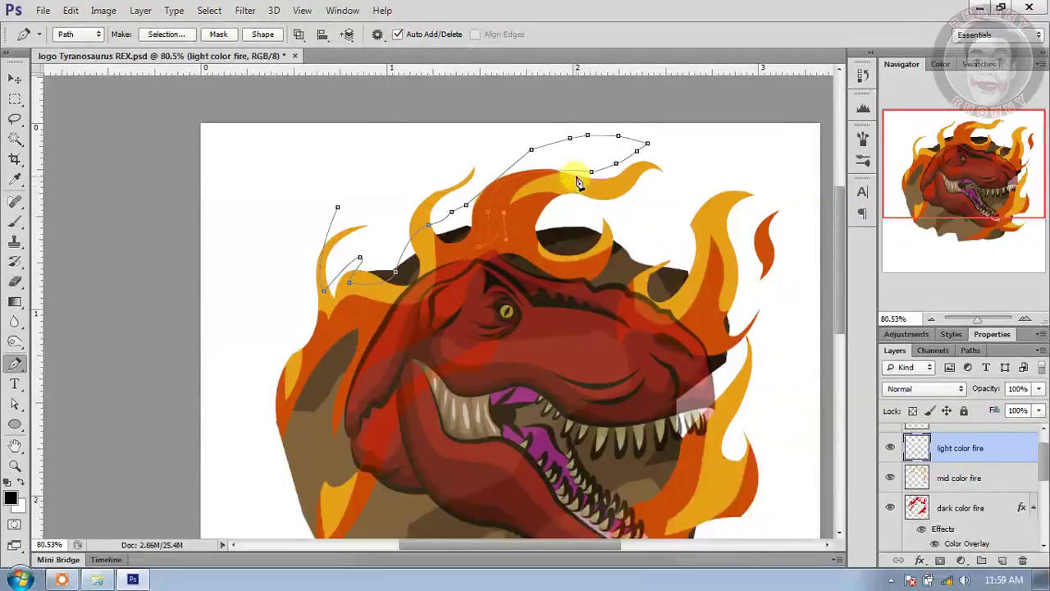
Step: Continue the path past the top flame's curling tip and back around into the curl below it
{"action": "left_click_drag", "start_coordinate": [666, 190], "coordinate": [672, 190]}
{"action": "left_click", "coordinate": [587, 173]}
{"action": "left_click_drag", "start_coordinate": [588, 182], "coordinate": [697, 155]}
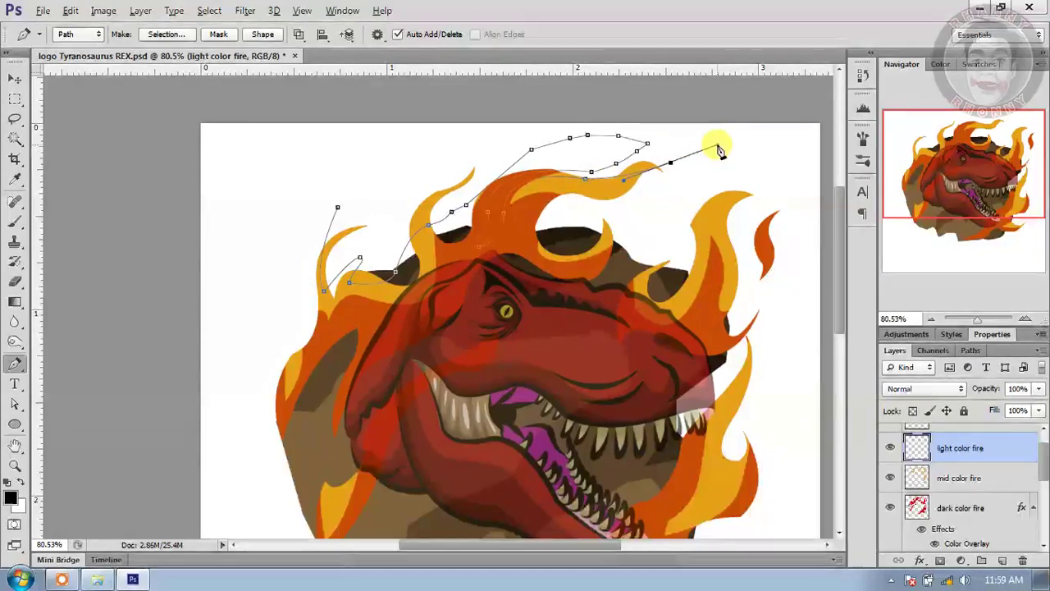
{"action": "left_click_drag", "start_coordinate": [741, 158], "coordinate": [638, 220]}
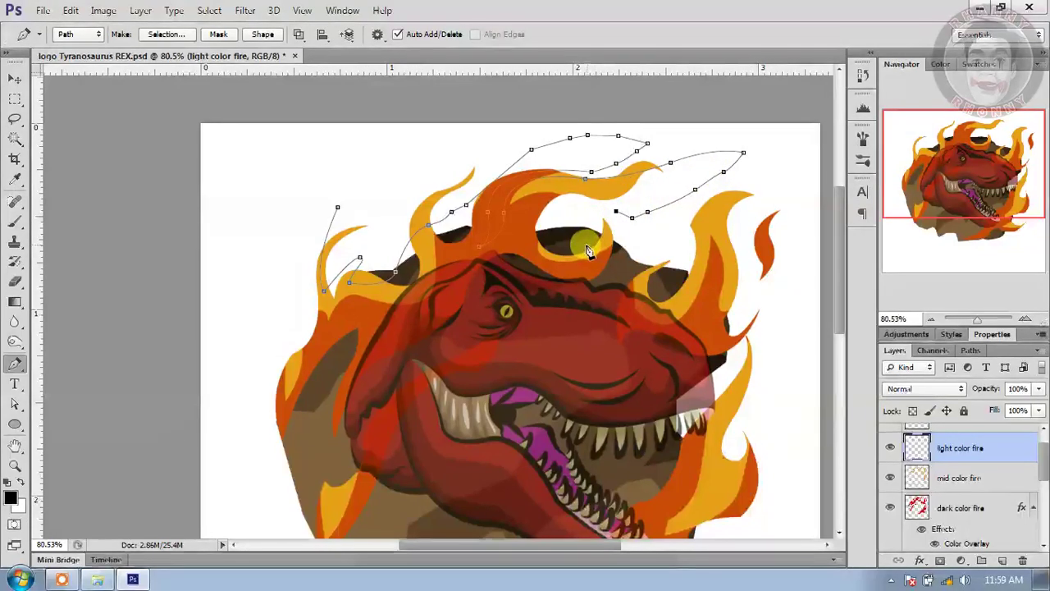
{"action": "left_click_drag", "start_coordinate": [586, 246], "coordinate": [616, 246]}
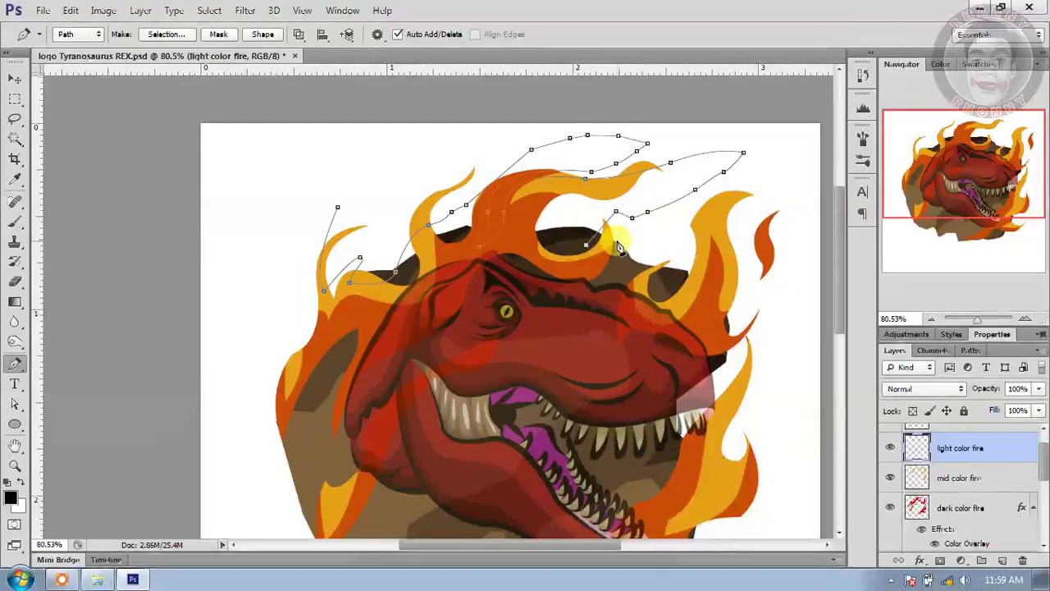
{"action": "key", "text": "ctrl+alt+z"}
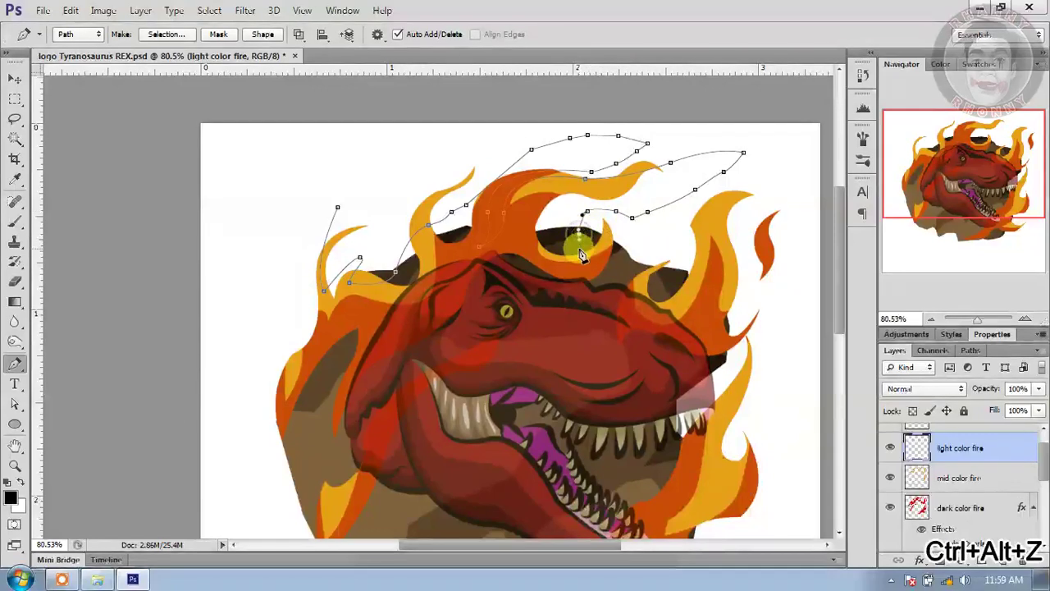
{"action": "left_click", "coordinate": [584, 251]}
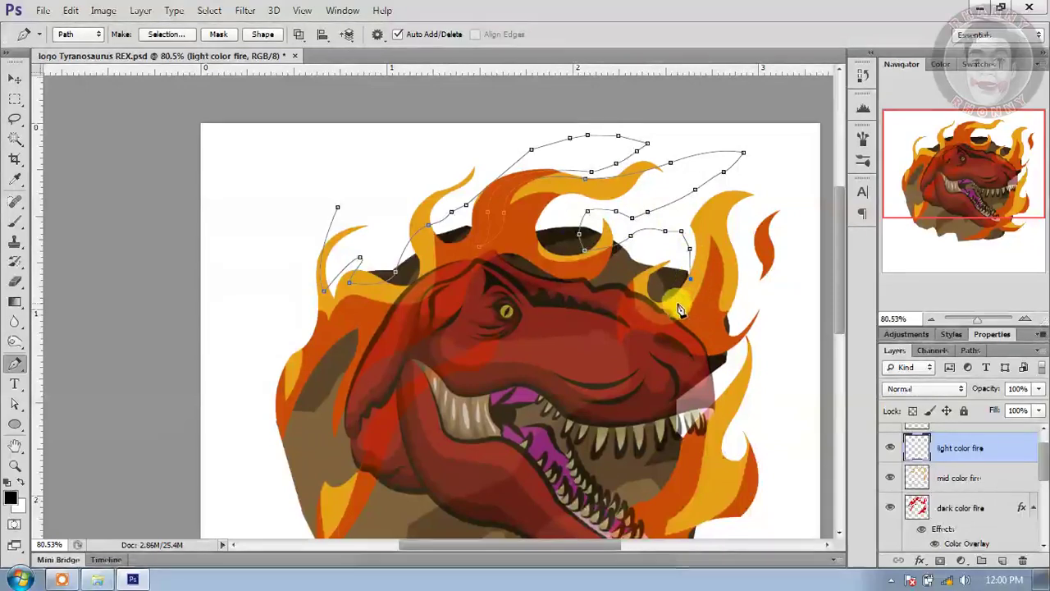
Step: Trace the path up the tall flame above the snout, around its tip and down its inner side
{"action": "left_click_drag", "start_coordinate": [672, 315], "coordinate": [675, 304]}
{"action": "left_click_drag", "start_coordinate": [712, 205], "coordinate": [721, 104]}
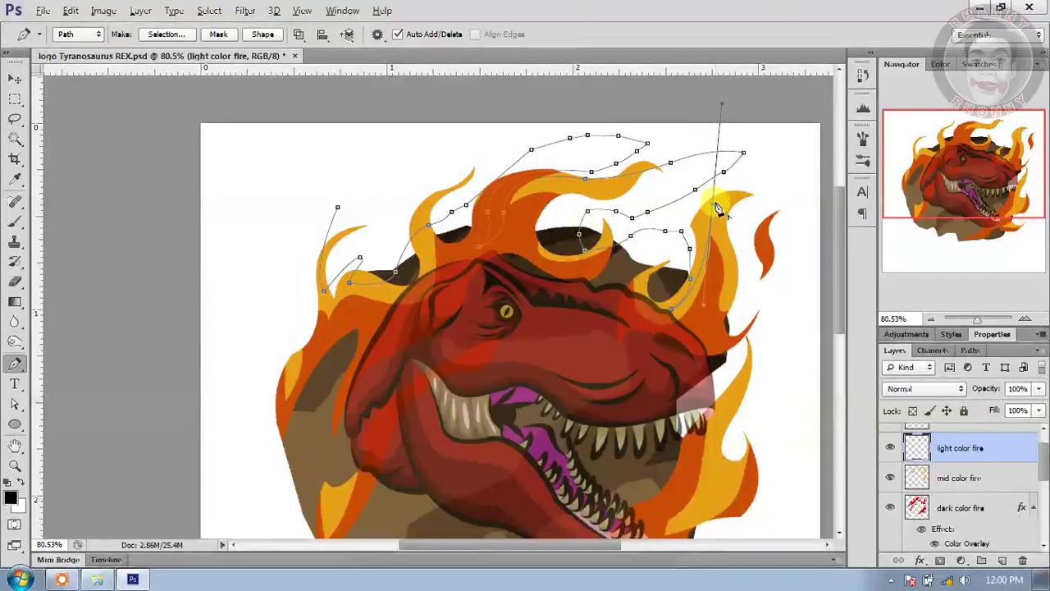
{"action": "left_click_drag", "start_coordinate": [764, 184], "coordinate": [782, 195]}
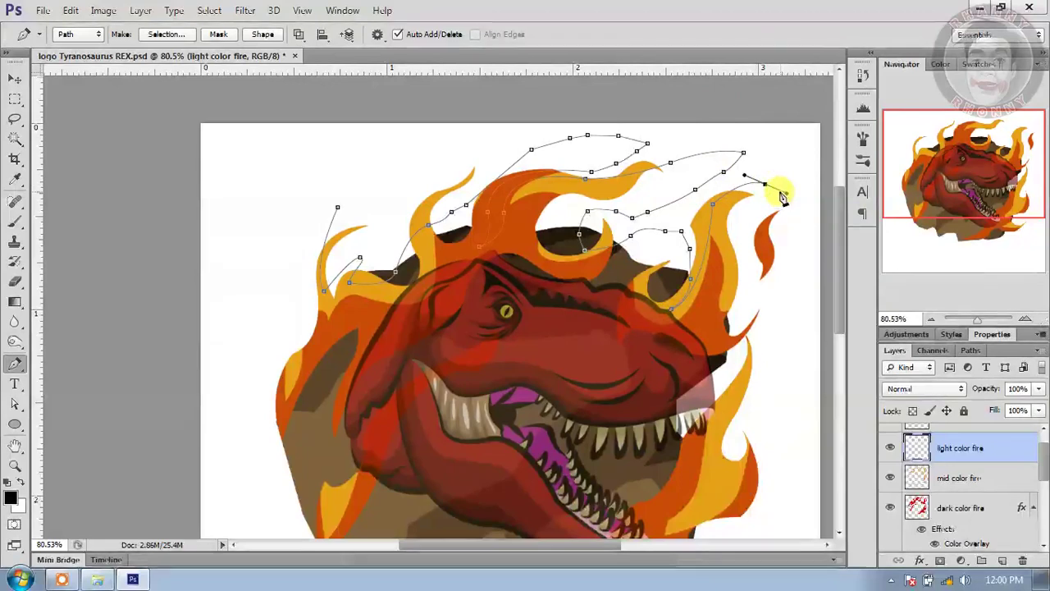
{"action": "left_click", "coordinate": [732, 217]}
{"action": "left_click_drag", "start_coordinate": [727, 296], "coordinate": [727, 305]}
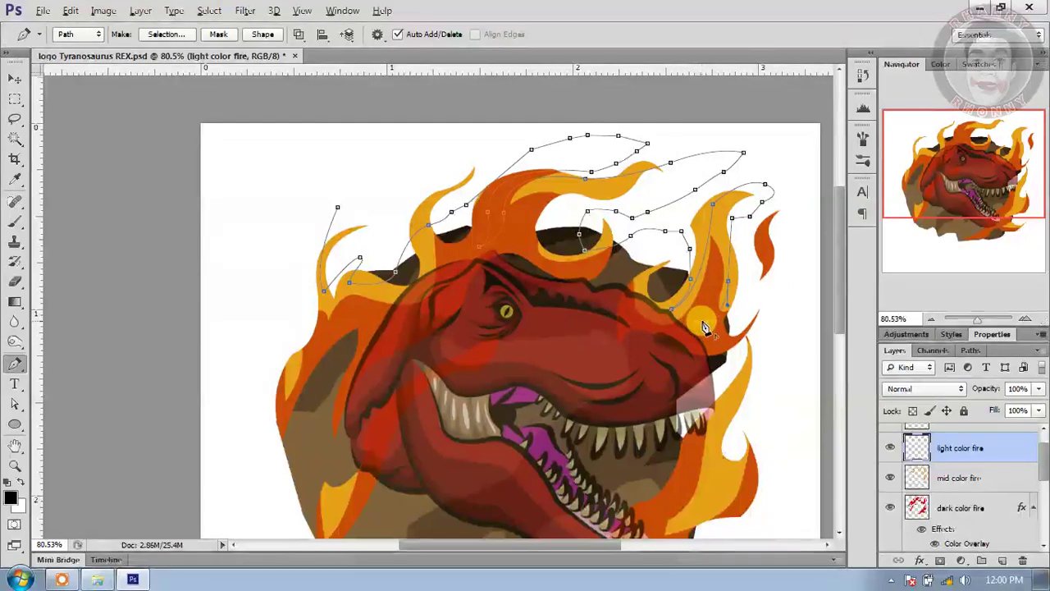
Step: Carry the path around the tall flame's base and through the small detached flame beside it
{"action": "left_click_drag", "start_coordinate": [736, 319], "coordinate": [741, 288]}
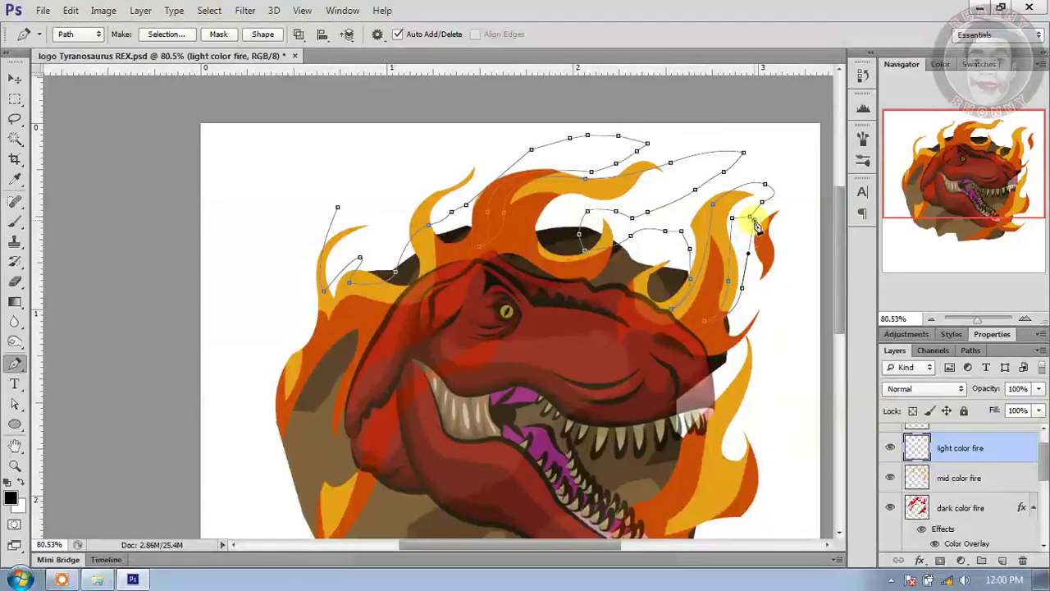
{"action": "left_click_drag", "start_coordinate": [775, 202], "coordinate": [789, 198]}
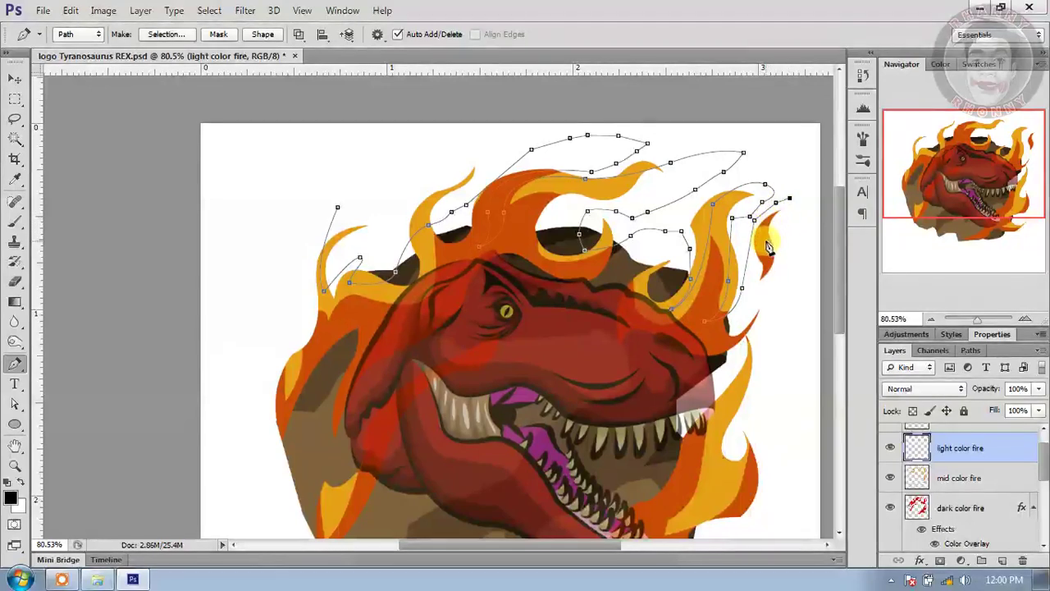
{"action": "left_click", "coordinate": [764, 279]}
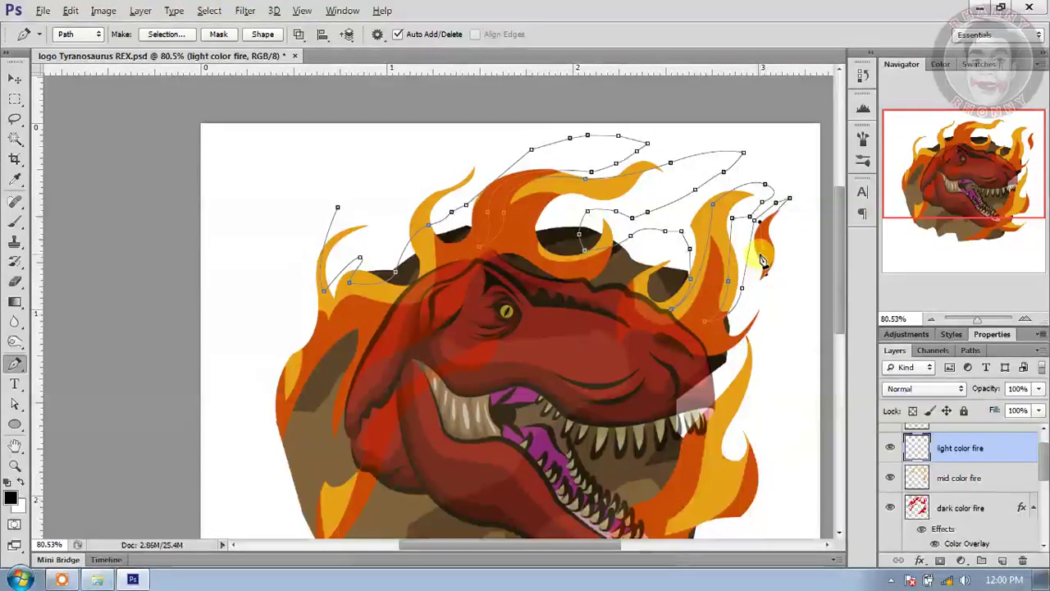
{"action": "left_click_drag", "start_coordinate": [764, 279], "coordinate": [765, 325]}
{"action": "left_click", "coordinate": [763, 387]}
Step: Trace the highlight path down through the large flame beside the open jaw and back out past its edge
{"action": "left_click_drag", "start_coordinate": [728, 403], "coordinate": [707, 476]}
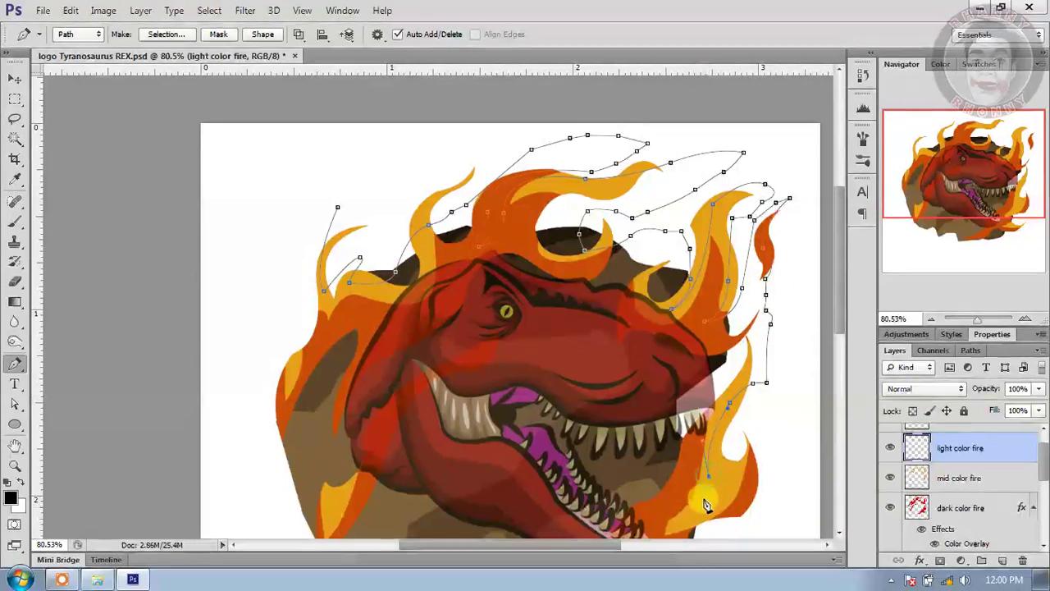
{"action": "left_click_drag", "start_coordinate": [707, 499], "coordinate": [687, 525]}
{"action": "left_click_drag", "start_coordinate": [741, 449], "coordinate": [776, 426]}
Step: Close the path by running it outside the flames and across the top of the artwork to its starting point
{"action": "left_click", "coordinate": [796, 347]}
{"action": "left_click", "coordinate": [804, 229]}
{"action": "left_click", "coordinate": [802, 165]}
{"action": "left_click", "coordinate": [770, 139]}
{"action": "left_click", "coordinate": [693, 129]}
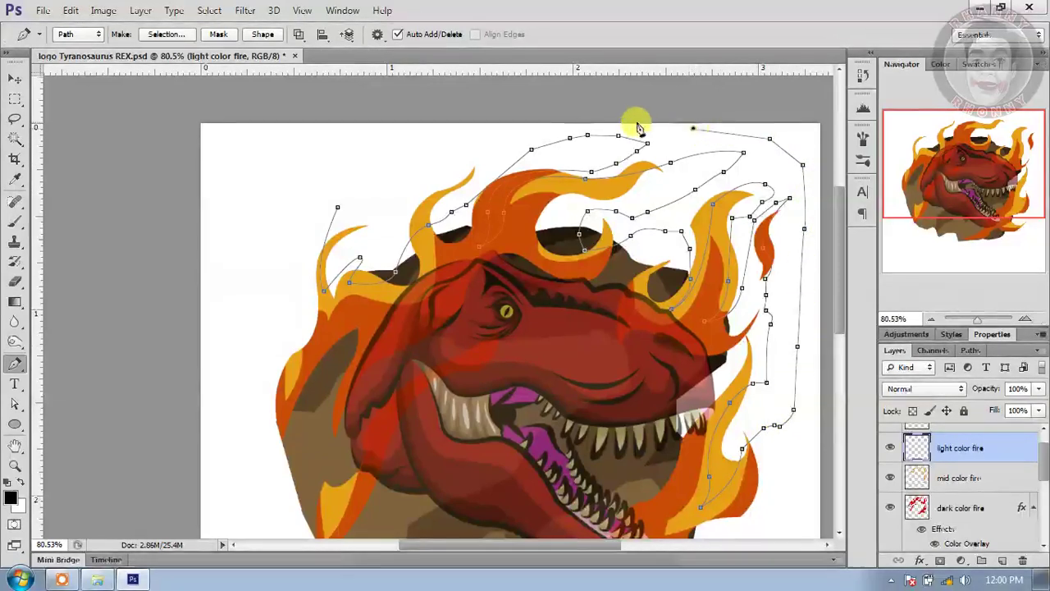
{"action": "left_click", "coordinate": [431, 137]}
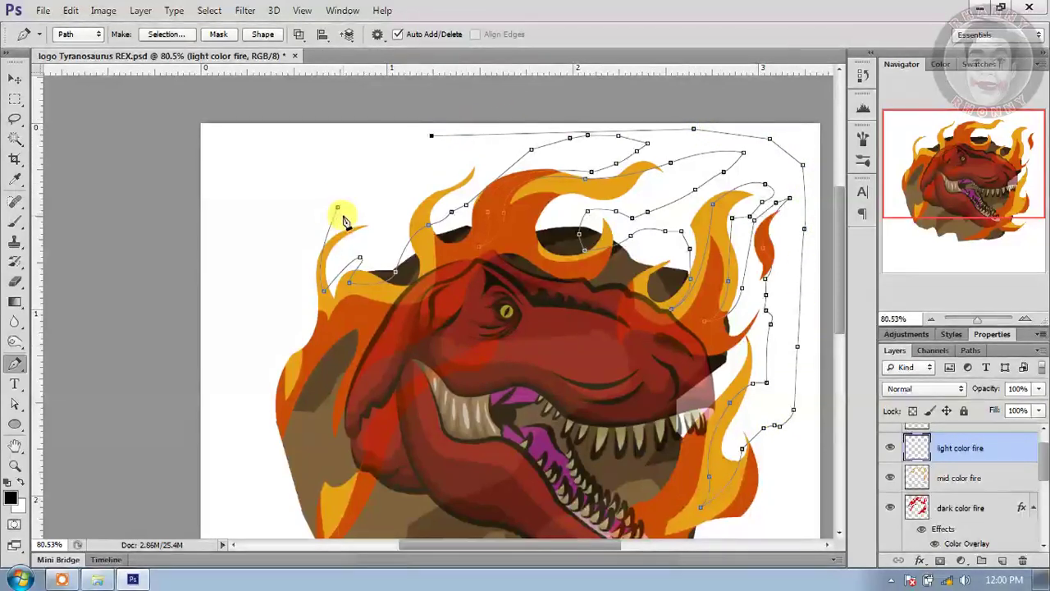
{"action": "left_click", "coordinate": [337, 207]}
Step: Draw two separate closed highlight paths inside the lower-left flame and the small flame on the rock's left edge
{"action": "left_click_drag", "start_coordinate": [838, 217], "coordinate": [816, 277]}
{"action": "left_click", "coordinate": [325, 370]}
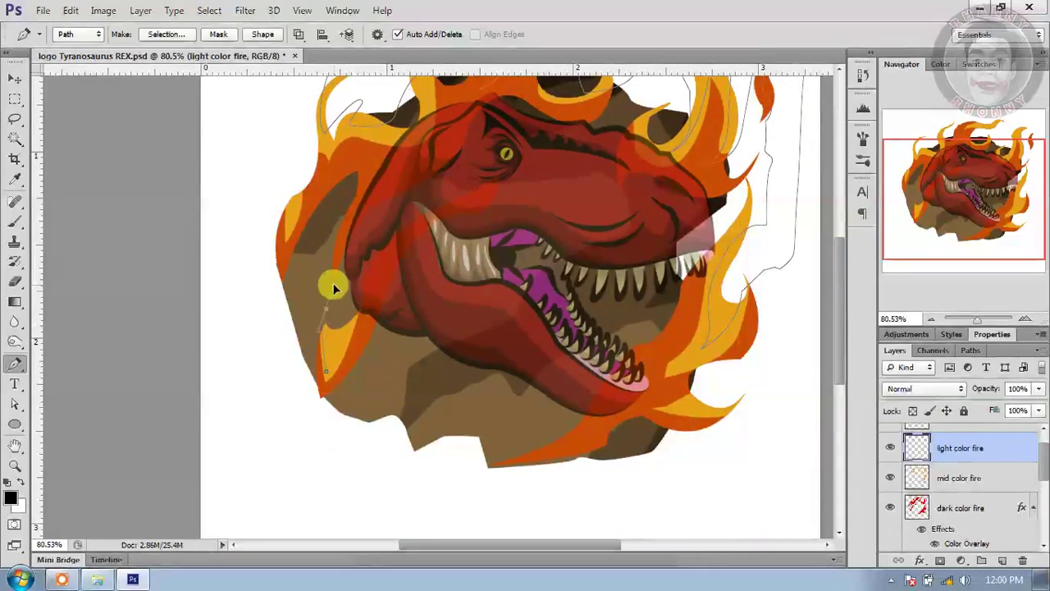
{"action": "left_click_drag", "start_coordinate": [332, 286], "coordinate": [335, 316]}
{"action": "left_click", "coordinate": [324, 384]}
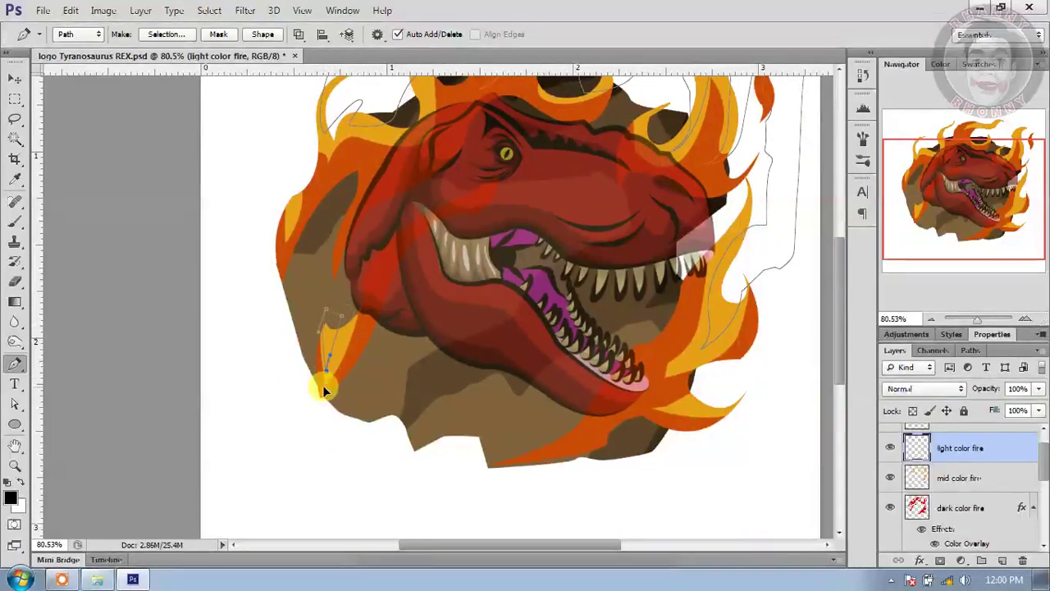
{"action": "left_click_drag", "start_coordinate": [293, 184], "coordinate": [306, 174]}
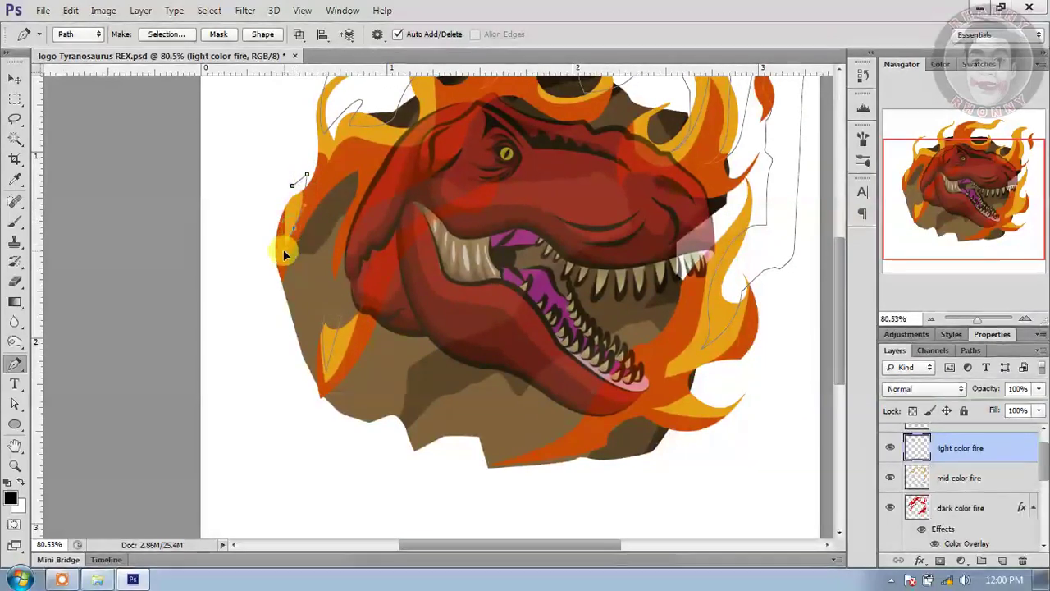
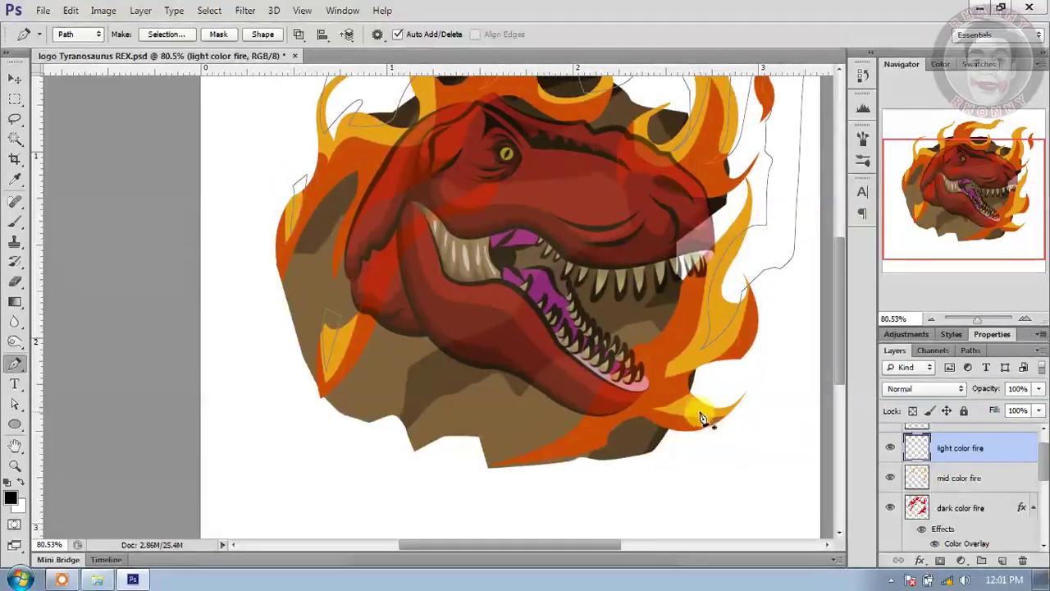
Step: Draw a closed highlight path along the upper edge of the lowest right flame below the jaw
{"action": "left_click", "coordinate": [648, 404]}
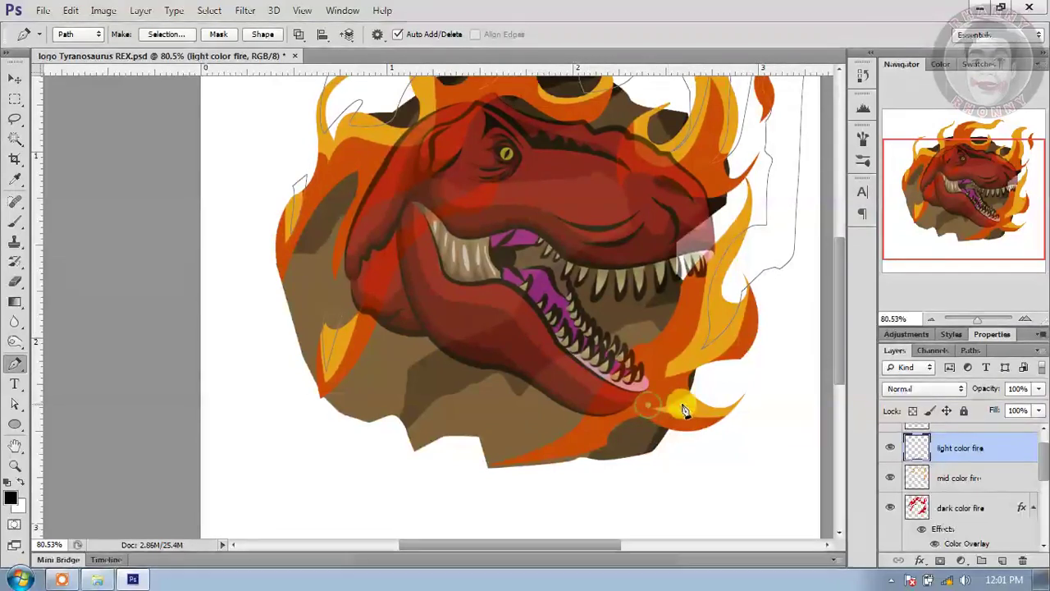
{"action": "left_click", "coordinate": [770, 361]}
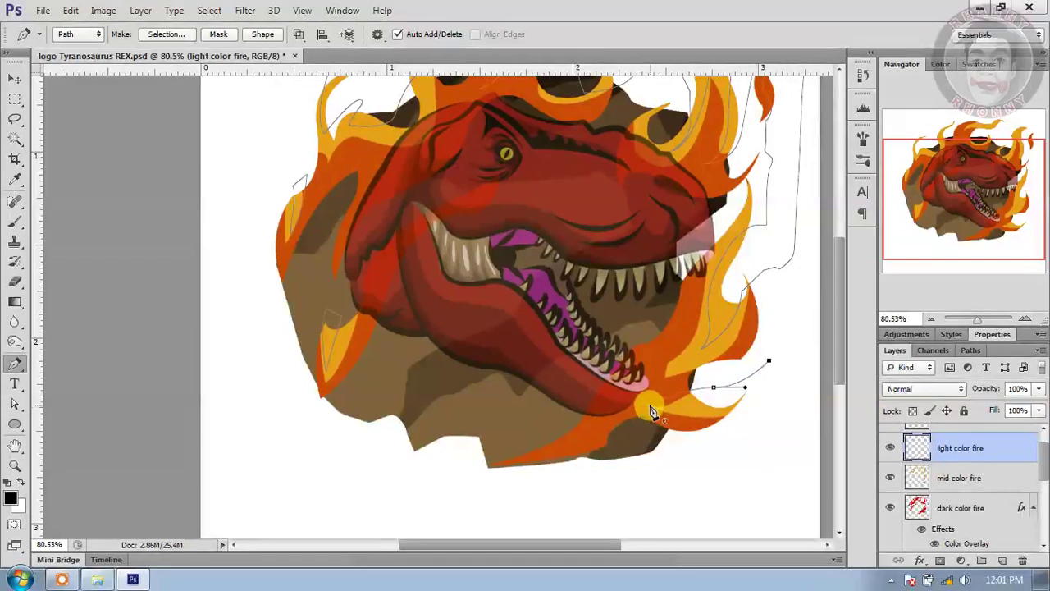
{"action": "left_click_drag", "start_coordinate": [648, 404], "coordinate": [602, 362]}
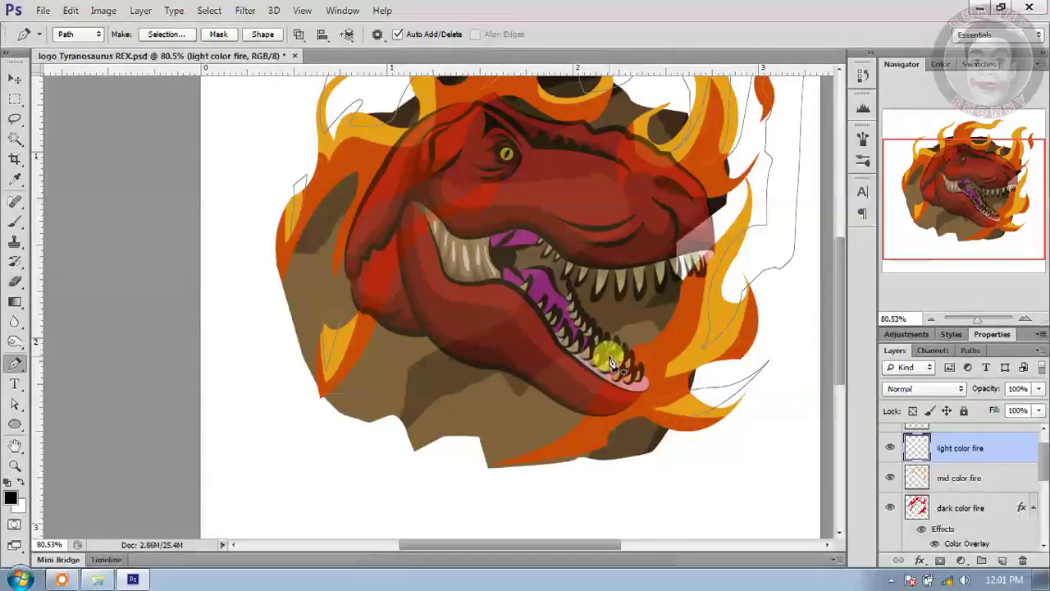
Step: Fill the highlight paths with yellow f6ea32 on the light color fire layer and delete the paths
{"action": "key", "text": "ctrl+minus"}
{"action": "key", "text": "ctrl+minus"}
{"action": "right_click", "coordinate": [434, 221]}
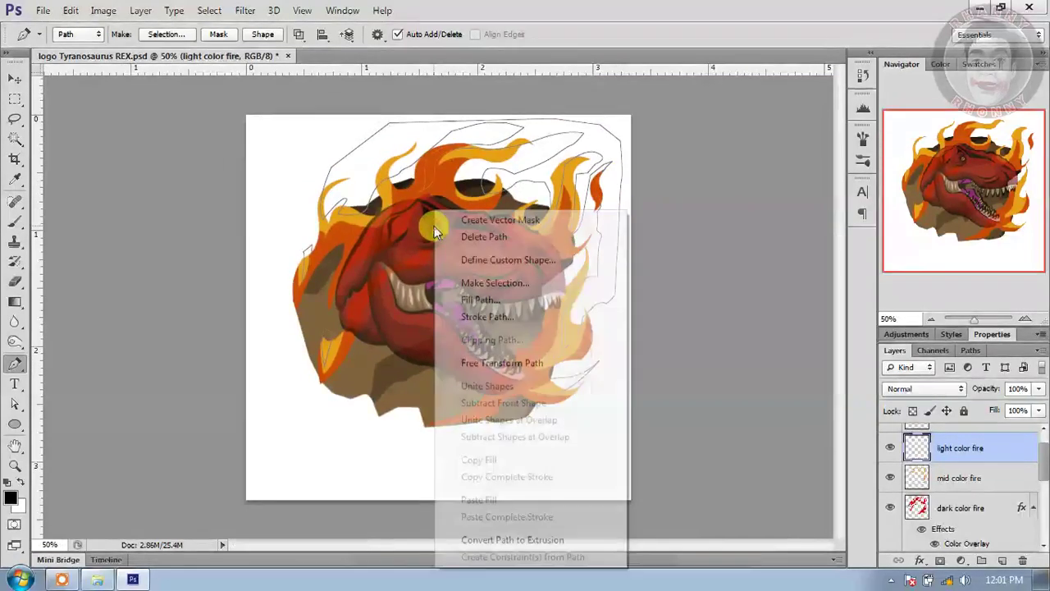
{"action": "left_click", "coordinate": [477, 300]}
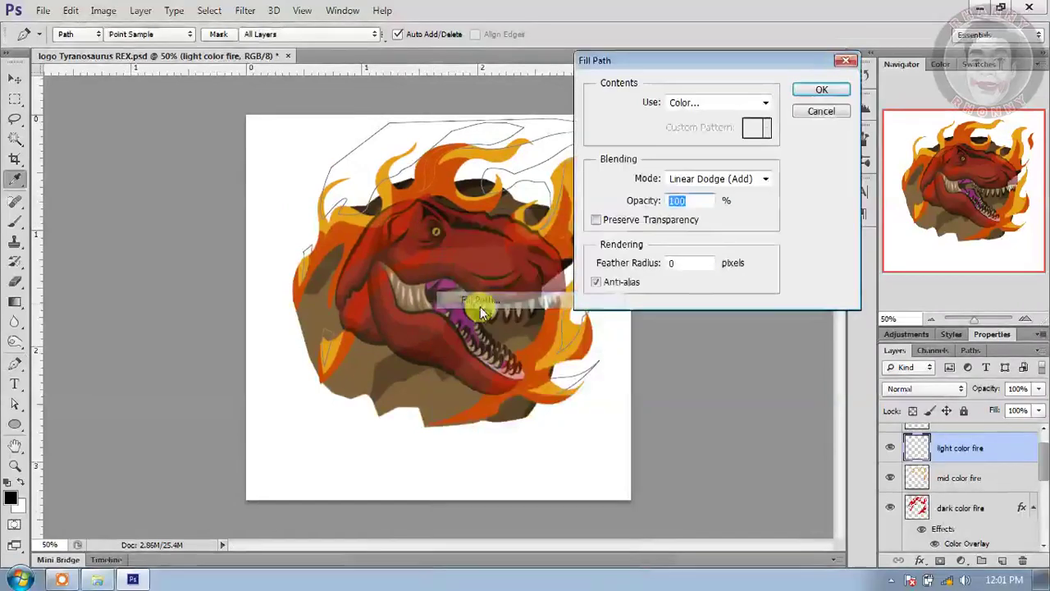
{"action": "left_click", "coordinate": [691, 104]}
{"action": "left_click", "coordinate": [684, 140]}
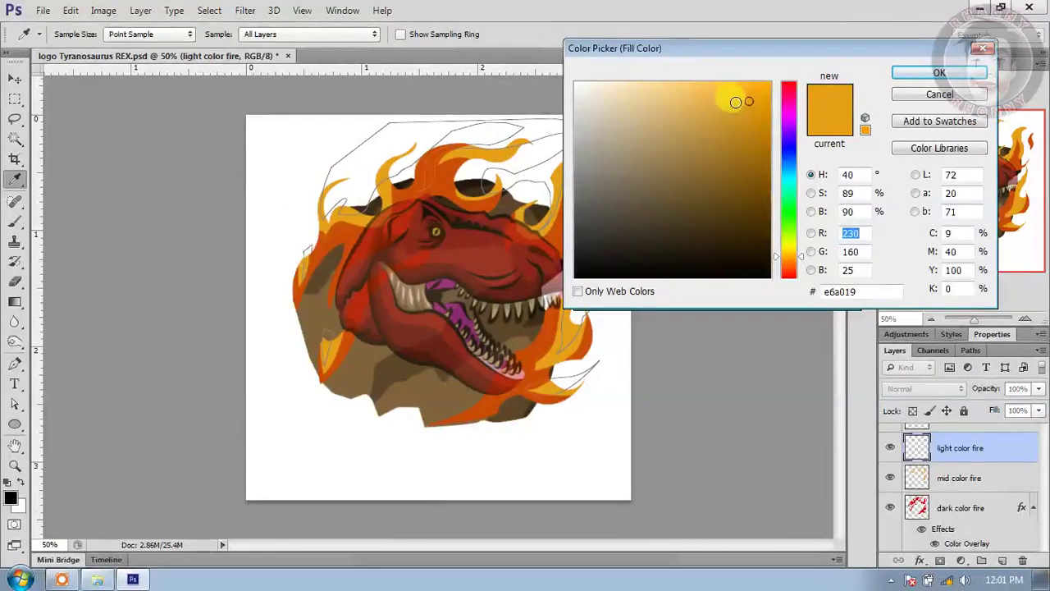
{"action": "left_click_drag", "start_coordinate": [787, 256], "coordinate": [787, 246]}
{"action": "left_click", "coordinate": [720, 104]}
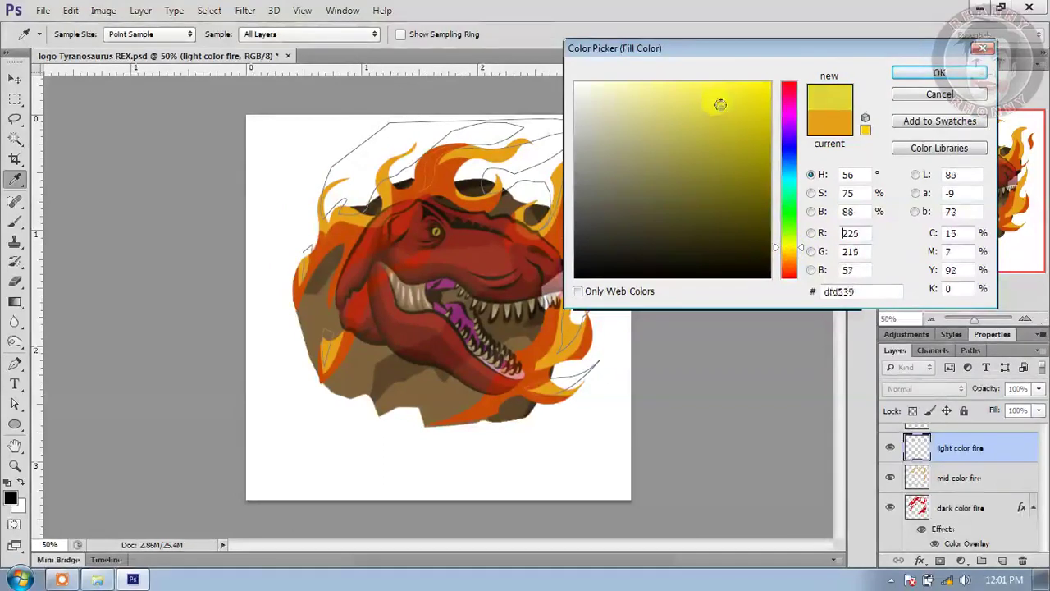
{"action": "left_click_drag", "start_coordinate": [720, 105], "coordinate": [727, 88]}
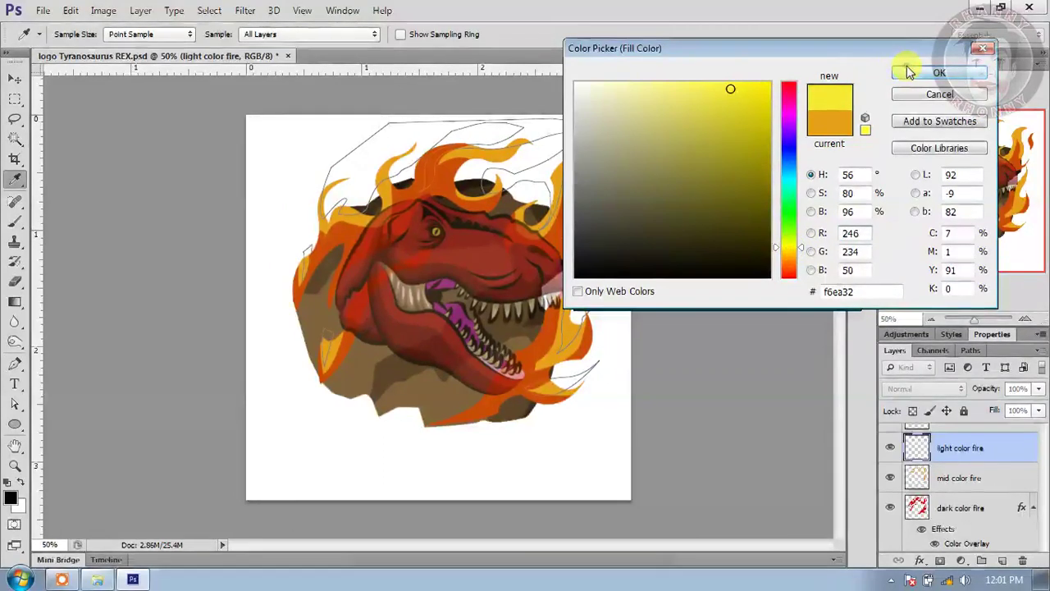
{"action": "left_click", "coordinate": [905, 71]}
{"action": "left_click", "coordinate": [820, 89]}
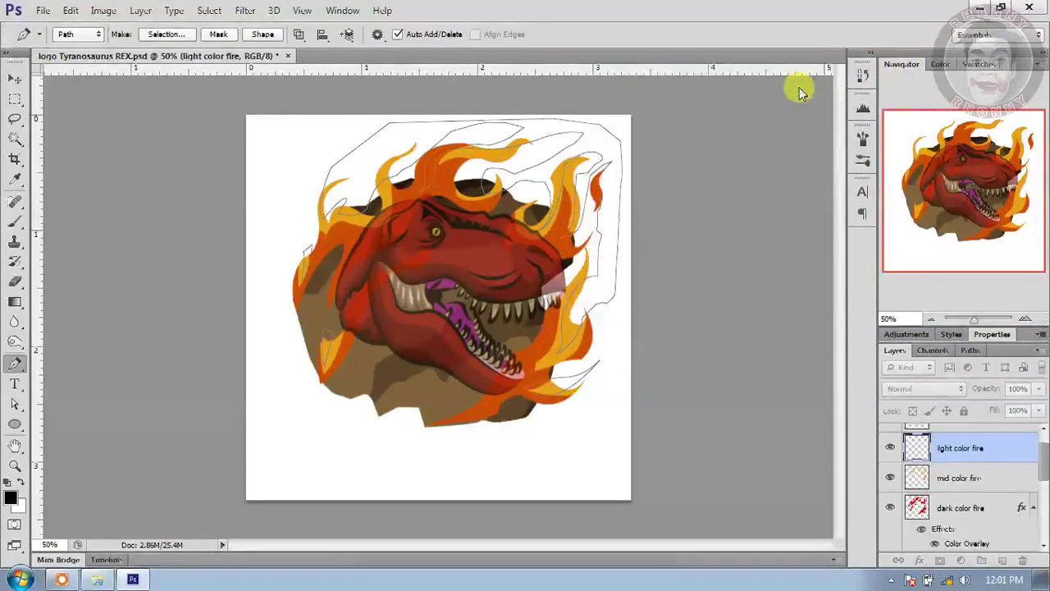
{"action": "right_click", "coordinate": [486, 199]}
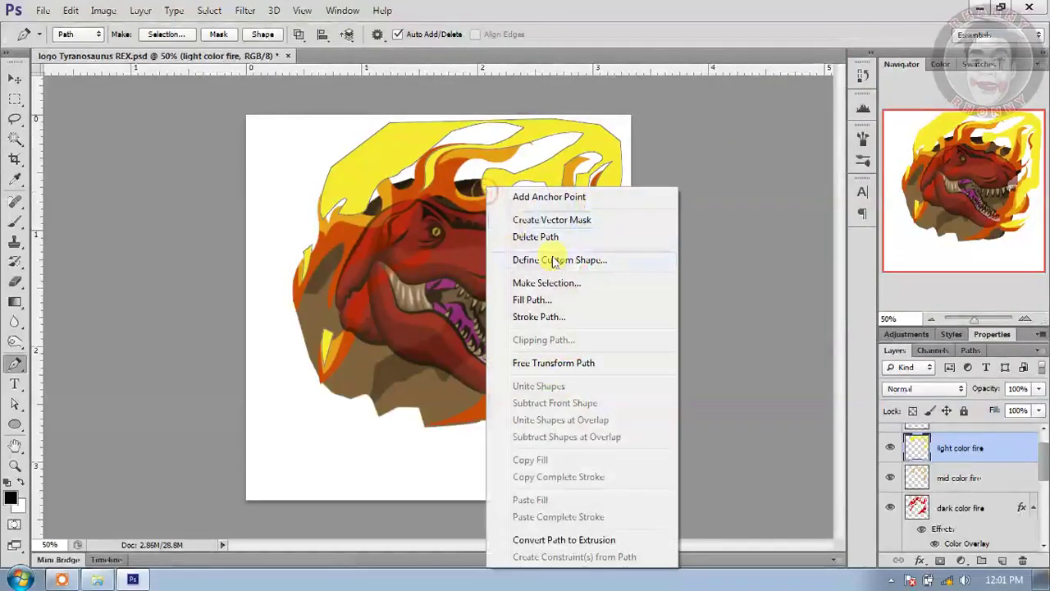
{"action": "left_click", "coordinate": [558, 237]}
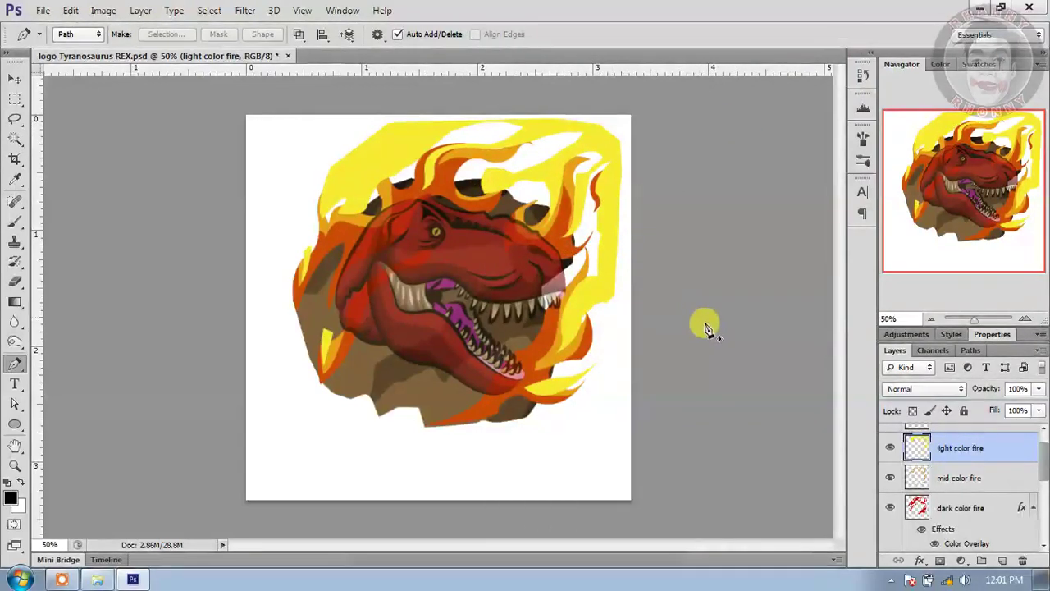
Step: Trim the yellow fill to the mid color fire shapes by loading that layer's selection, inverting it, deleting the excess and deselecting
{"action": "left_click", "coordinate": [917, 480], "text": "ctrl"}
{"action": "left_click", "coordinate": [207, 11]}
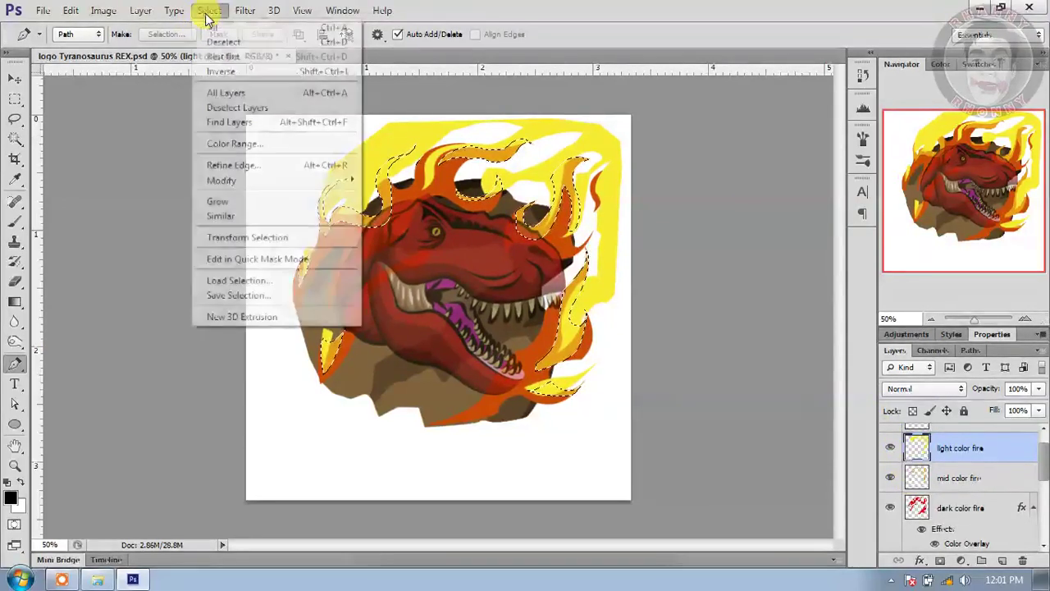
{"action": "left_click", "coordinate": [222, 71]}
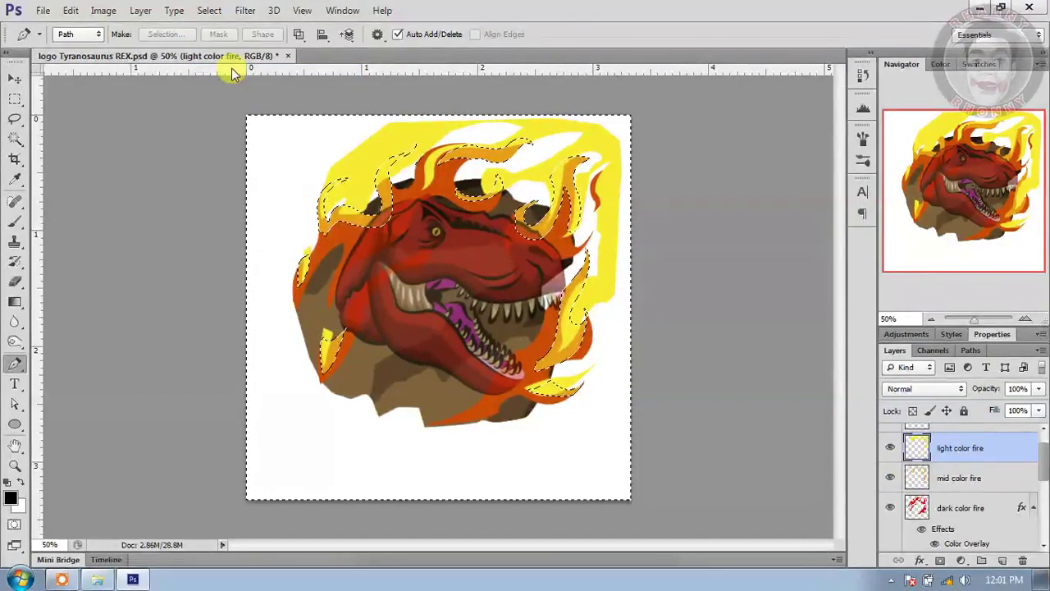
{"action": "key", "text": "Delete"}
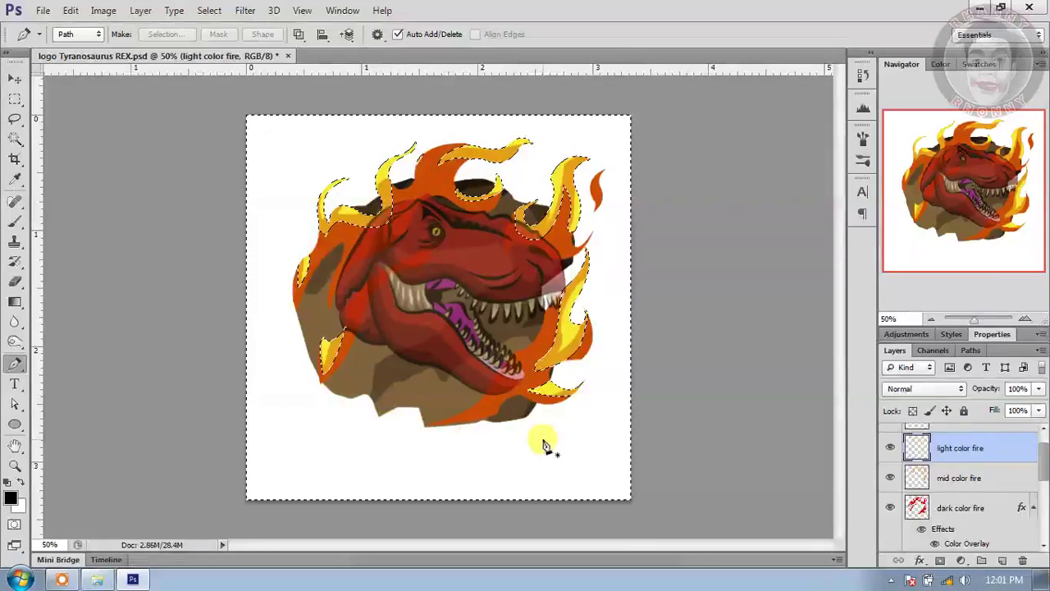
{"action": "key", "text": "ctrl+d"}
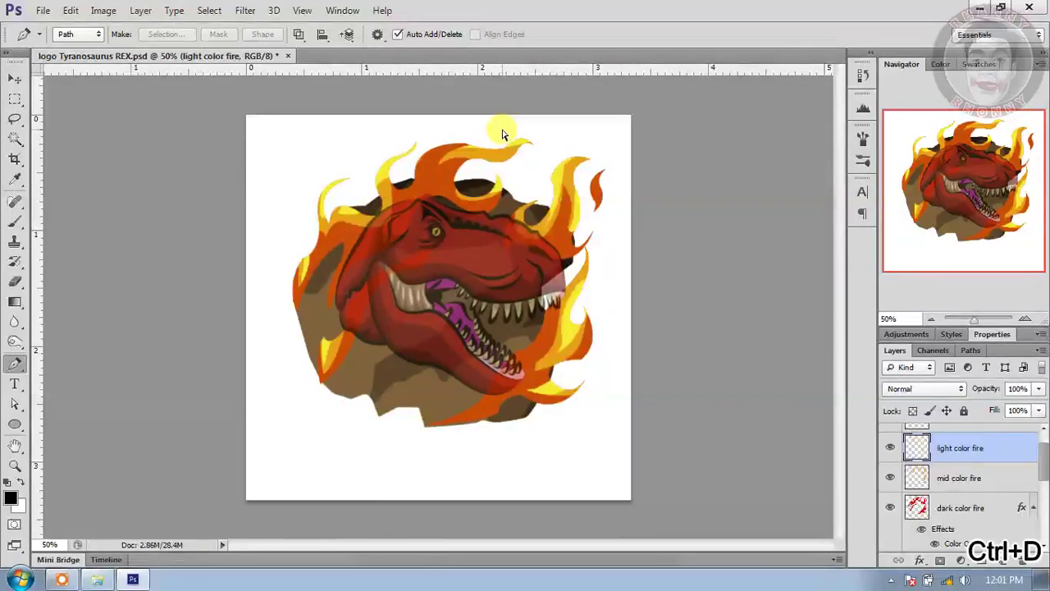
Step: Add a new layer above light color fire and name it "glow fire"
{"action": "scroll", "coordinate": [504, 235], "scroll_direction": "down", "scroll_amount": 1}
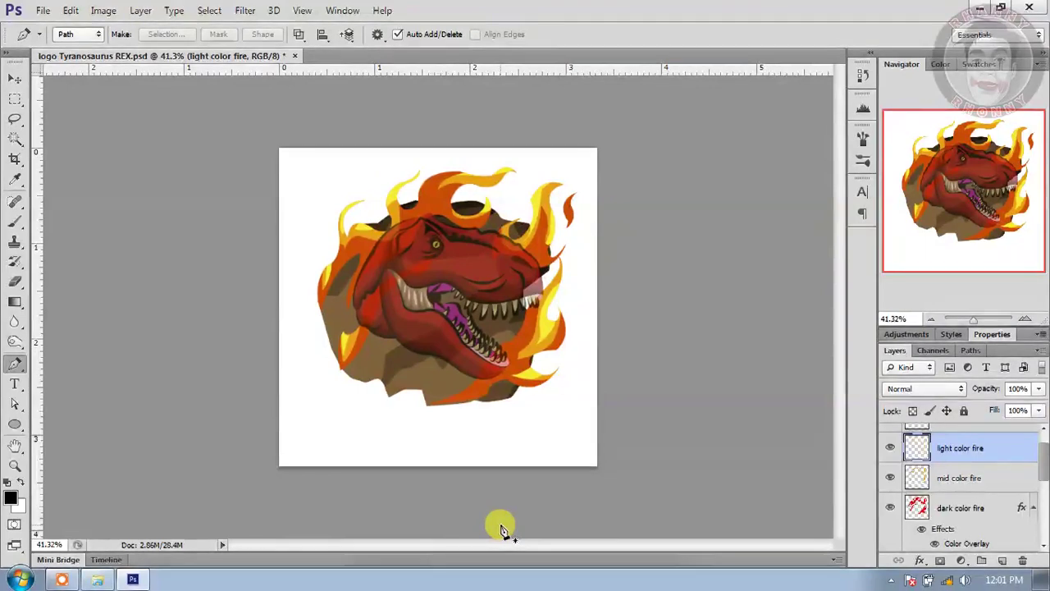
{"action": "scroll", "coordinate": [452, 251], "scroll_direction": "up", "scroll_amount": 3}
{"action": "scroll", "coordinate": [383, 198], "scroll_direction": "down", "scroll_amount": 3}
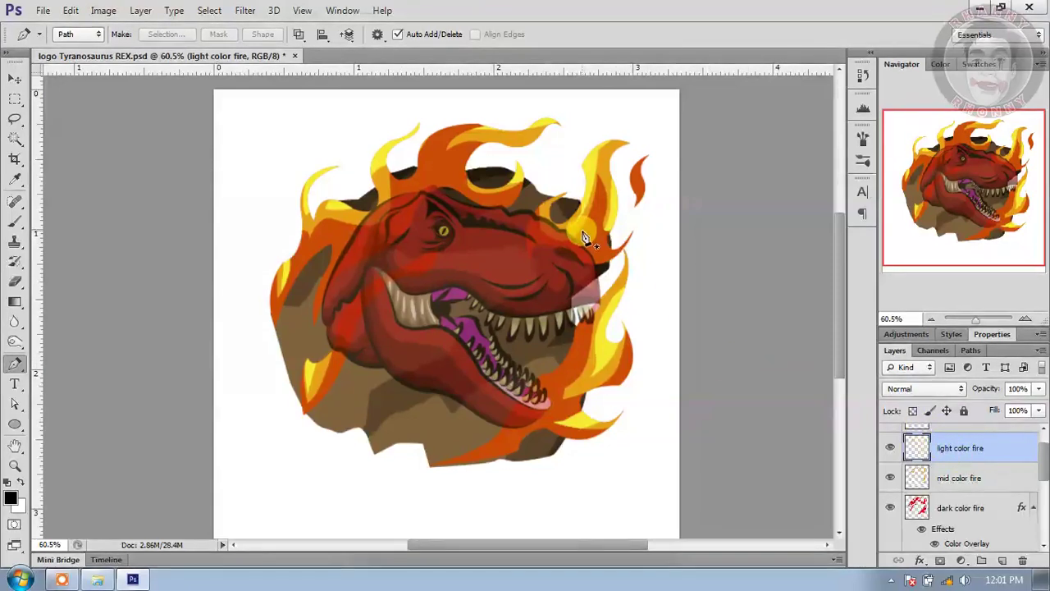
{"action": "scroll", "coordinate": [994, 495], "scroll_direction": "up", "scroll_amount": 1}
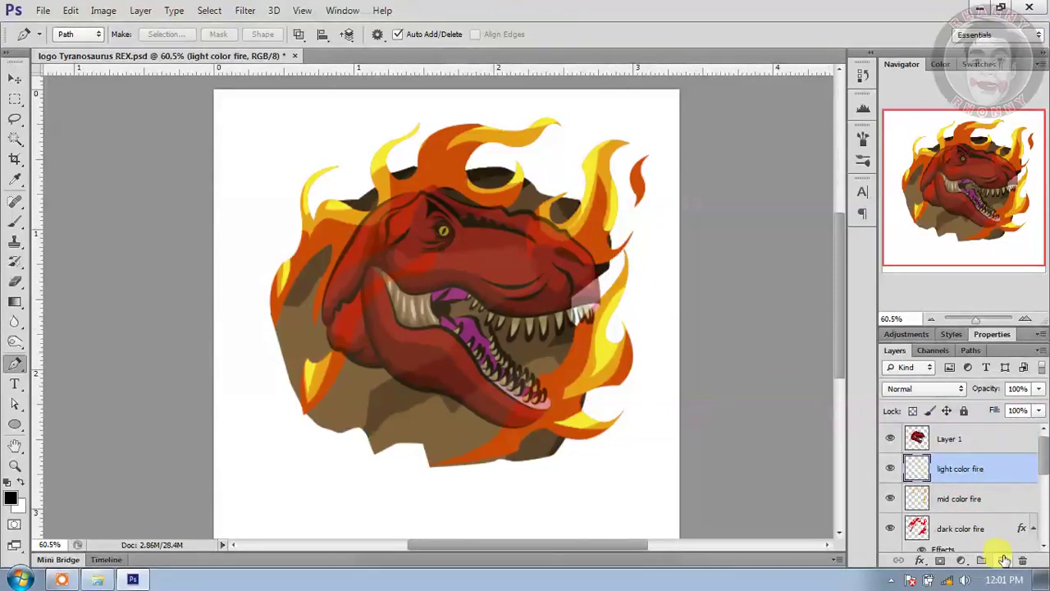
{"action": "double_click", "coordinate": [950, 469]}
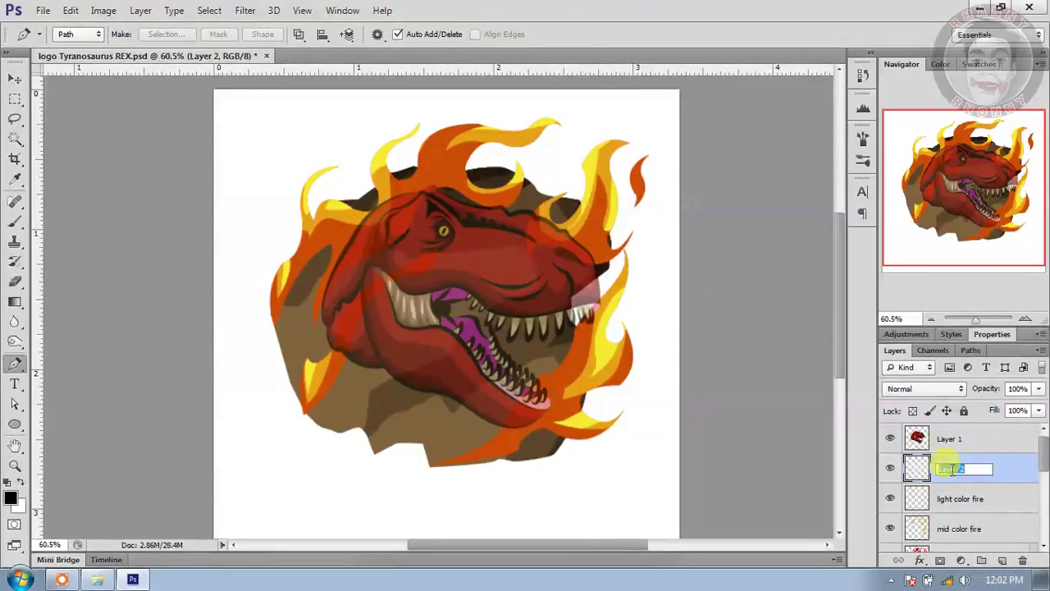
{"action": "type", "text": "g"}
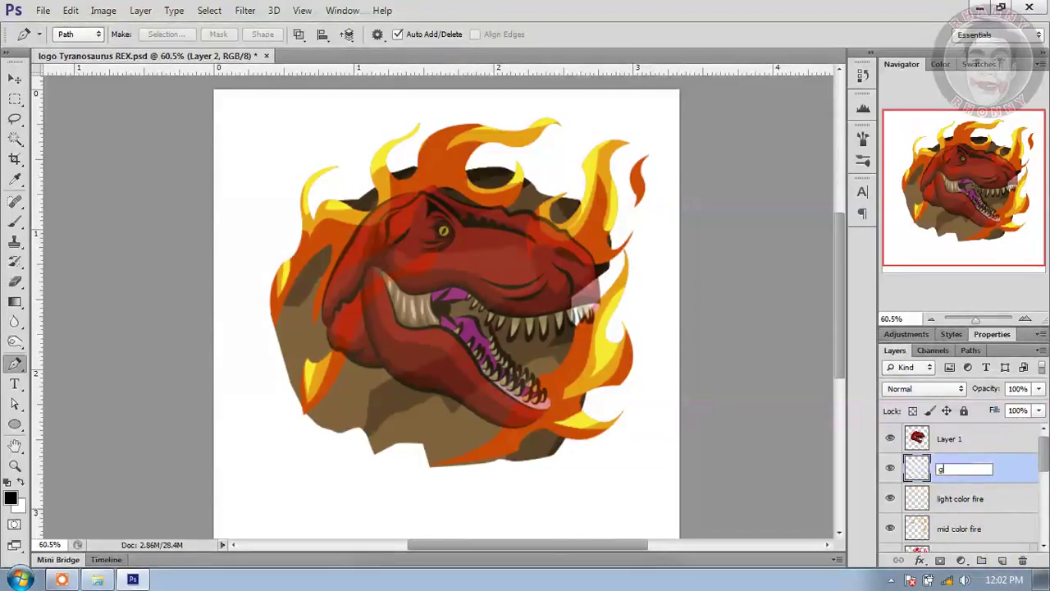
{"action": "type", "text": "low fire"}
{"action": "key", "text": "Return"}
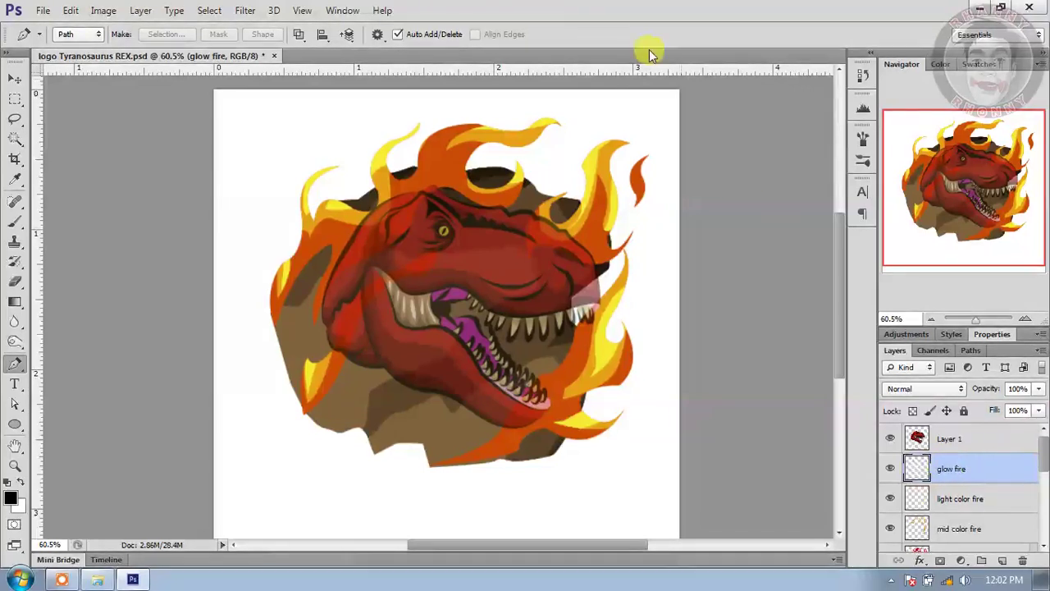
Step: Draw a thin closed glow path along the outer edge of the yellow flame just left of the large central flame
{"action": "scroll", "coordinate": [340, 239], "scroll_direction": "up", "scroll_amount": 3}
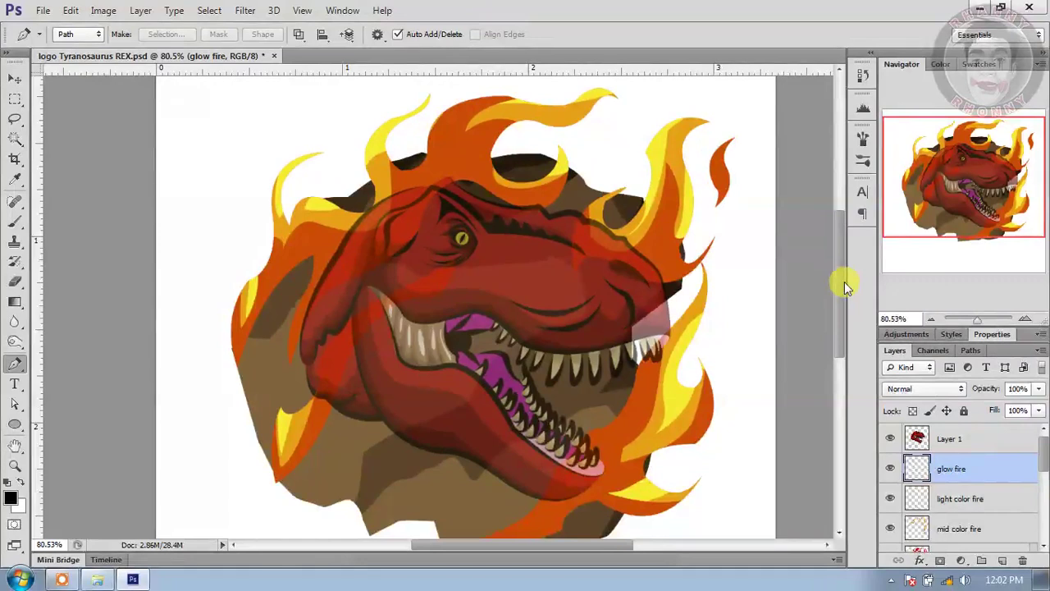
{"action": "scroll", "coordinate": [840, 277], "scroll_direction": "up", "scroll_amount": 2}
{"action": "scroll", "coordinate": [364, 175], "scroll_direction": "up", "scroll_amount": 2}
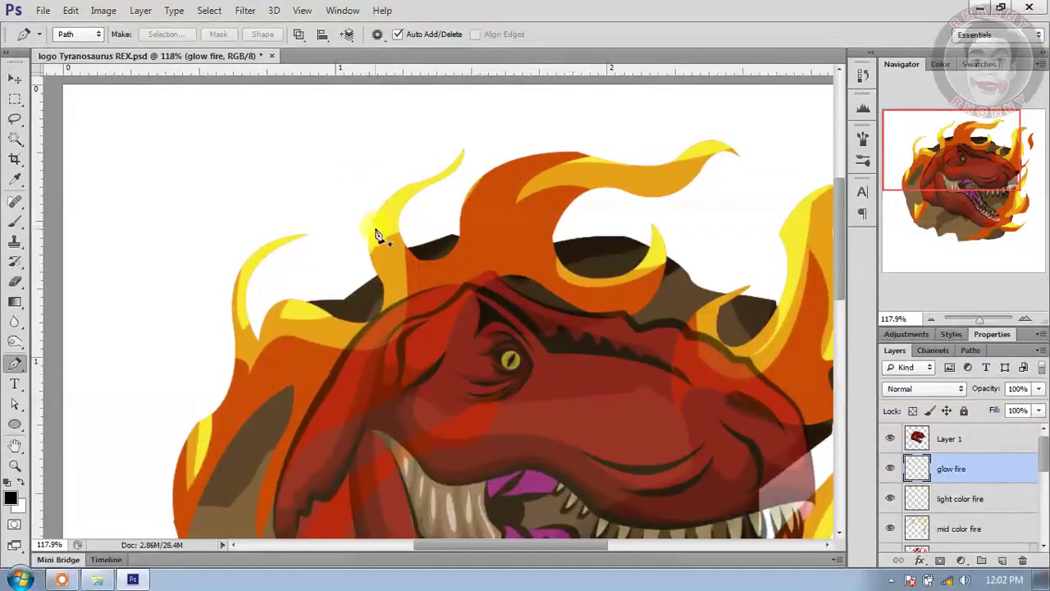
{"action": "left_click", "coordinate": [376, 234]}
{"action": "left_click_drag", "start_coordinate": [456, 151], "coordinate": [547, 115]}
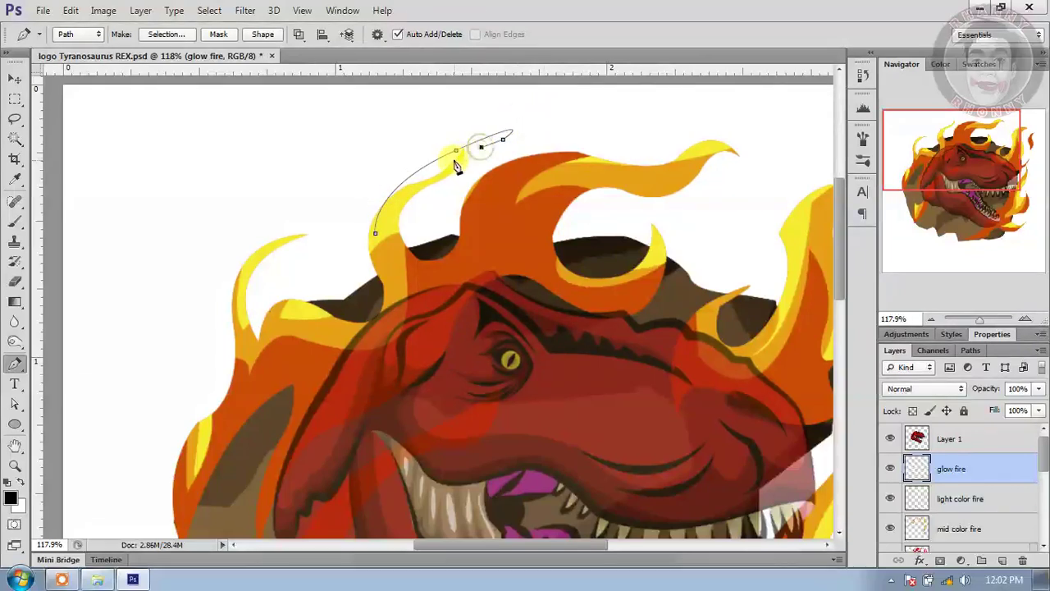
{"action": "left_click", "coordinate": [375, 235]}
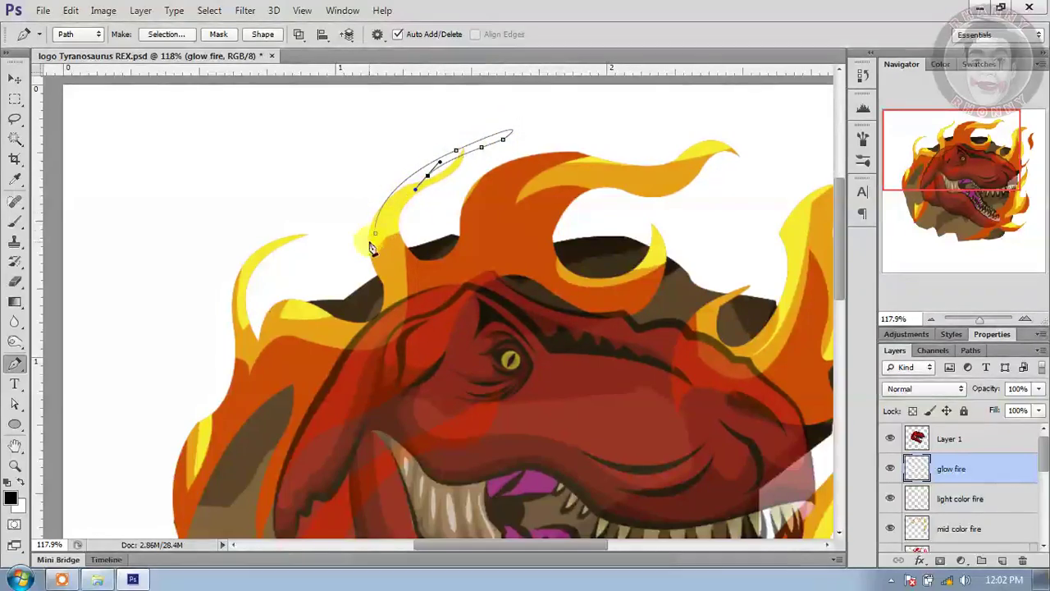
Step: Draw glow paths on the low yellow hump at the upper left and on the small flame at the rock's left edge
{"action": "left_click", "coordinate": [257, 293], "text": "ctrl"}
{"action": "left_click_drag", "start_coordinate": [332, 295], "coordinate": [339, 300]}
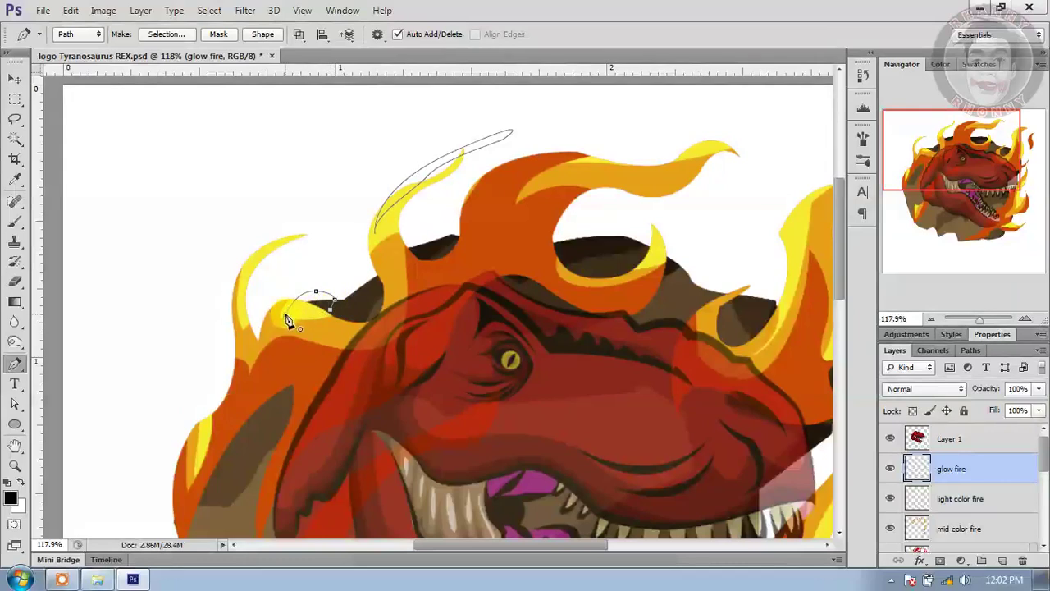
{"action": "left_click", "coordinate": [262, 281], "text": "ctrl"}
{"action": "left_click_drag", "start_coordinate": [199, 452], "coordinate": [175, 463]}
{"action": "key", "text": "Escape"}
Step: Draw a closed glow path over the curled tip of the upper-left flame, extending beyond its outer edge
{"action": "left_click", "coordinate": [241, 286]}
{"action": "mouse_move", "coordinate": [319, 206]}
{"action": "left_mouse_down"}
{"action": "mouse_move", "coordinate": [347, 222]}
{"action": "mouse_move", "coordinate": [265, 279]}
{"action": "left_mouse_up"}
{"action": "left_click", "coordinate": [265, 276]}
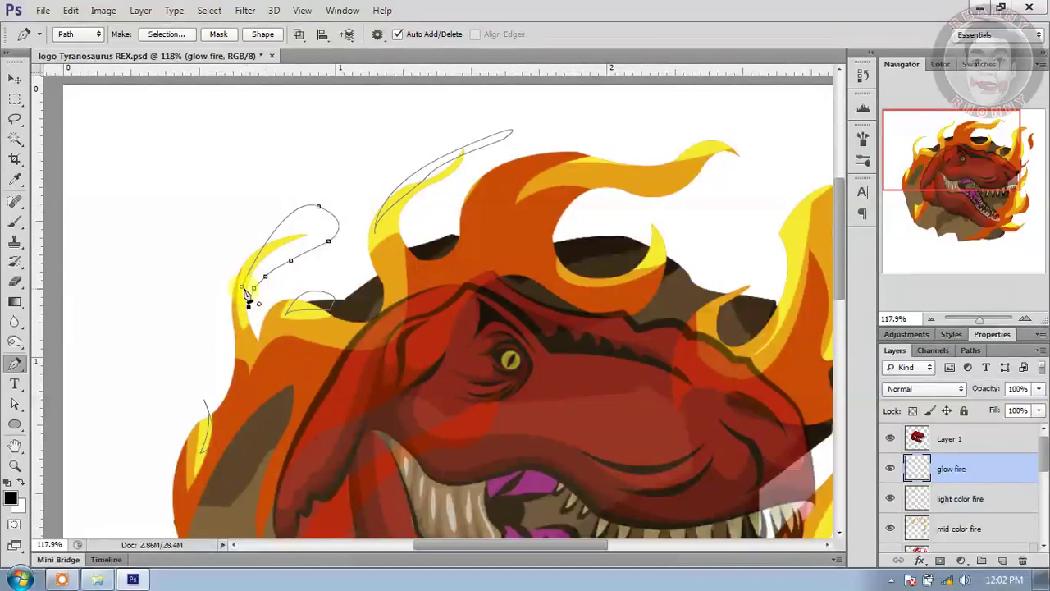
{"action": "left_click", "coordinate": [243, 284]}
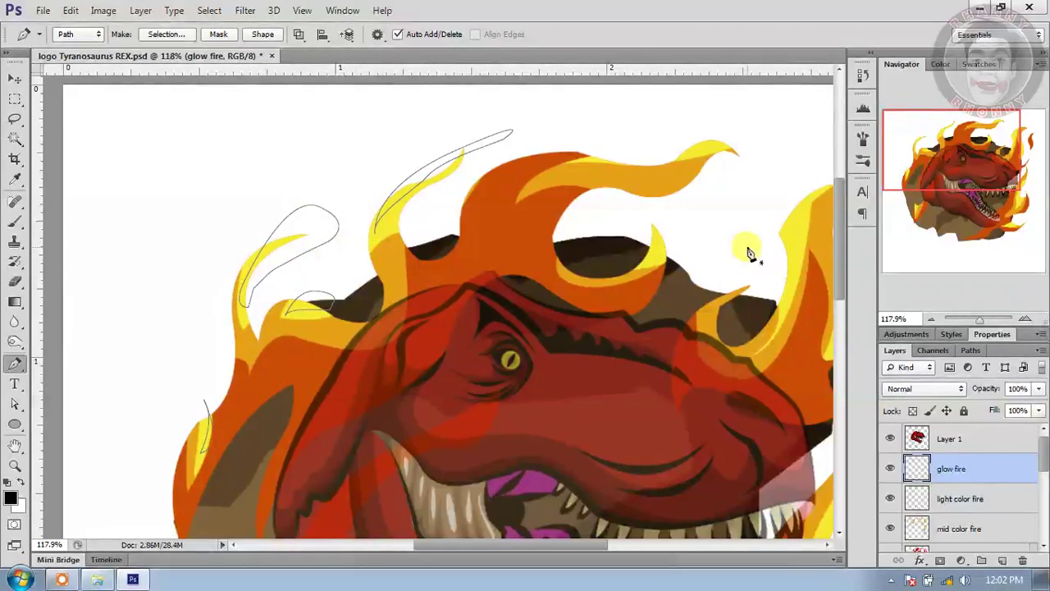
Step: Draw a curved closed glow path inside the dark orange body of the large central flame, undoing the misplaced points
{"action": "scroll", "coordinate": [740, 258], "scroll_direction": "down", "scroll_amount": 3}
{"action": "left_click_drag", "start_coordinate": [457, 544], "coordinate": [539, 547]}
{"action": "scroll", "coordinate": [515, 228], "scroll_direction": "up", "scroll_amount": 4}
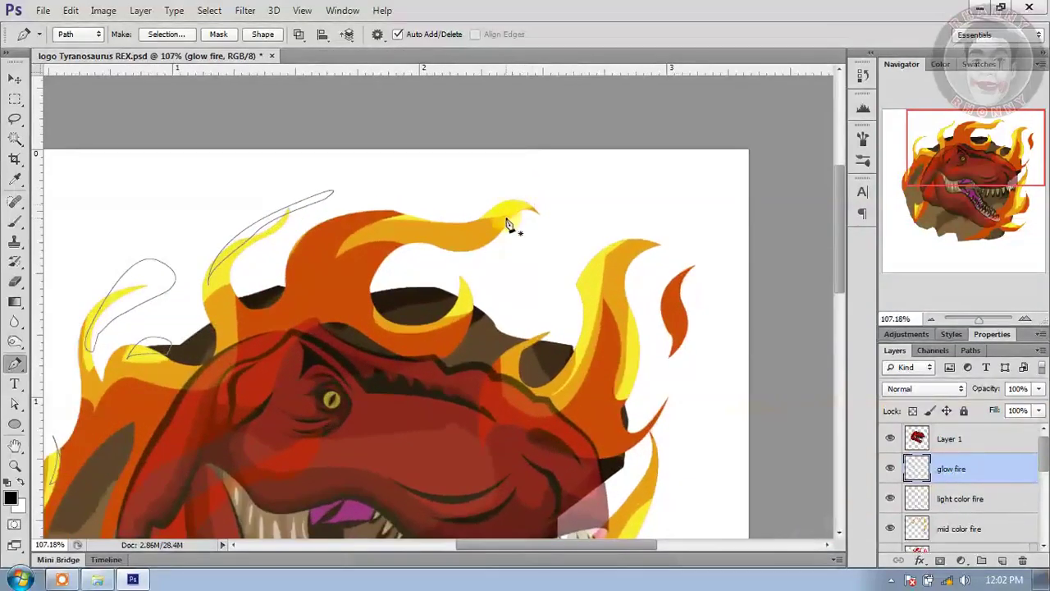
{"action": "left_click", "coordinate": [269, 332]}
{"action": "mouse_move", "coordinate": [339, 267]}
{"action": "left_mouse_down"}
{"action": "mouse_move", "coordinate": [387, 302]}
{"action": "mouse_move", "coordinate": [375, 263]}
{"action": "mouse_move", "coordinate": [357, 263]}
{"action": "left_mouse_up"}
{"action": "key", "text": "ctrl+alt+z"}
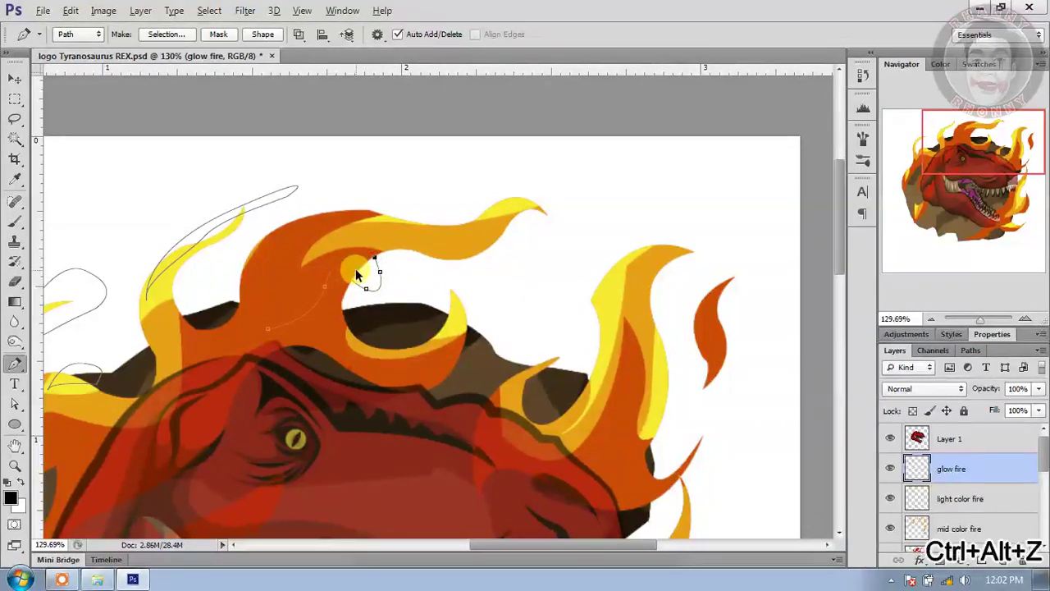
{"action": "key", "text": "ctrl+alt+z"}
{"action": "left_click_drag", "start_coordinate": [305, 288], "coordinate": [282, 327]}
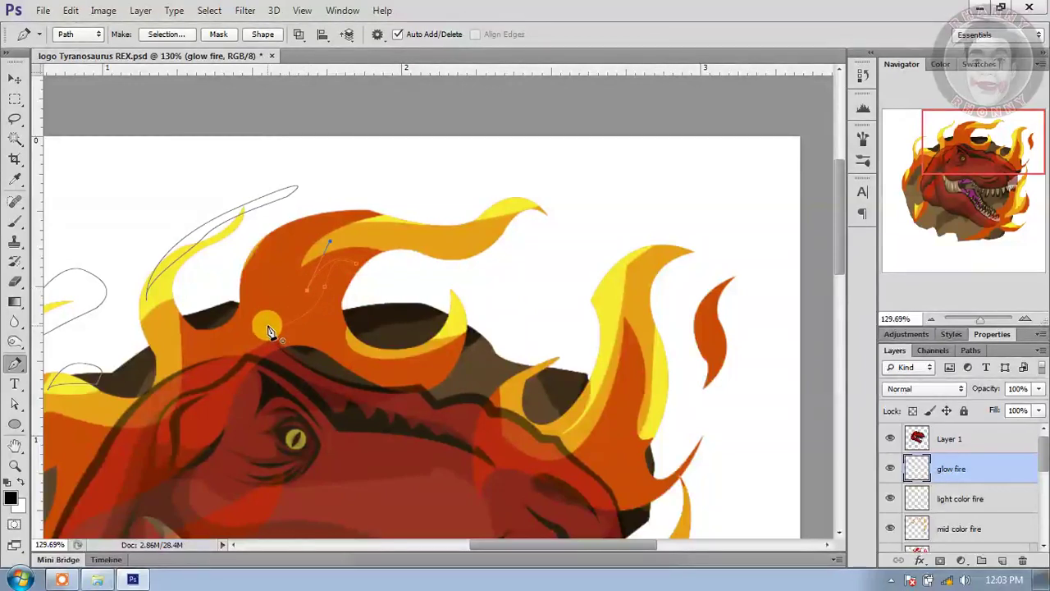
{"action": "key", "text": "Escape"}
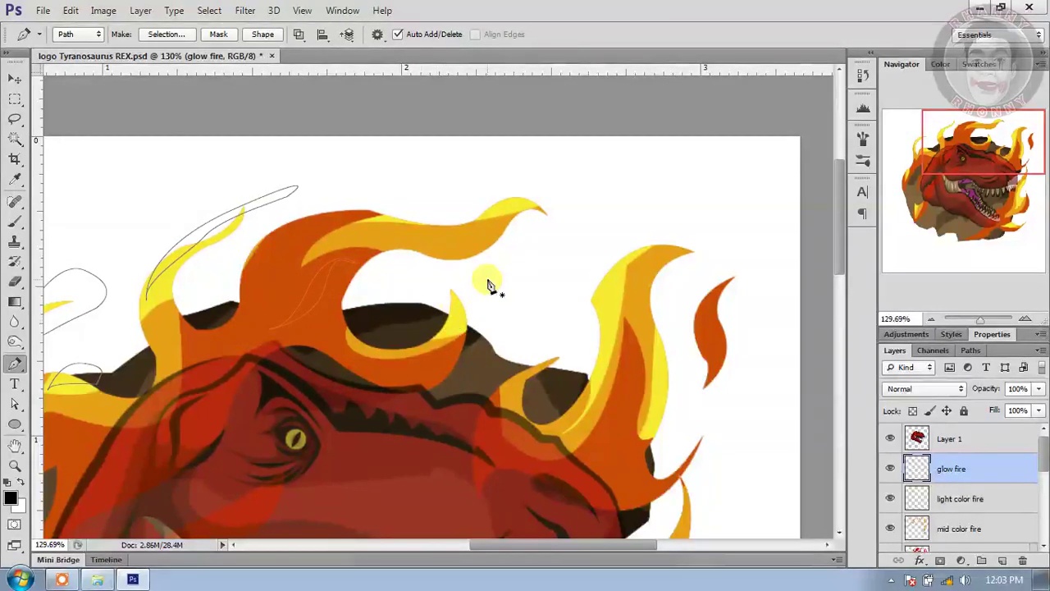
Step: Draw a closed glow path around the yellow tip at the end of the large central flame
{"action": "left_click", "coordinate": [485, 212]}
{"action": "left_click_drag", "start_coordinate": [552, 211], "coordinate": [579, 228]}
{"action": "left_click_drag", "start_coordinate": [563, 178], "coordinate": [553, 178]}
{"action": "left_click", "coordinate": [486, 214]}
{"action": "key", "text": "Escape"}
Step: Draw a long closed glow path down the left edge of the tall flame above the snout
{"action": "left_click", "coordinate": [596, 328]}
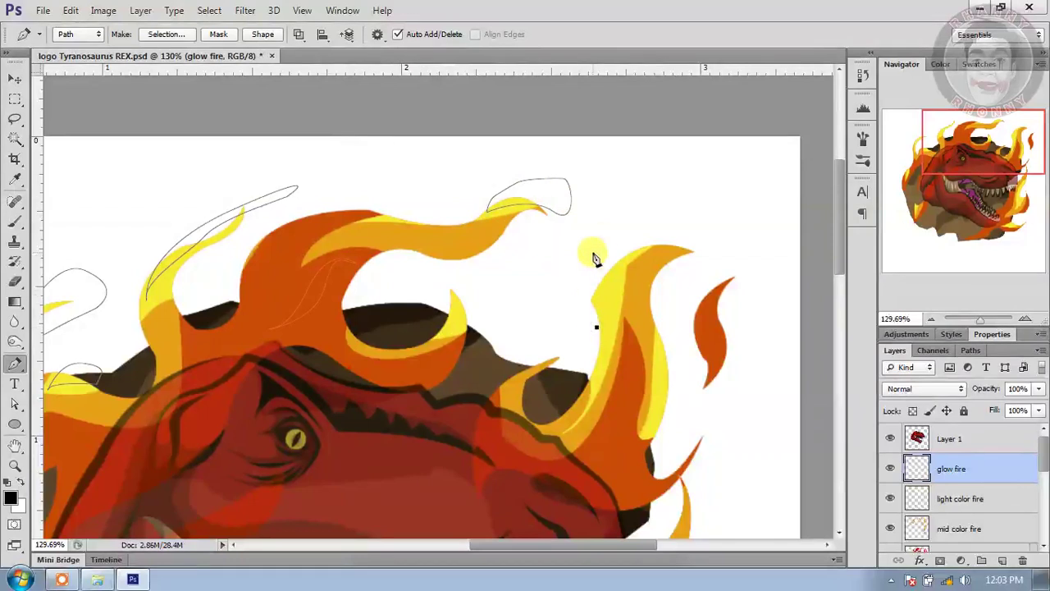
{"action": "left_click_drag", "start_coordinate": [673, 215], "coordinate": [613, 280]}
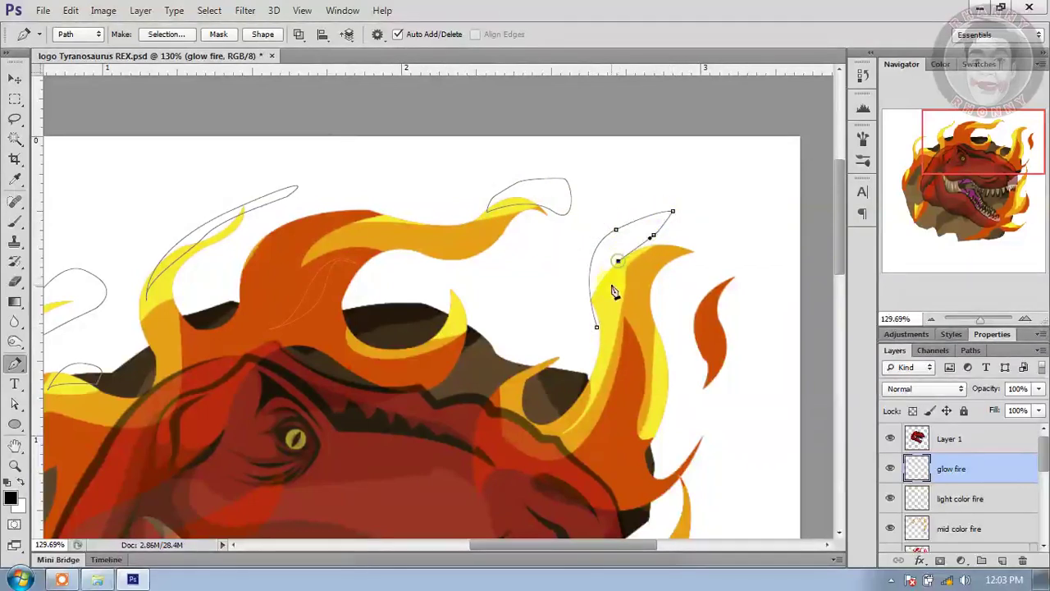
{"action": "left_click_drag", "start_coordinate": [616, 381], "coordinate": [619, 394]}
{"action": "left_click_drag", "start_coordinate": [589, 395], "coordinate": [573, 393]}
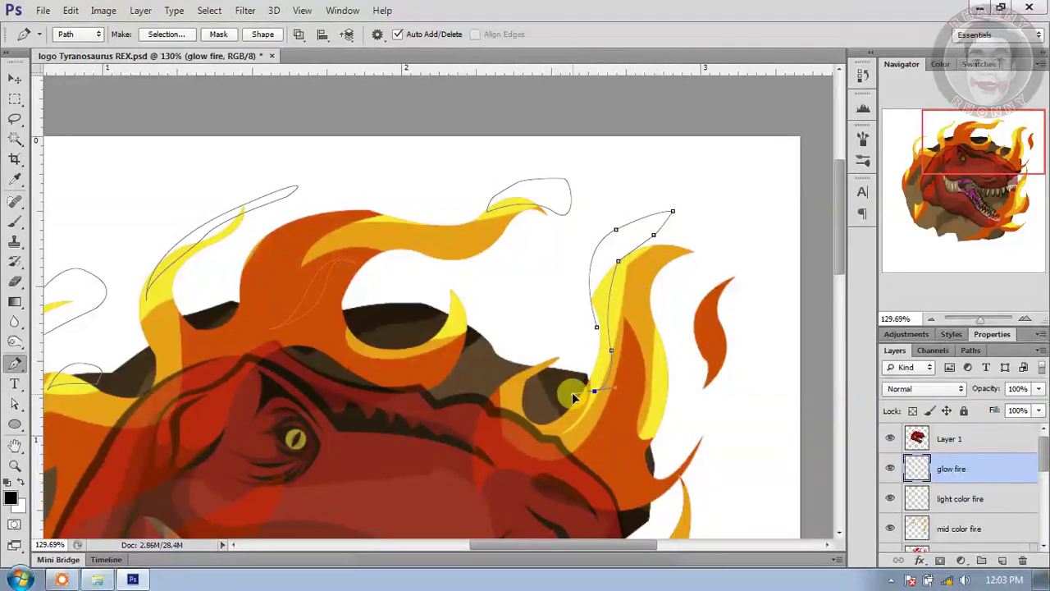
{"action": "left_click", "coordinate": [595, 392], "text": "alt"}
{"action": "key", "text": "Escape"}
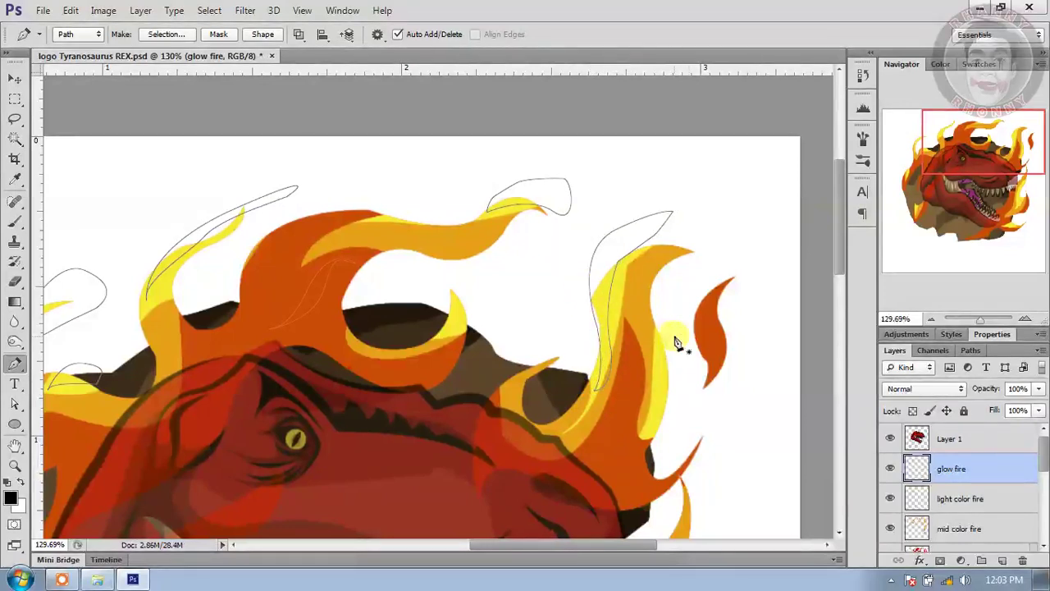
Step: Draw closed glow paths in the right flame beside the teeth, the flame below the jaw tip and the lower-left flame
{"action": "scroll", "coordinate": [675, 344], "scroll_direction": "down", "scroll_amount": 3}
{"action": "left_click_drag", "start_coordinate": [840, 200], "coordinate": [843, 251]}
{"action": "scroll", "coordinate": [623, 474], "scroll_direction": "up", "scroll_amount": 1}
{"action": "scroll", "coordinate": [623, 474], "scroll_direction": "up", "scroll_amount": 2}
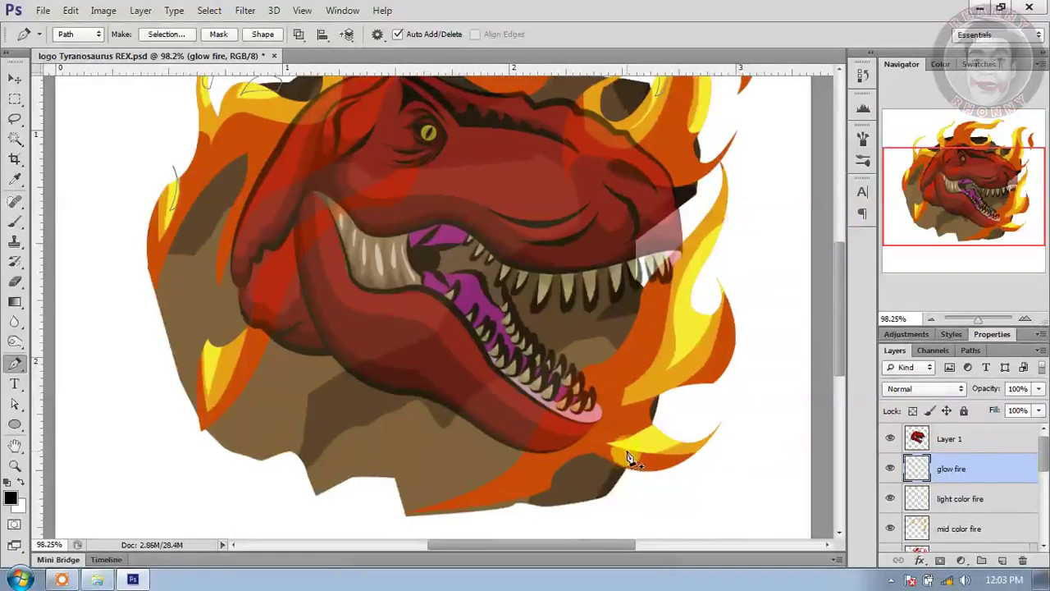
{"action": "left_click_drag", "start_coordinate": [736, 253], "coordinate": [714, 324]}
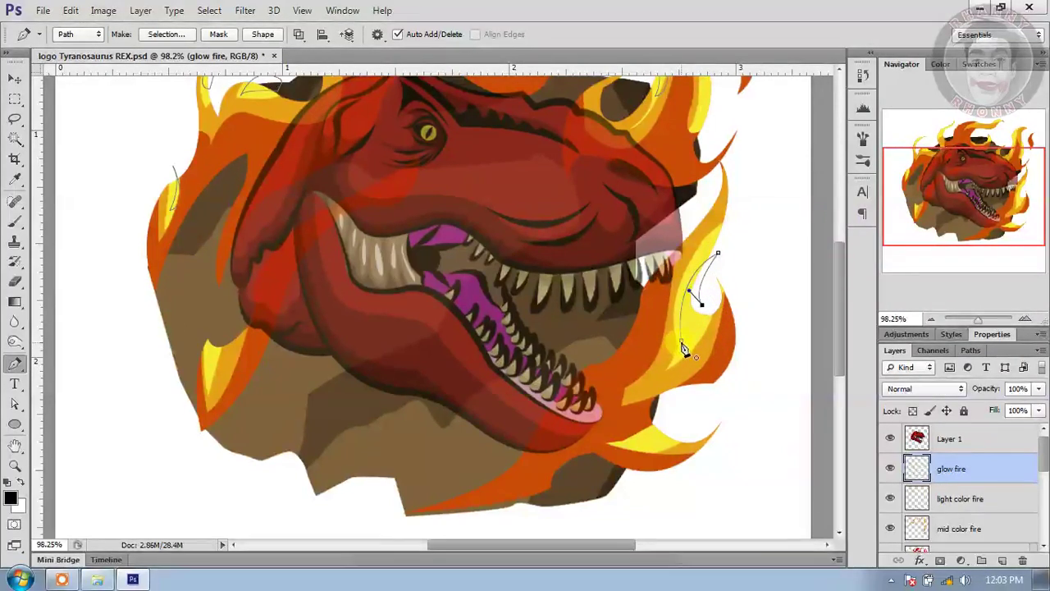
{"action": "key", "text": "Escape"}
{"action": "left_click_drag", "start_coordinate": [626, 445], "coordinate": [677, 422]}
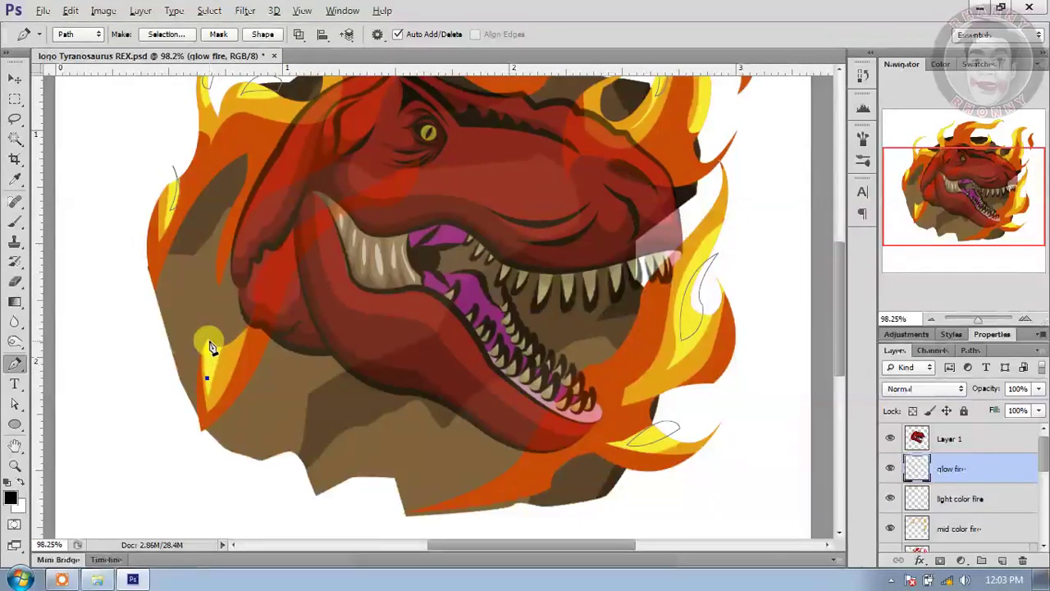
{"action": "left_click_drag", "start_coordinate": [224, 349], "coordinate": [231, 326]}
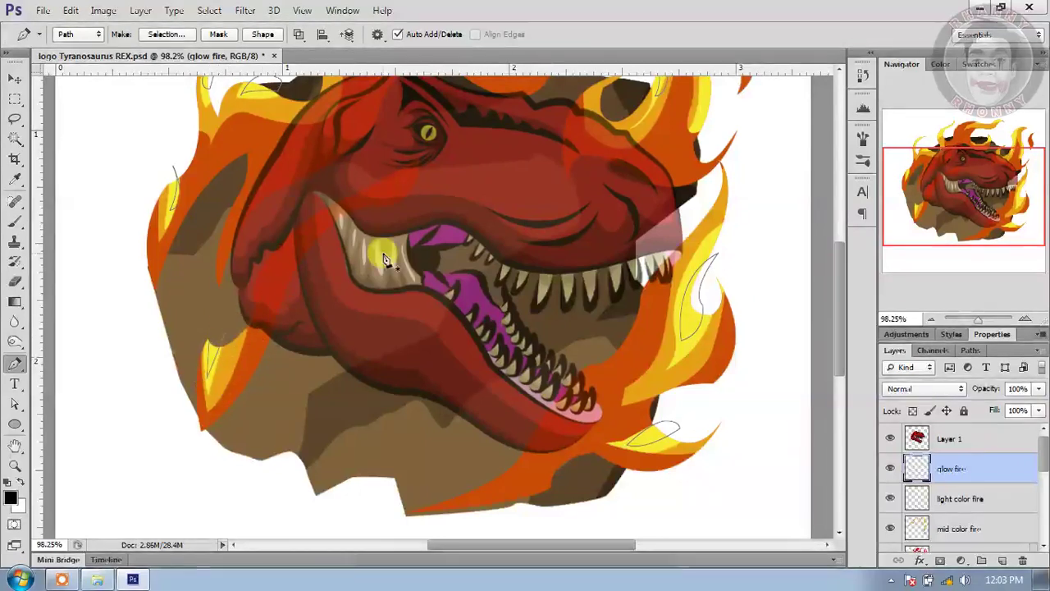
Step: Fill all the glow paths on the glow fire layer with near-white #f9f9f9 and delete the paths
{"action": "scroll", "coordinate": [379, 253], "scroll_direction": "down", "scroll_amount": 5}
{"action": "right_click", "coordinate": [489, 156]}
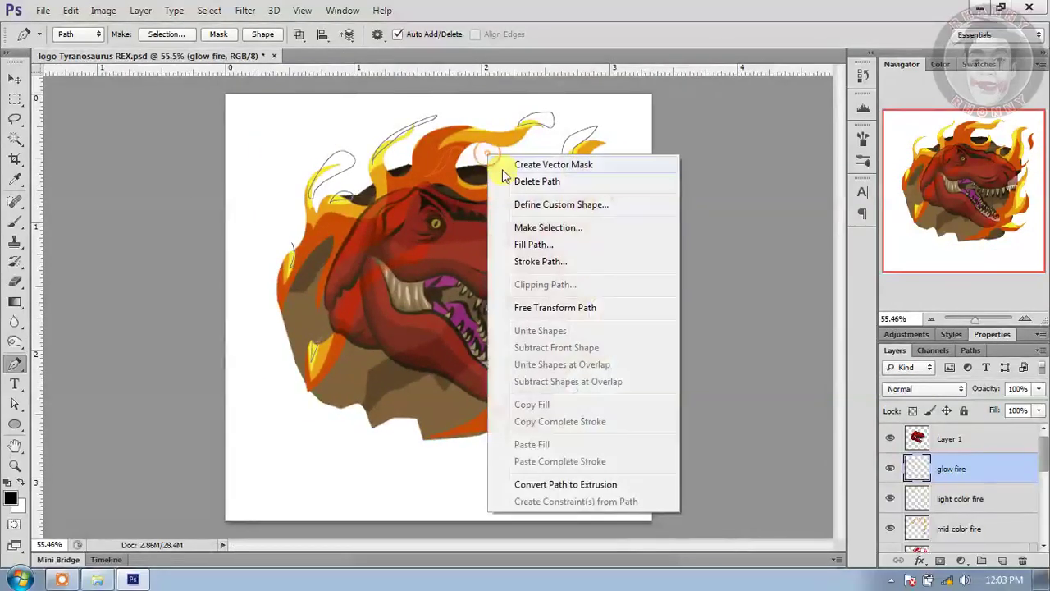
{"action": "left_click", "coordinate": [569, 243]}
{"action": "left_click", "coordinate": [696, 107]}
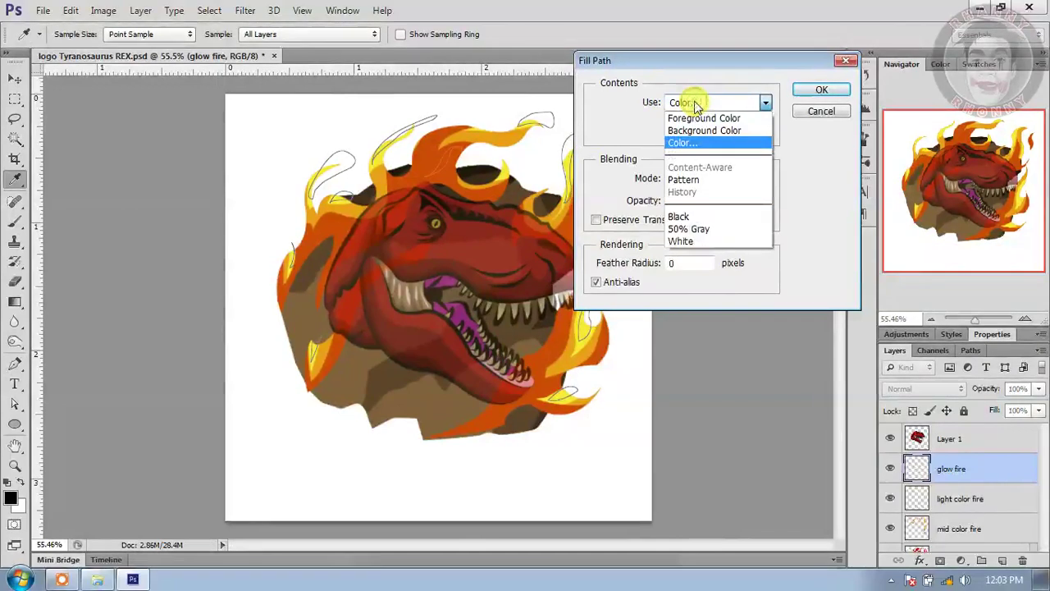
{"action": "left_click", "coordinate": [682, 143]}
{"action": "left_click_drag", "start_coordinate": [660, 145], "coordinate": [565, 82]}
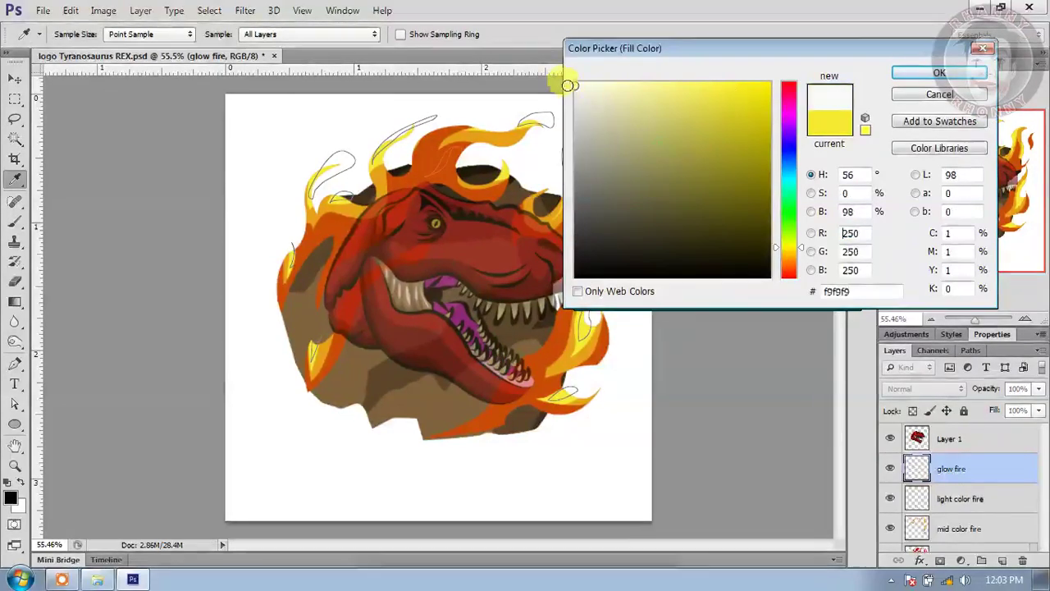
{"action": "left_click", "coordinate": [906, 75]}
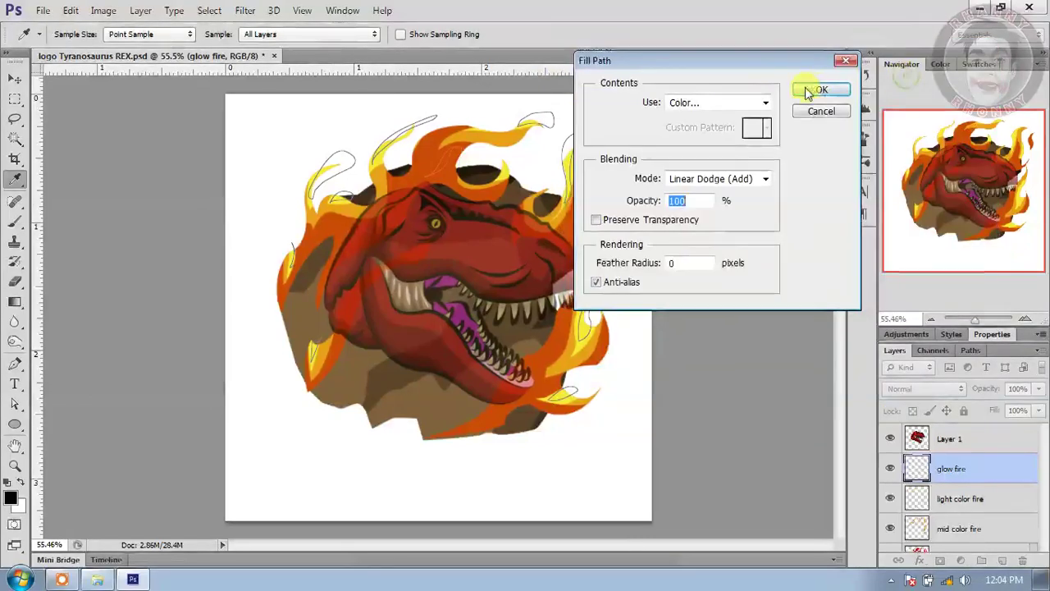
{"action": "left_click", "coordinate": [806, 89]}
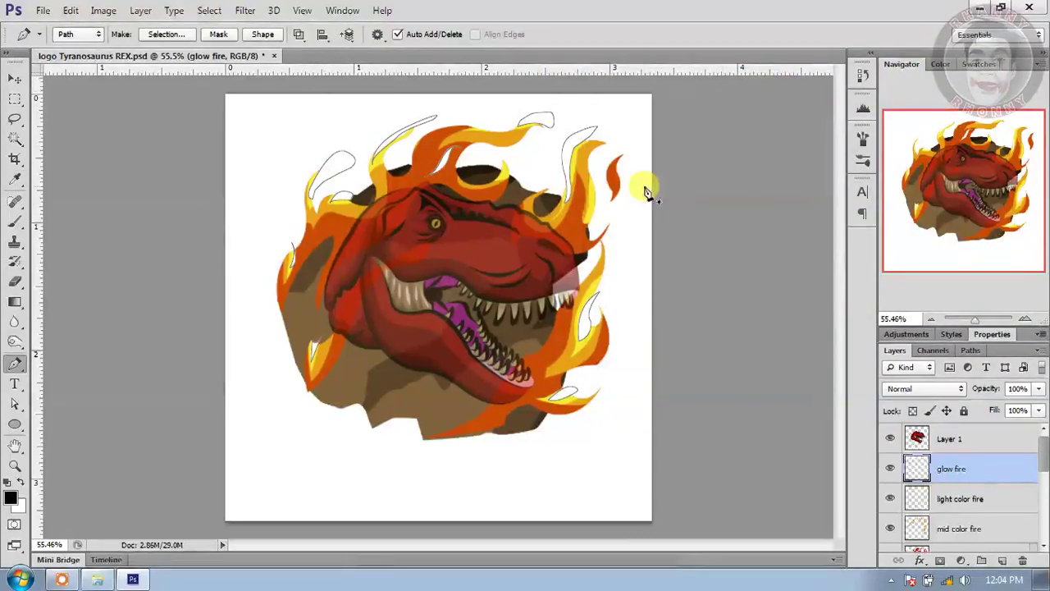
{"action": "right_click", "coordinate": [490, 112]}
{"action": "left_click", "coordinate": [537, 147]}
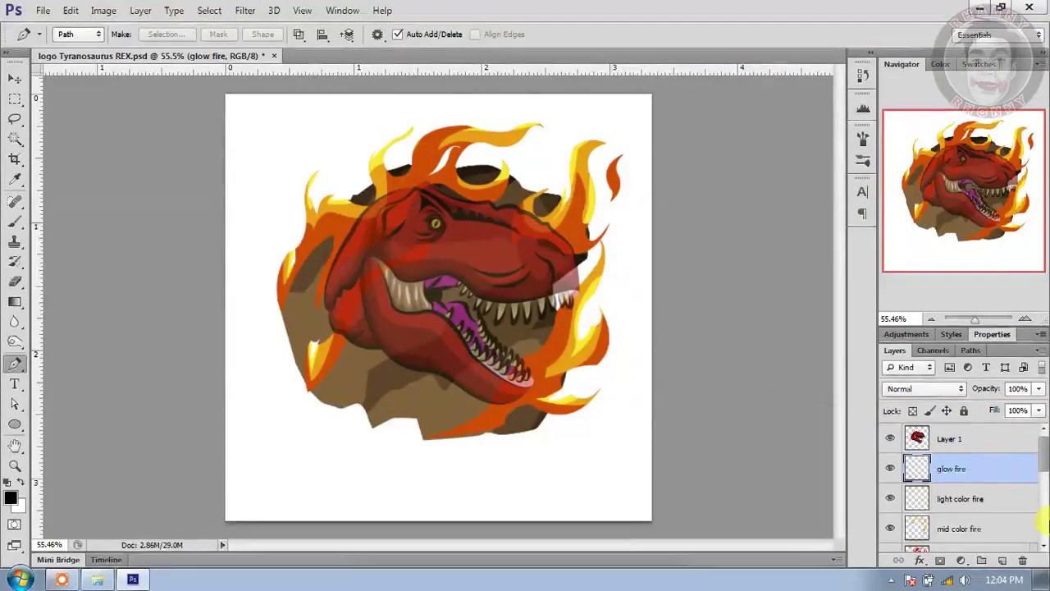
Step: Trim the glow fire fill to the outline of the light color fire layer using the inverted selection, and deselect
{"action": "left_click", "coordinate": [919, 500], "text": "ctrl"}
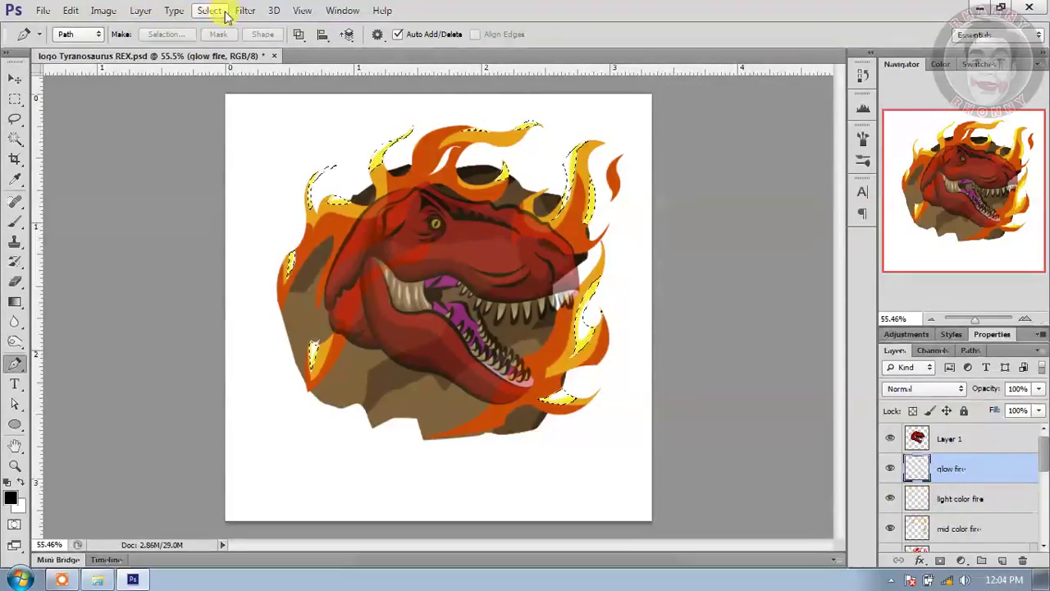
{"action": "left_click", "coordinate": [243, 11]}
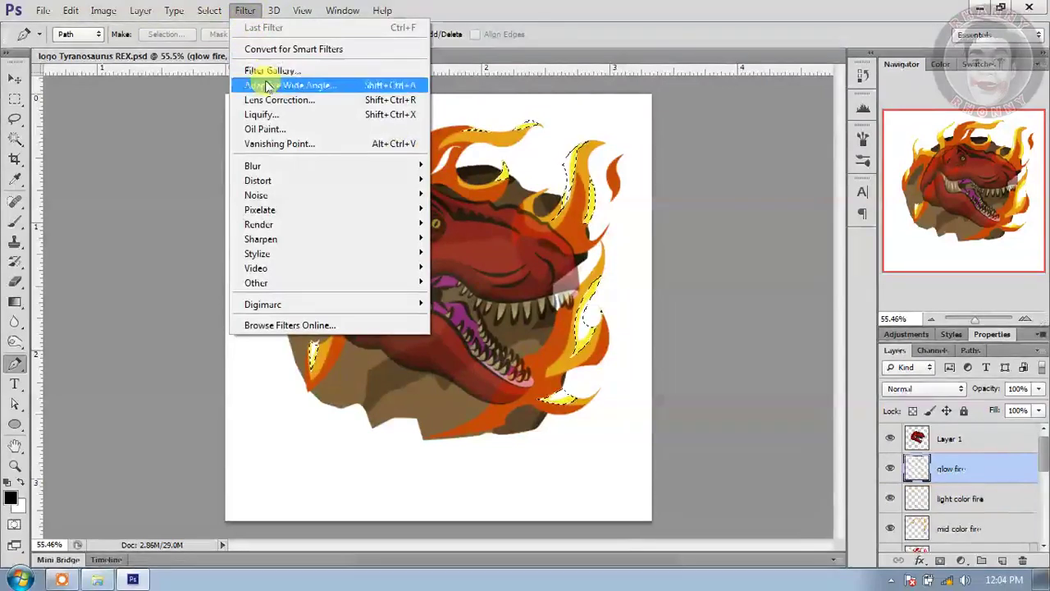
{"action": "mouse_move", "coordinate": [213, 12]}
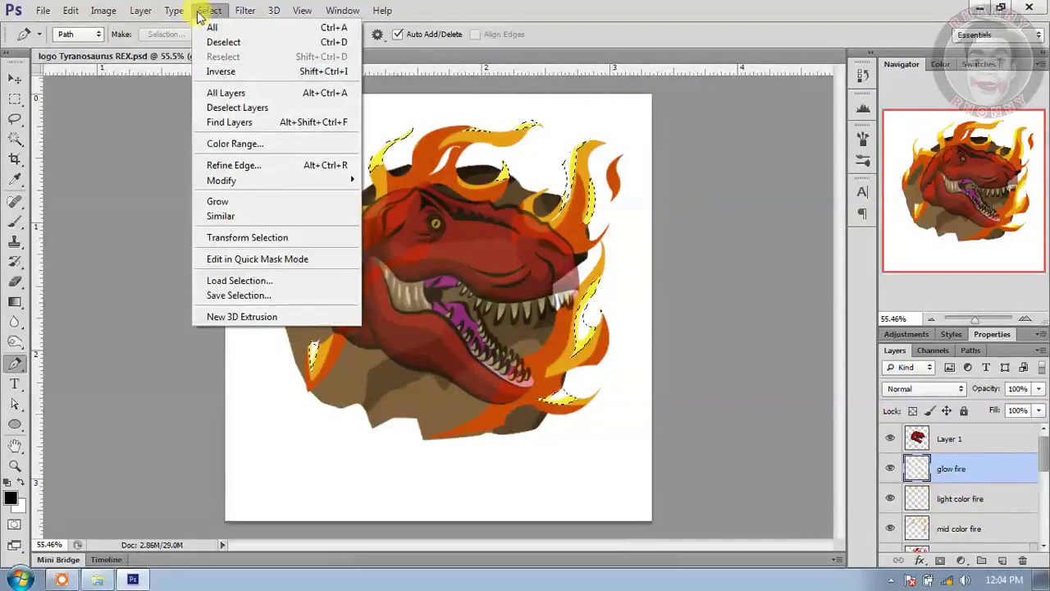
{"action": "left_click", "coordinate": [221, 71]}
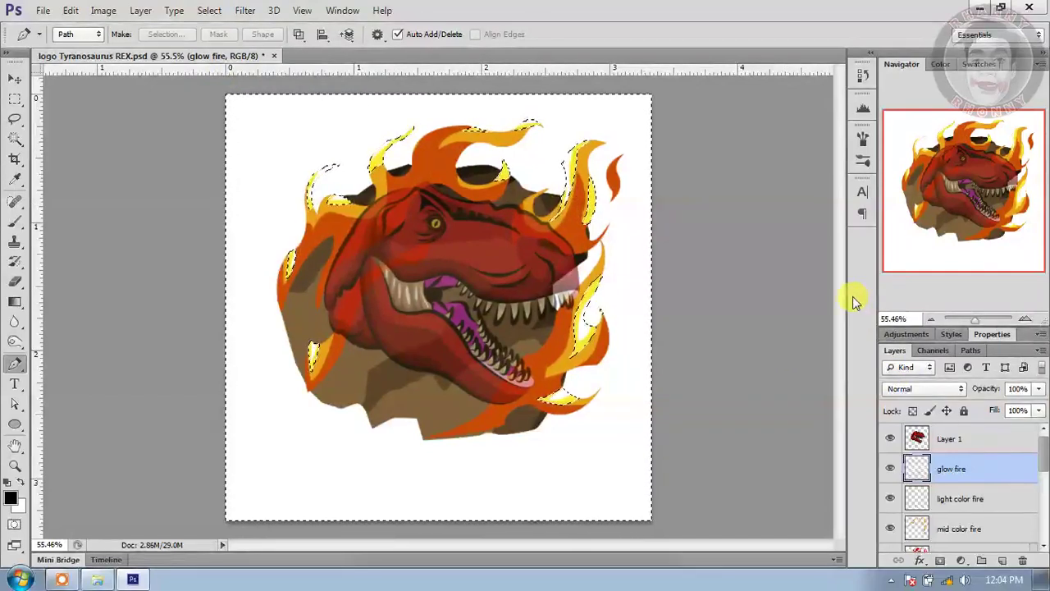
{"action": "key", "text": "ctrl+d"}
{"action": "scroll", "coordinate": [401, 154], "scroll_direction": "up", "scroll_amount": 2}
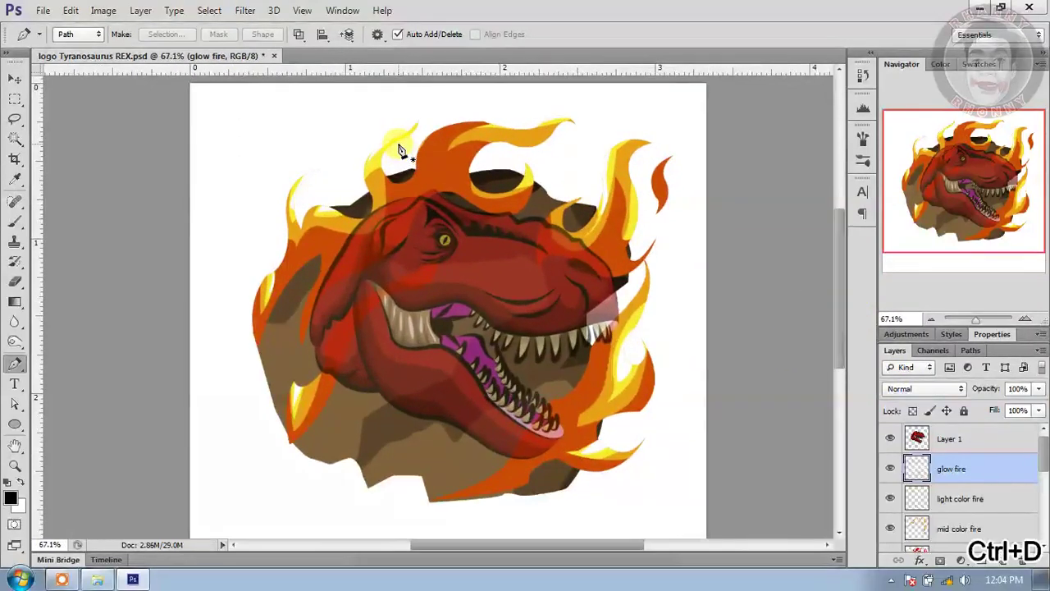
Step: Hide the Background layer and add a new layer directly above it filled with black
{"action": "scroll", "coordinate": [417, 233], "scroll_direction": "down", "scroll_amount": 4}
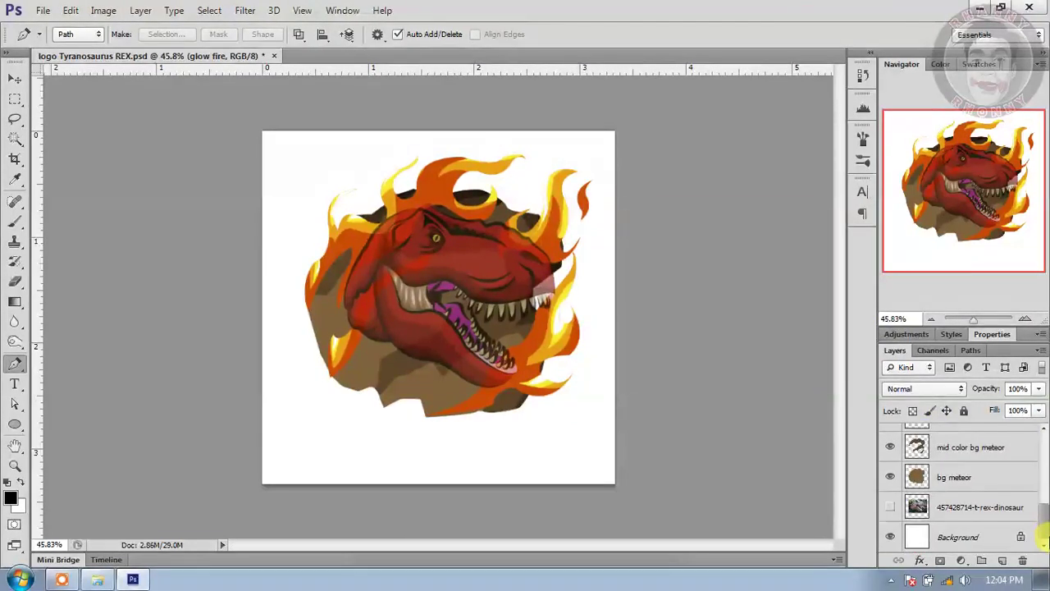
{"action": "left_click", "coordinate": [891, 538]}
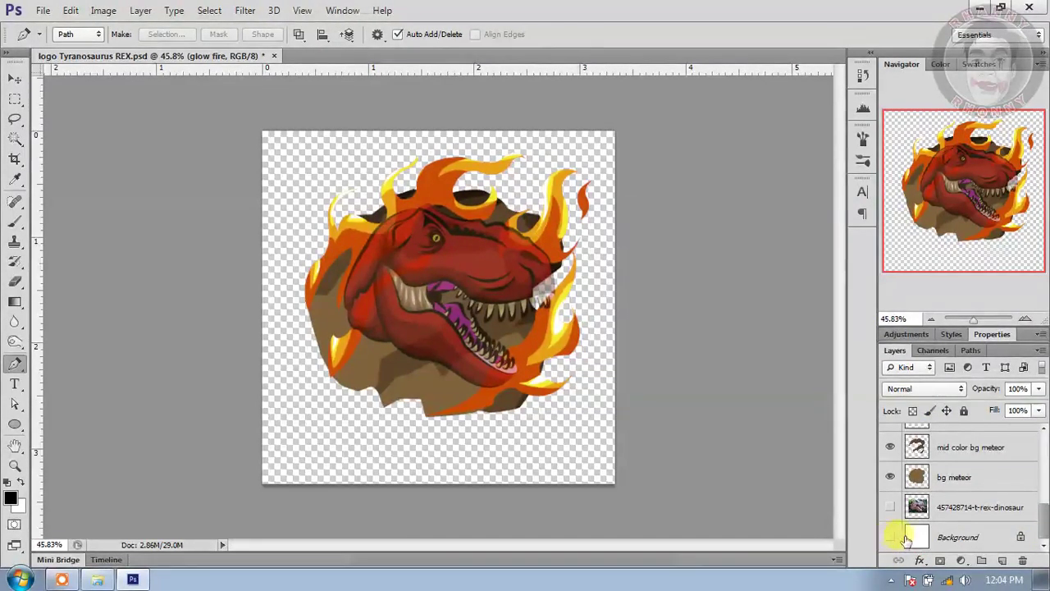
{"action": "left_click", "coordinate": [950, 540]}
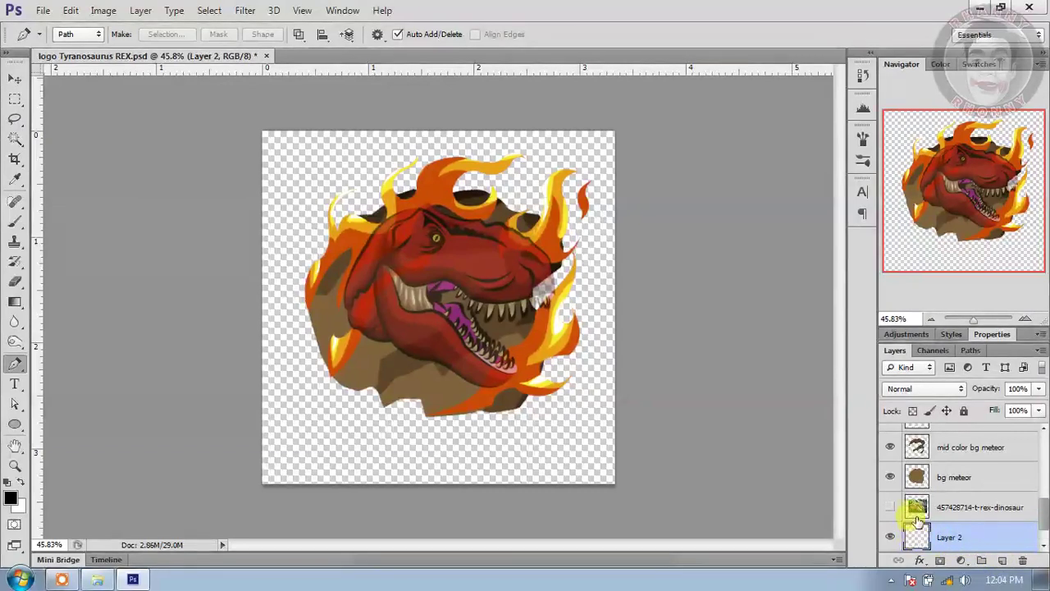
{"action": "key", "text": "ctrl+Delete"}
{"action": "key", "text": "alt+Delete"}
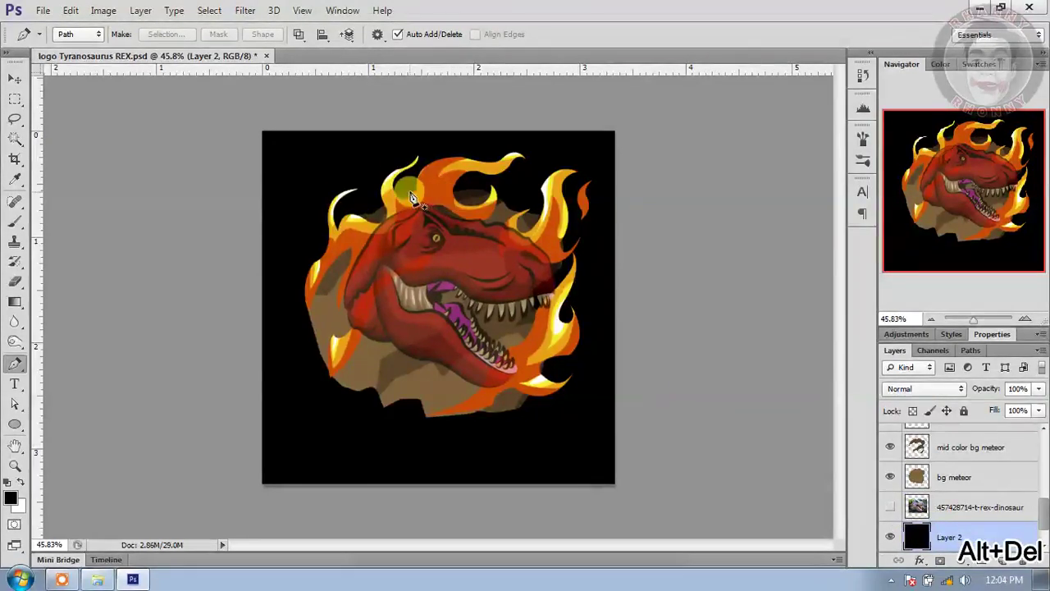
{"action": "scroll", "coordinate": [321, 160], "scroll_direction": "up", "scroll_amount": 1}
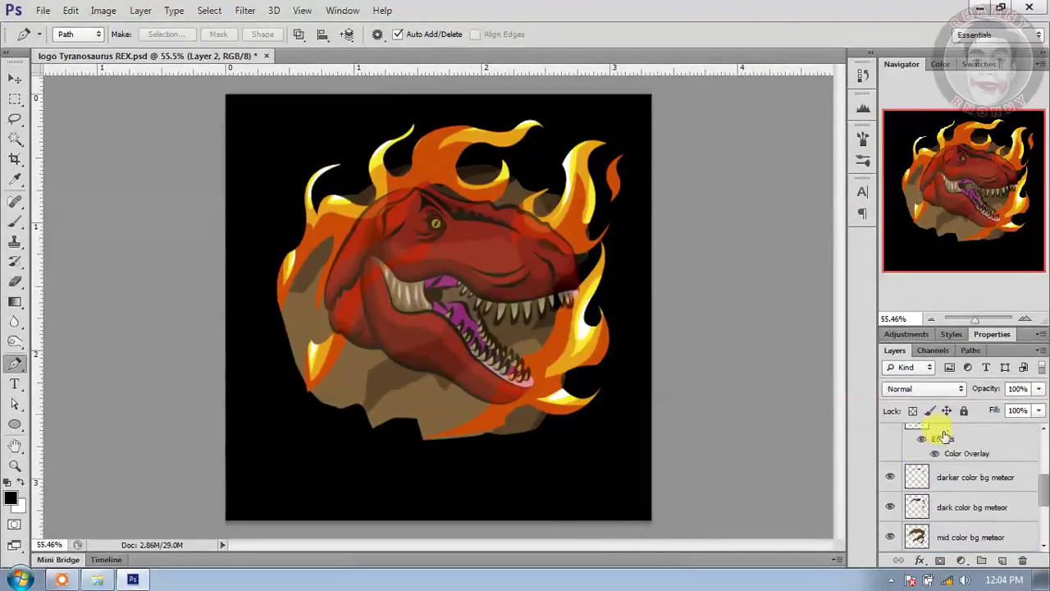
Step: Add an Outer Glow to the glow fire layer with Normal blend mode and 100% opacity
{"action": "scroll", "coordinate": [944, 439], "scroll_direction": "up", "scroll_amount": 3}
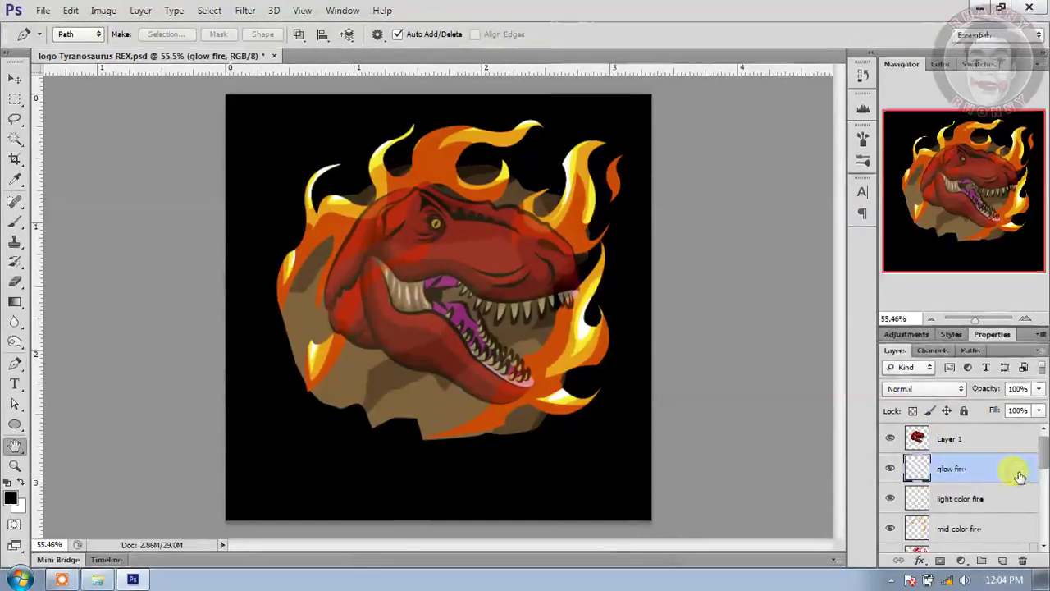
{"action": "double_click", "coordinate": [1017, 476]}
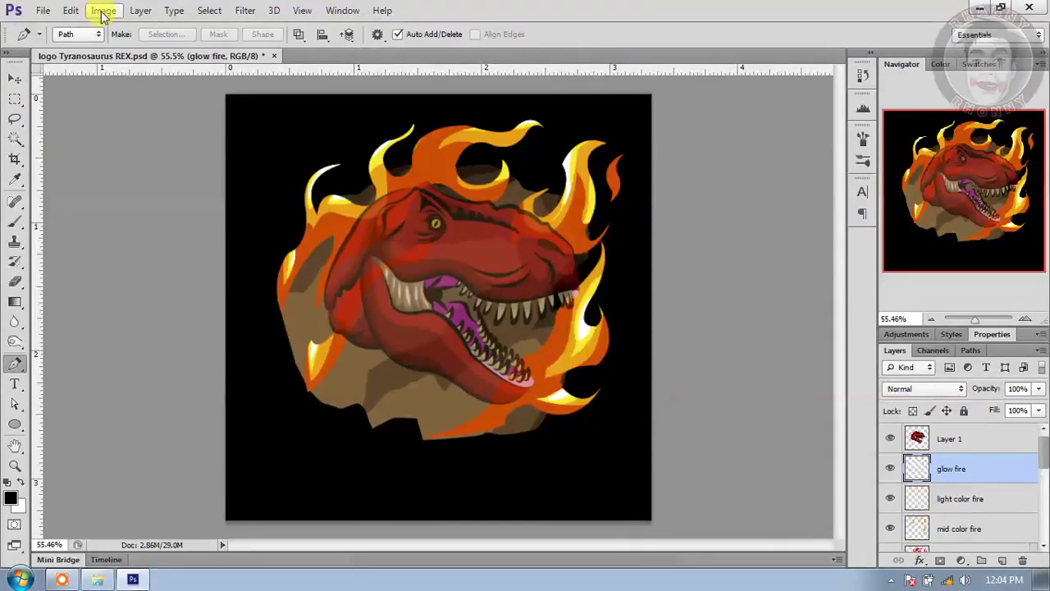
{"action": "left_click", "coordinate": [139, 11]}
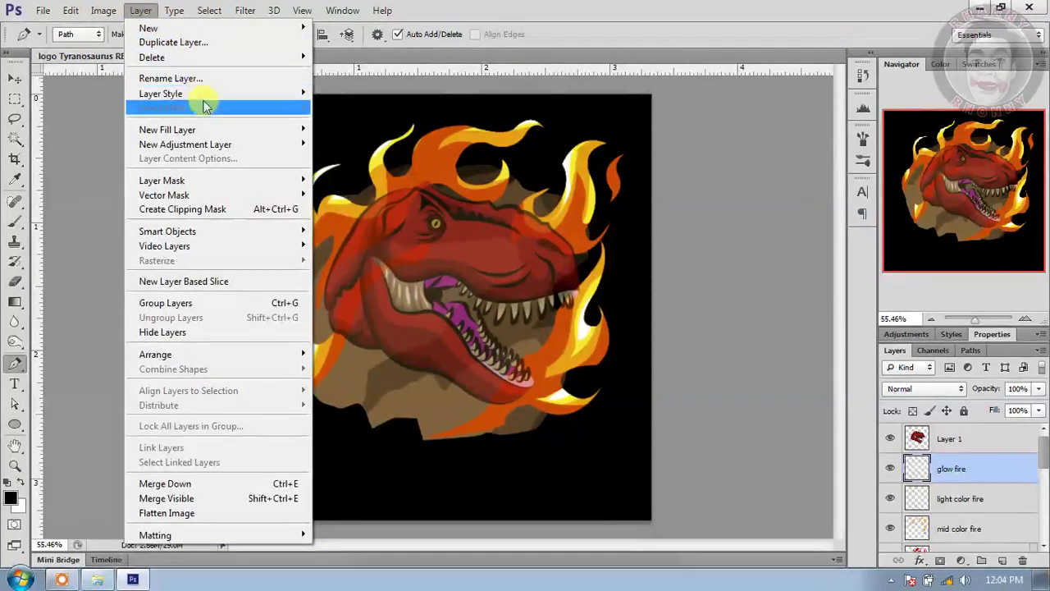
{"action": "mouse_move", "coordinate": [223, 130]}
{"action": "mouse_move", "coordinate": [235, 97]}
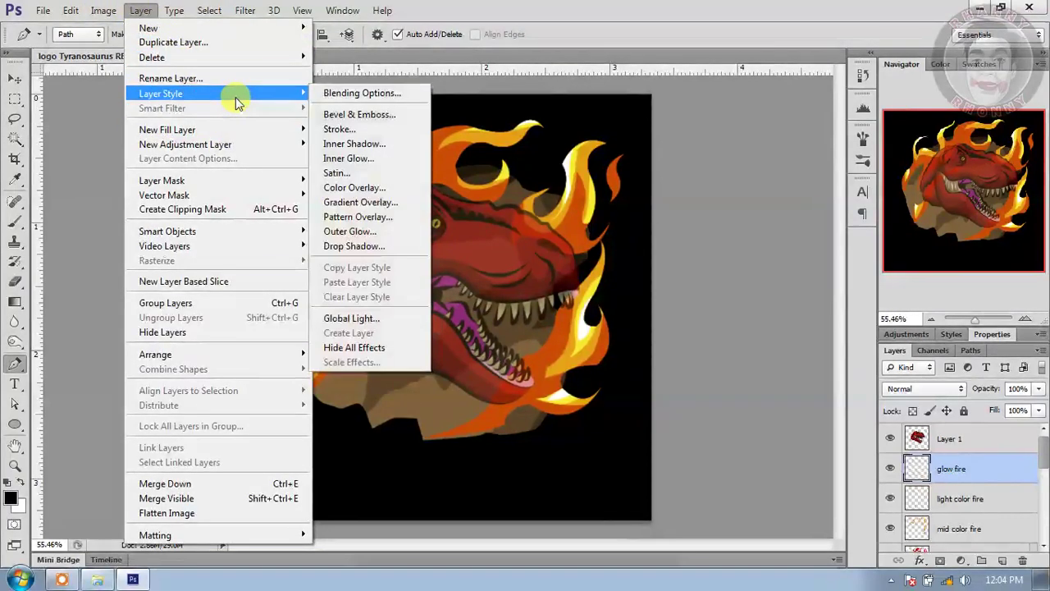
{"action": "left_click", "coordinate": [362, 230]}
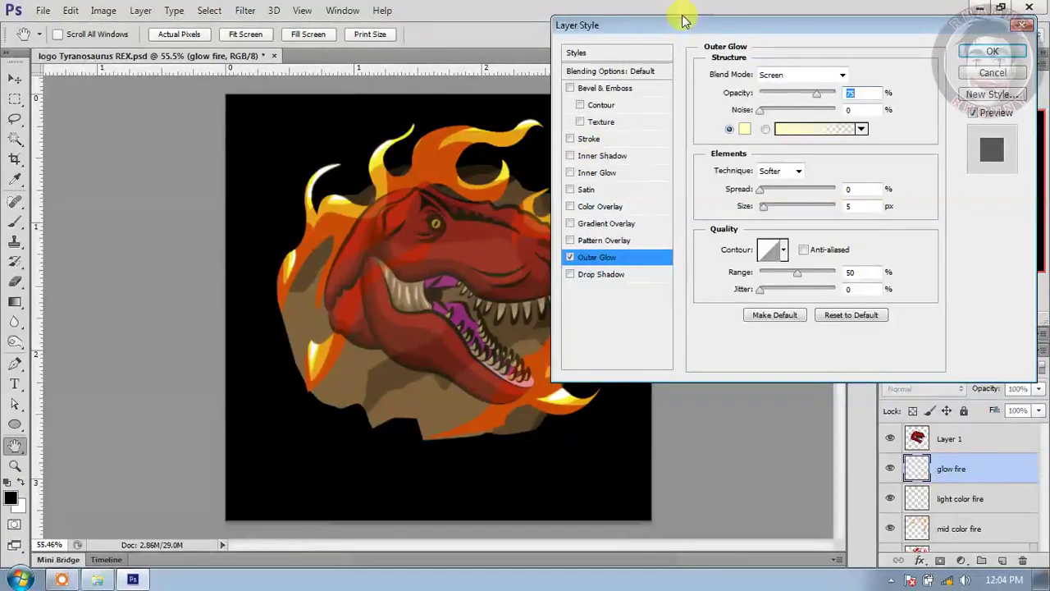
{"action": "left_click_drag", "start_coordinate": [682, 21], "coordinate": [710, 25]}
{"action": "left_click", "coordinate": [871, 78]}
{"action": "left_click", "coordinate": [844, 97]}
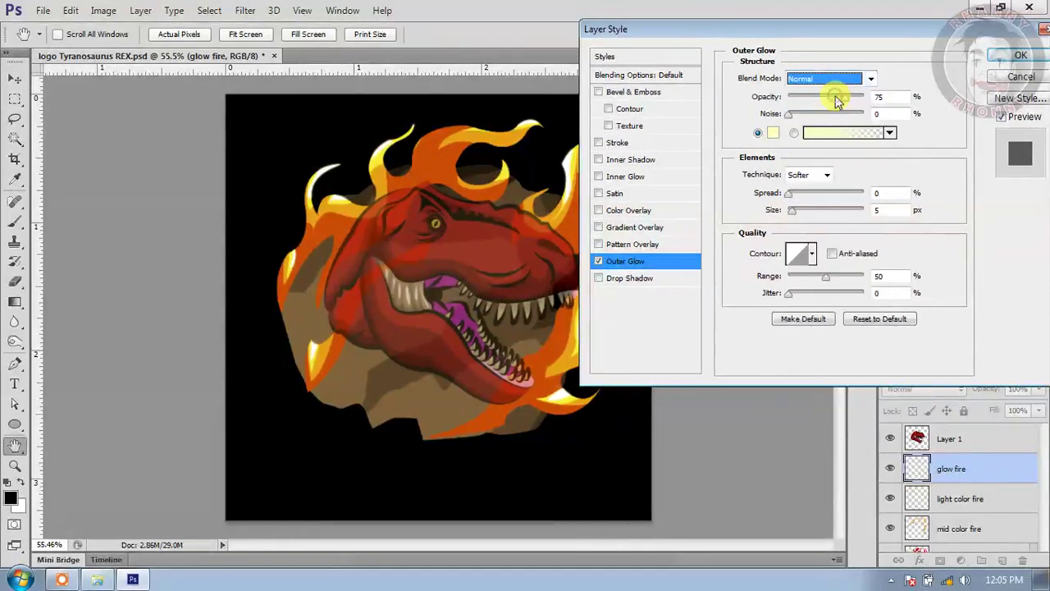
{"action": "left_click_drag", "start_coordinate": [844, 96], "coordinate": [881, 98]}
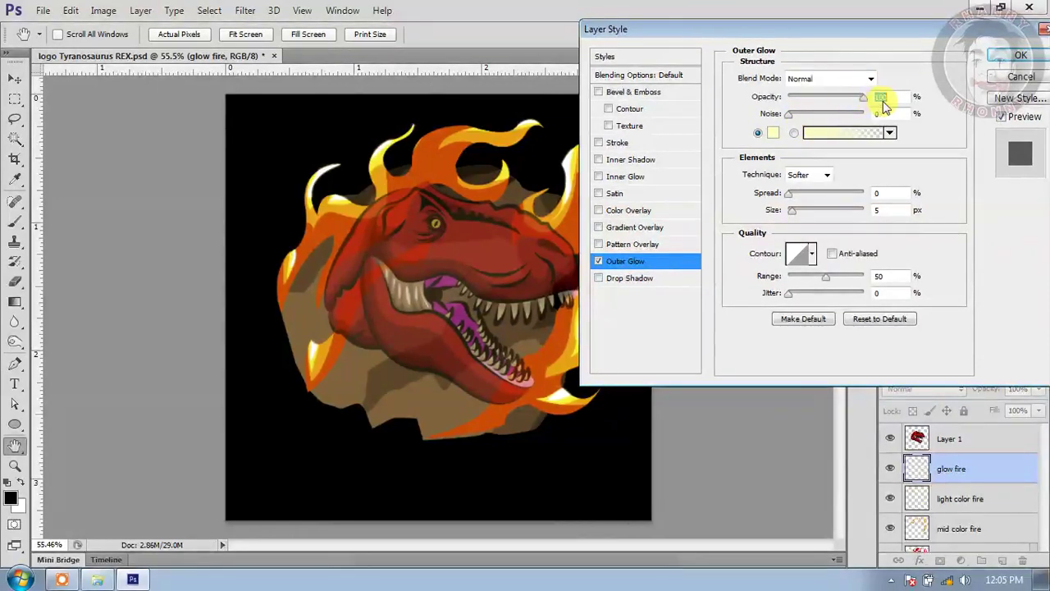
Step: Set the outer glow's color to orange #f77620
{"action": "left_click", "coordinate": [774, 133]}
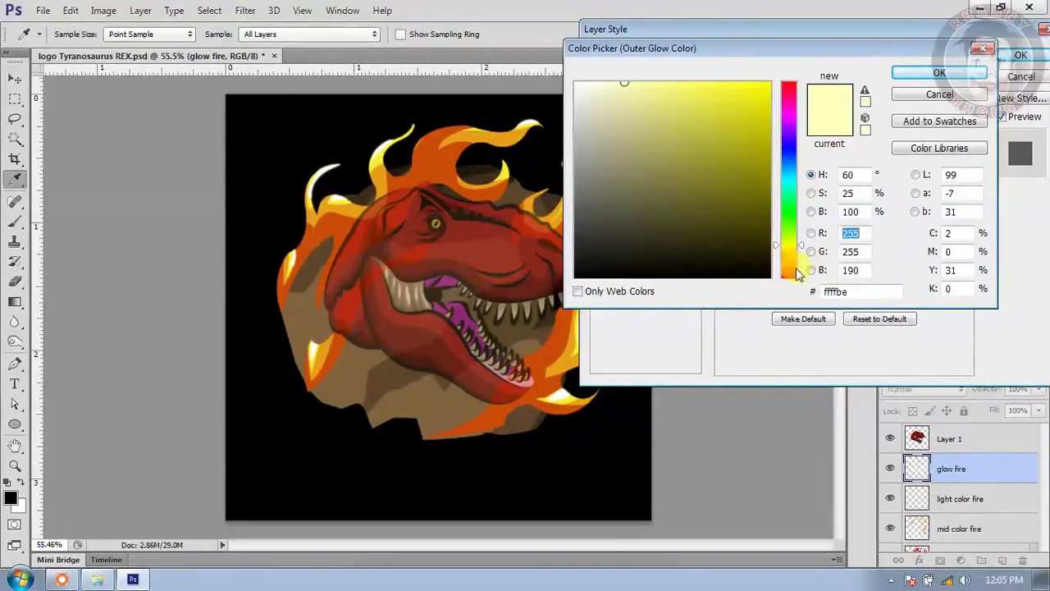
{"action": "left_click", "coordinate": [789, 265]}
{"action": "left_click", "coordinate": [744, 91]}
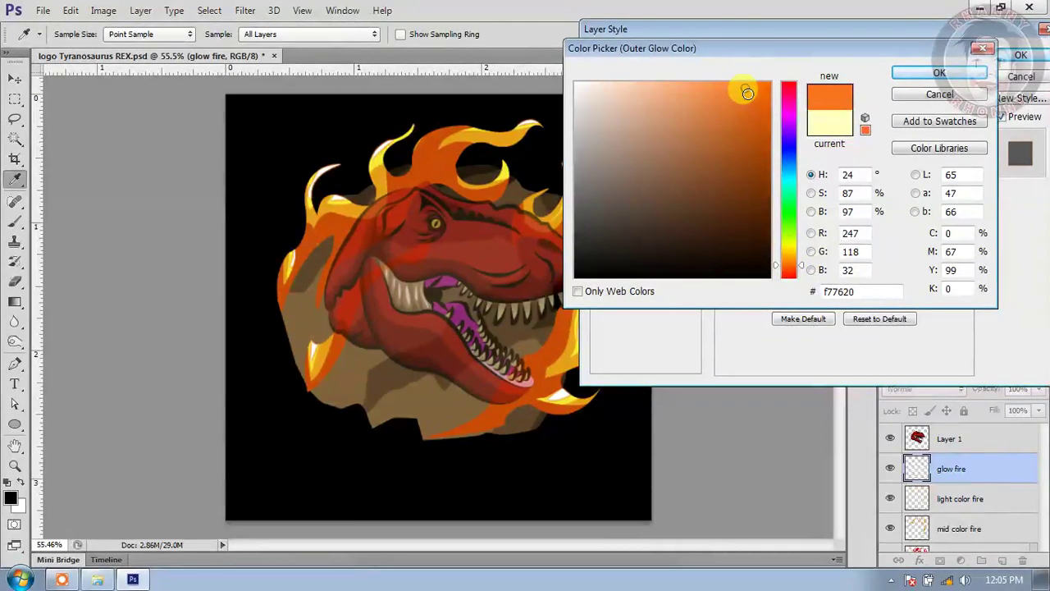
{"action": "left_click", "coordinate": [907, 71]}
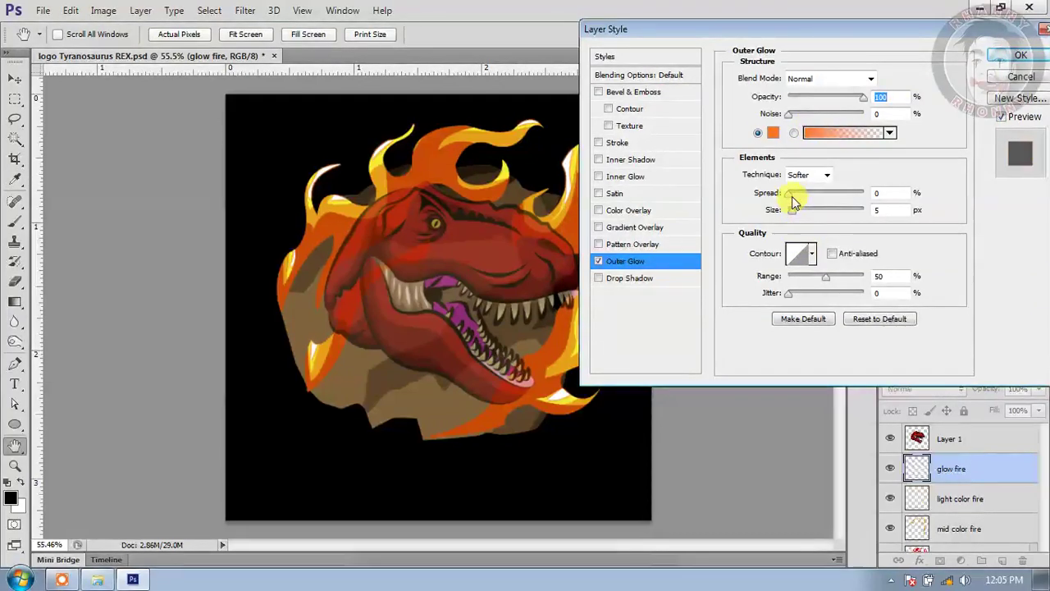
Step: Set the outer glow's spread to 2%, increase its size slightly, and apply the layer style
{"action": "left_click", "coordinate": [879, 192]}
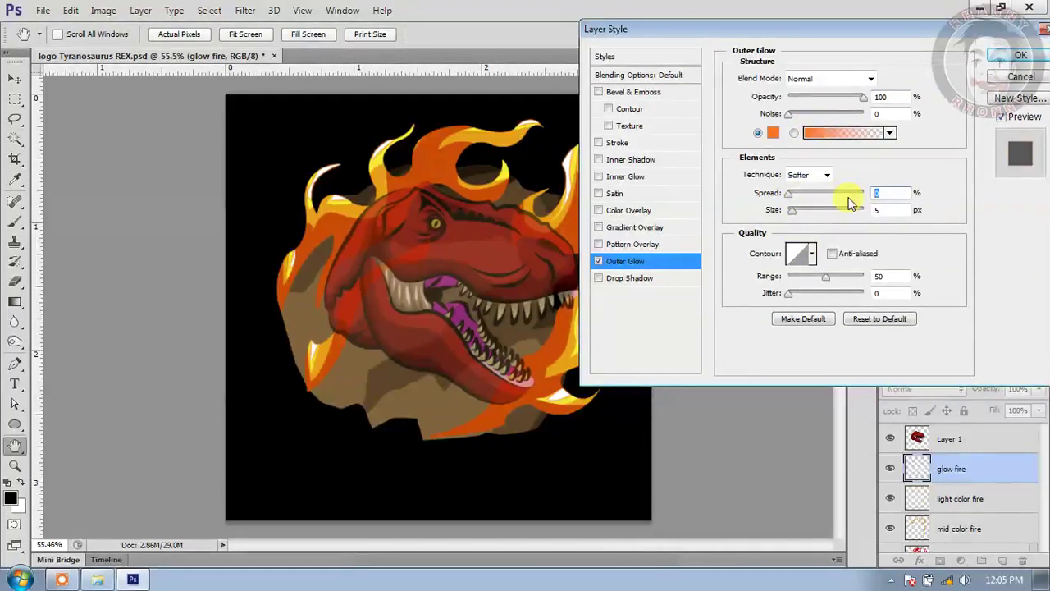
{"action": "key", "text": "Up"}
{"action": "key", "text": "Up"}
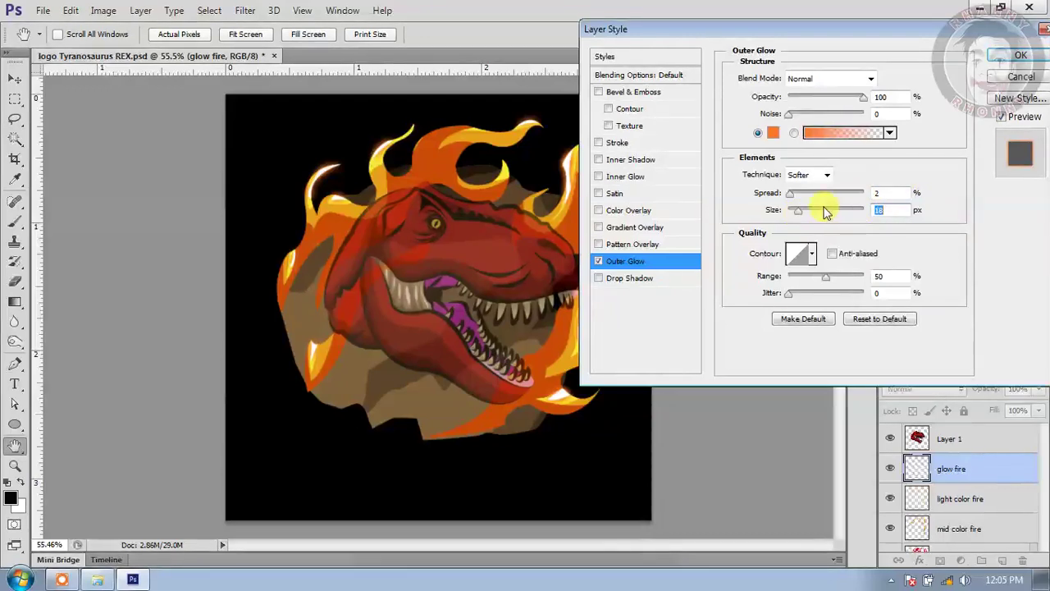
{"action": "key", "text": "shift+Down"}
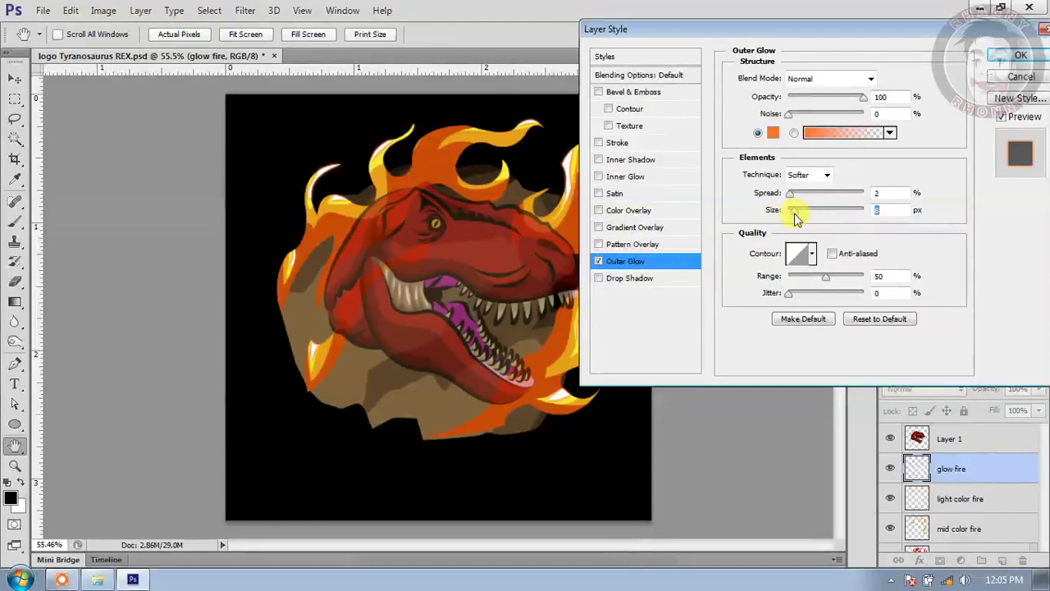
{"action": "key", "text": "Up"}
{"action": "key", "text": "Up"}
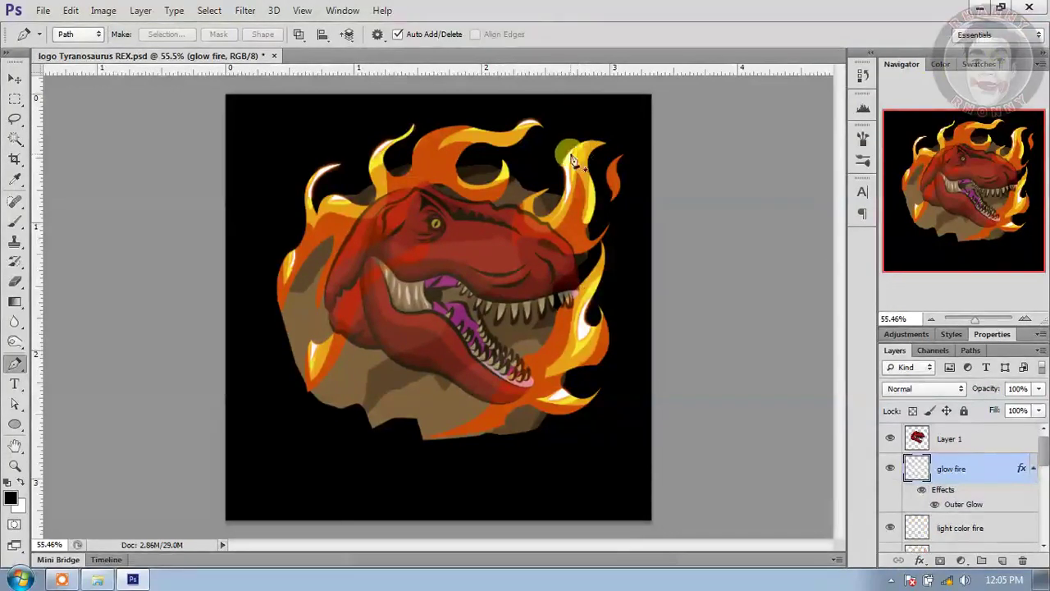
{"action": "scroll", "coordinate": [572, 147], "scroll_direction": "up", "scroll_amount": 5}
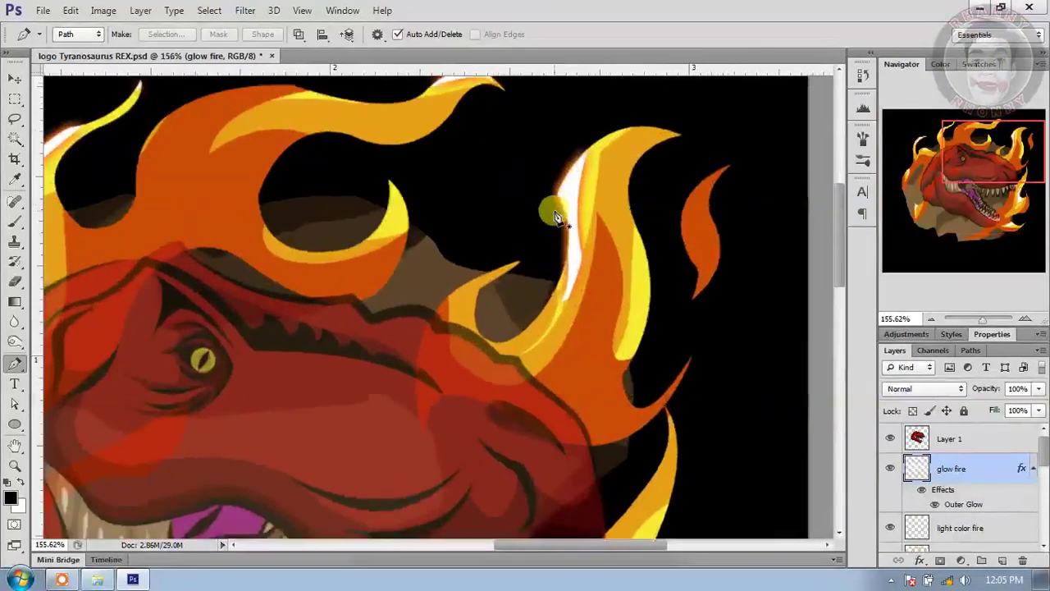
Step: Draw a thin closed crescent path along the right edge of the tall flame above the snout on the glow fire layer
{"action": "scroll", "coordinate": [554, 218], "scroll_direction": "down", "scroll_amount": 5}
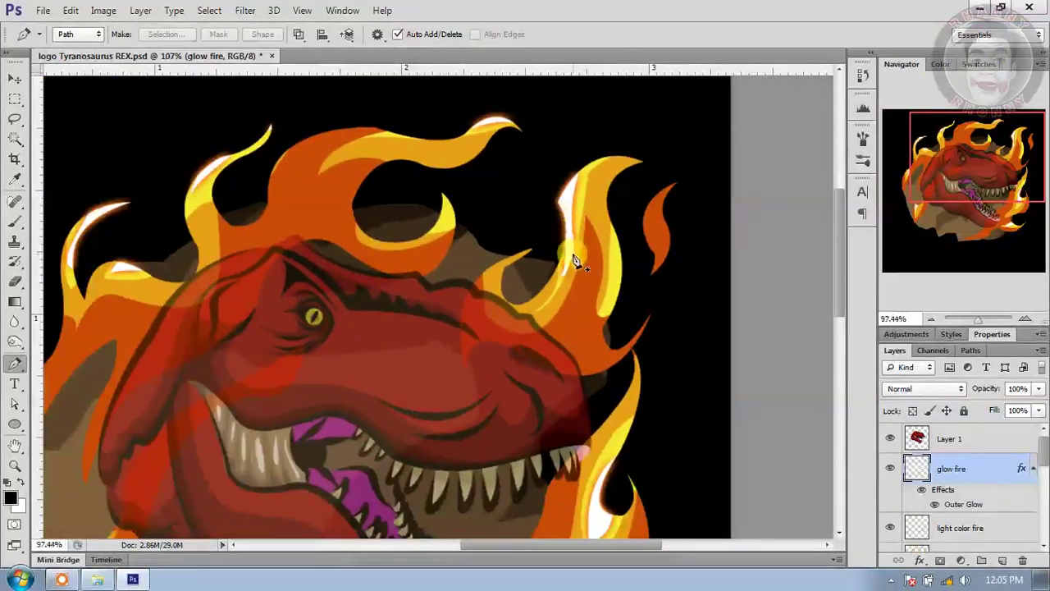
{"action": "scroll", "coordinate": [644, 165], "scroll_direction": "up", "scroll_amount": 2}
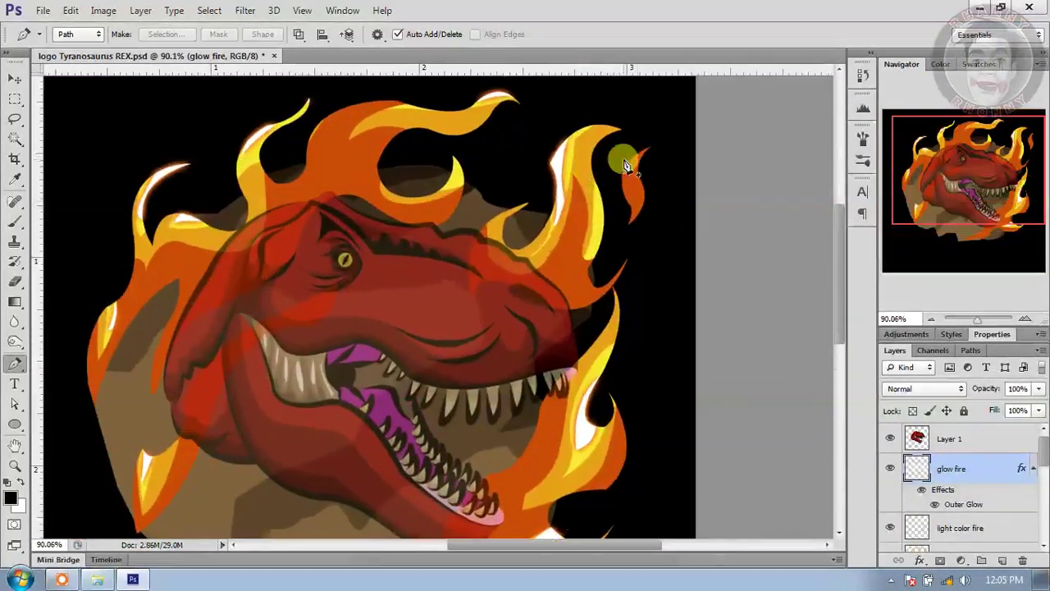
{"action": "scroll", "coordinate": [644, 164], "scroll_direction": "up", "scroll_amount": 1}
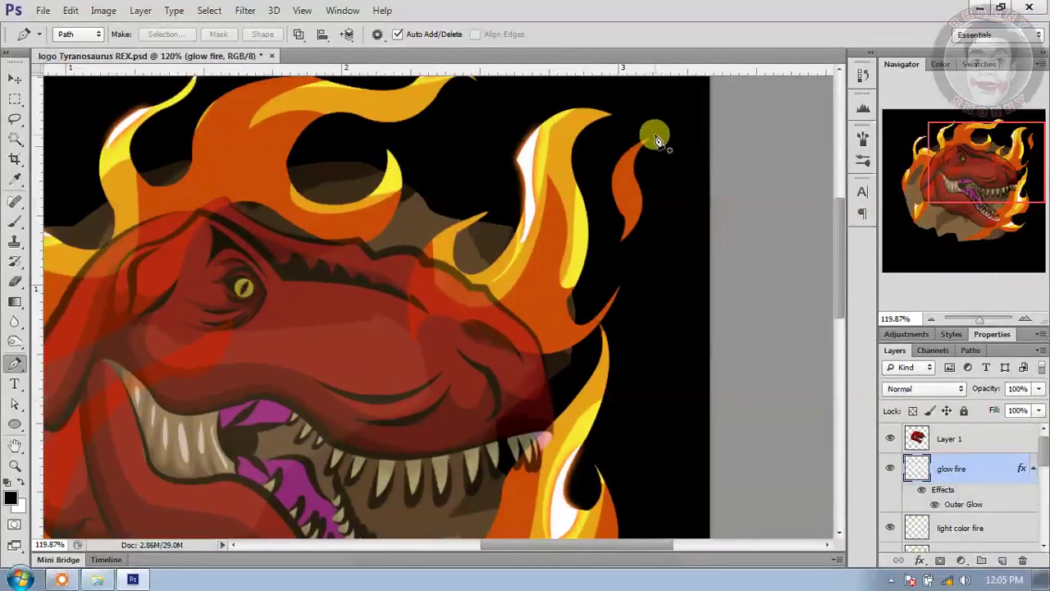
{"action": "left_click", "coordinate": [583, 184]}
{"action": "left_click_drag", "start_coordinate": [574, 271], "coordinate": [567, 296]}
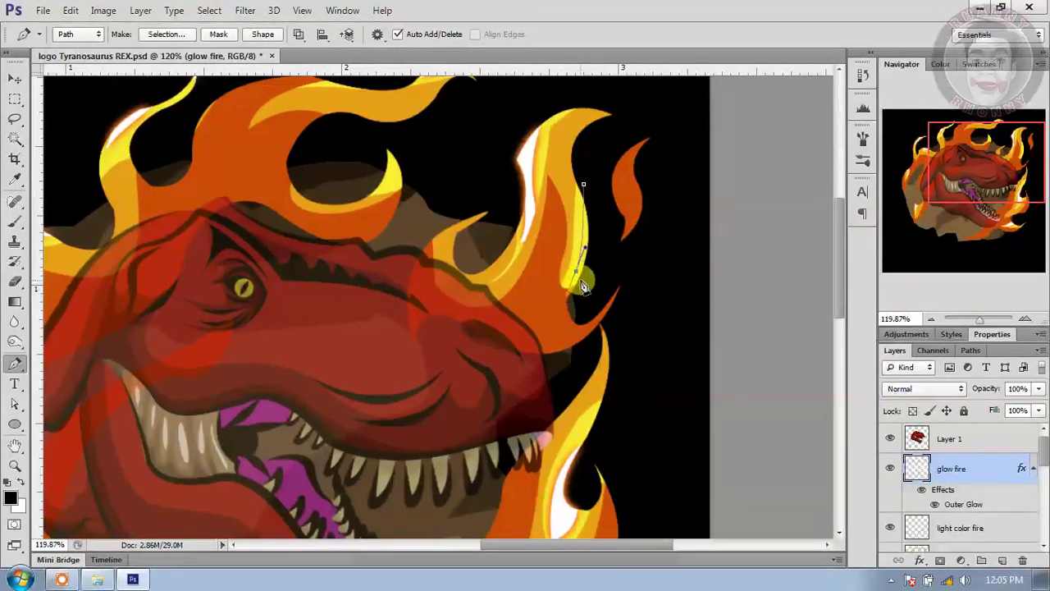
{"action": "left_click_drag", "start_coordinate": [587, 188], "coordinate": [570, 102]}
Step: Fill the crescent path with white in Linear Dodge (Add) mode at 100% opacity, then delete the path
{"action": "right_click", "coordinate": [586, 211]}
{"action": "left_click", "coordinate": [621, 297]}
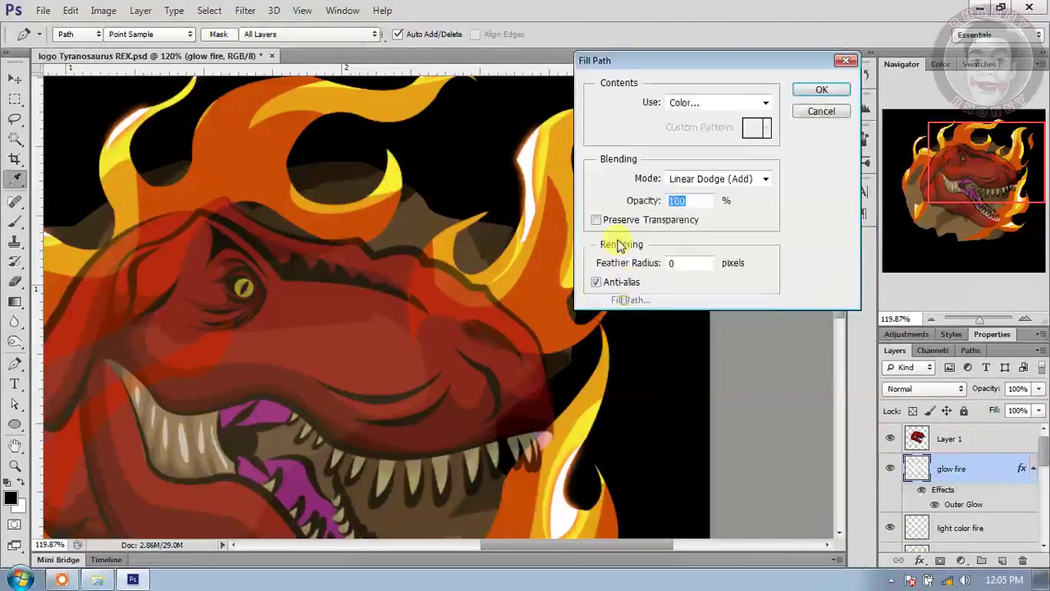
{"action": "left_click", "coordinate": [819, 91]}
{"action": "right_click", "coordinate": [616, 181]}
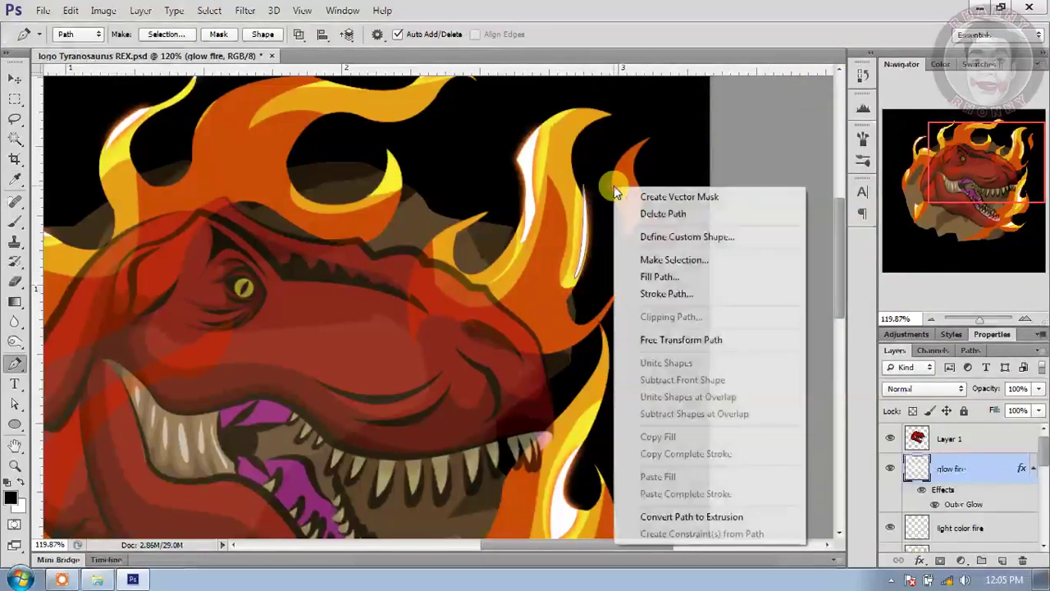
{"action": "left_click", "coordinate": [652, 215]}
{"action": "scroll", "coordinate": [652, 220], "scroll_direction": "down", "scroll_amount": 5}
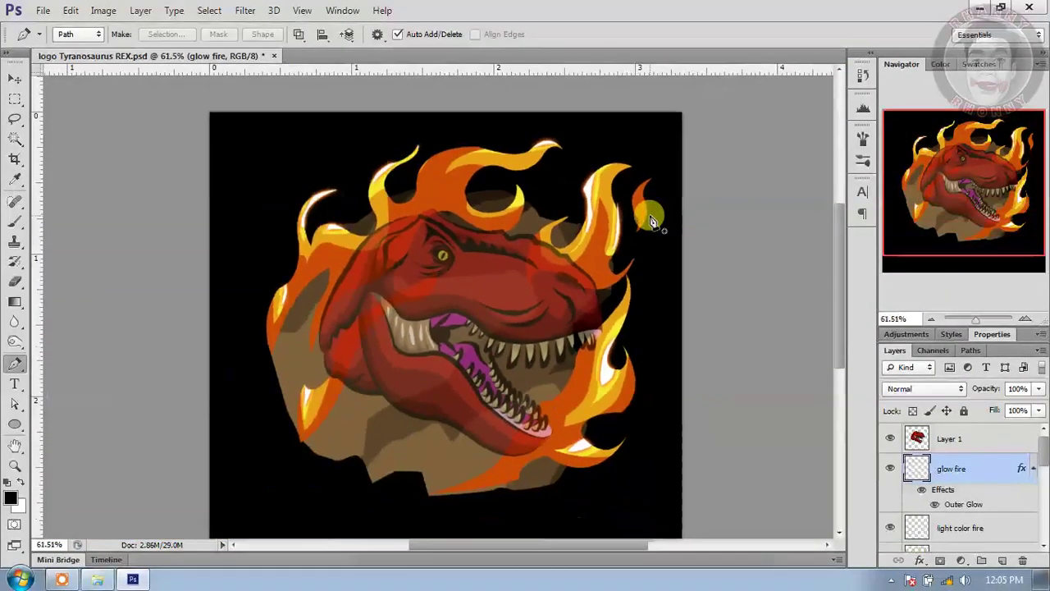
{"action": "scroll", "coordinate": [648, 220], "scroll_direction": "up", "scroll_amount": 3}
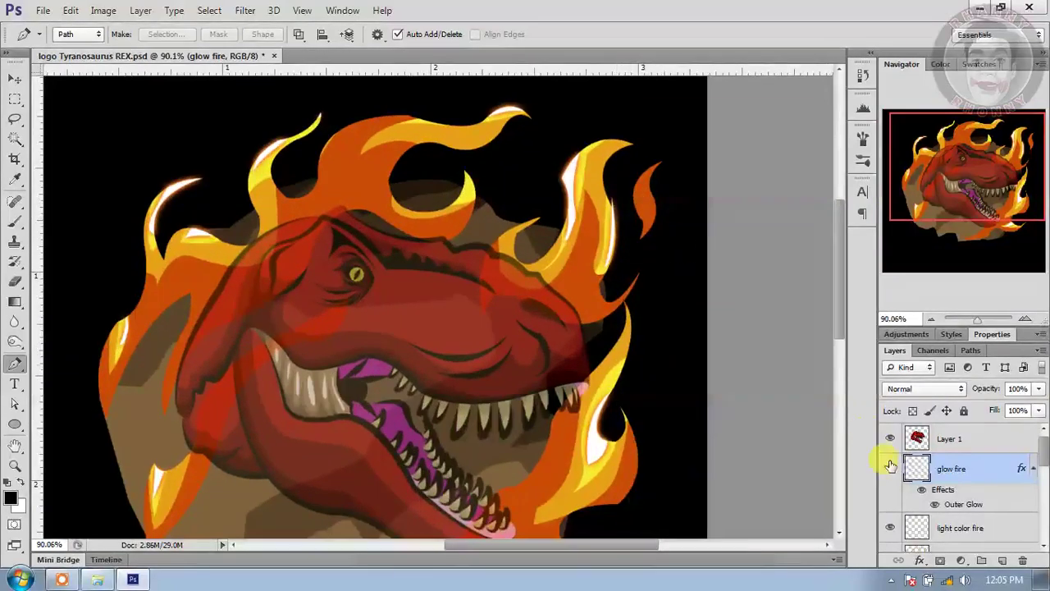
{"action": "left_click_drag", "start_coordinate": [1046, 445], "coordinate": [1025, 465]}
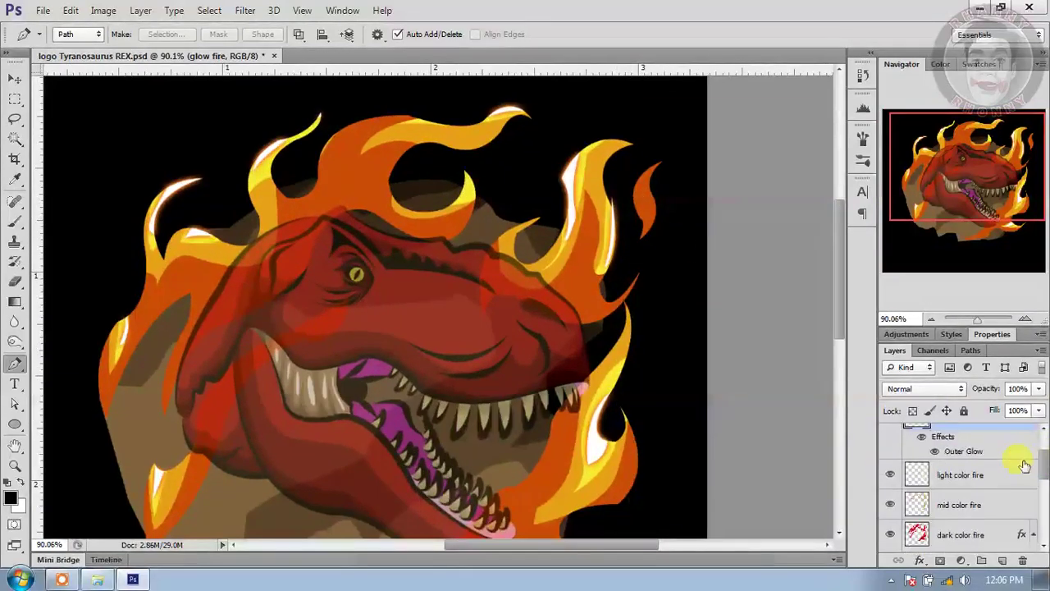
{"action": "left_click", "coordinate": [919, 475], "text": "ctrl"}
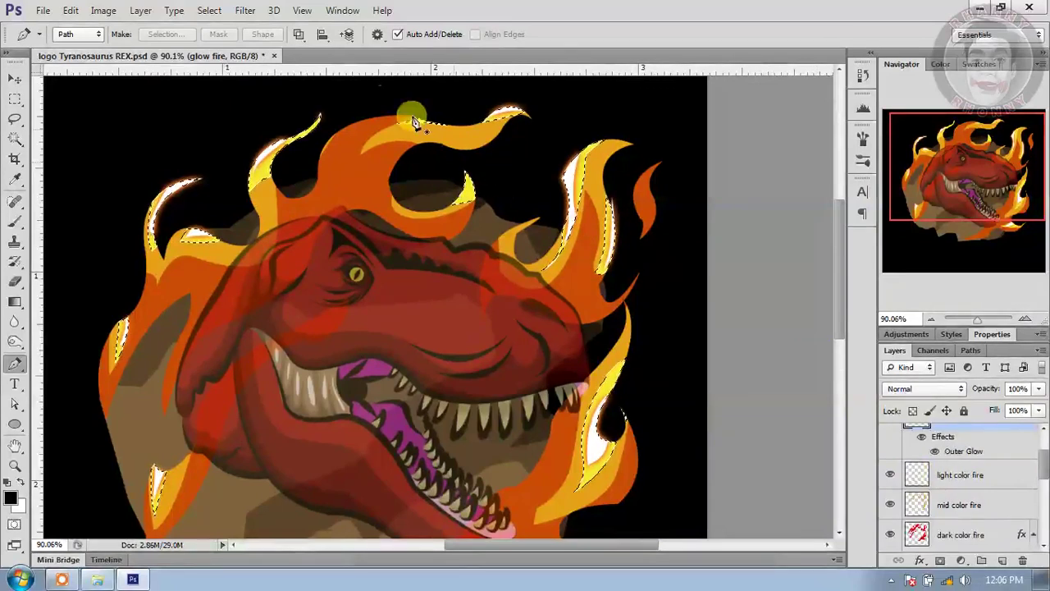
{"action": "left_click", "coordinate": [209, 11]}
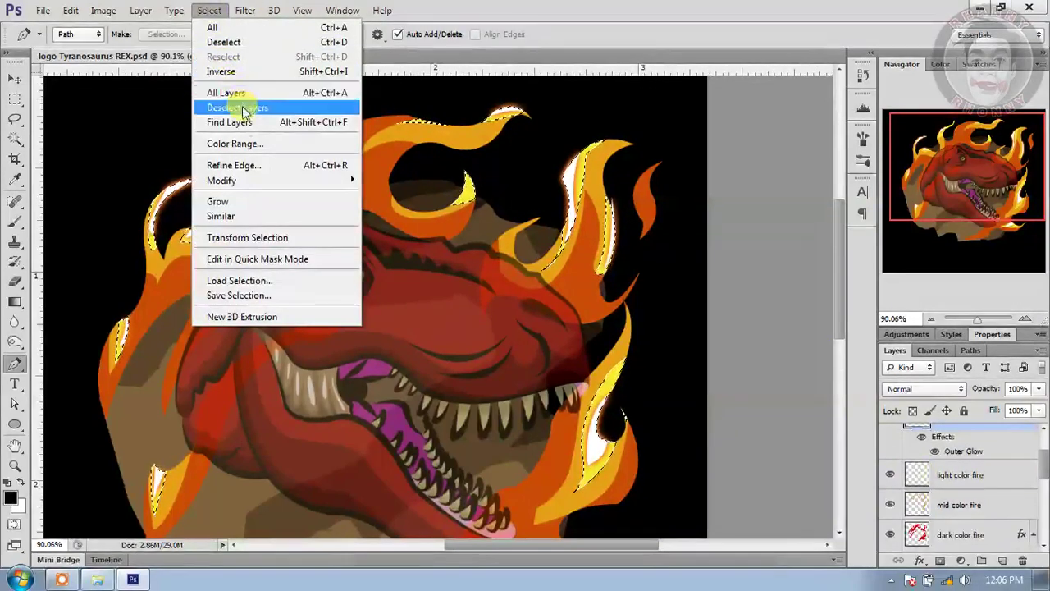
{"action": "left_click", "coordinate": [251, 72]}
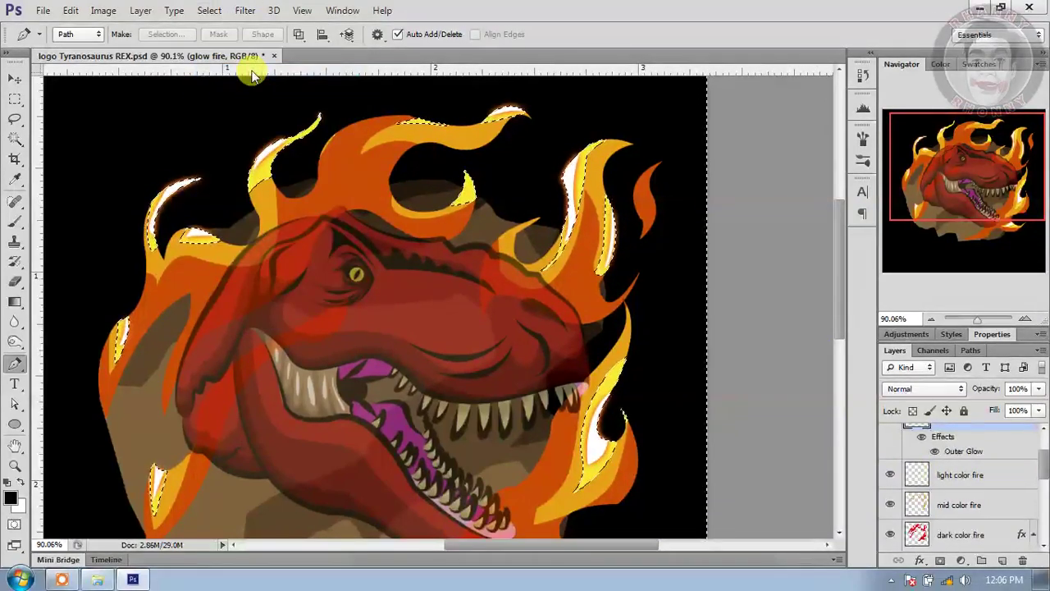
{"action": "key", "text": "ctrl+d"}
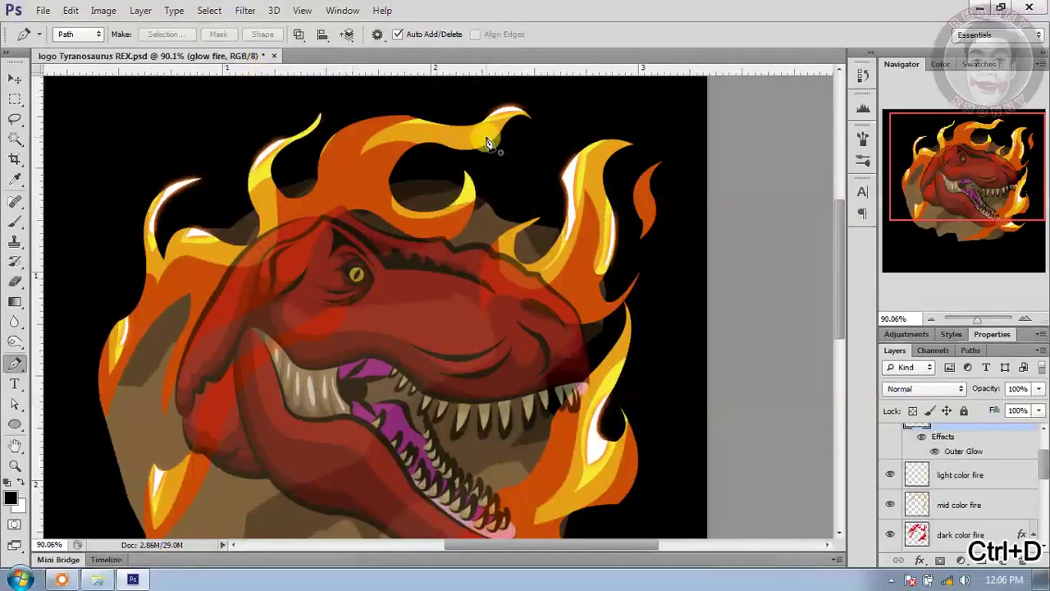
Step: Set the opacity of the dinosaur head's Layer 1 to 100%
{"action": "scroll", "coordinate": [545, 112], "scroll_direction": "up", "scroll_amount": 2}
{"action": "scroll", "coordinate": [638, 223], "scroll_direction": "down", "scroll_amount": 4}
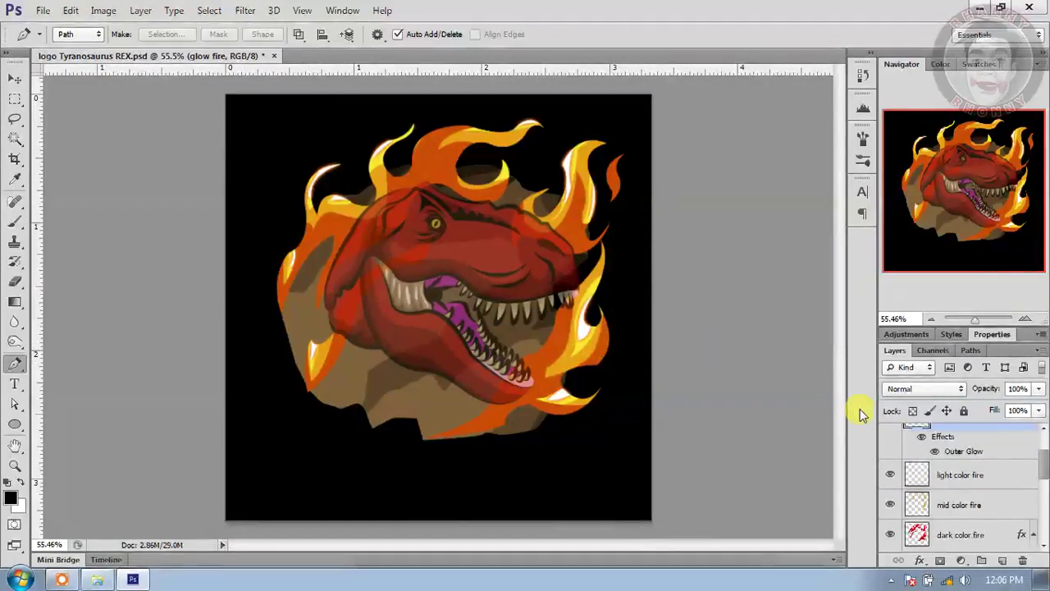
{"action": "scroll", "coordinate": [943, 456], "scroll_direction": "up", "scroll_amount": 2}
{"action": "left_click", "coordinate": [967, 443]}
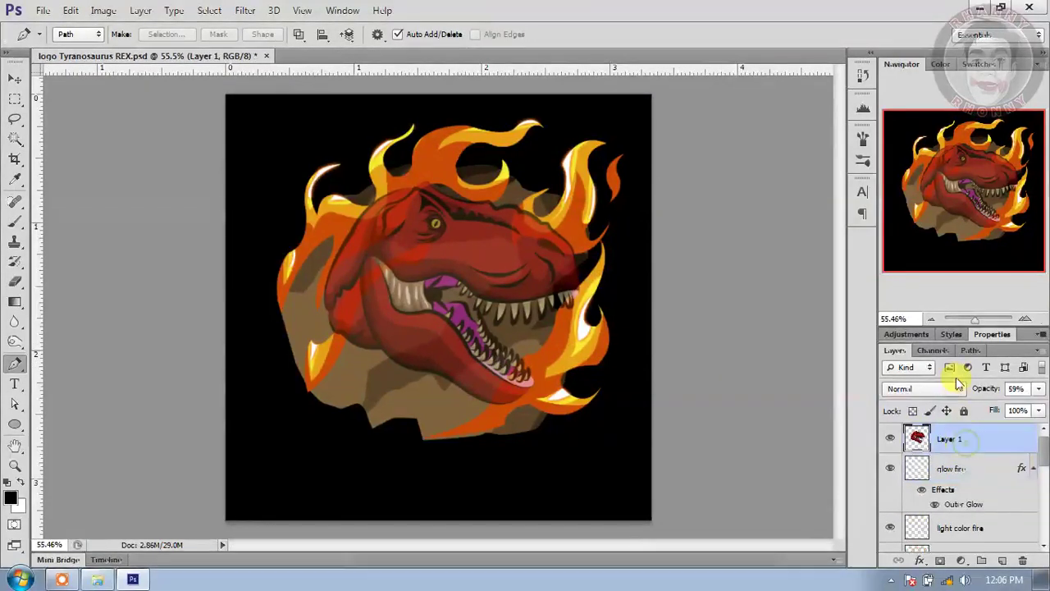
{"action": "left_click", "coordinate": [1039, 388]}
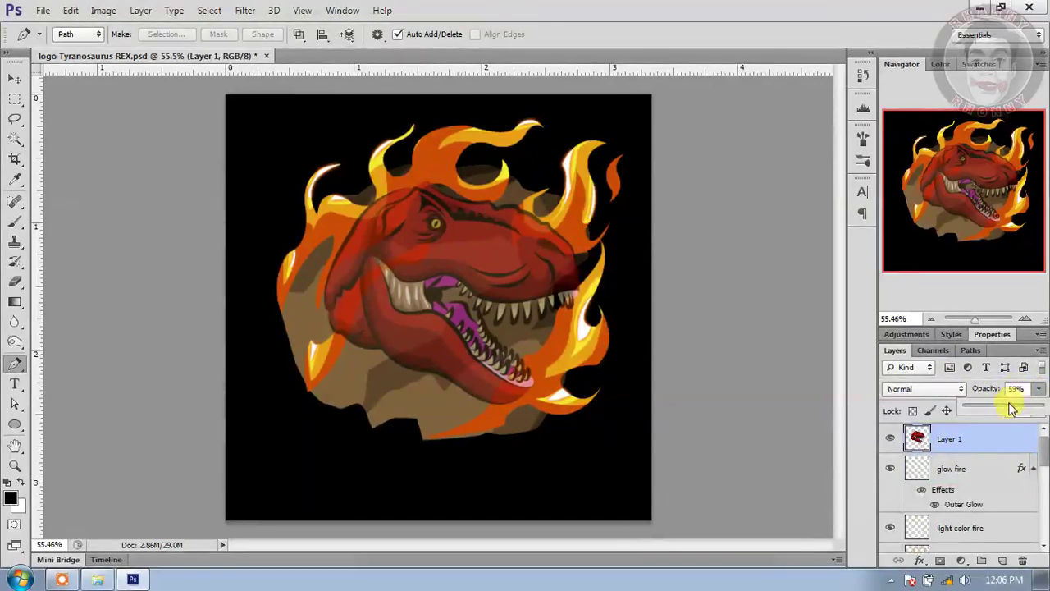
{"action": "left_click_drag", "start_coordinate": [1017, 408], "coordinate": [1040, 414]}
Step: Add the text "DINO TEAM" in 10 pt Arial Black near the lower edge of the meteor rock
{"action": "scroll", "coordinate": [614, 276], "scroll_direction": "down", "scroll_amount": 1}
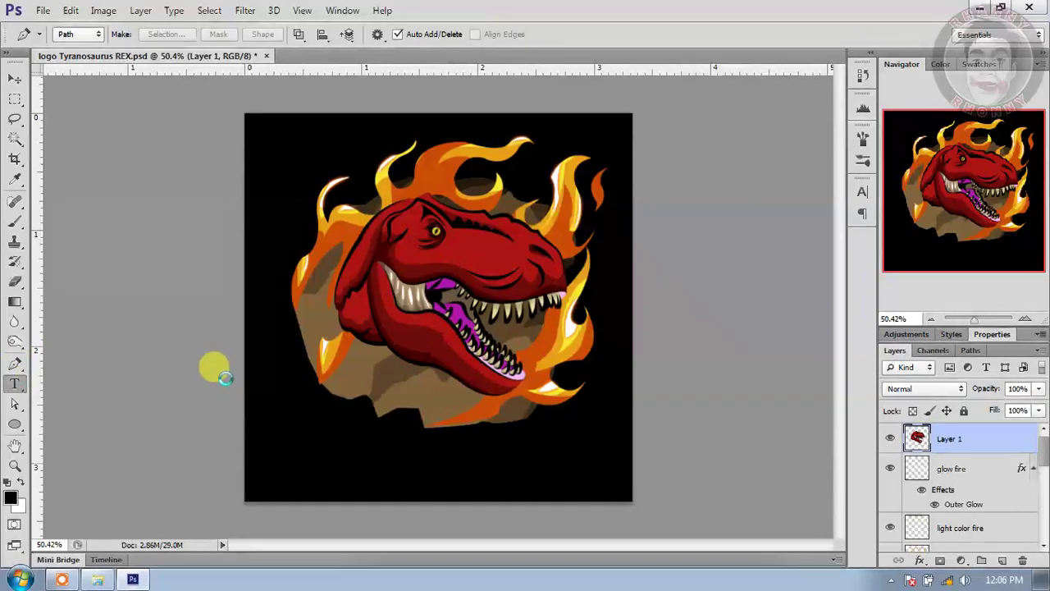
{"action": "left_click", "coordinate": [293, 416]}
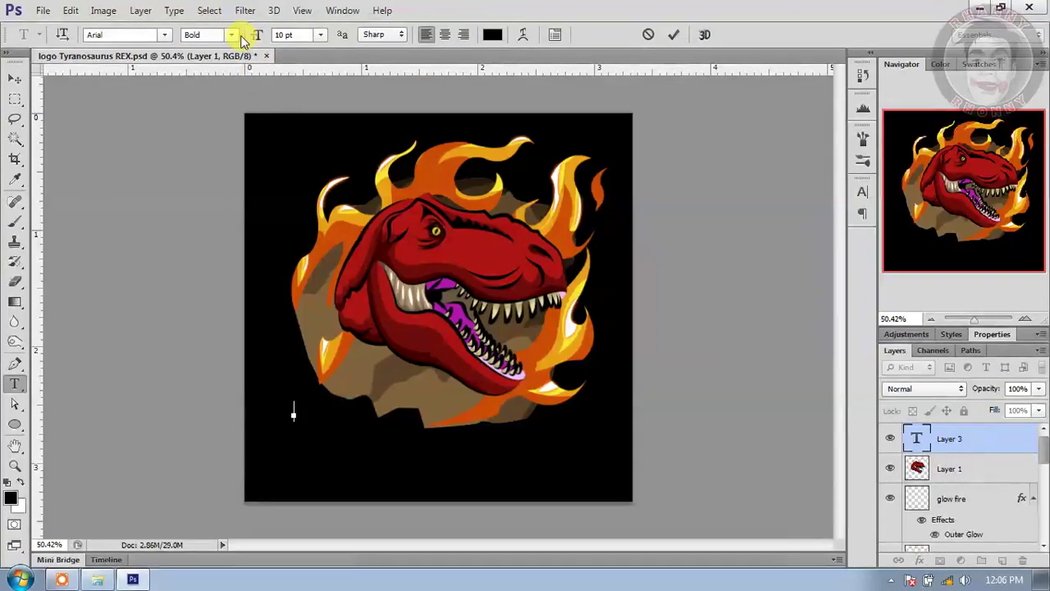
{"action": "left_click", "coordinate": [230, 34]}
{"action": "left_click", "coordinate": [221, 130]}
{"action": "type", "text": "REX"}
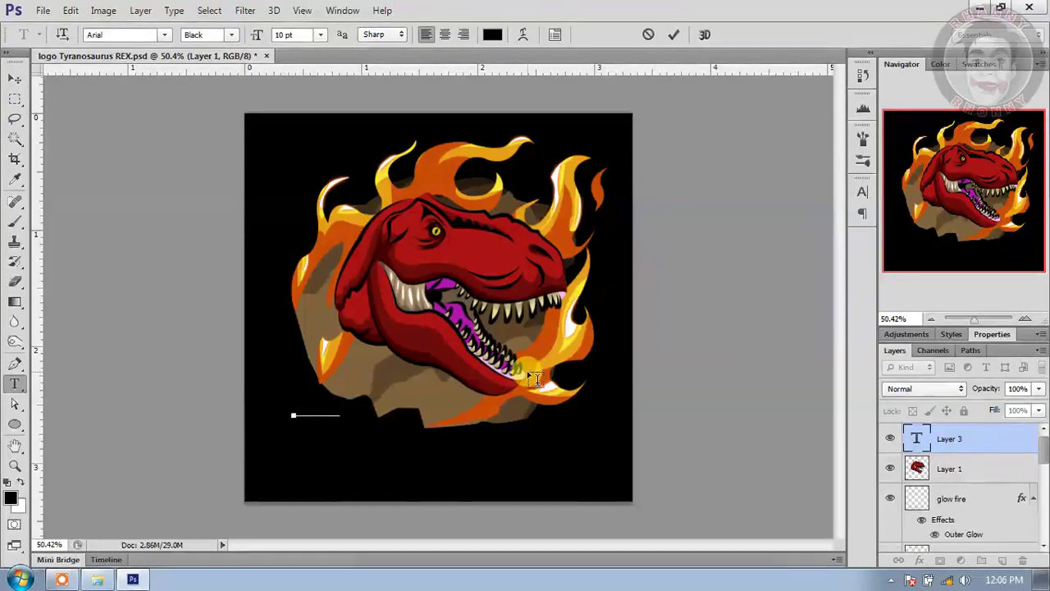
{"action": "type", "text": " TY"}
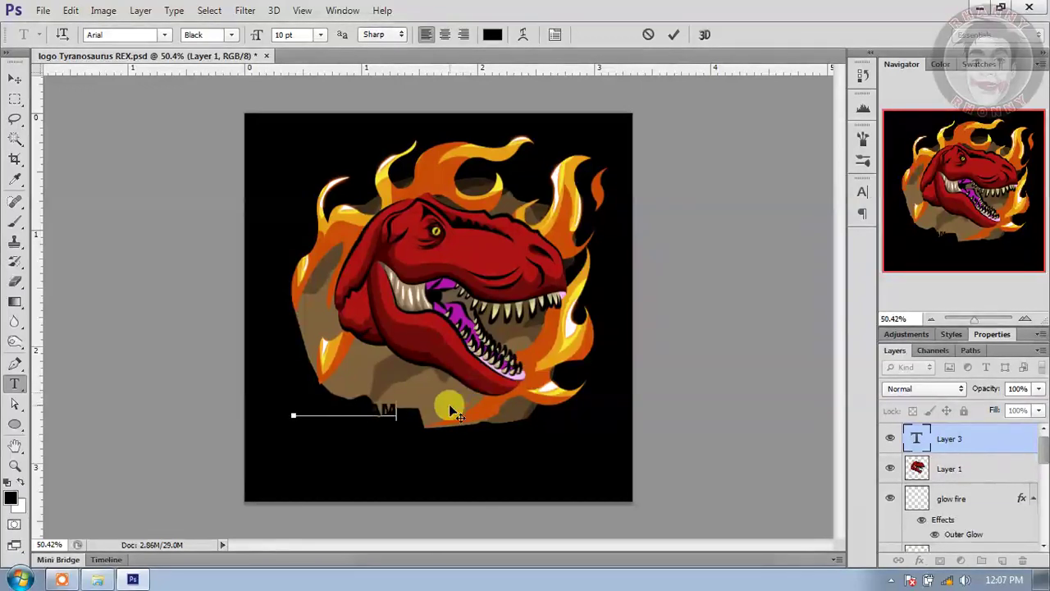
Step: Change the color of the whole DINO TEAM text to white, #ffffff
{"action": "left_click_drag", "start_coordinate": [396, 407], "coordinate": [254, 413]}
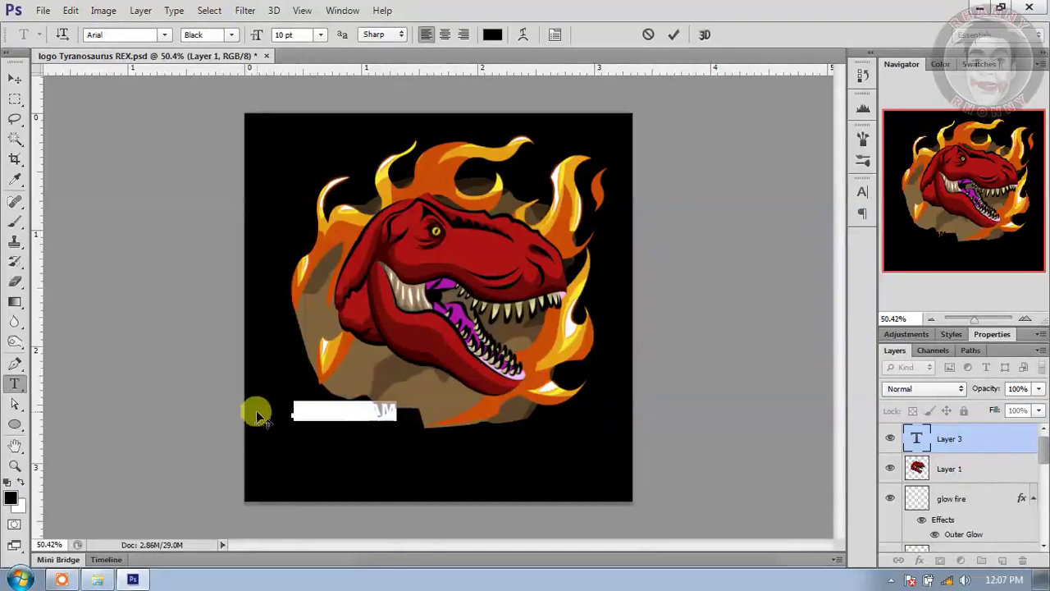
{"action": "left_click", "coordinate": [492, 35]}
{"action": "left_click_drag", "start_coordinate": [689, 161], "coordinate": [574, 82]}
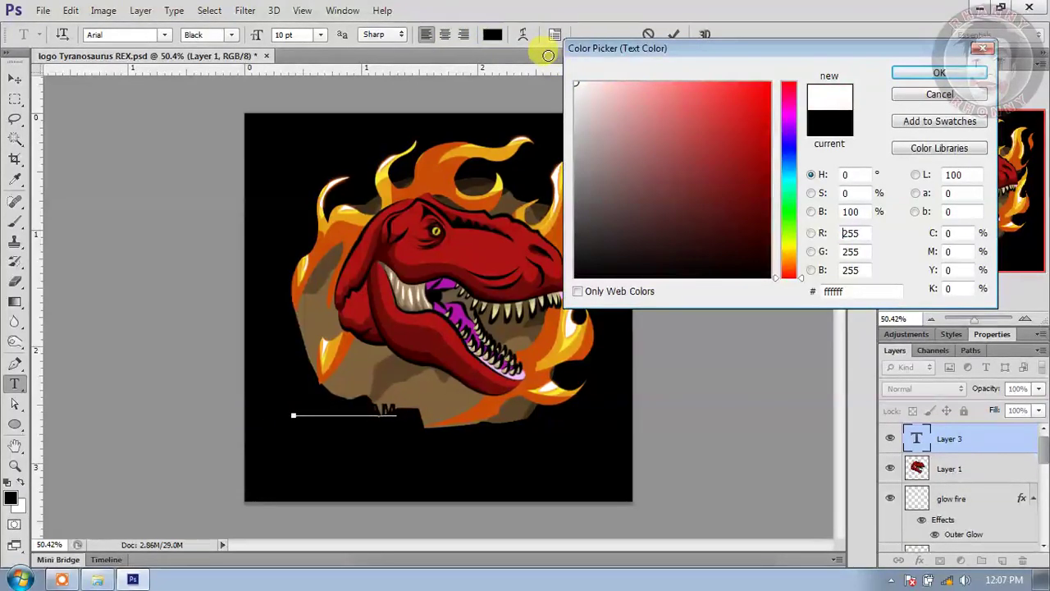
{"action": "left_click", "coordinate": [906, 73]}
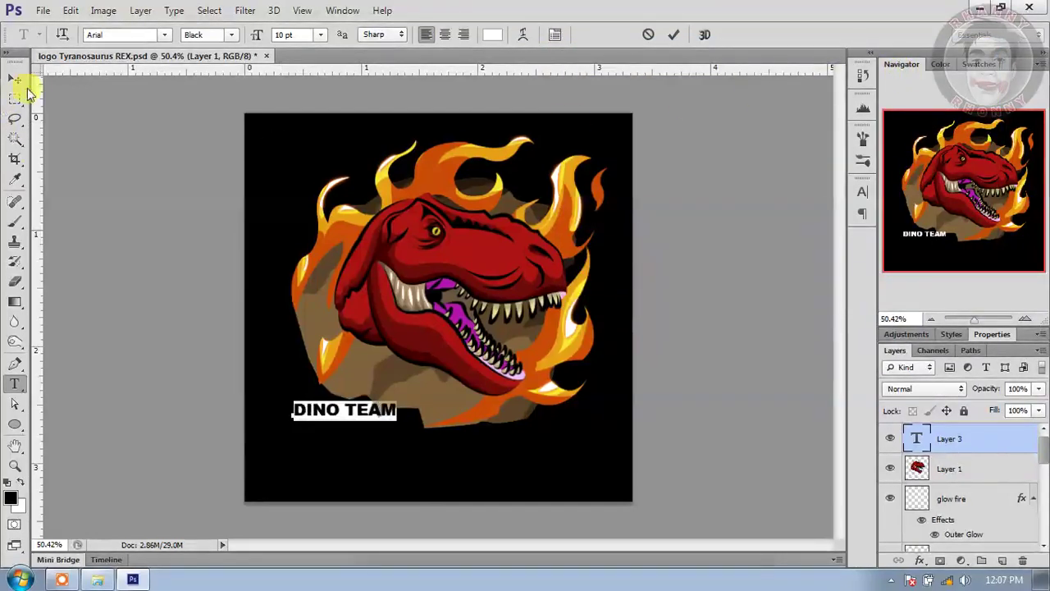
Step: Enlarge the DINO TEAM text to about 280% and place it across the lower edge of the meteor rock, beneath the head
{"action": "left_click", "coordinate": [16, 77]}
{"action": "left_click_drag", "start_coordinate": [375, 412], "coordinate": [447, 385]}
{"action": "scroll", "coordinate": [447, 385], "scroll_direction": "up", "scroll_amount": 5}
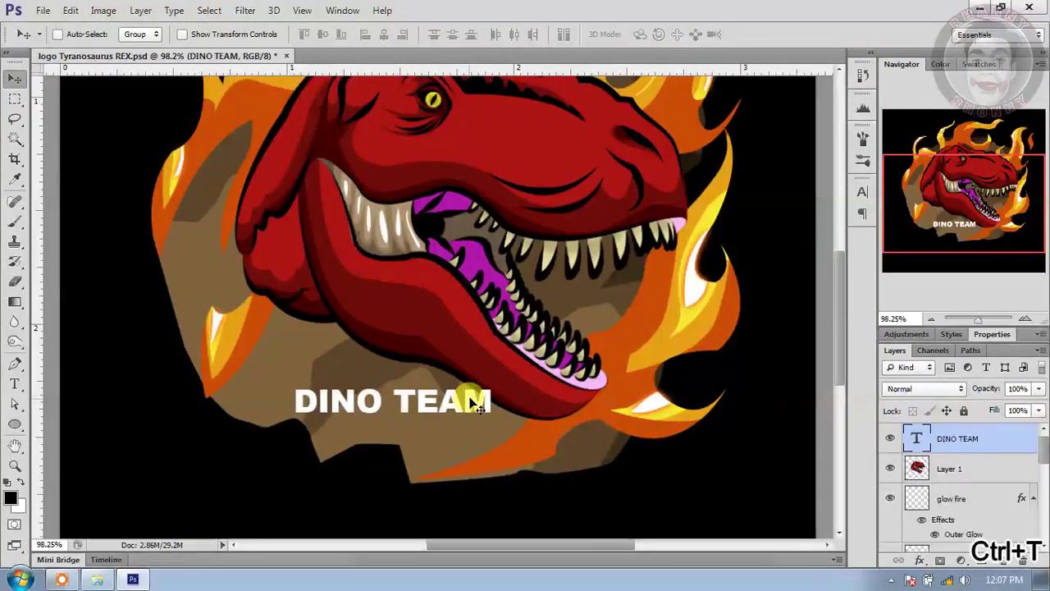
{"action": "key", "text": "ctrl+t"}
{"action": "scroll", "coordinate": [469, 396], "scroll_direction": "down", "scroll_amount": 2}
{"action": "left_click_drag", "start_coordinate": [489, 386], "coordinate": [652, 304]}
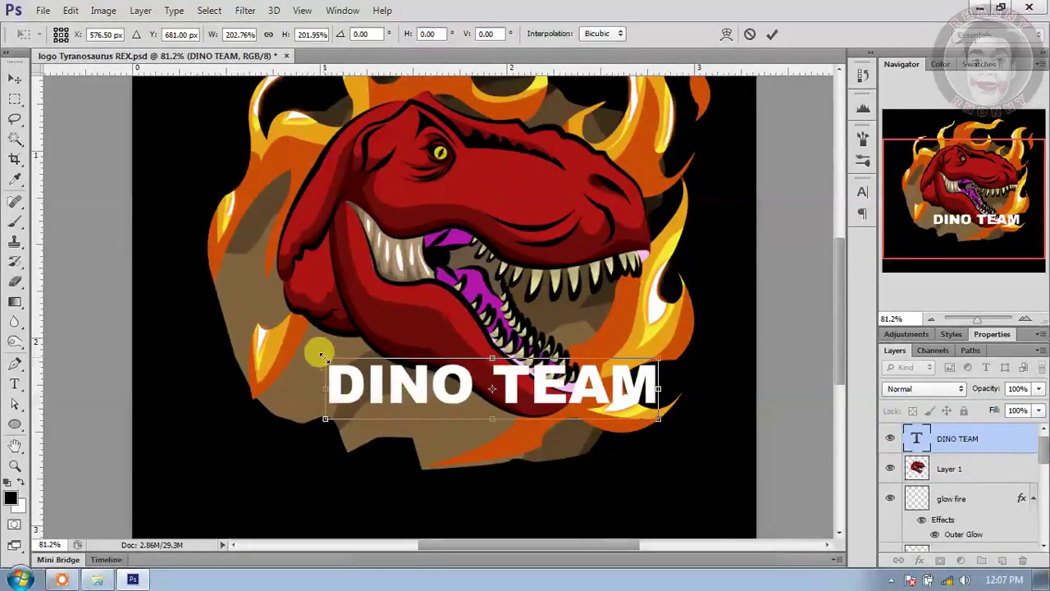
{"action": "left_click_drag", "start_coordinate": [322, 356], "coordinate": [212, 297]}
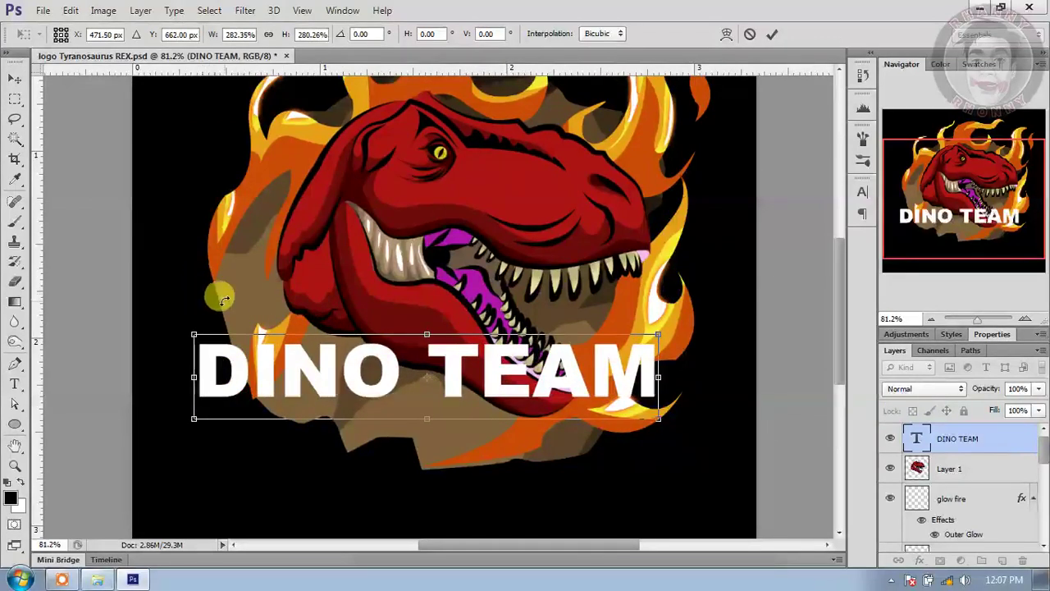
{"action": "key", "text": "Return"}
{"action": "left_click_drag", "start_coordinate": [496, 403], "coordinate": [515, 502]}
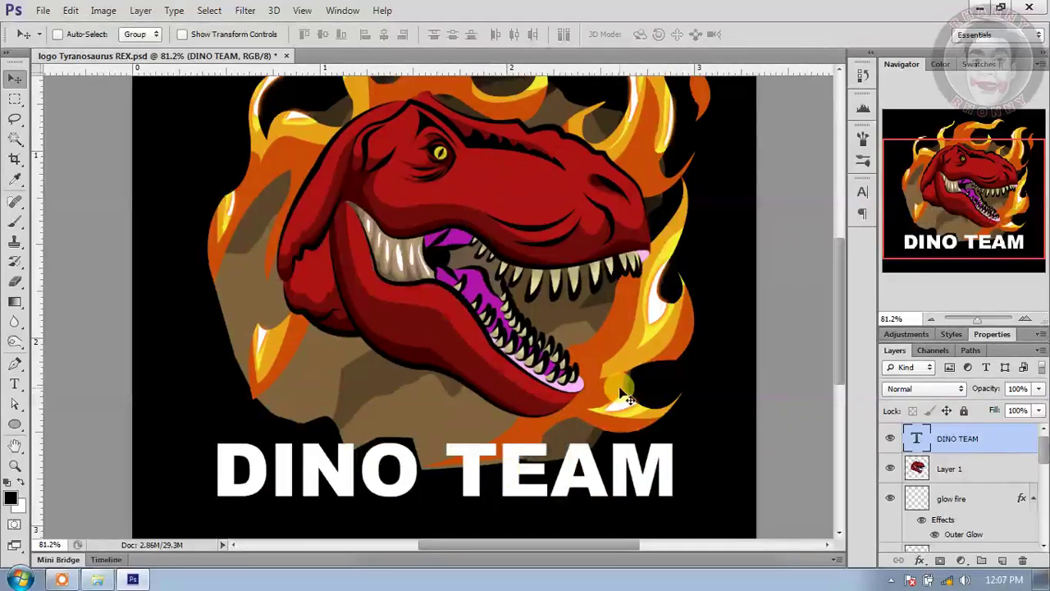
Step: Add an outside Stroke to the DINO TEAM text layer and set its color to blue, #5862db
{"action": "scroll", "coordinate": [626, 398], "scroll_direction": "down", "scroll_amount": 2}
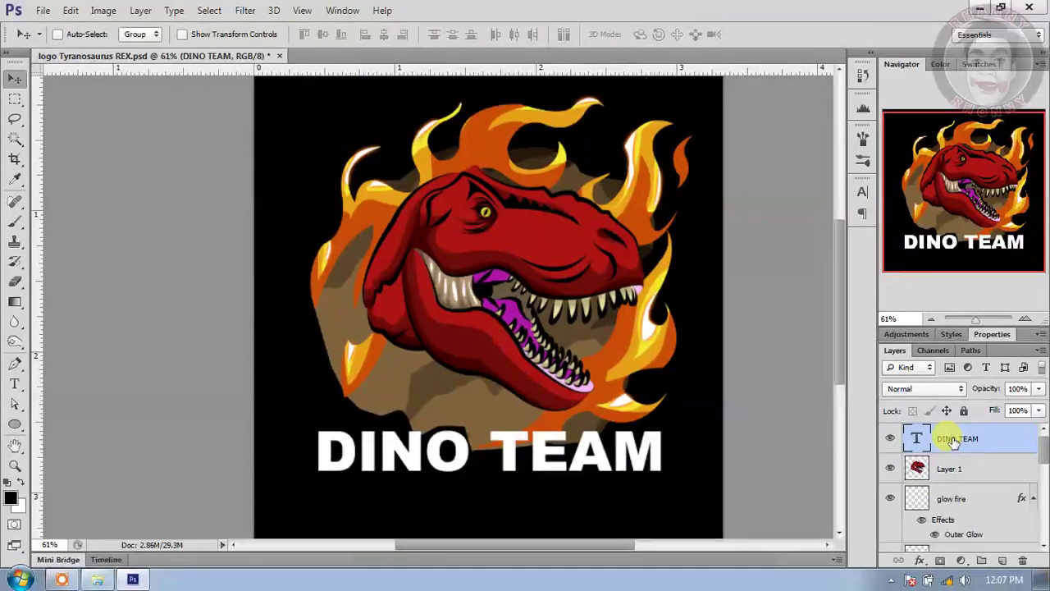
{"action": "double_click", "coordinate": [1009, 443]}
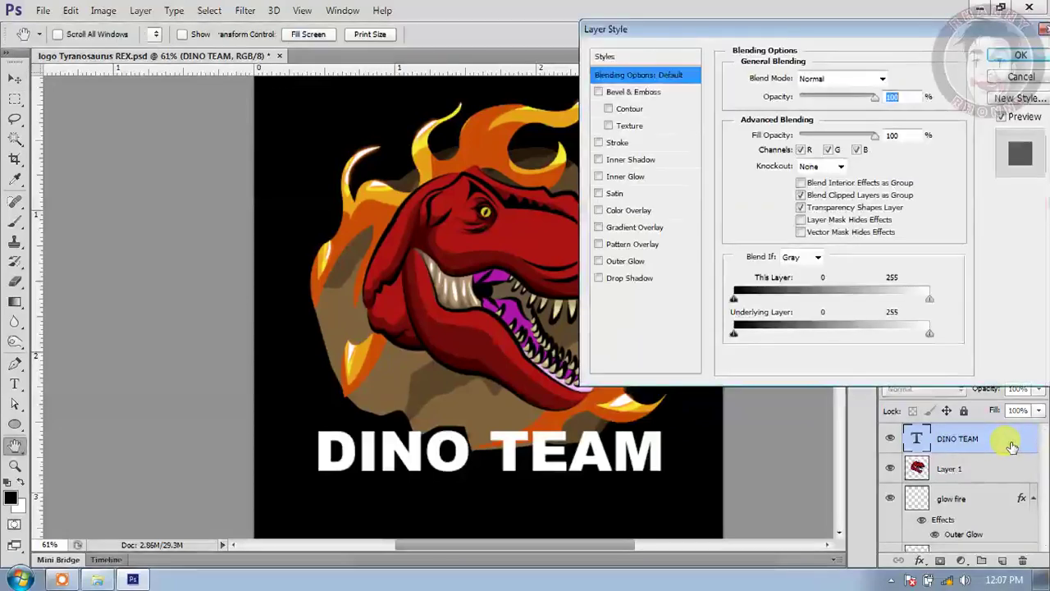
{"action": "left_click", "coordinate": [620, 144]}
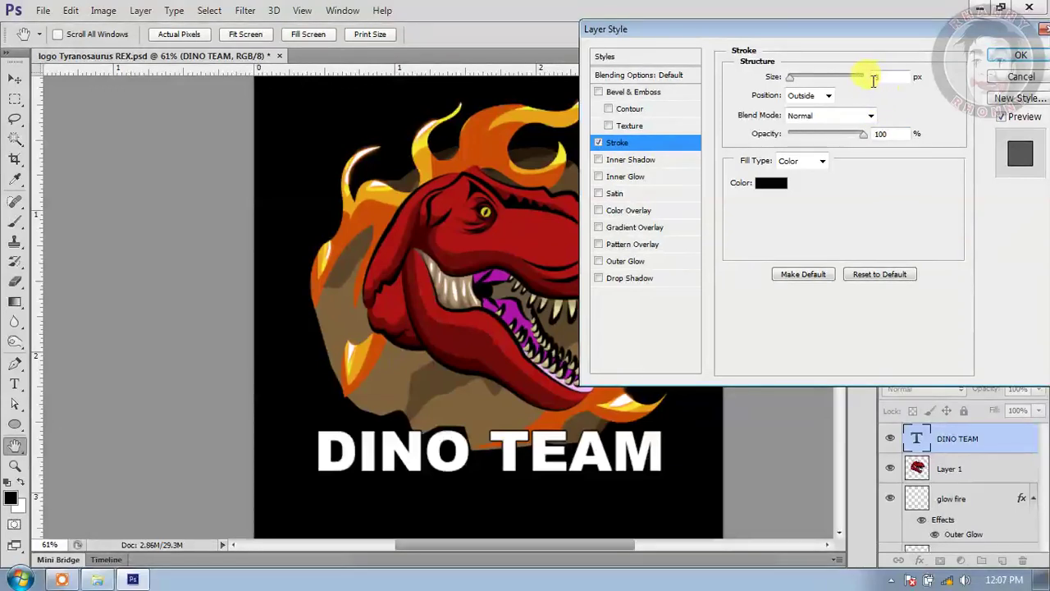
{"action": "left_click", "coordinate": [765, 184]}
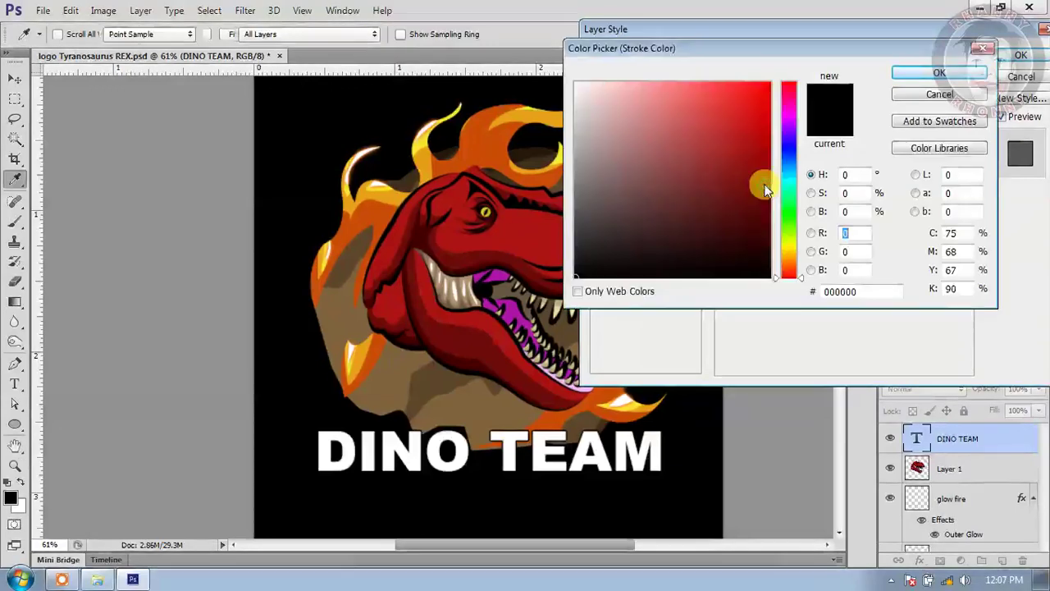
{"action": "left_click", "coordinate": [788, 151]}
{"action": "mouse_move", "coordinate": [726, 147]}
{"action": "left_mouse_down"}
{"action": "mouse_move", "coordinate": [714, 101]}
{"action": "mouse_move", "coordinate": [742, 91]}
{"action": "mouse_move", "coordinate": [710, 90]}
{"action": "mouse_move", "coordinate": [691, 109]}
{"action": "left_mouse_up"}
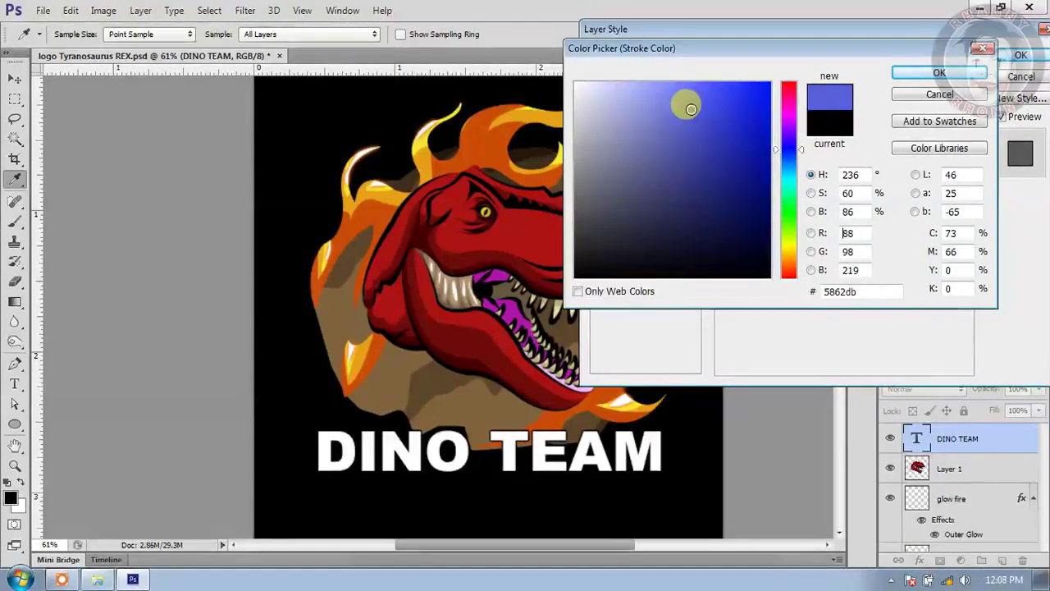
{"action": "left_click", "coordinate": [939, 73]}
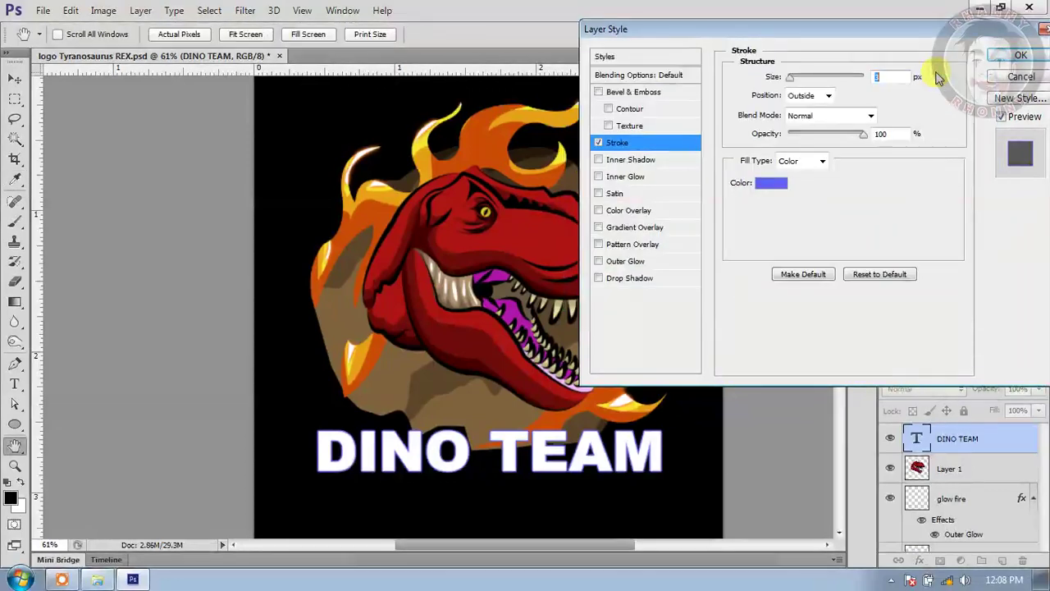
Step: Add a Color Overlay to the DINO TEAM text and set its color to a slightly muted yellow
{"action": "left_click", "coordinate": [643, 212]}
{"action": "left_click", "coordinate": [886, 78]}
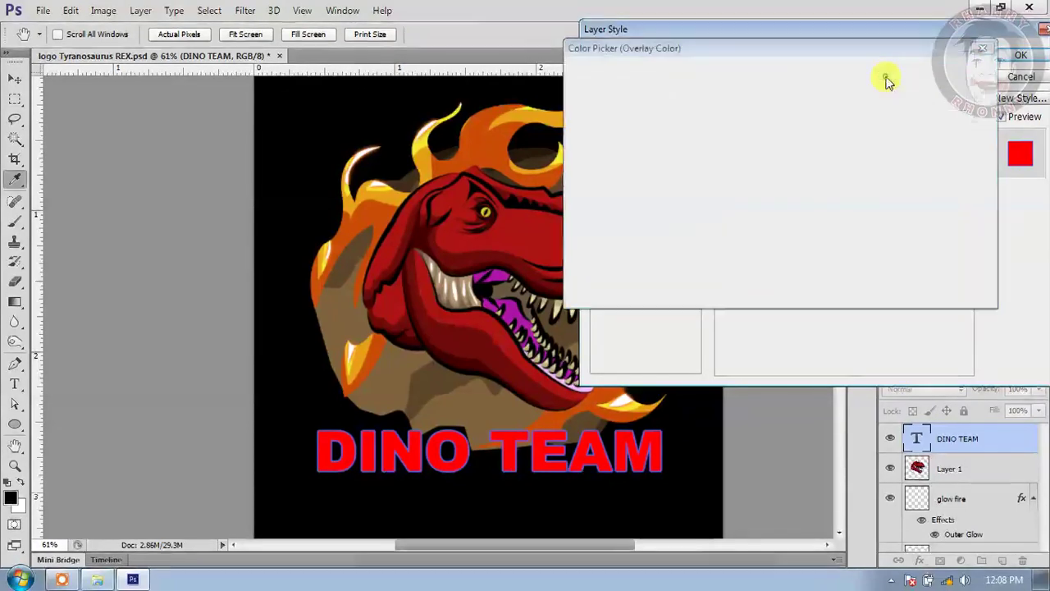
{"action": "left_click", "coordinate": [789, 242]}
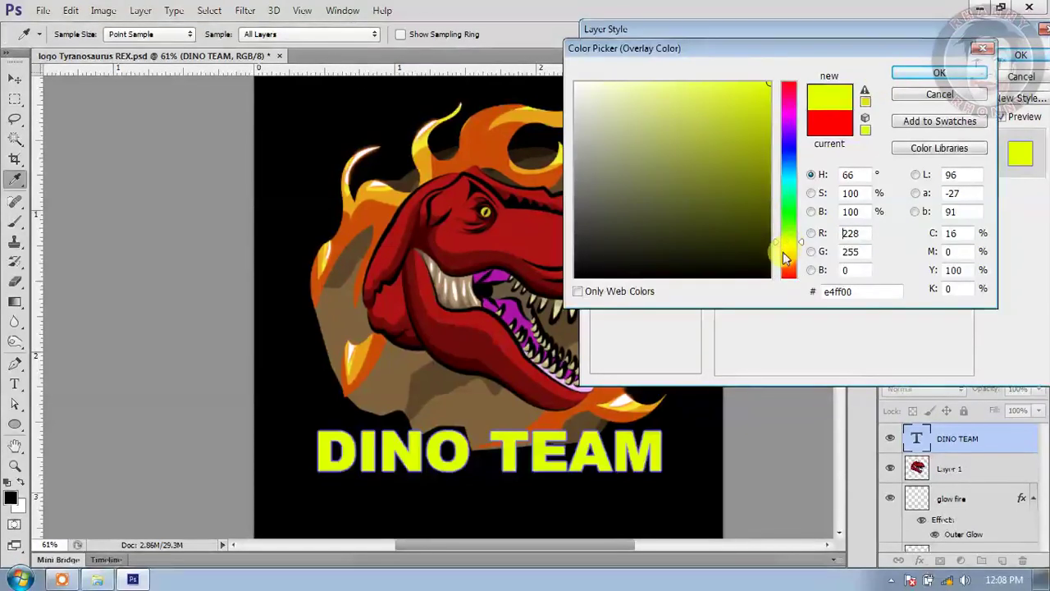
{"action": "left_click", "coordinate": [790, 247]}
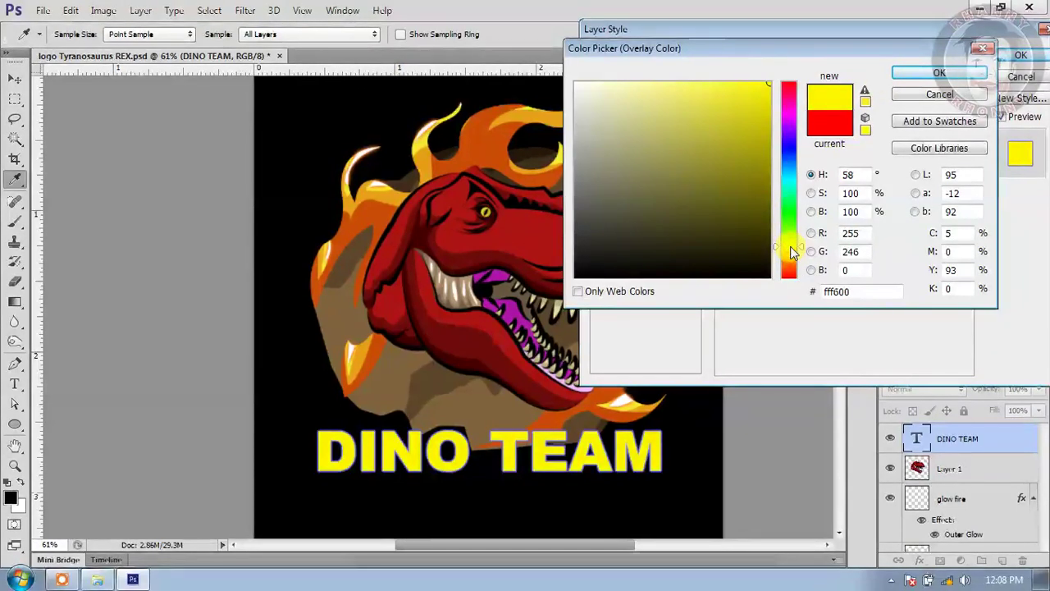
{"action": "left_click_drag", "start_coordinate": [714, 134], "coordinate": [737, 97]}
{"action": "left_click", "coordinate": [909, 73]}
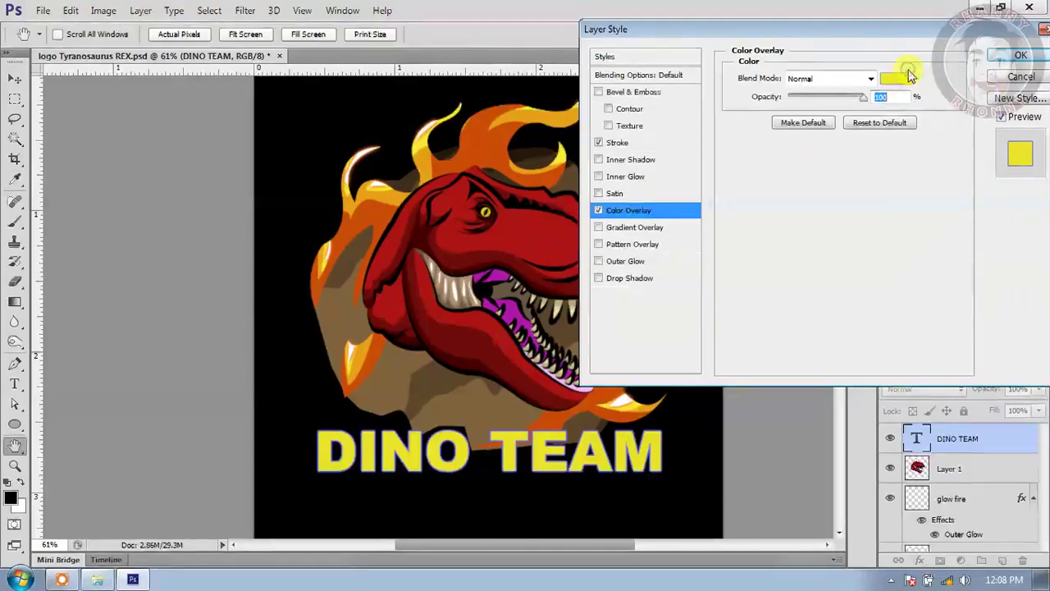
Step: Set the DINO TEAM stroke to 18 px, change its color to deep blue, #1421c8, and apply the layer style
{"action": "left_click", "coordinate": [625, 144]}
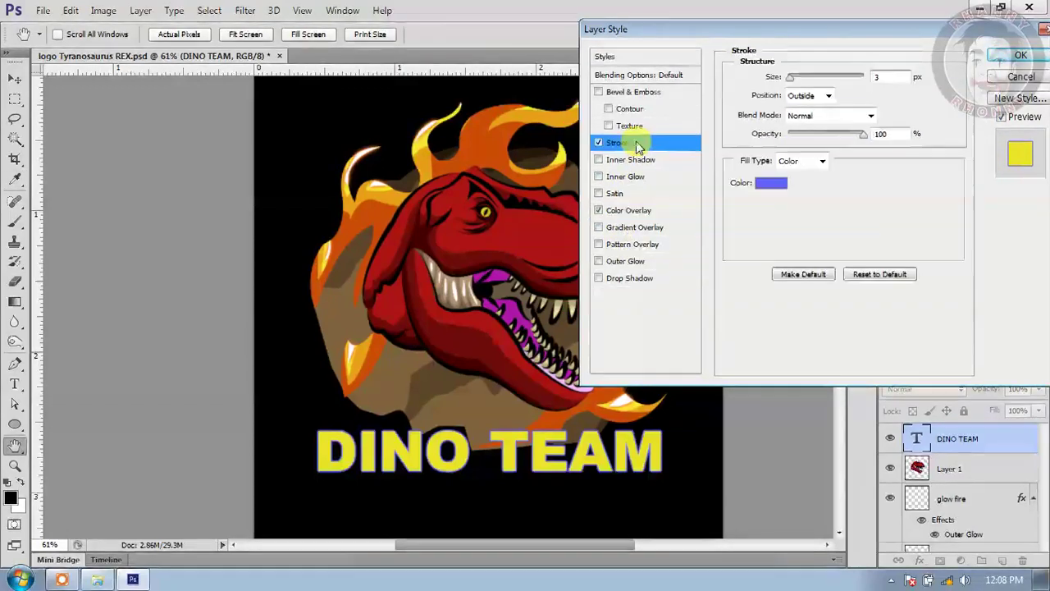
{"action": "left_click_drag", "start_coordinate": [792, 80], "coordinate": [793, 79]}
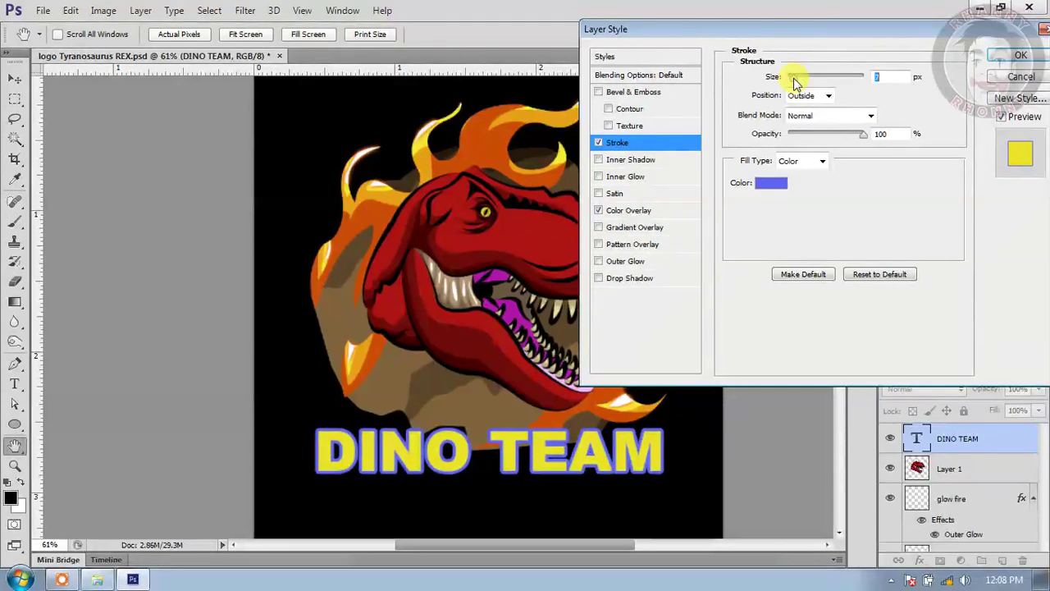
{"action": "left_click_drag", "start_coordinate": [793, 79], "coordinate": [798, 79]}
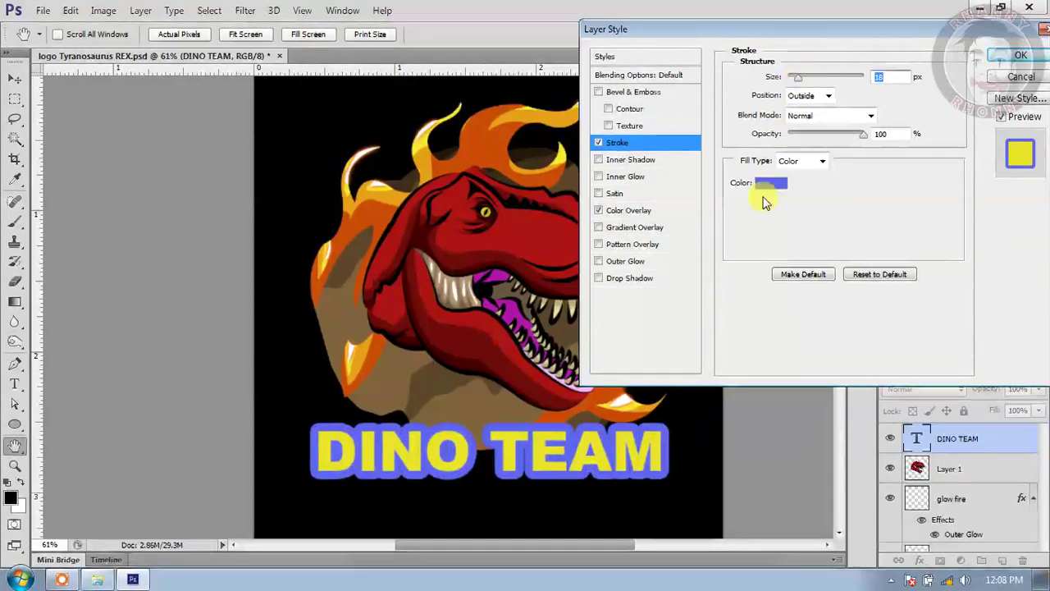
{"action": "left_click", "coordinate": [765, 182]}
{"action": "left_click", "coordinate": [720, 122]}
{"action": "left_click_drag", "start_coordinate": [719, 122], "coordinate": [749, 124]}
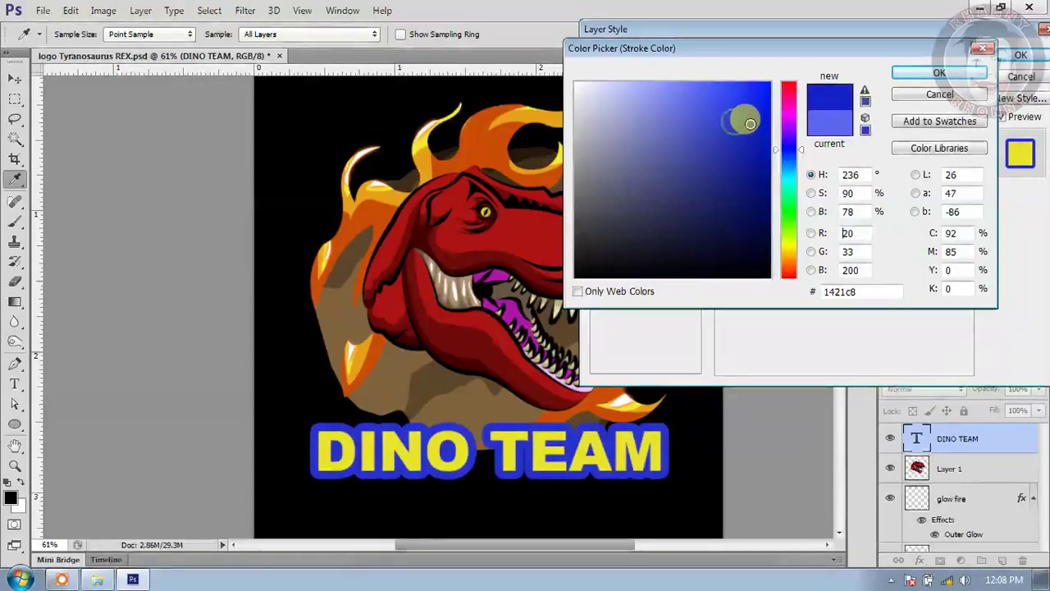
{"action": "left_click", "coordinate": [920, 74]}
{"action": "left_click", "coordinate": [1017, 54]}
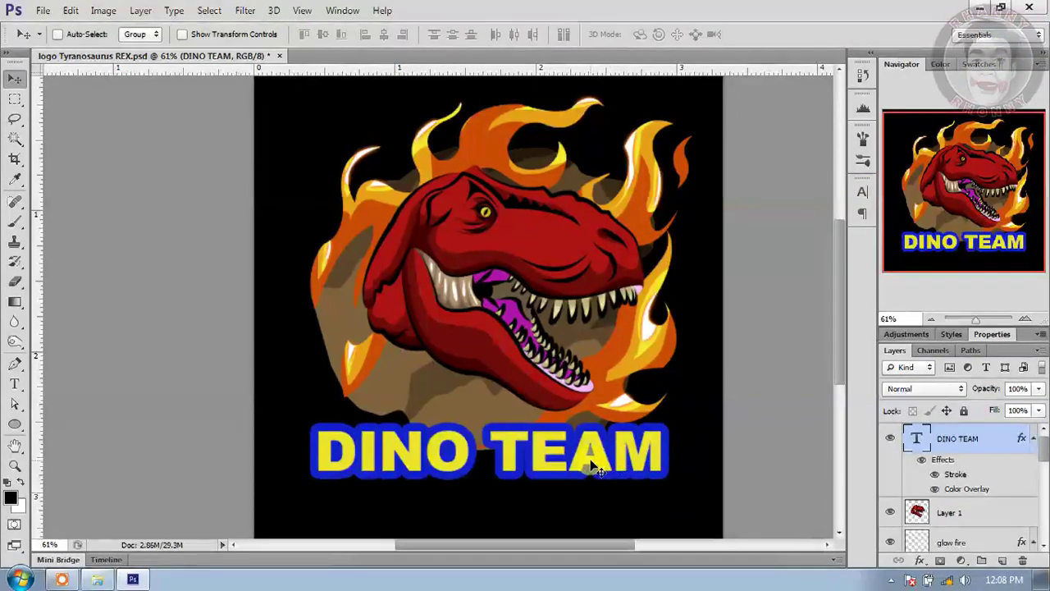
Step: Move the DINO TEAM text slightly up and to the left so it overlaps the meteor rock's lower edge
{"action": "left_click_drag", "start_coordinate": [595, 462], "coordinate": [578, 445]}
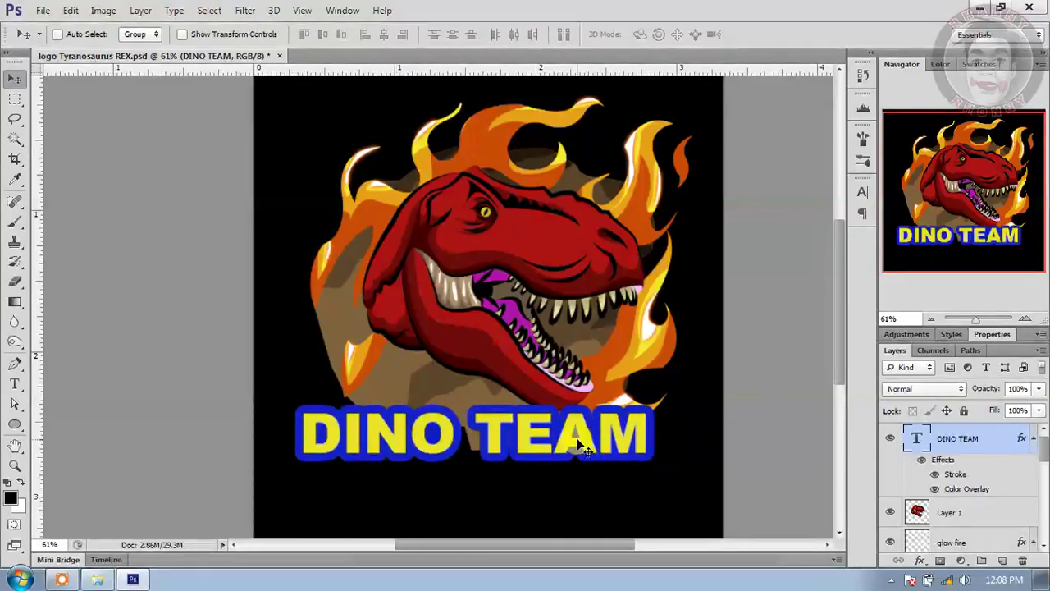
{"action": "key", "text": "ctrl+t"}
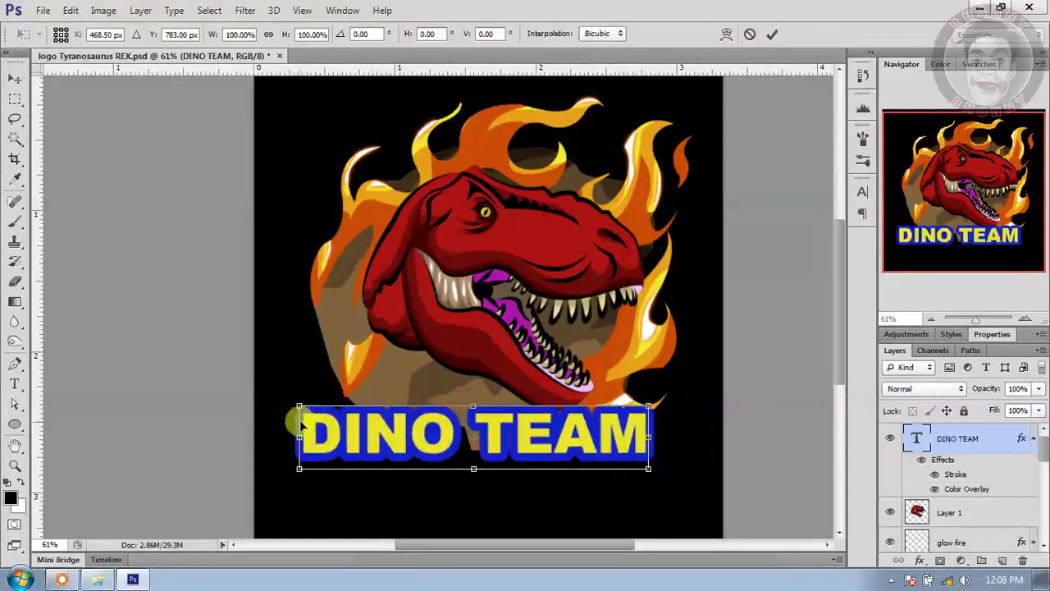
{"action": "right_click", "coordinate": [369, 446]}
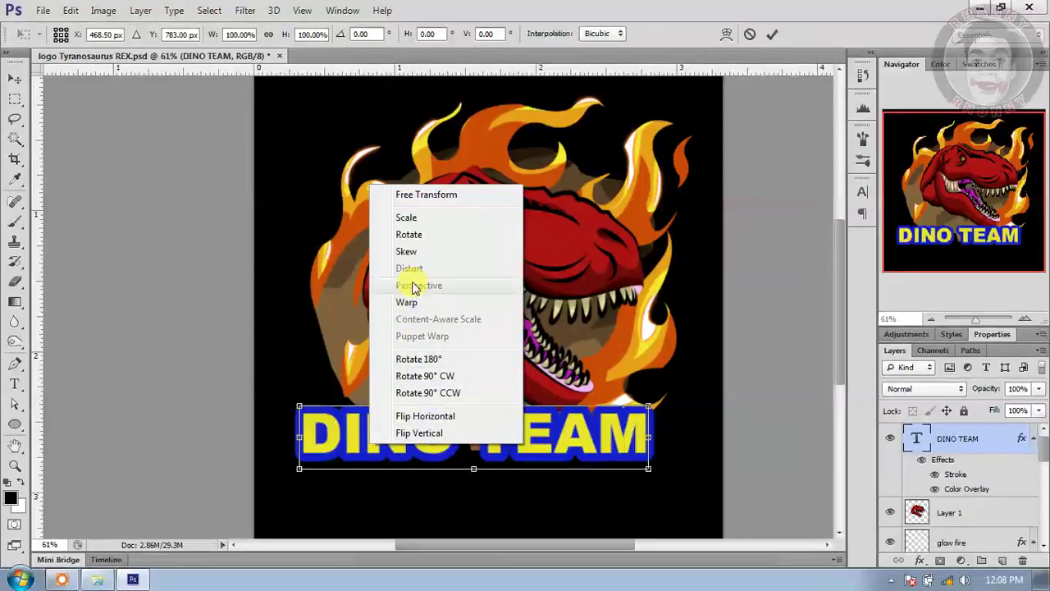
{"action": "left_click", "coordinate": [172, 281]}
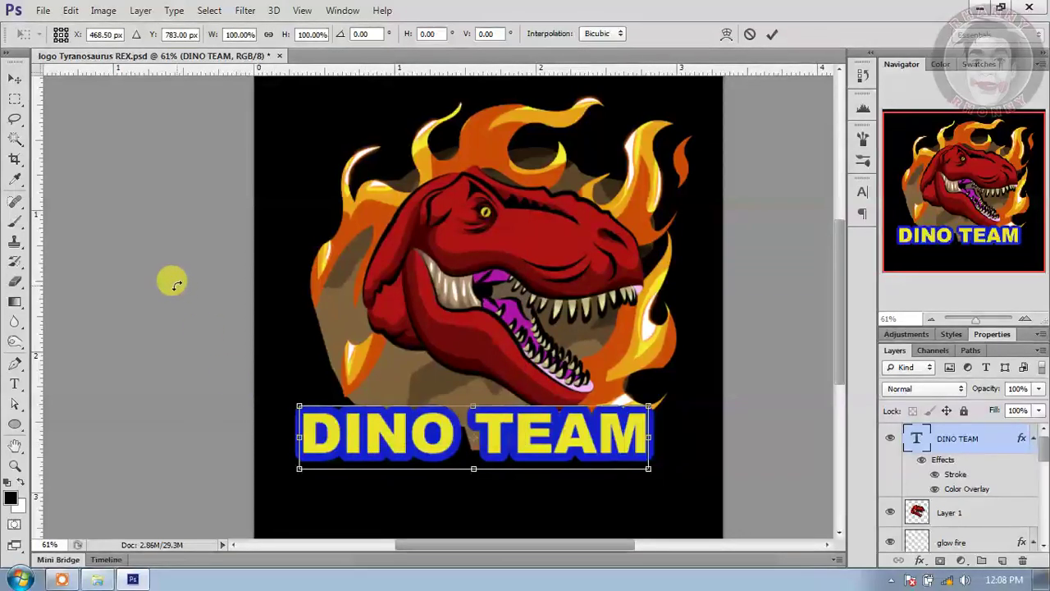
{"action": "key", "text": "Return"}
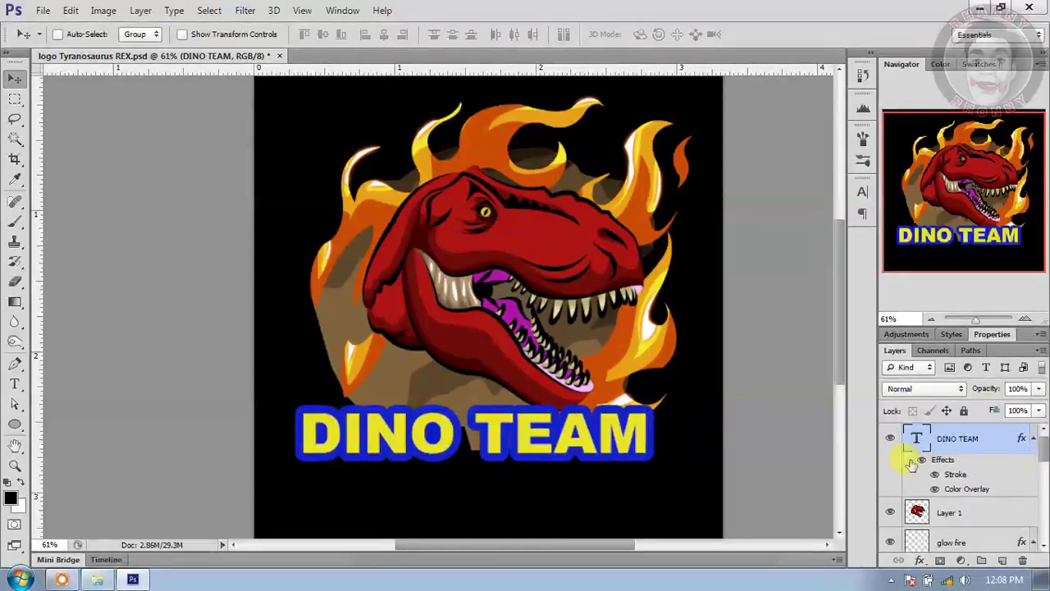
Step: Rasterize the type of the DINO TEAM layer, keeping its stroke and color overlay as layer effects
{"action": "right_click", "coordinate": [990, 440]}
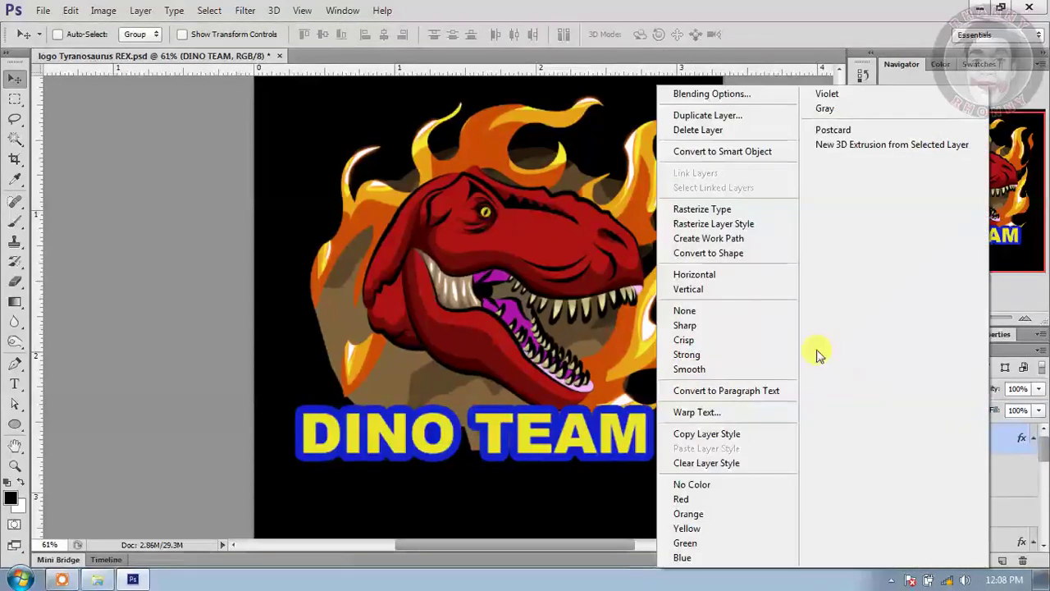
{"action": "left_click", "coordinate": [725, 212]}
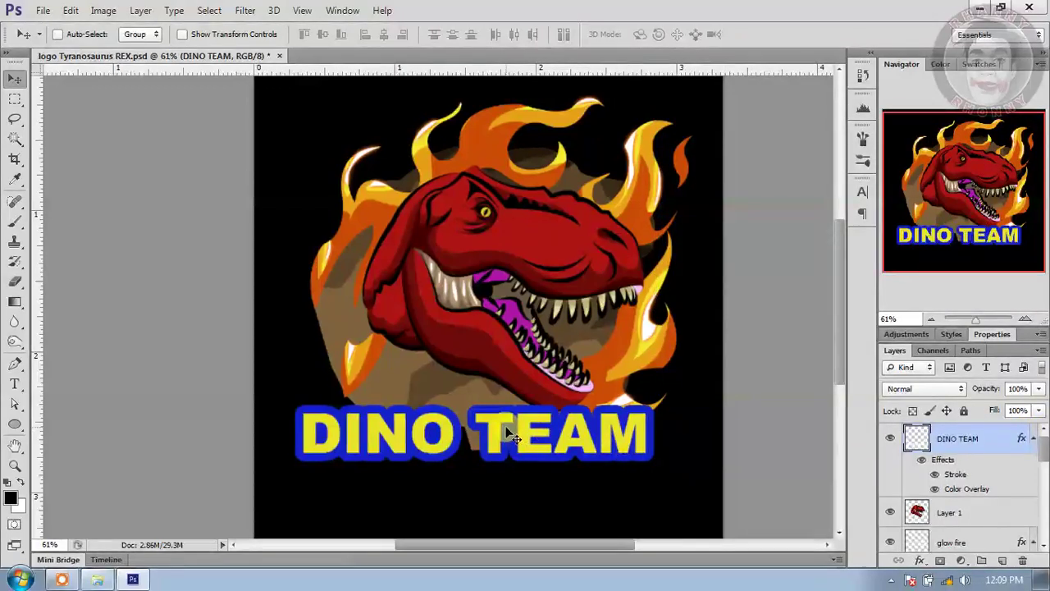
Step: Try to distort the DINO TEAM lettering into a banner slanting down from the left of the head
{"action": "key", "text": "ctrl+t"}
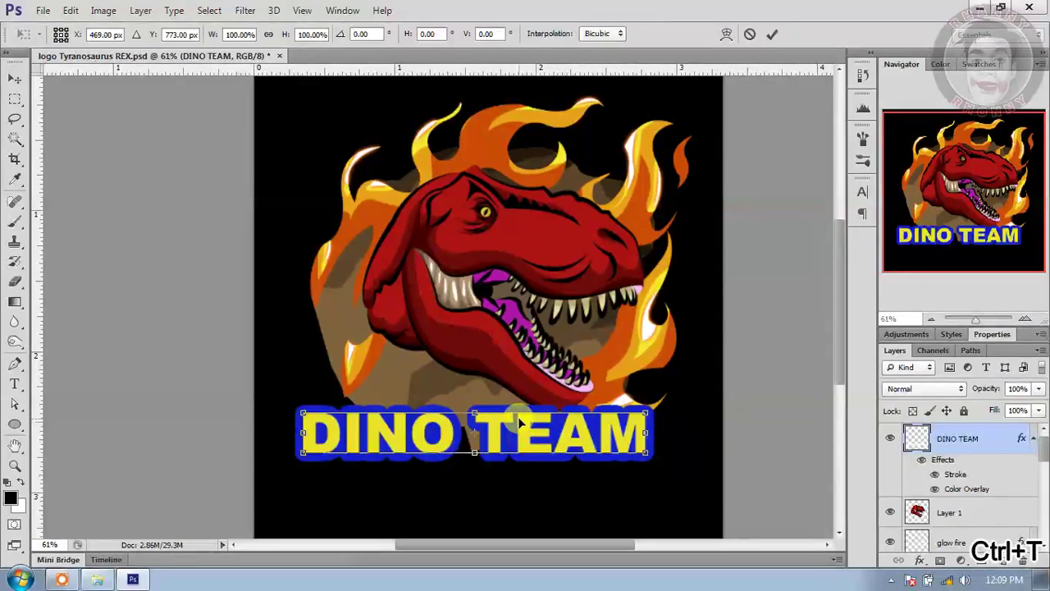
{"action": "right_click", "coordinate": [522, 427]}
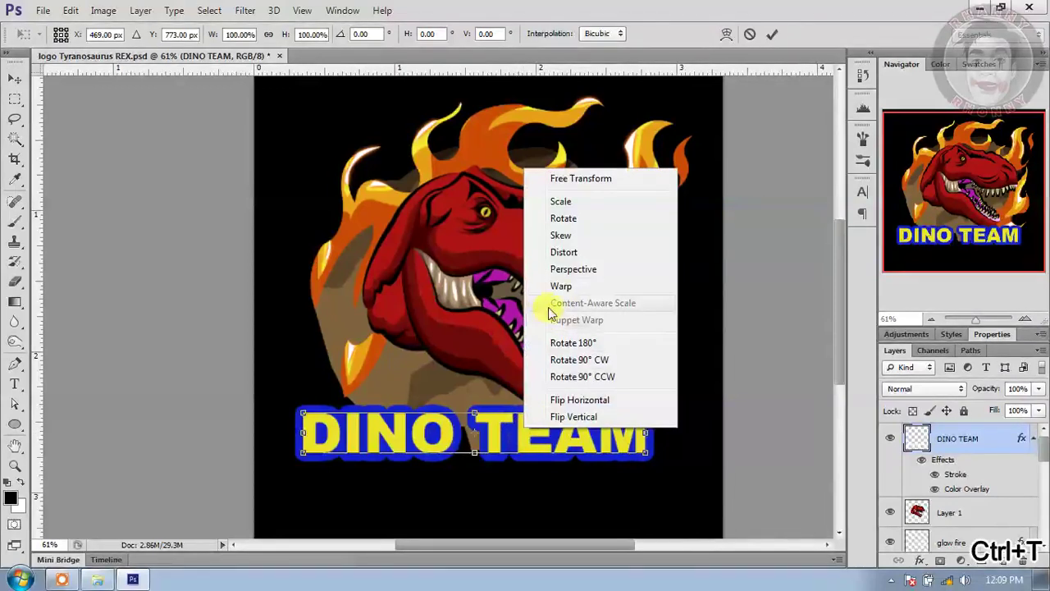
{"action": "left_click", "coordinate": [576, 256]}
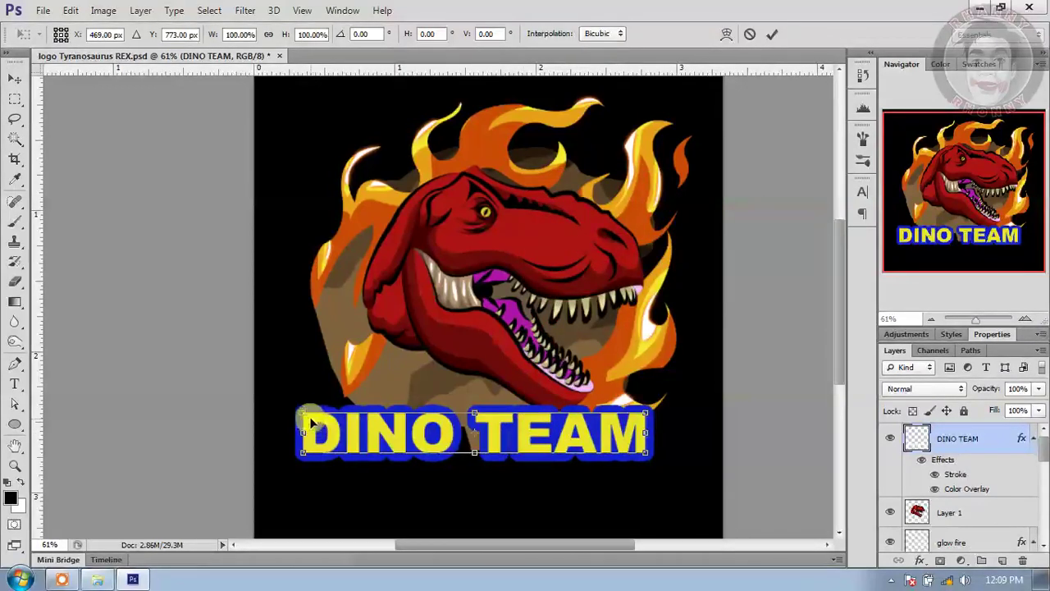
{"action": "left_click_drag", "start_coordinate": [304, 418], "coordinate": [301, 276]}
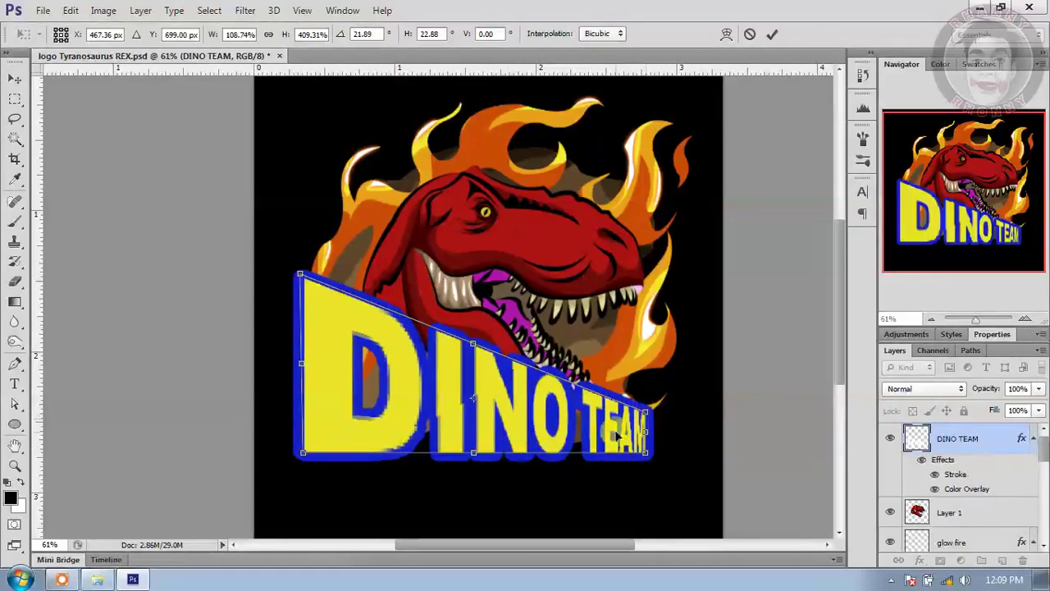
{"action": "left_click_drag", "start_coordinate": [301, 452], "coordinate": [300, 379]}
{"action": "left_click_drag", "start_coordinate": [644, 451], "coordinate": [591, 497]}
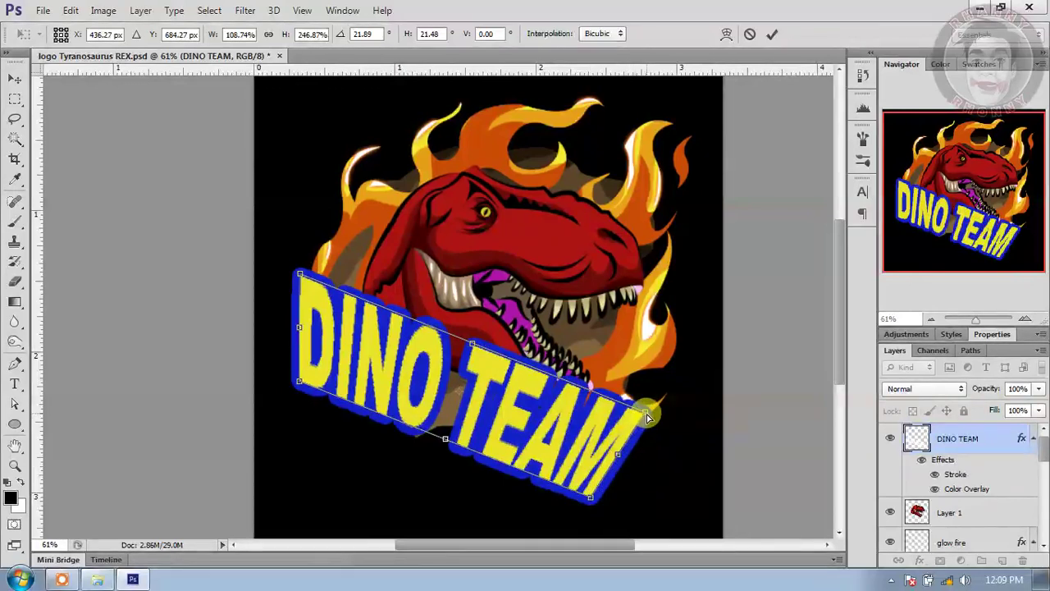
{"action": "left_click_drag", "start_coordinate": [646, 417], "coordinate": [605, 460]}
Step: Try to distort the lettering into a strong perspective, with a very tall D tapering to a small TEAM beneath the jaw
{"action": "left_click_drag", "start_coordinate": [300, 385], "coordinate": [296, 483]}
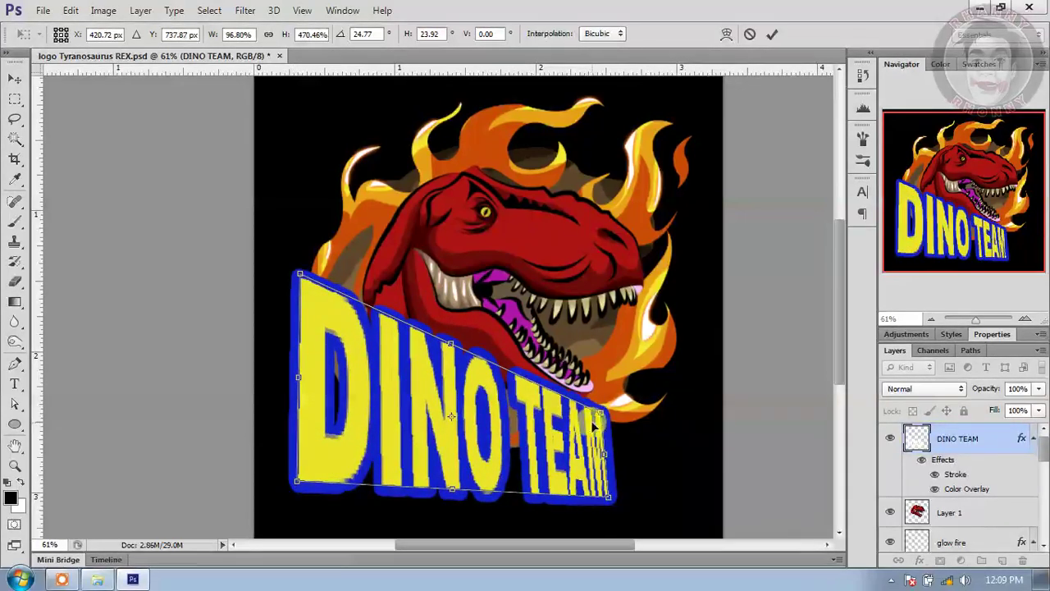
{"action": "left_click_drag", "start_coordinate": [607, 419], "coordinate": [596, 443]}
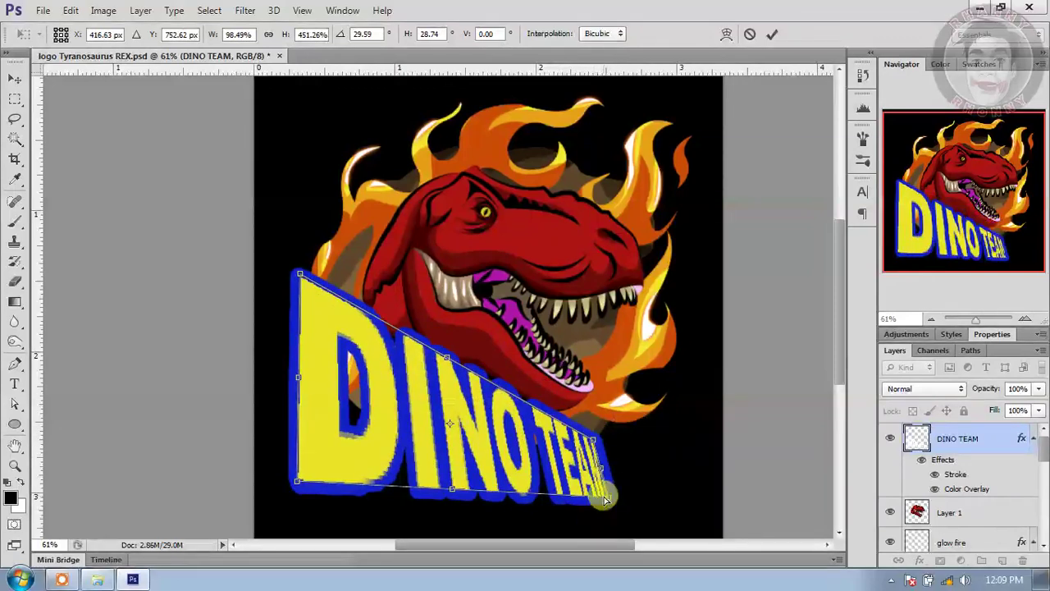
{"action": "left_click_drag", "start_coordinate": [601, 473], "coordinate": [621, 468]}
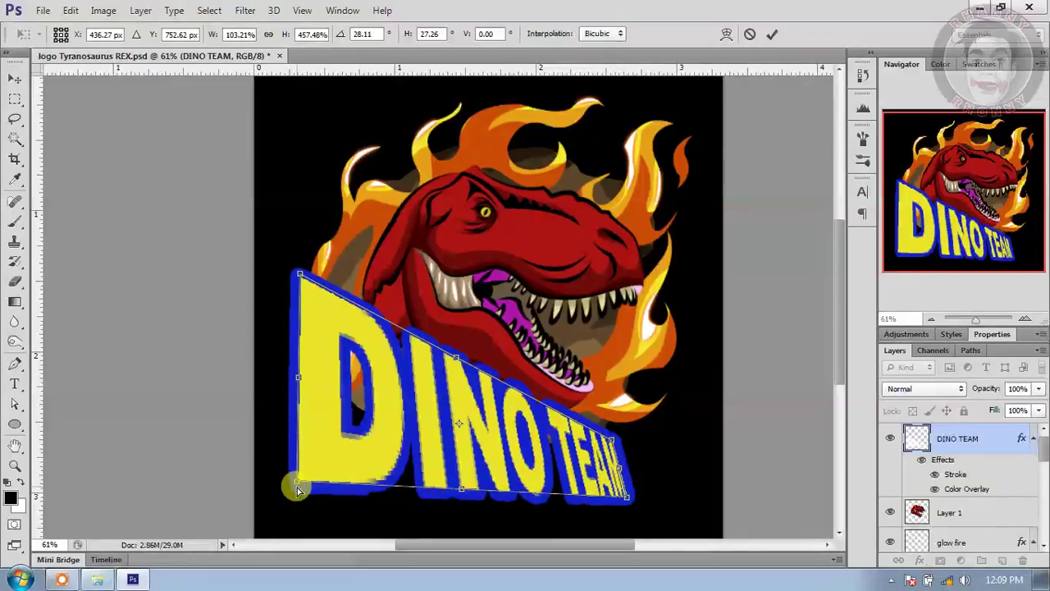
{"action": "left_click_drag", "start_coordinate": [297, 487], "coordinate": [297, 521]}
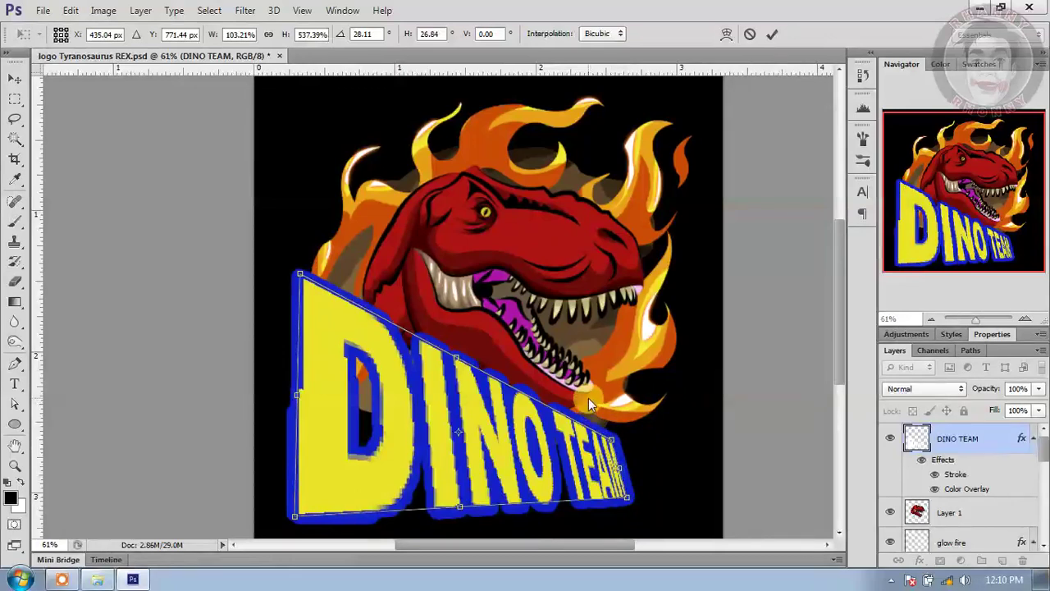
{"action": "left_click", "coordinate": [301, 279]}
{"action": "left_click_drag", "start_coordinate": [301, 279], "coordinate": [294, 273]}
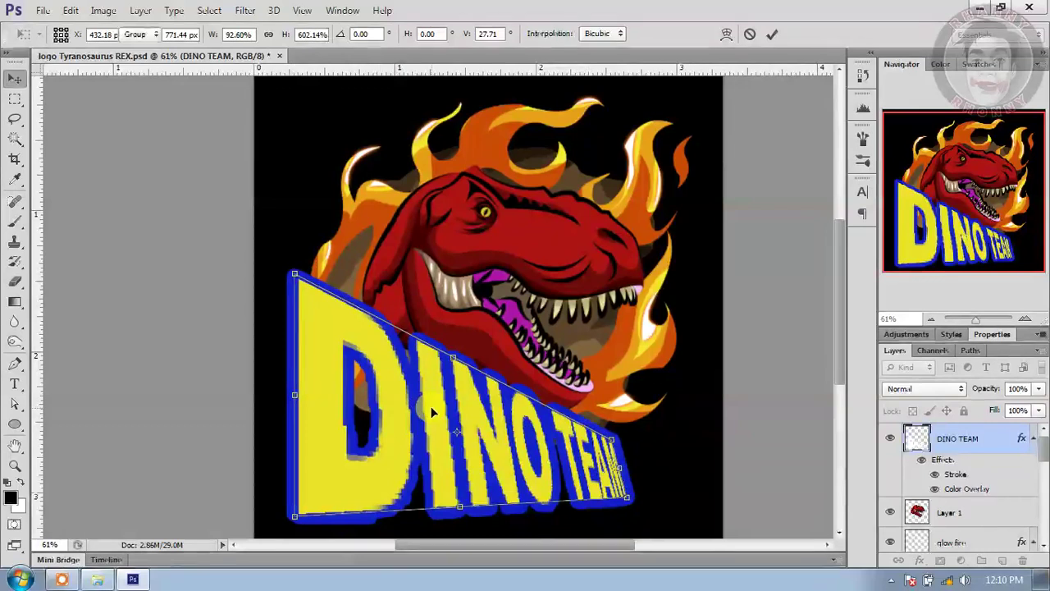
{"action": "key", "text": "Return"}
Step: Undo the perspective distortion of the DINO TEAM lettering
{"action": "key", "text": "ctrl+0"}
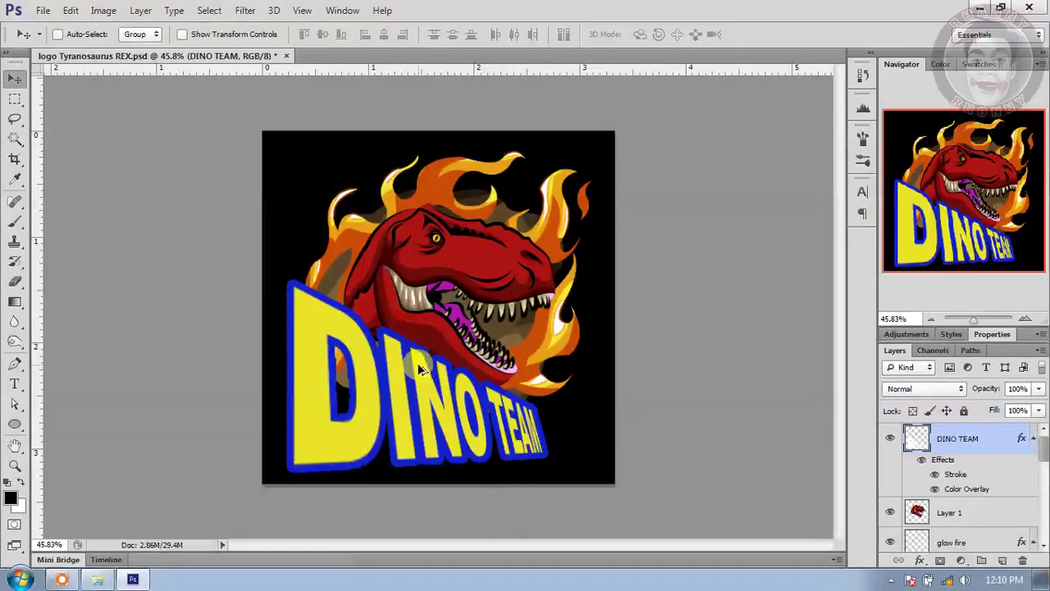
{"action": "key", "text": "ctrl+alt+z"}
Step: Warp the DINO TEAM lettering so its left end stretches upward, making a tall D that curves down along the jaw
{"action": "key", "text": "ctrl+t"}
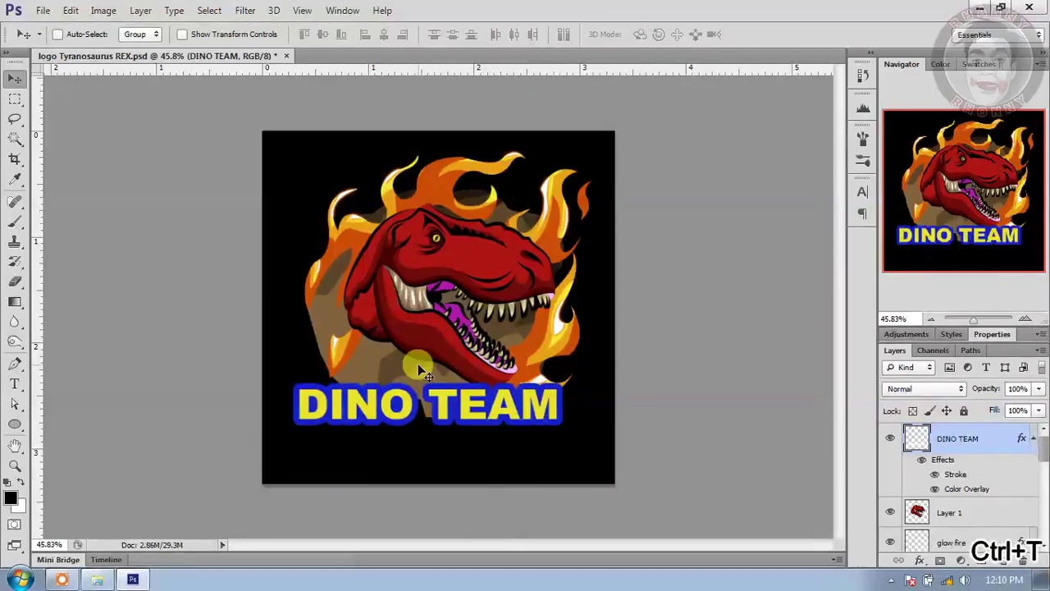
{"action": "right_click", "coordinate": [402, 412]}
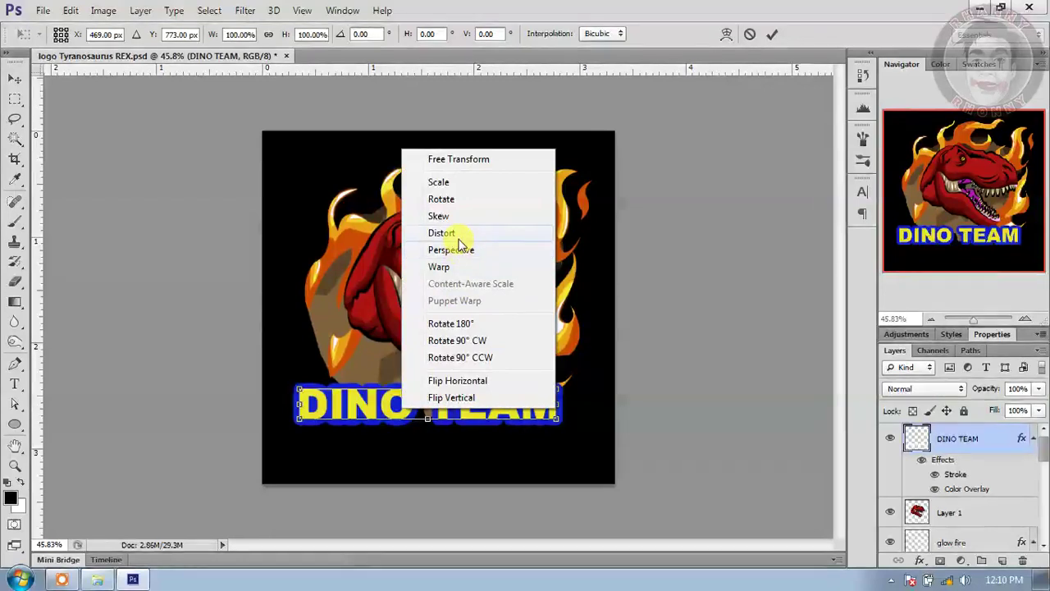
{"action": "left_click", "coordinate": [439, 266]}
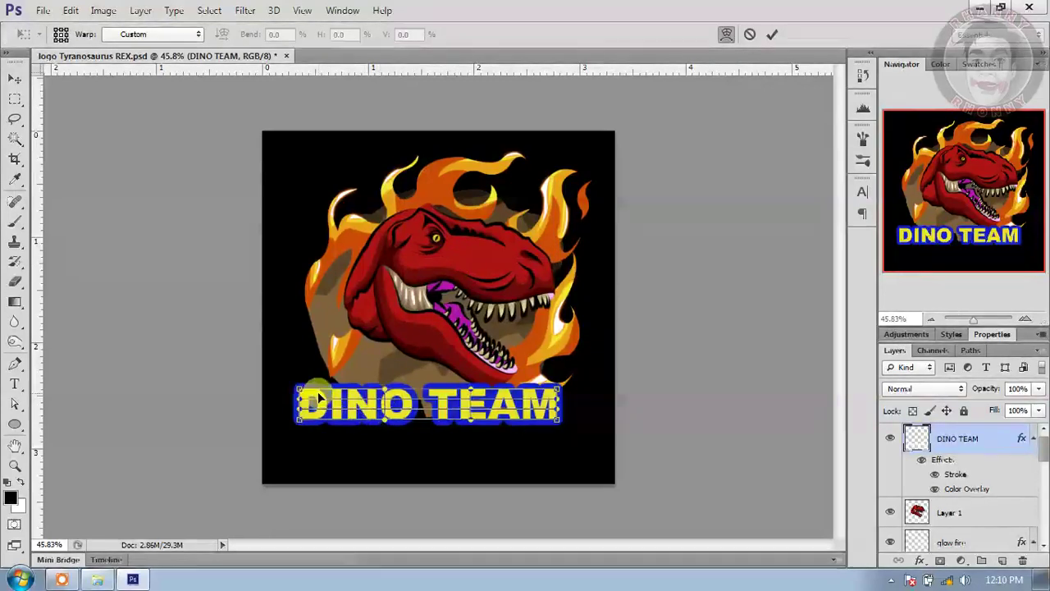
{"action": "scroll", "coordinate": [318, 391], "scroll_direction": "up", "scroll_amount": 1}
{"action": "left_click_drag", "start_coordinate": [272, 402], "coordinate": [271, 284]}
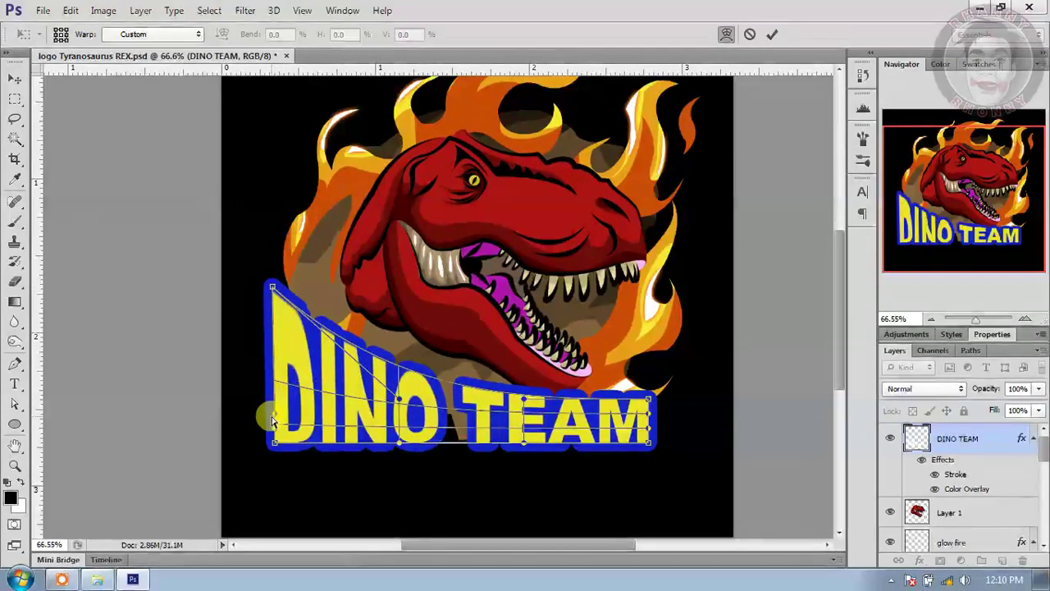
{"action": "left_click_drag", "start_coordinate": [275, 392], "coordinate": [270, 375]}
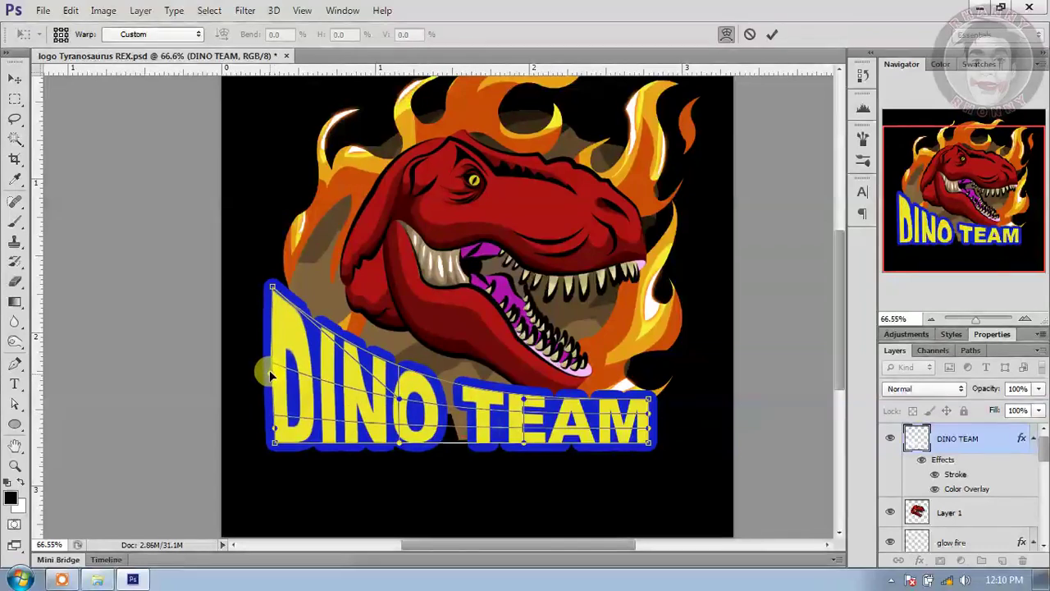
{"action": "left_click_drag", "start_coordinate": [275, 425], "coordinate": [274, 398]}
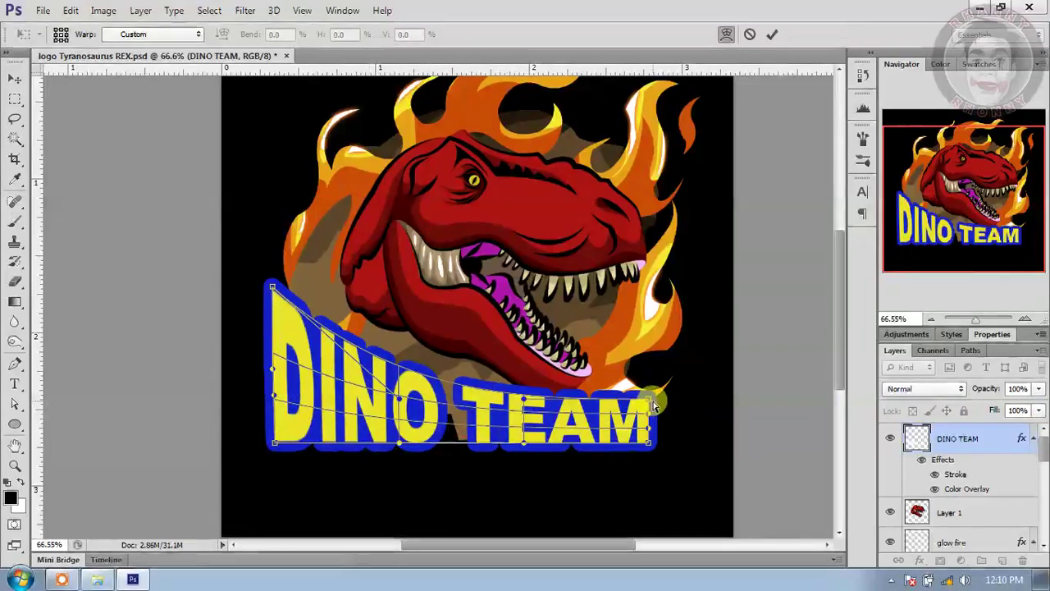
{"action": "left_click_drag", "start_coordinate": [273, 285], "coordinate": [272, 244]}
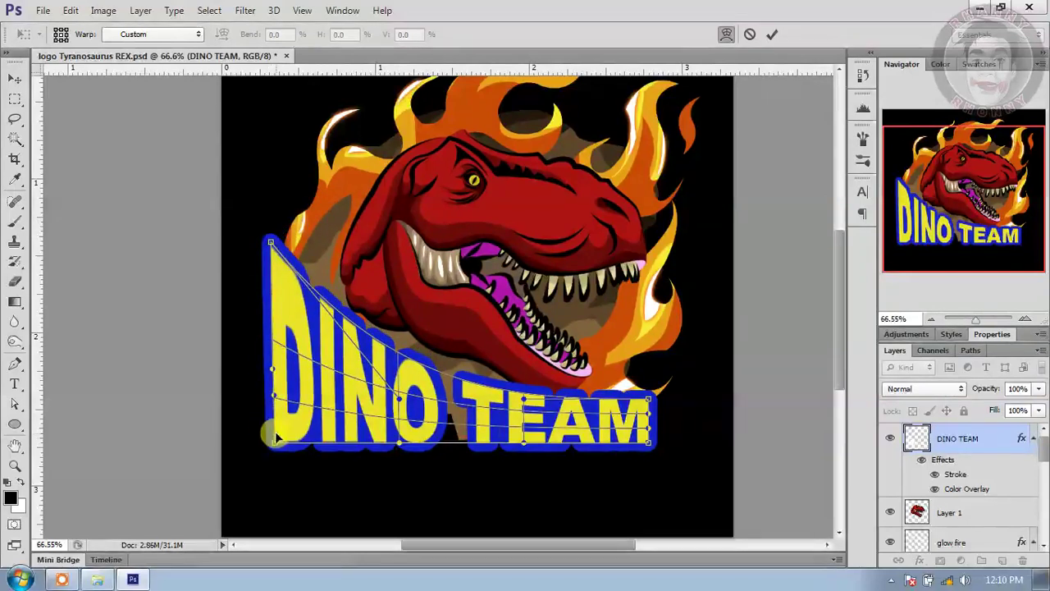
{"action": "left_click_drag", "start_coordinate": [276, 443], "coordinate": [275, 439]}
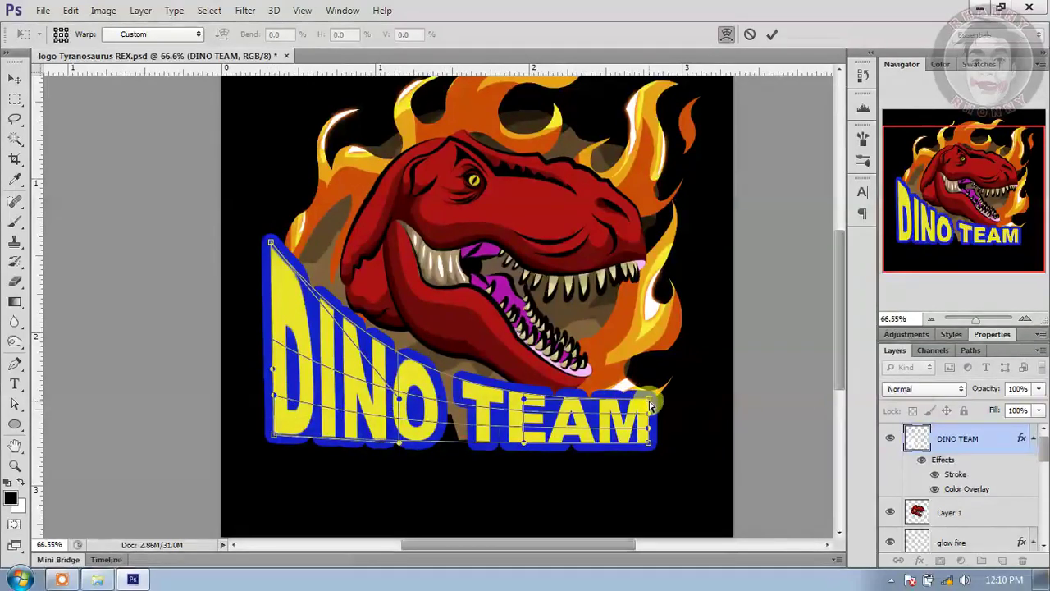
Step: Raise the upper right corner of the warped lettering, pull the top of TEAM down at the E, and apply the warp
{"action": "left_click_drag", "start_coordinate": [648, 397], "coordinate": [651, 363]}
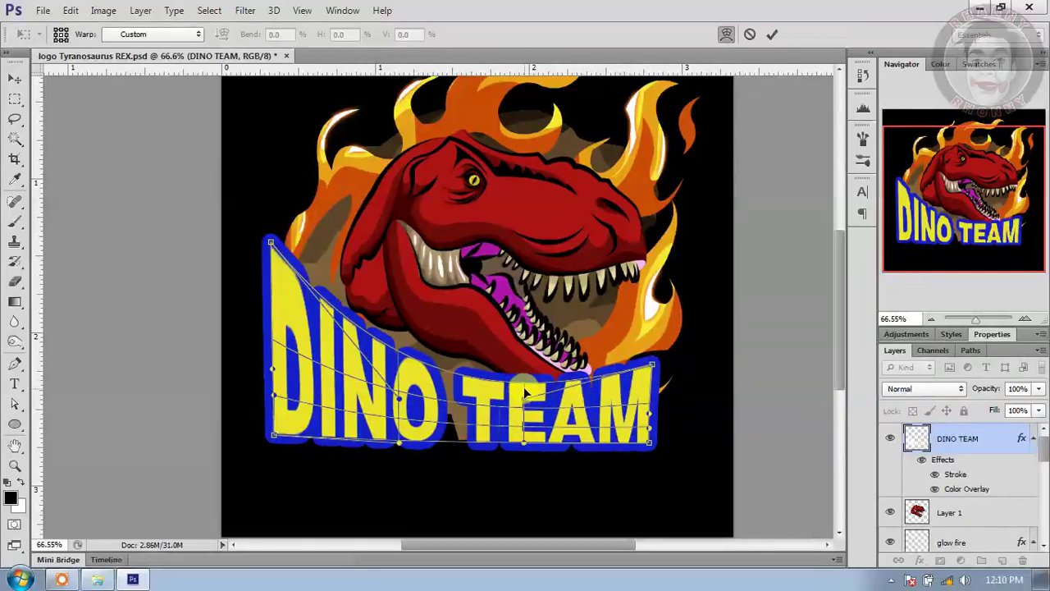
{"action": "left_click_drag", "start_coordinate": [523, 382], "coordinate": [521, 402]}
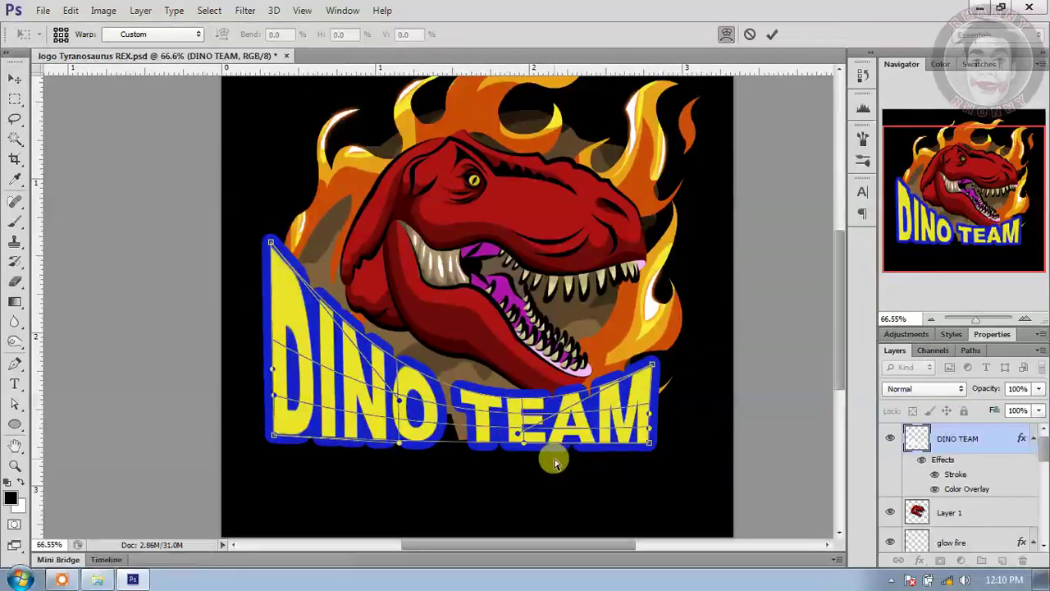
{"action": "key", "text": "Return"}
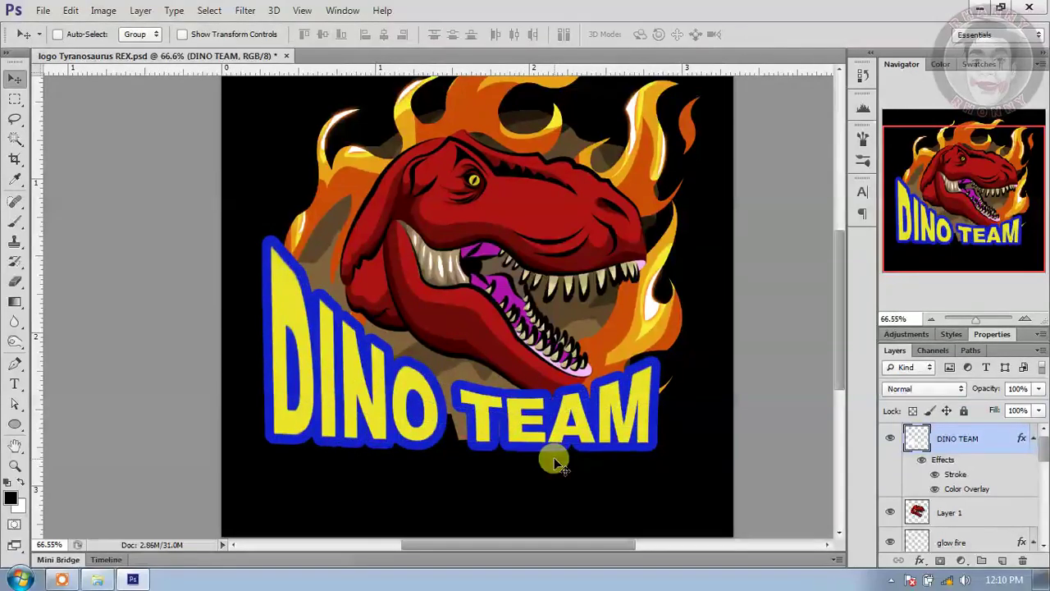
Step: Move the warped DINO TEAM title slightly down, clear of the dinosaur's lower jaw
{"action": "left_click_drag", "start_coordinate": [596, 441], "coordinate": [588, 464]}
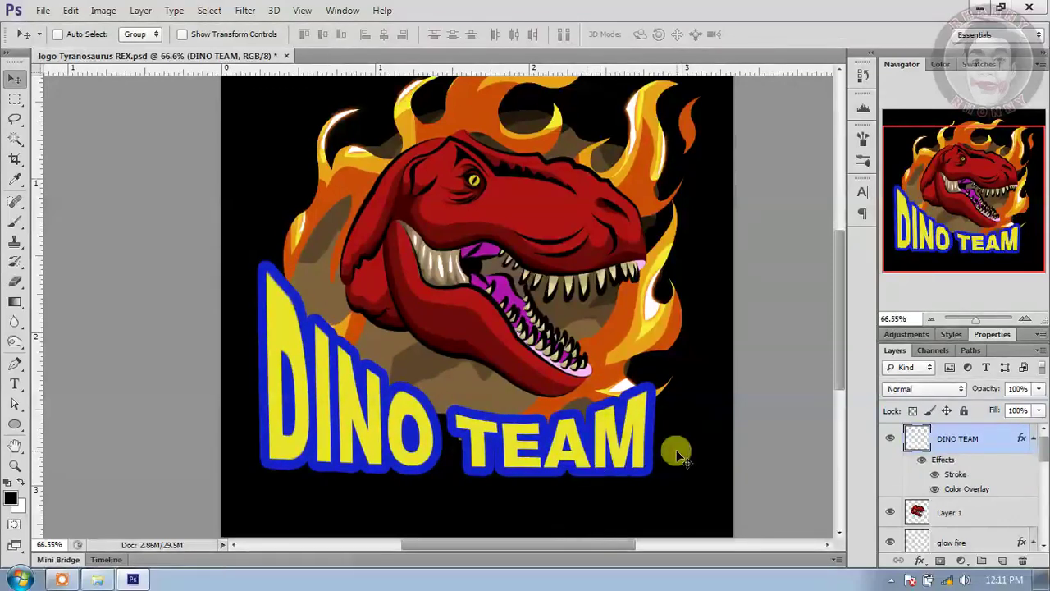
{"action": "scroll", "coordinate": [663, 441], "scroll_direction": "down", "scroll_amount": 1}
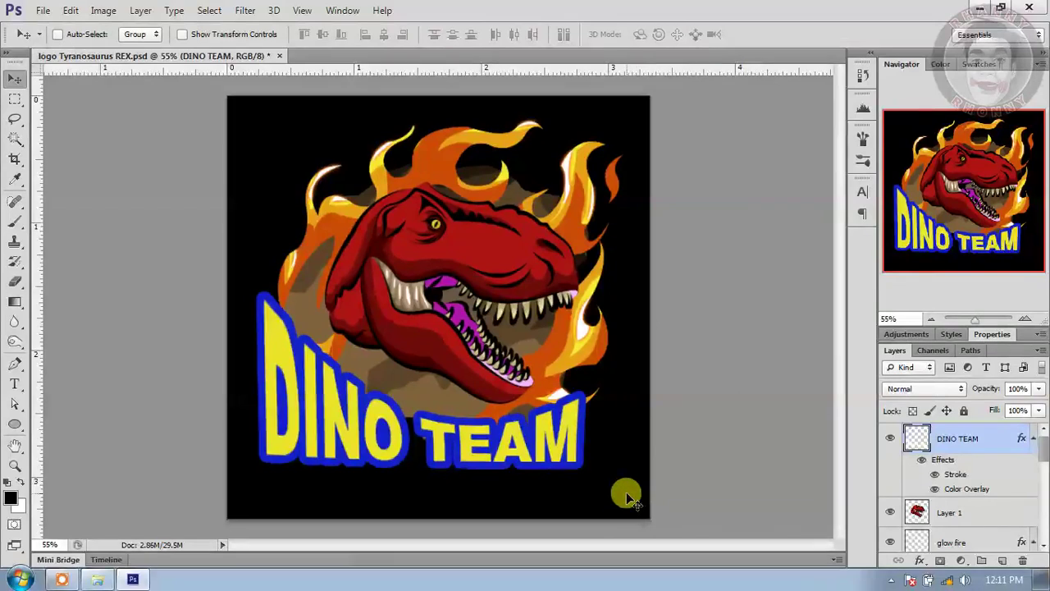
{"action": "scroll", "coordinate": [503, 248], "scroll_direction": "up", "scroll_amount": 2}
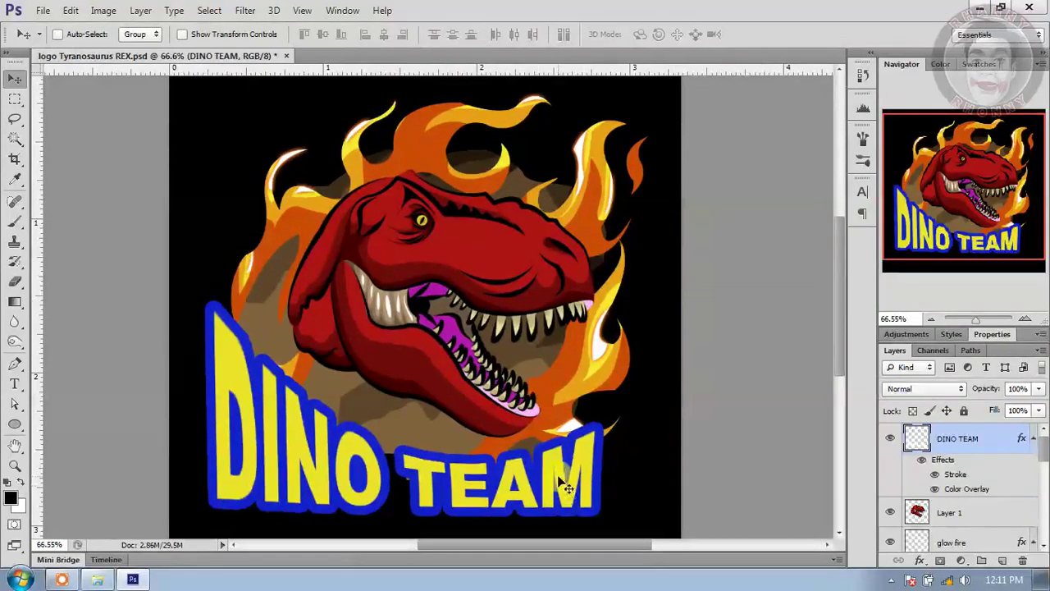
Step: Open the layer style settings for Layer 1, the dinosaur head
{"action": "left_click", "coordinate": [972, 512]}
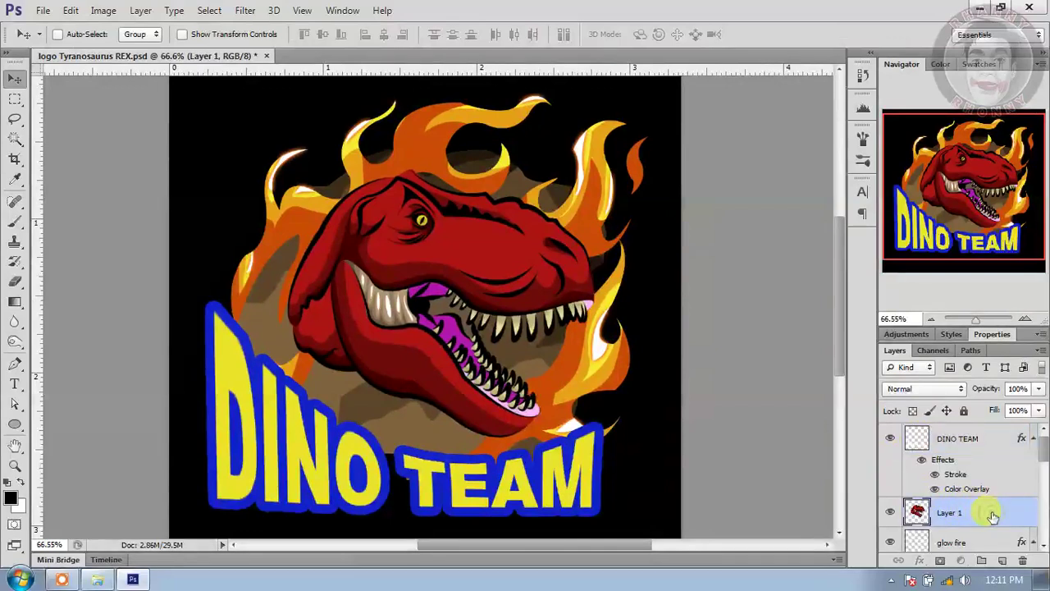
{"action": "double_click", "coordinate": [992, 515]}
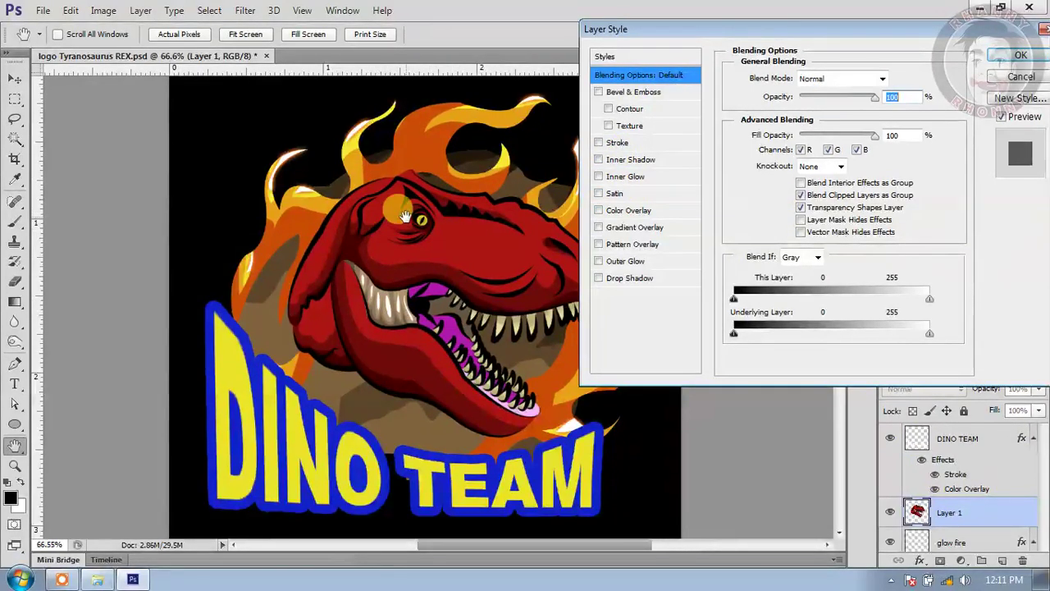
Step: Try an 18 px outside stroke around the dinosaur head in the title outline's blue, #1421c8, and turn it off again
{"action": "left_click", "coordinate": [620, 144]}
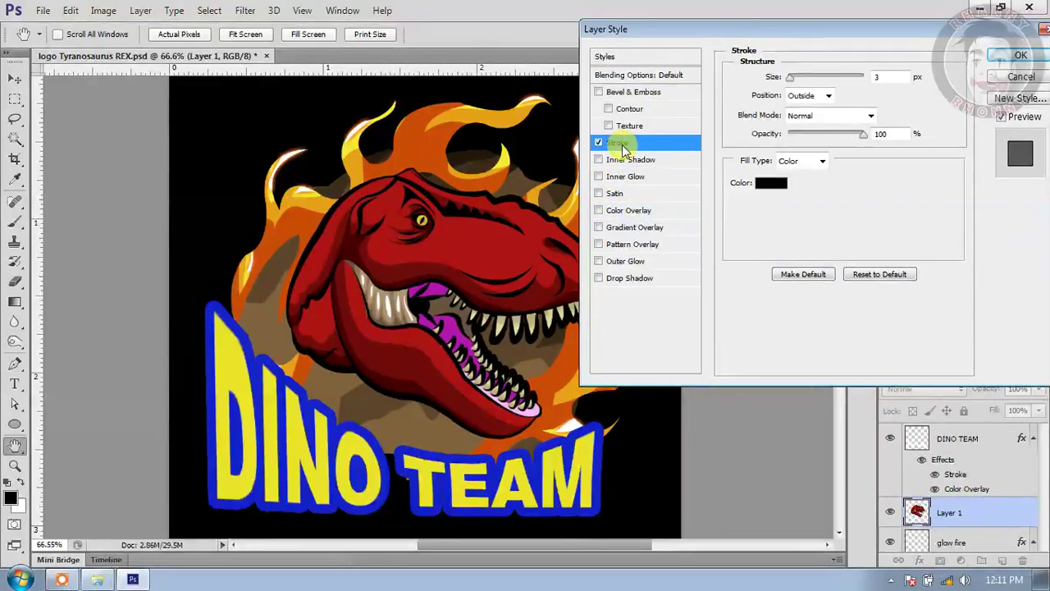
{"action": "left_click", "coordinate": [776, 184]}
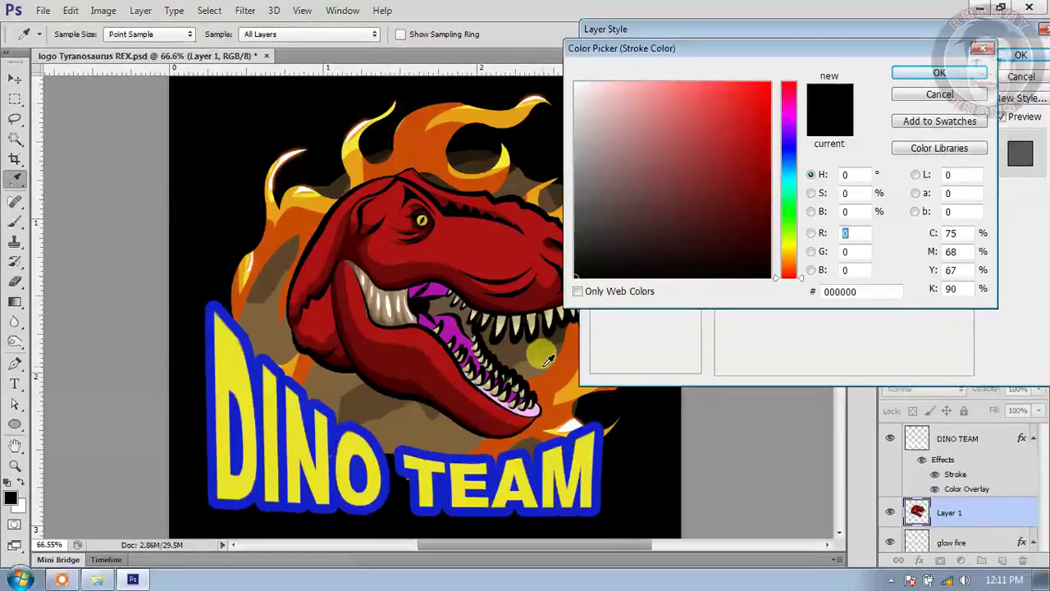
{"action": "left_click", "coordinate": [525, 451]}
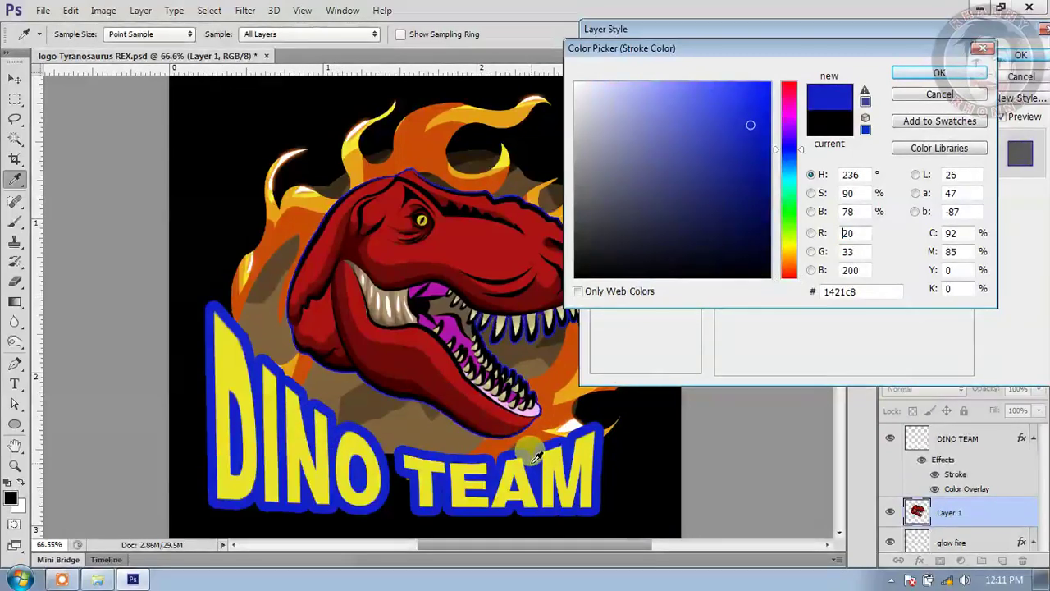
{"action": "left_click", "coordinate": [906, 72]}
{"action": "left_click_drag", "start_coordinate": [793, 80], "coordinate": [800, 85]}
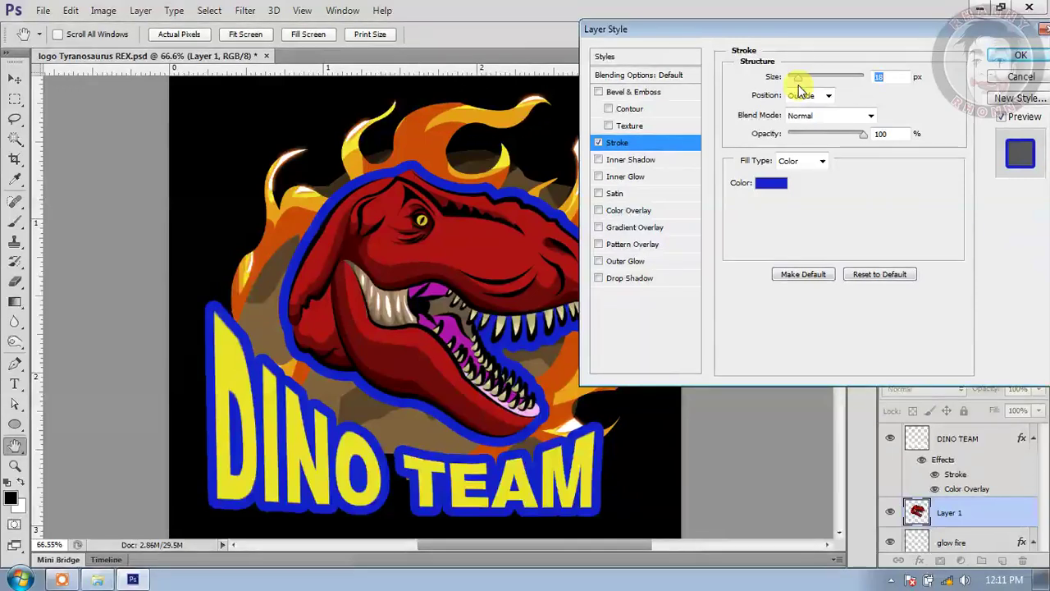
{"action": "left_click", "coordinate": [599, 143]}
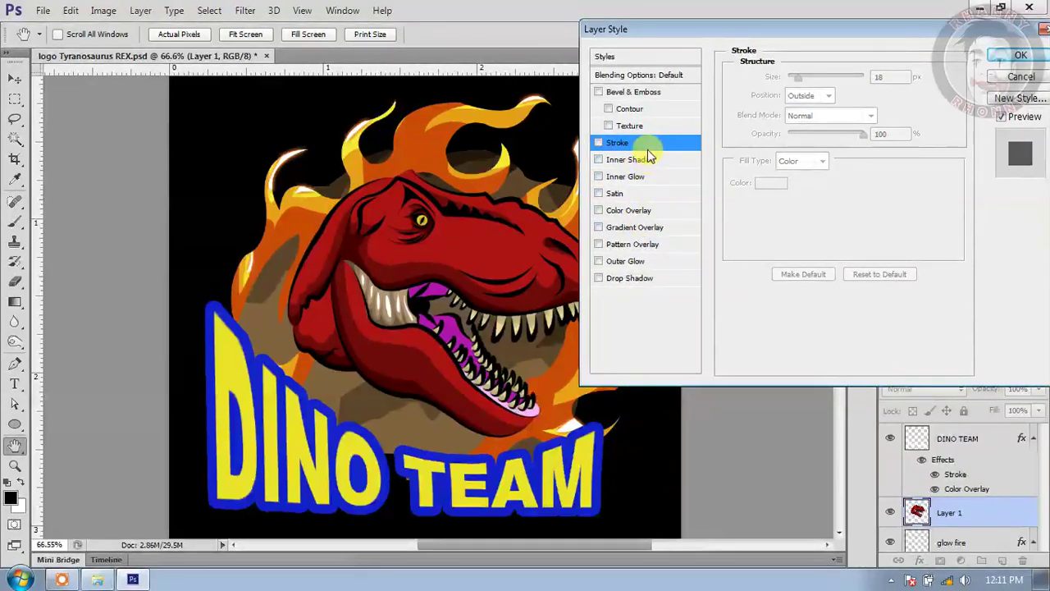
Step: Add a black Multiply drop shadow to the dinosaur head at 75% opacity, 120° angle, 24 px distance and about 21 px size
{"action": "left_click", "coordinate": [645, 277]}
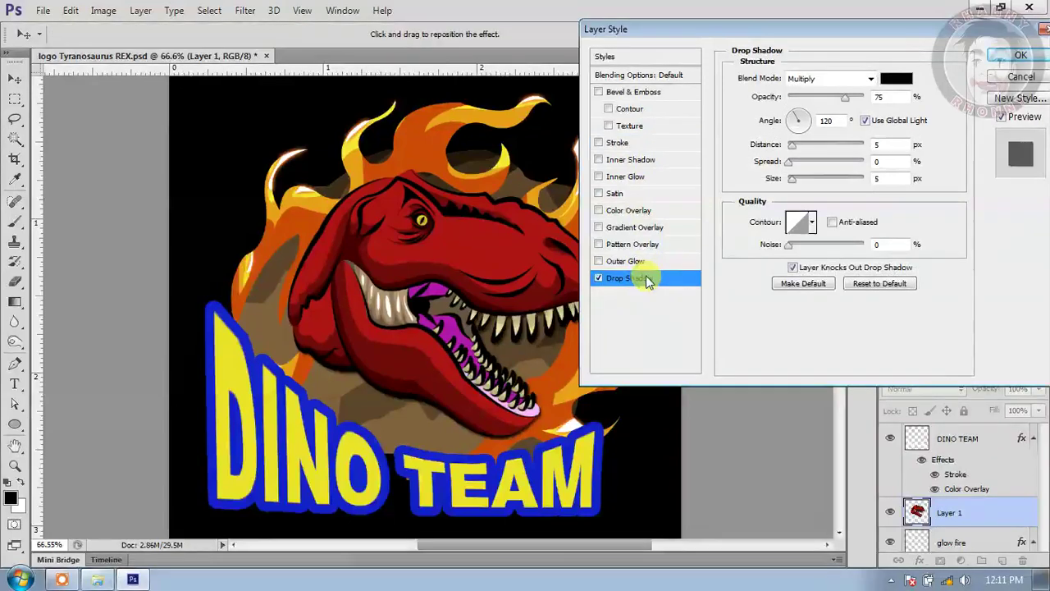
{"action": "left_click_drag", "start_coordinate": [664, 27], "coordinate": [692, 14]}
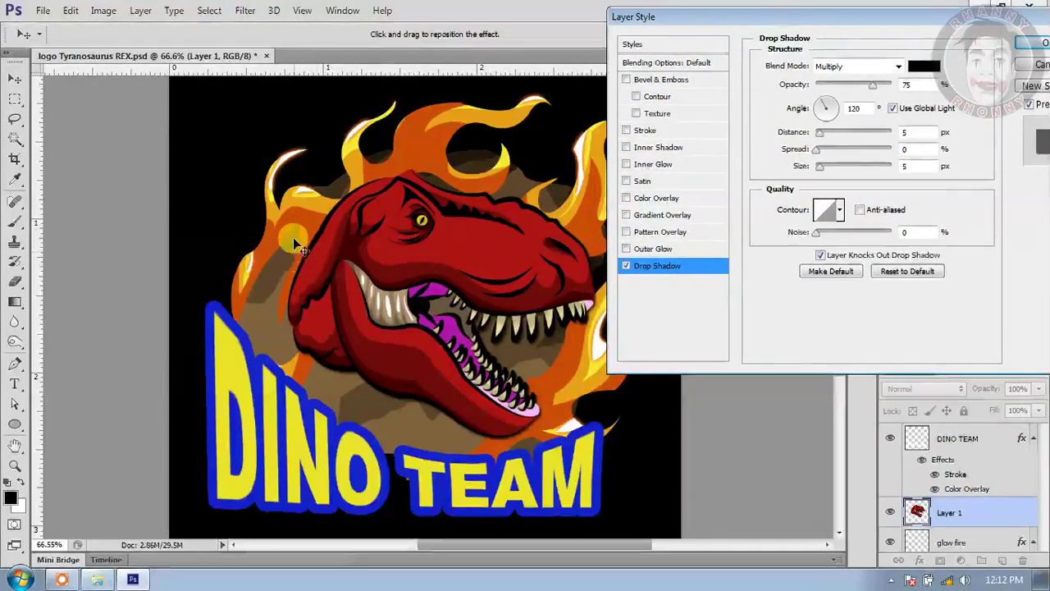
{"action": "left_click", "coordinate": [826, 133]}
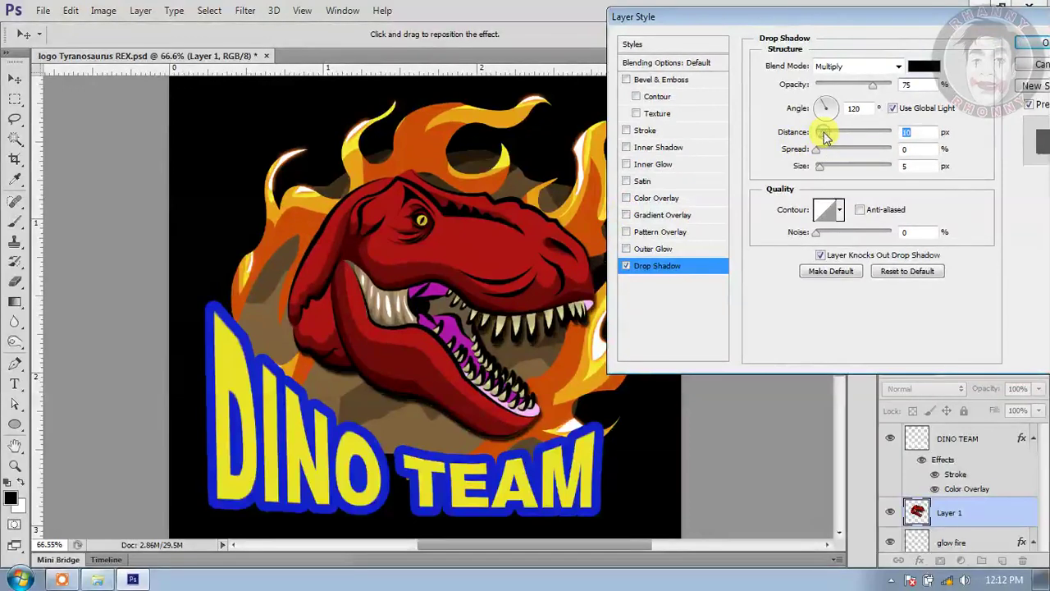
{"action": "left_click_drag", "start_coordinate": [831, 137], "coordinate": [836, 137]}
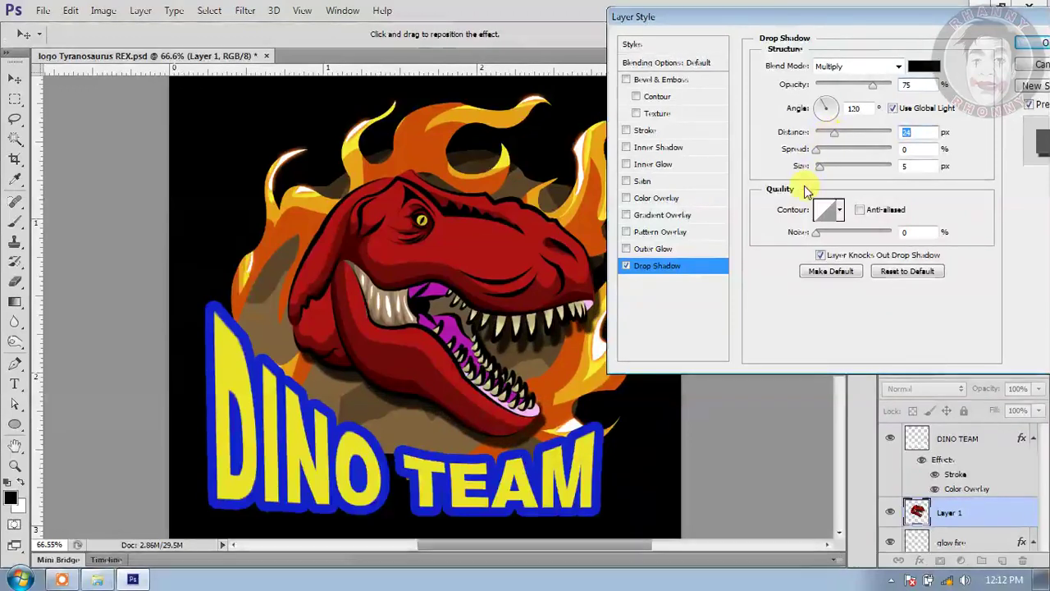
{"action": "left_click", "coordinate": [825, 168]}
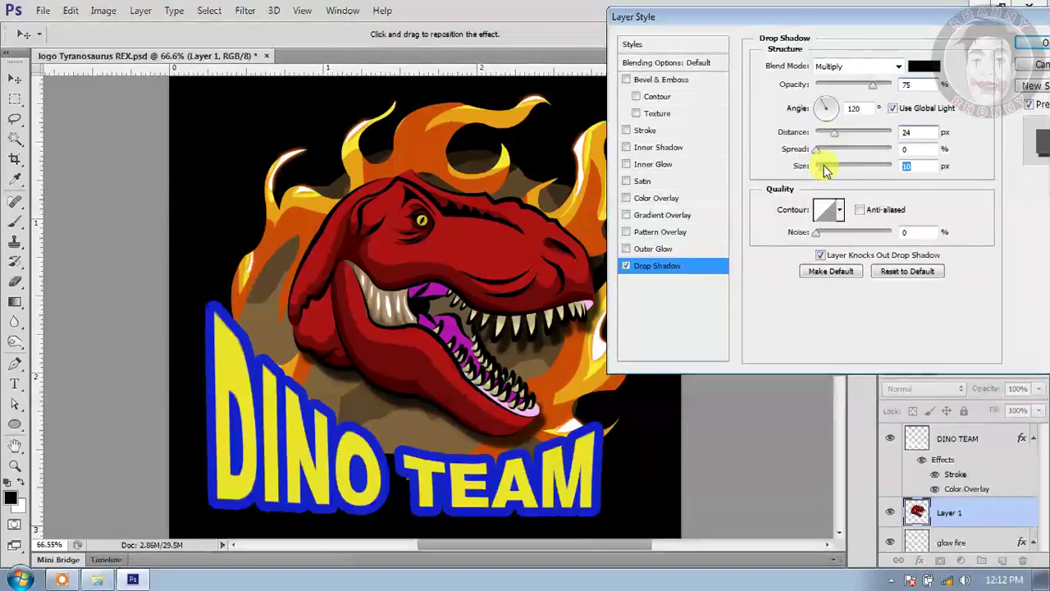
{"action": "left_click_drag", "start_coordinate": [825, 168], "coordinate": [830, 170]}
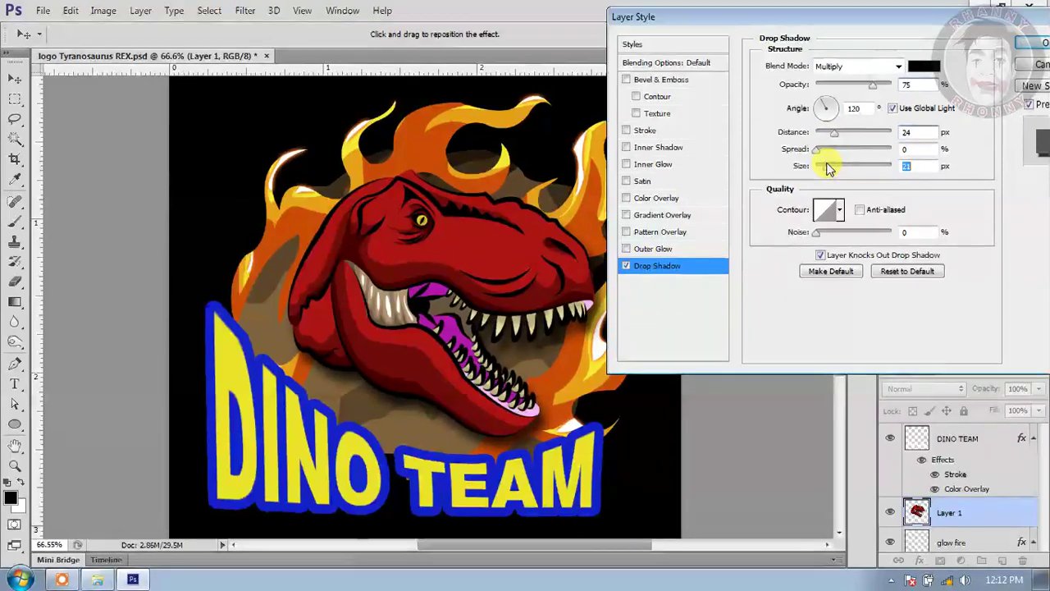
{"action": "left_click_drag", "start_coordinate": [943, 16], "coordinate": [720, 22]}
{"action": "left_click", "coordinate": [850, 51]}
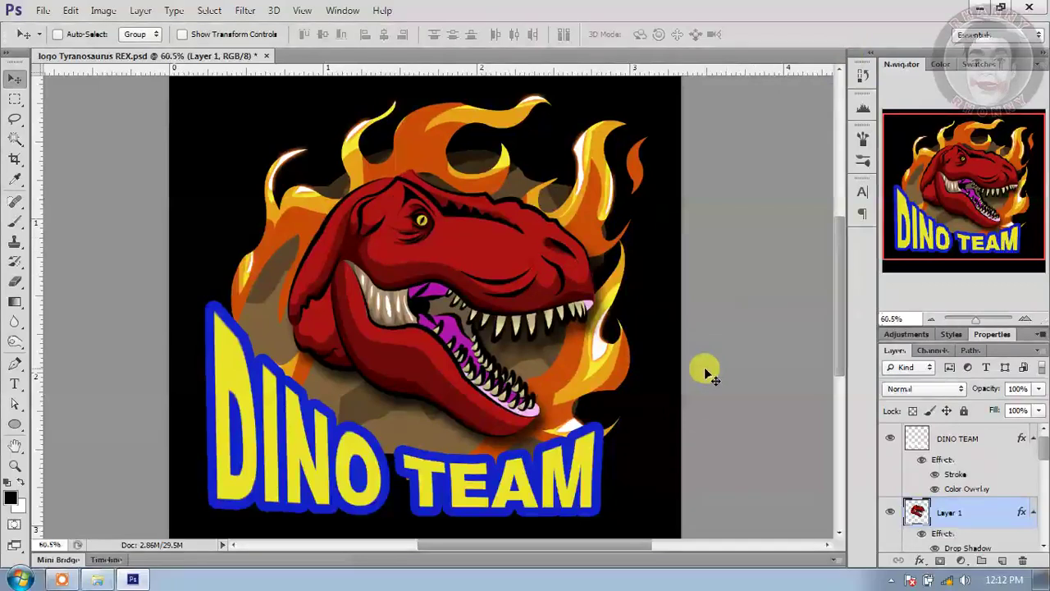
{"action": "key", "text": "ctrl+0"}
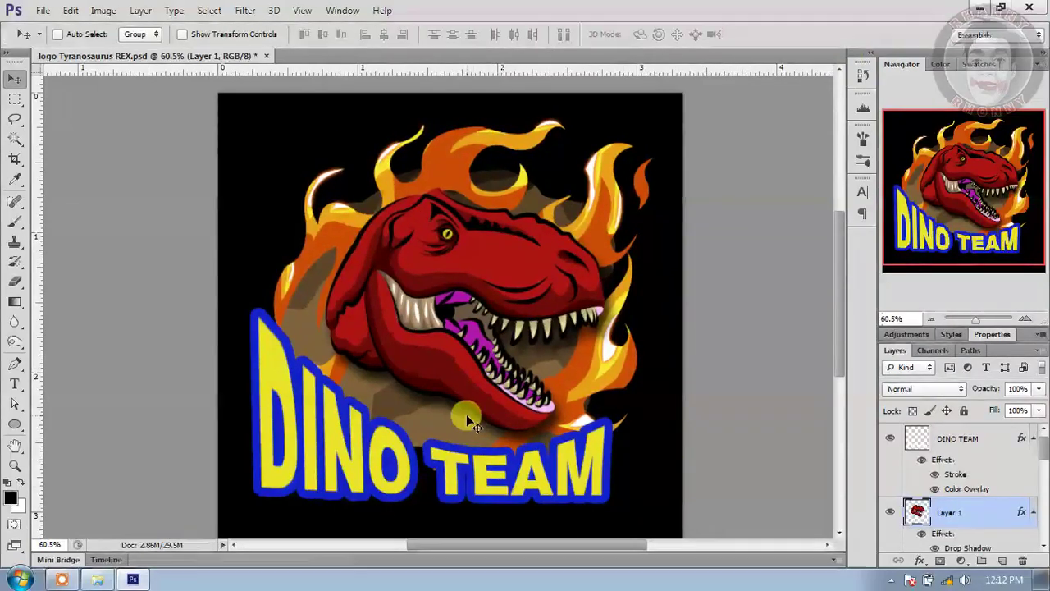